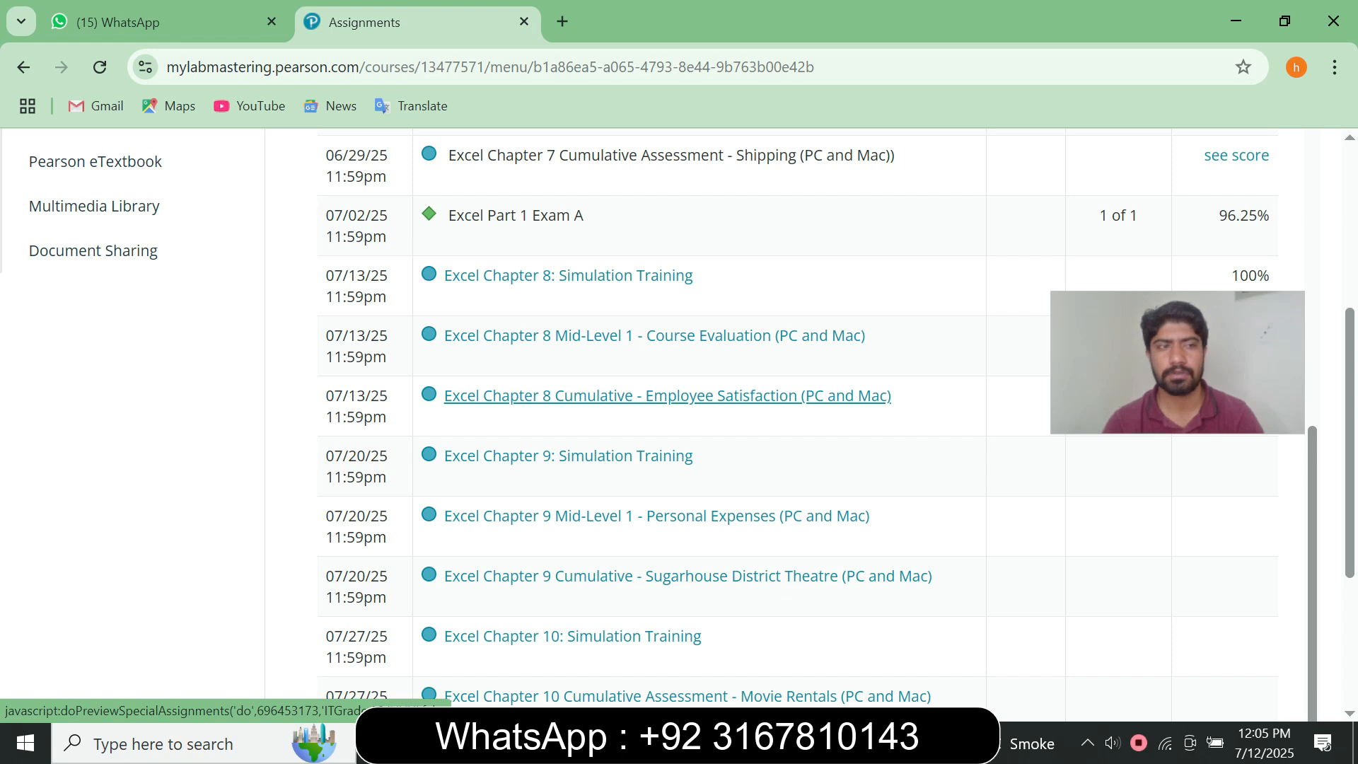
Open the Excel Chapter 8 Cumulative - Employee Satisfaction assignment and download all its starting files.
click(665, 396)
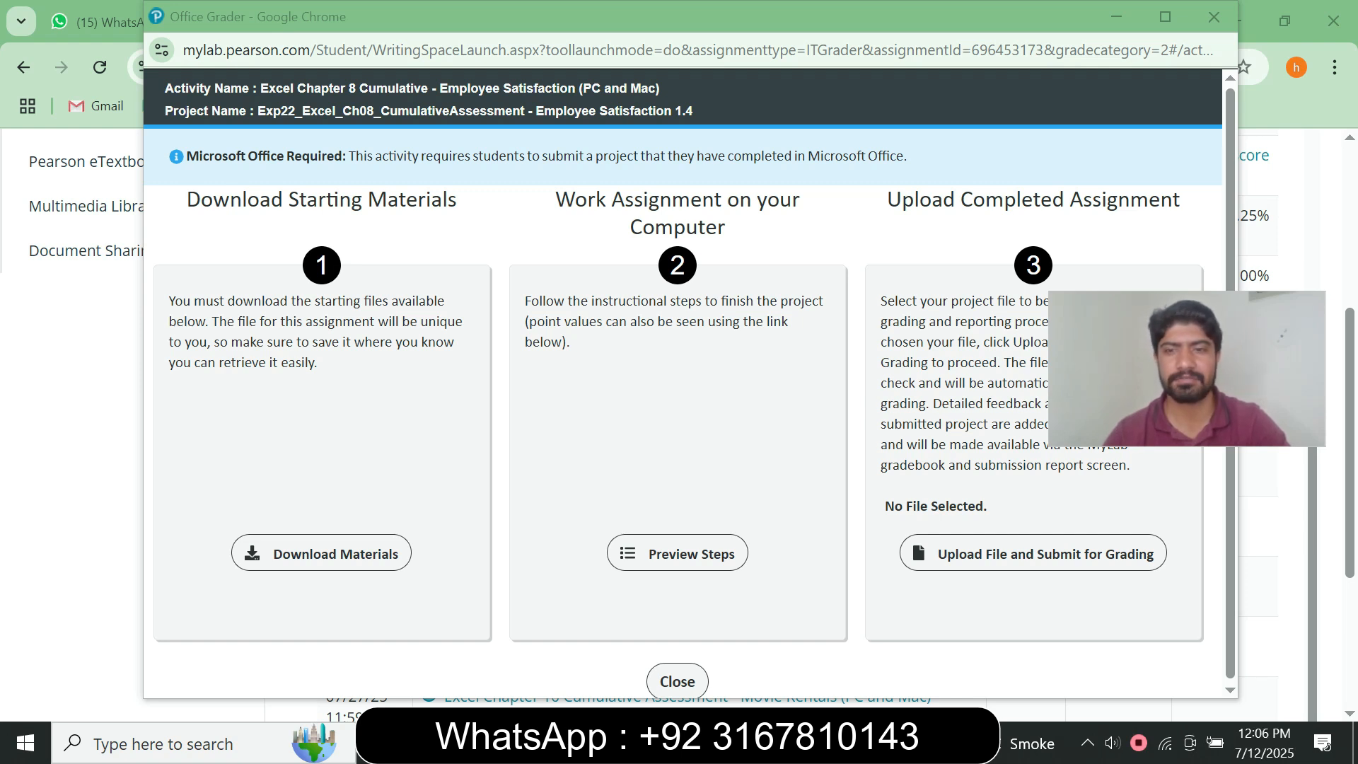
click(321, 553)
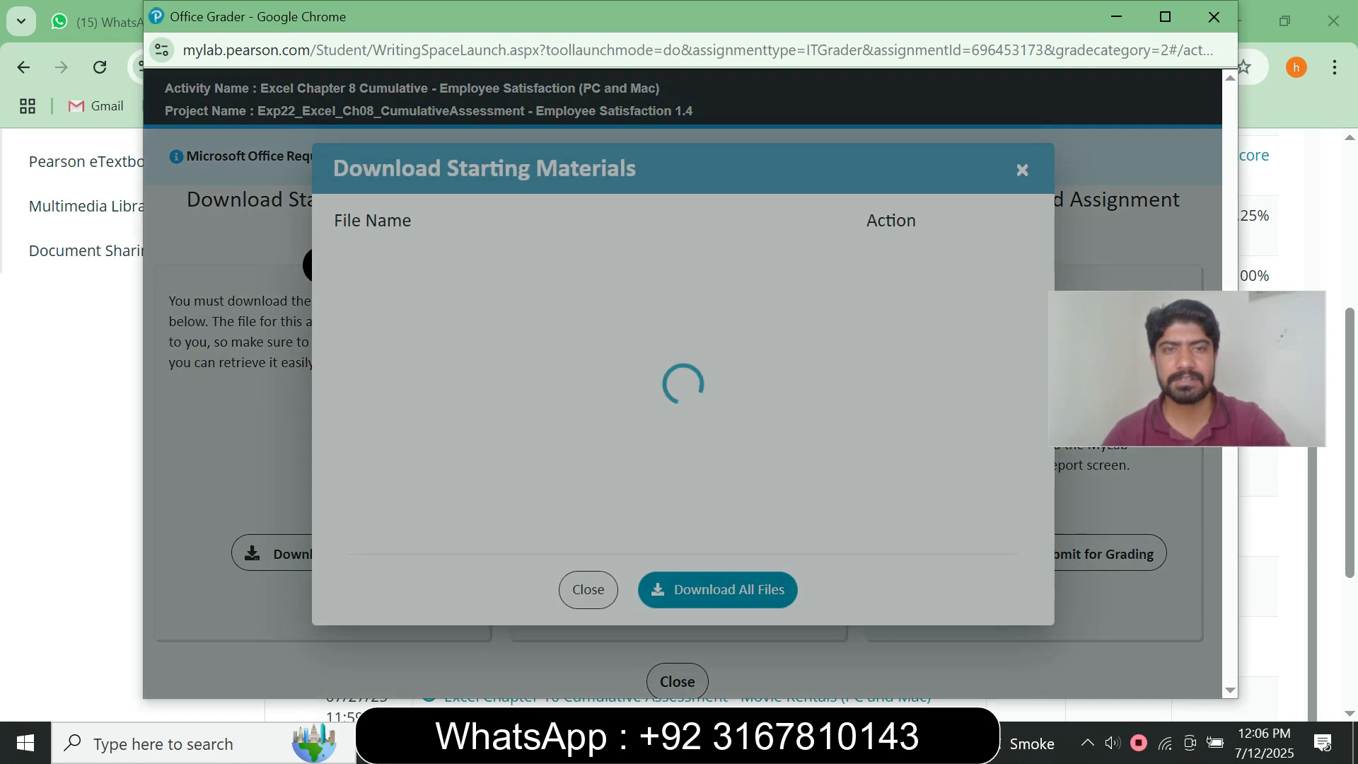
click(717, 589)
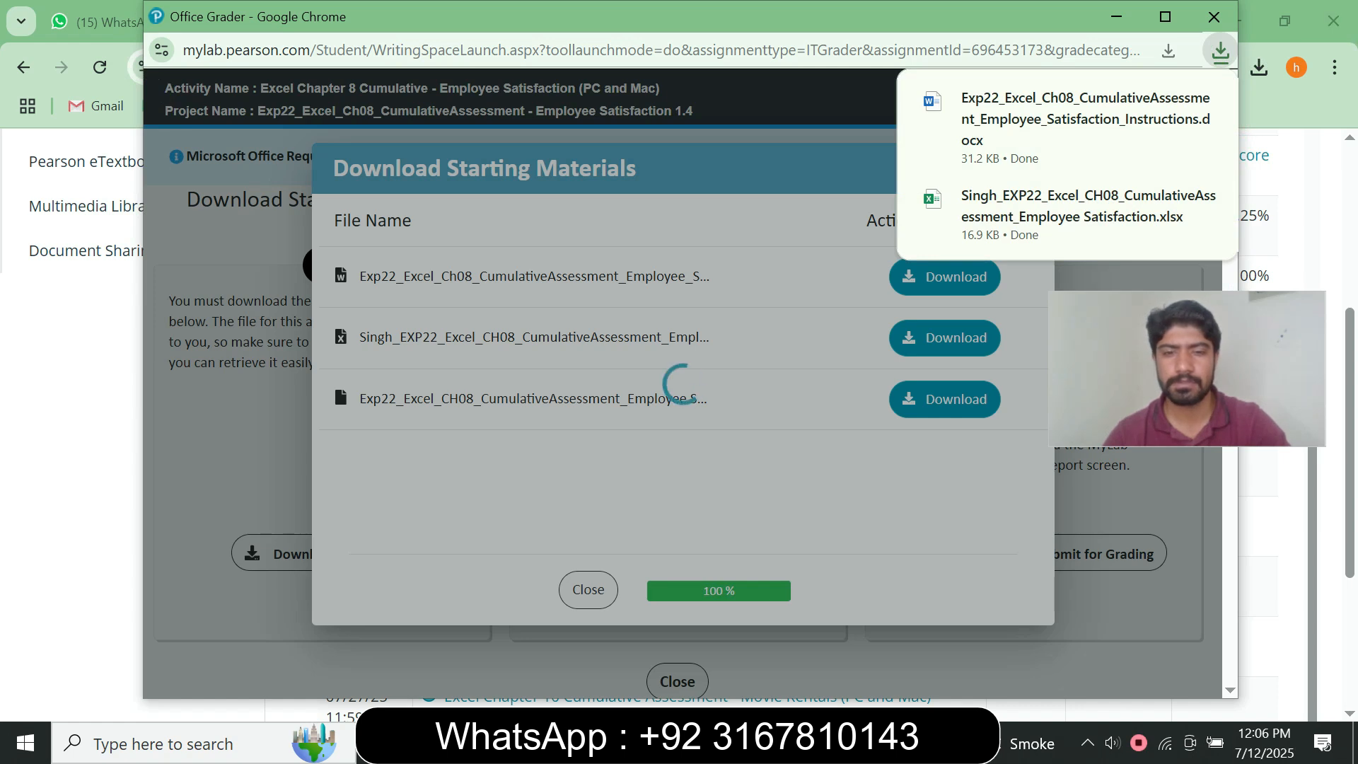
Open the downloaded Employee Satisfaction instructions document and the matching workbook, and enable editing in both.
key(alt+Tab)
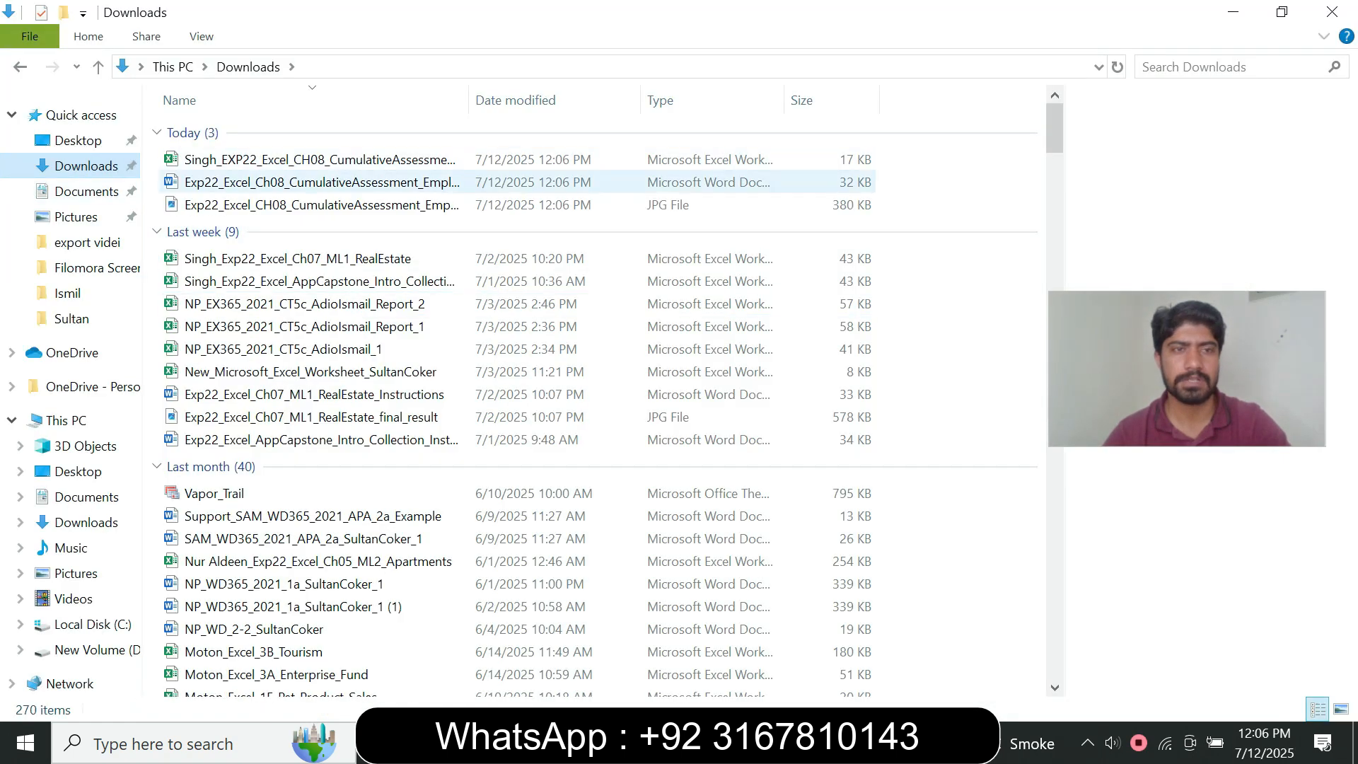
double_click(322, 182)
double_click(319, 160)
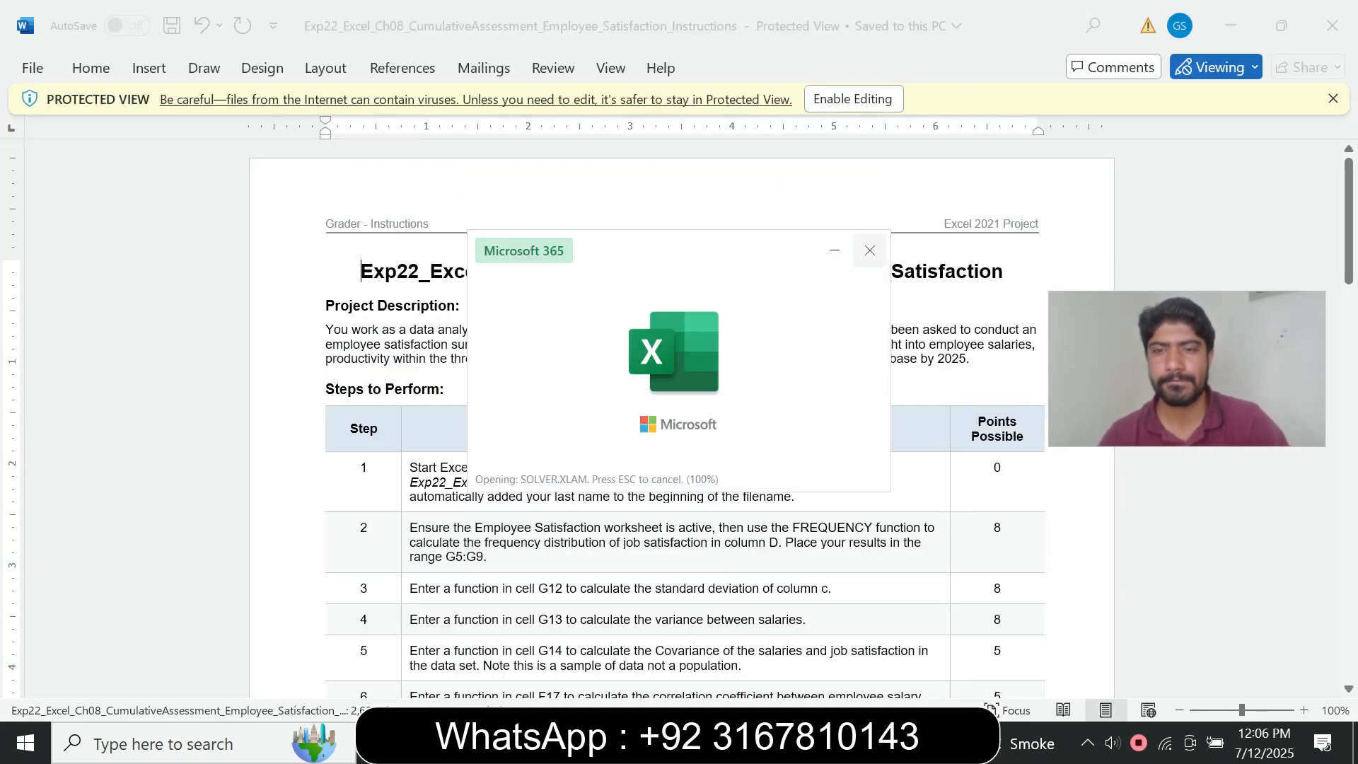
key(alt+Tab)
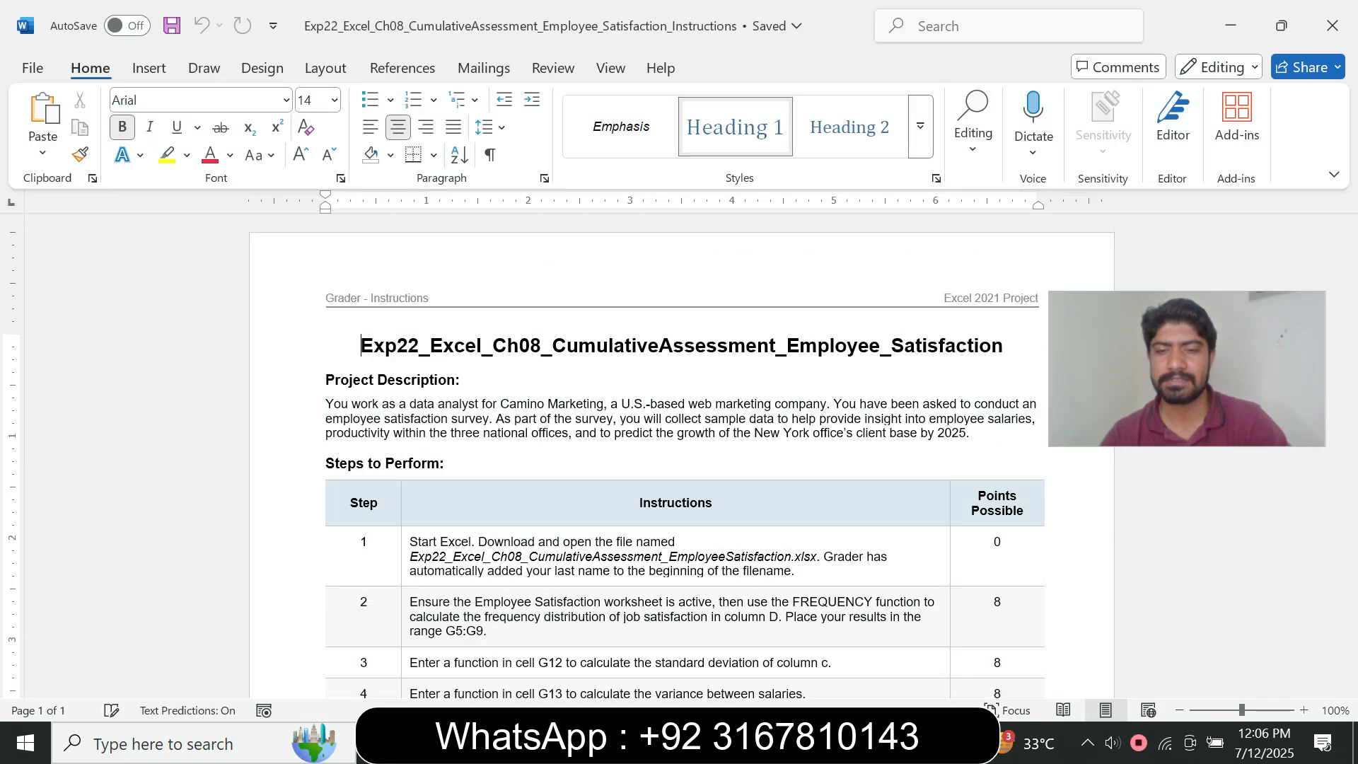
key(alt+Tab)
click(853, 99)
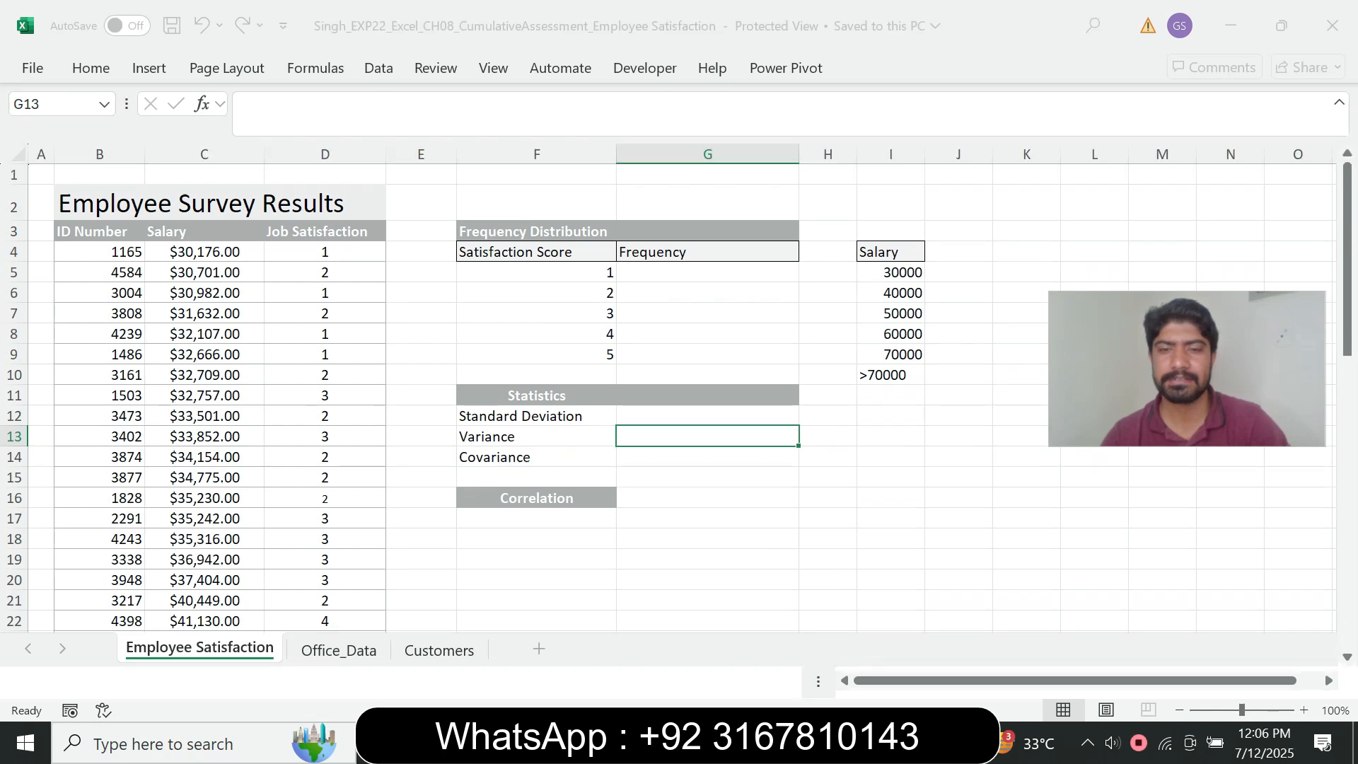
Switch to the Word instructions document and highlight the step 1 instruction in yellow.
click(810, 743)
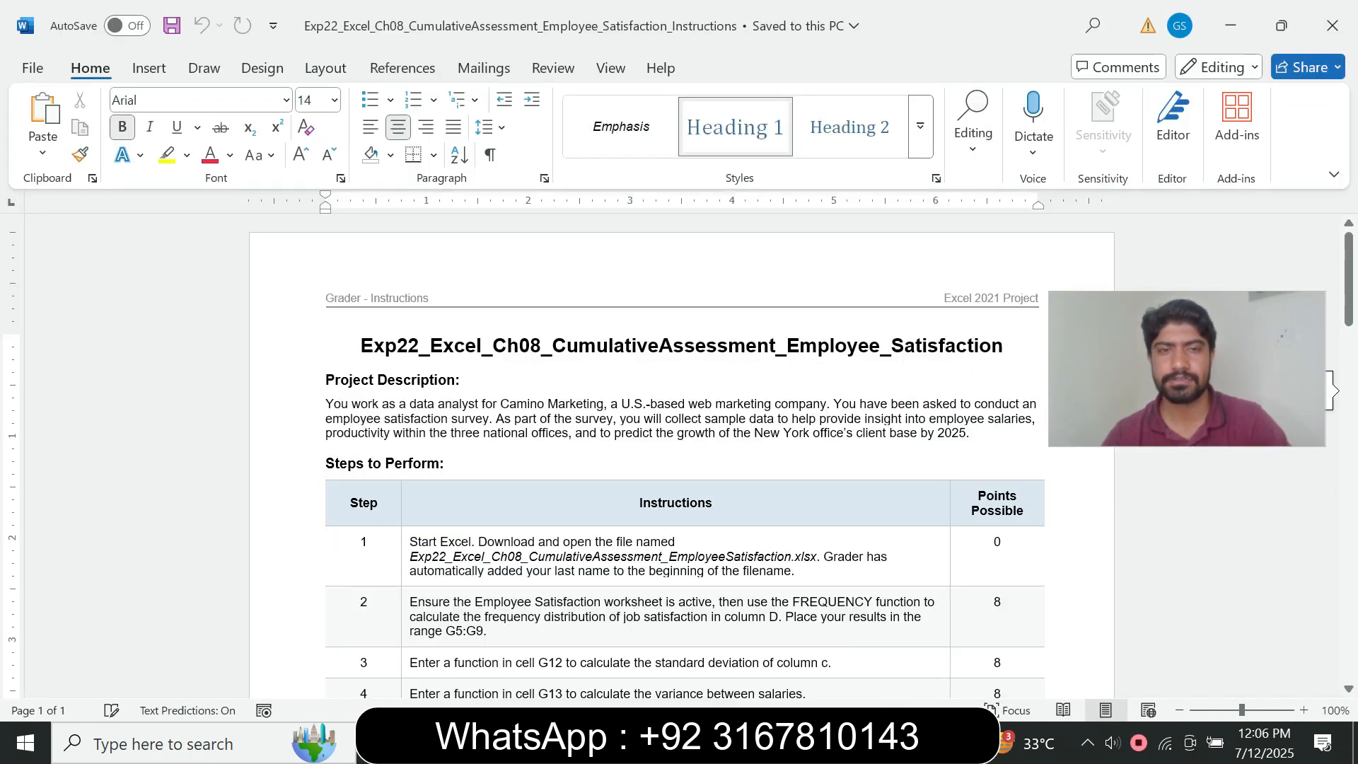
drag(349, 346, 1014, 345)
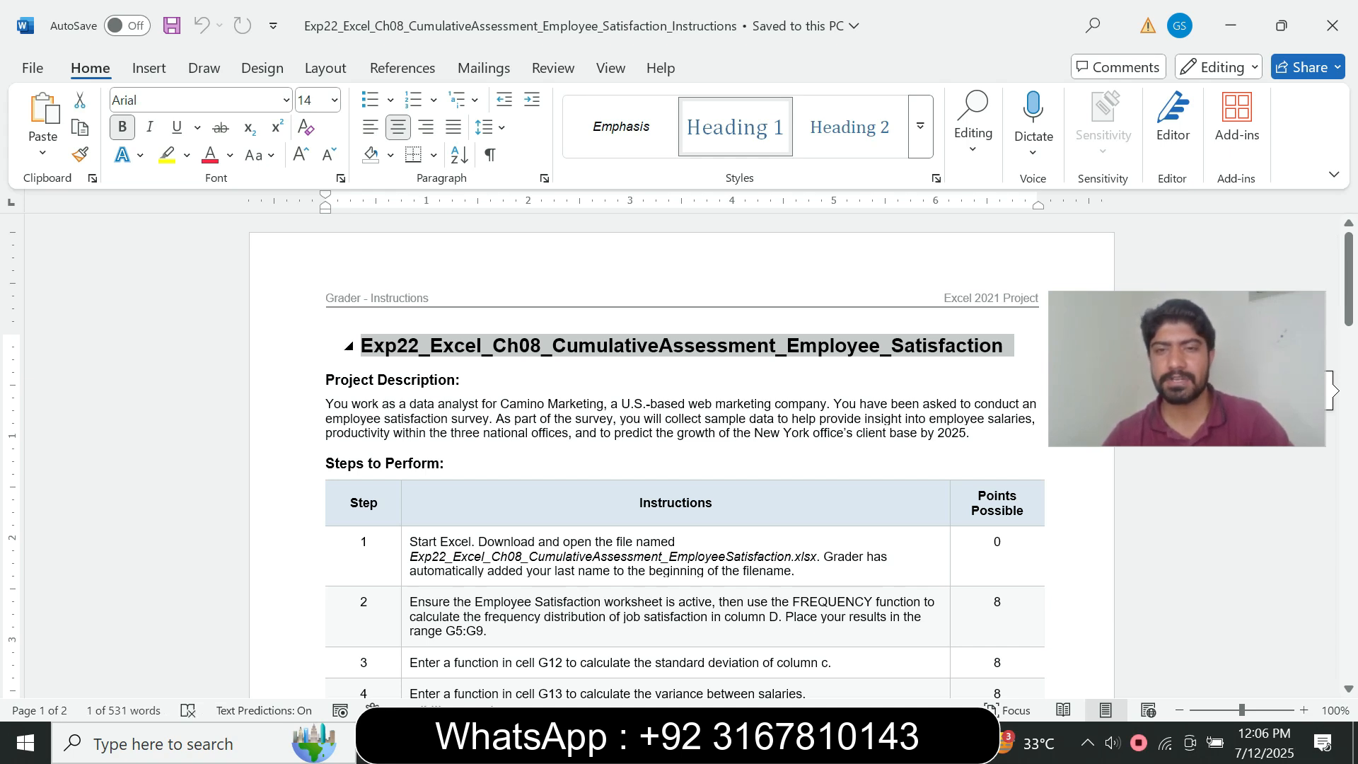
click(979, 345)
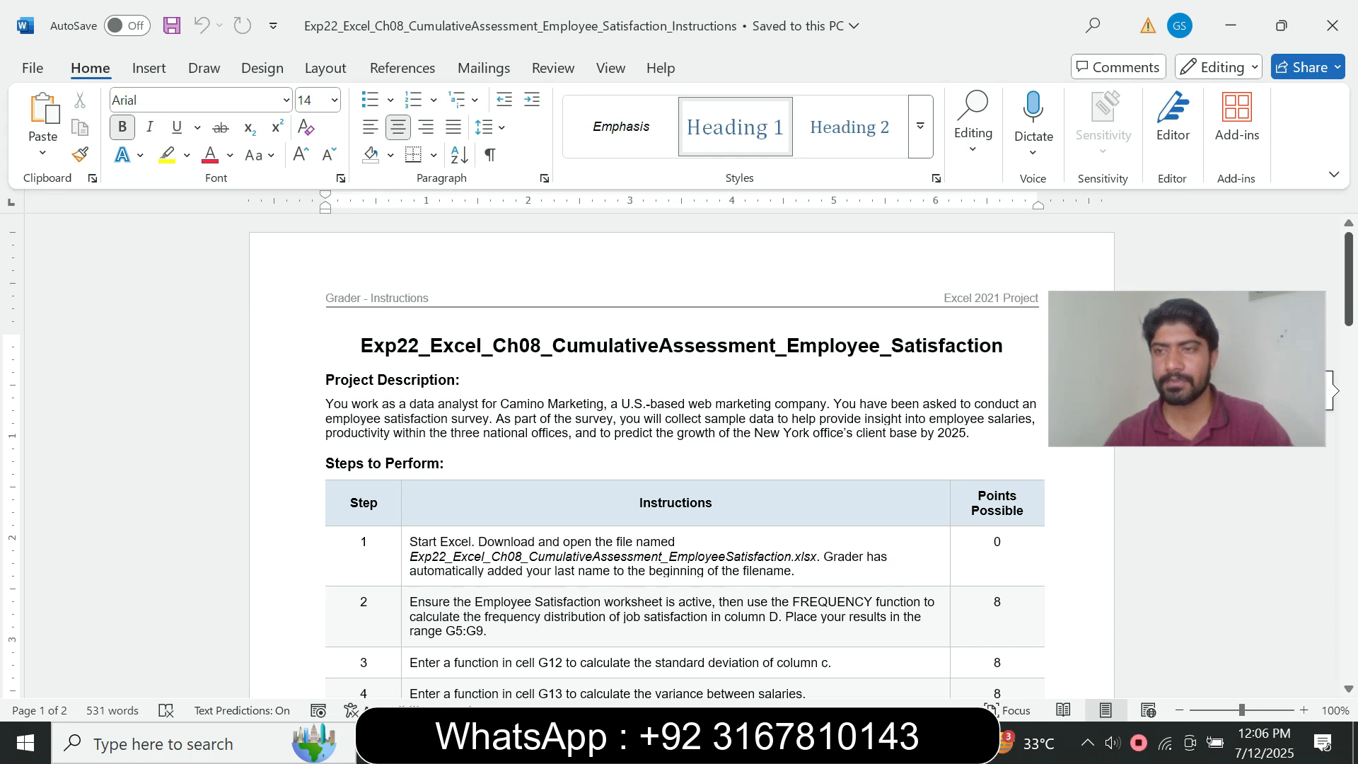
drag(1349, 262, 1349, 297)
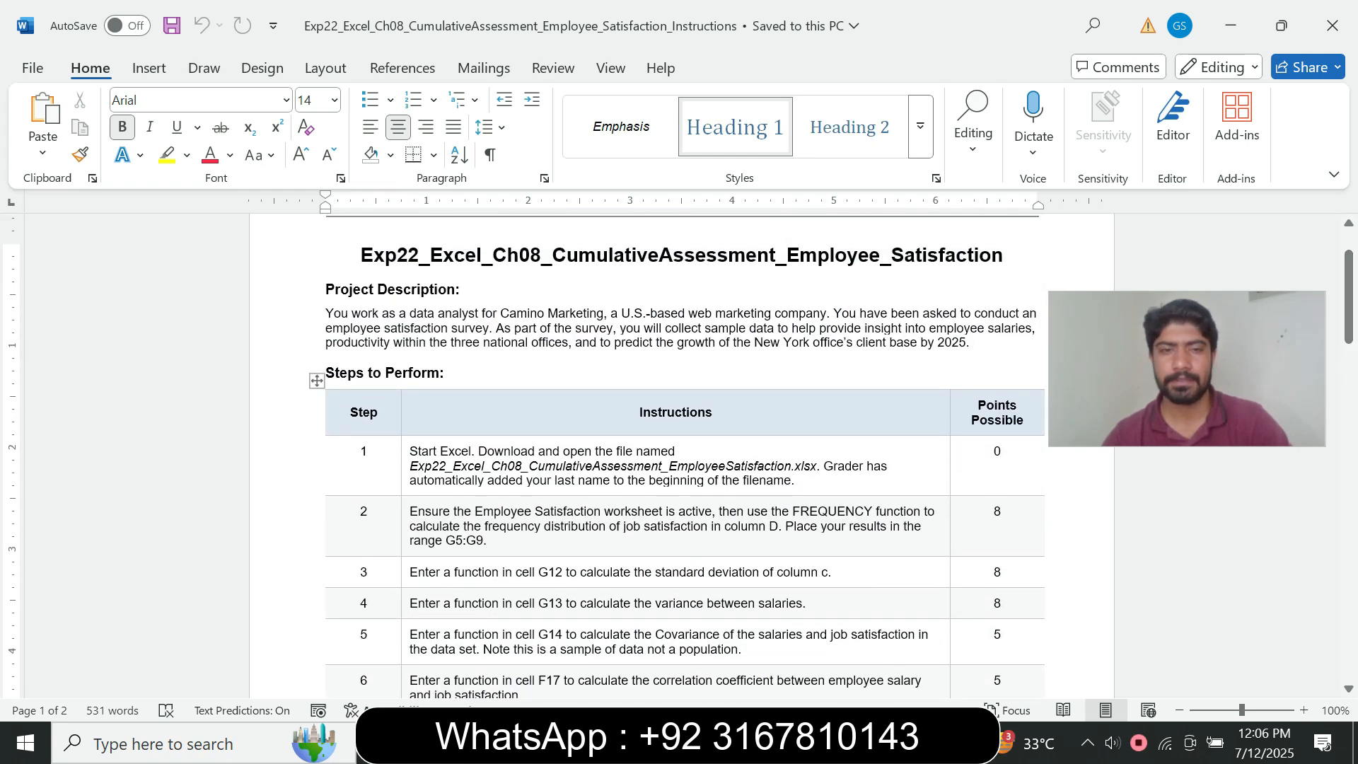
drag(409, 466, 794, 480)
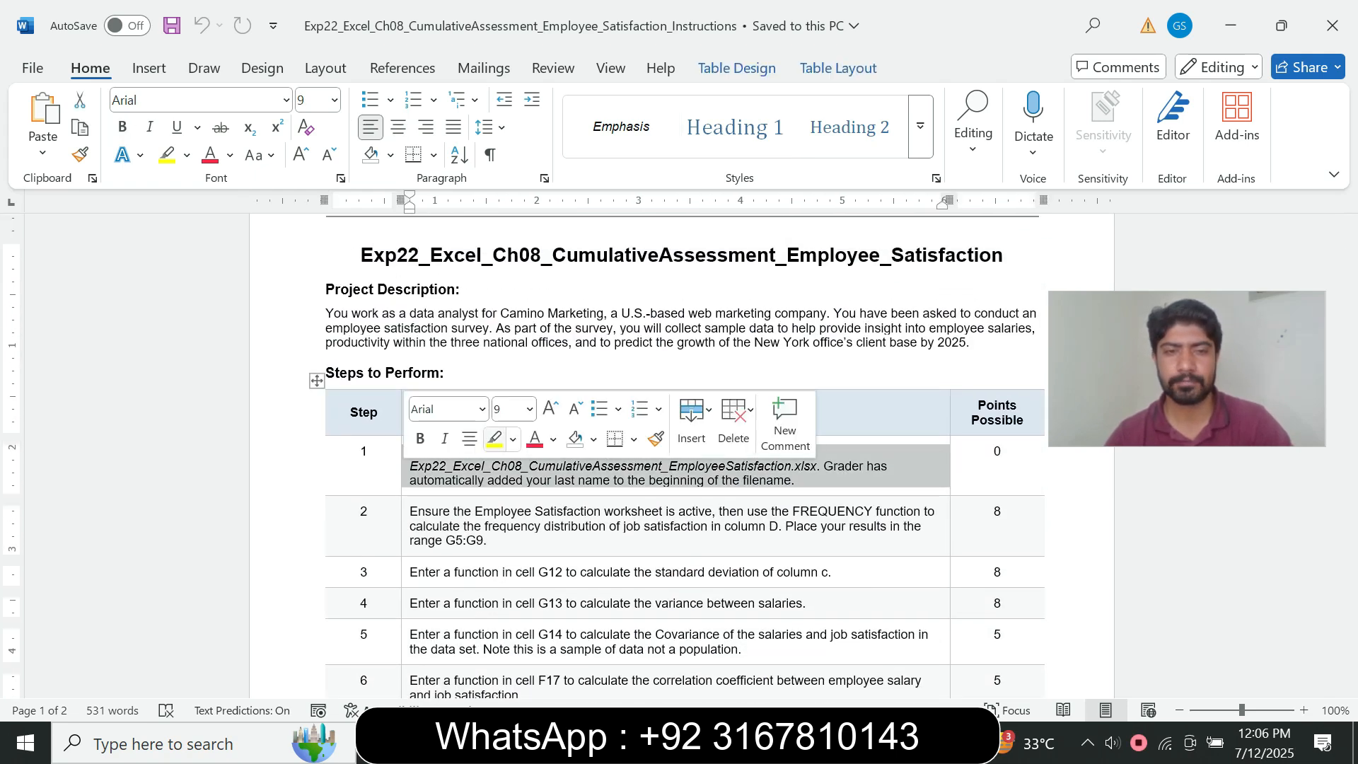
click(496, 439)
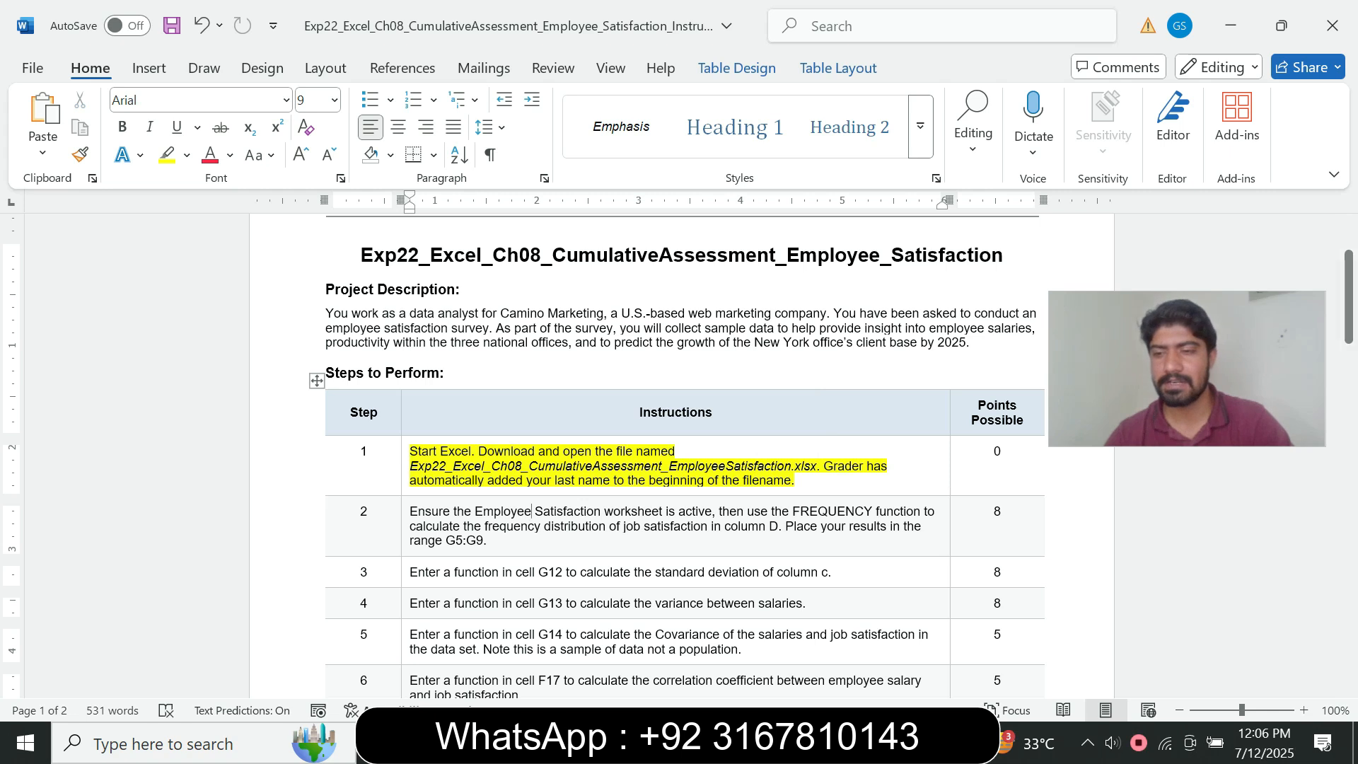
Enlarge the instructions document to 120% zoom and take a look at the Employee Satisfaction worksheet in Excel.
click(1304, 710)
click(1303, 710)
click(502, 514)
drag(1349, 290, 1349, 301)
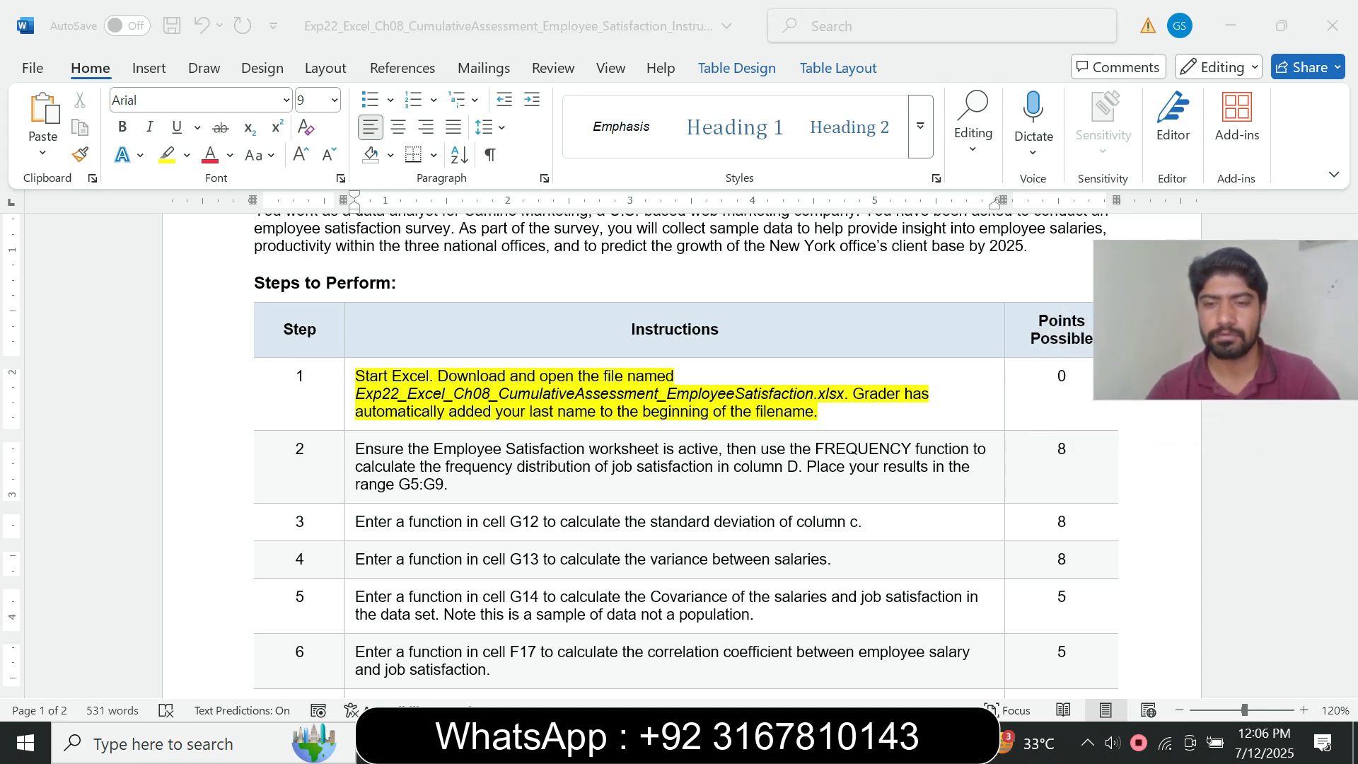
key(alt+Tab)
click(536, 522)
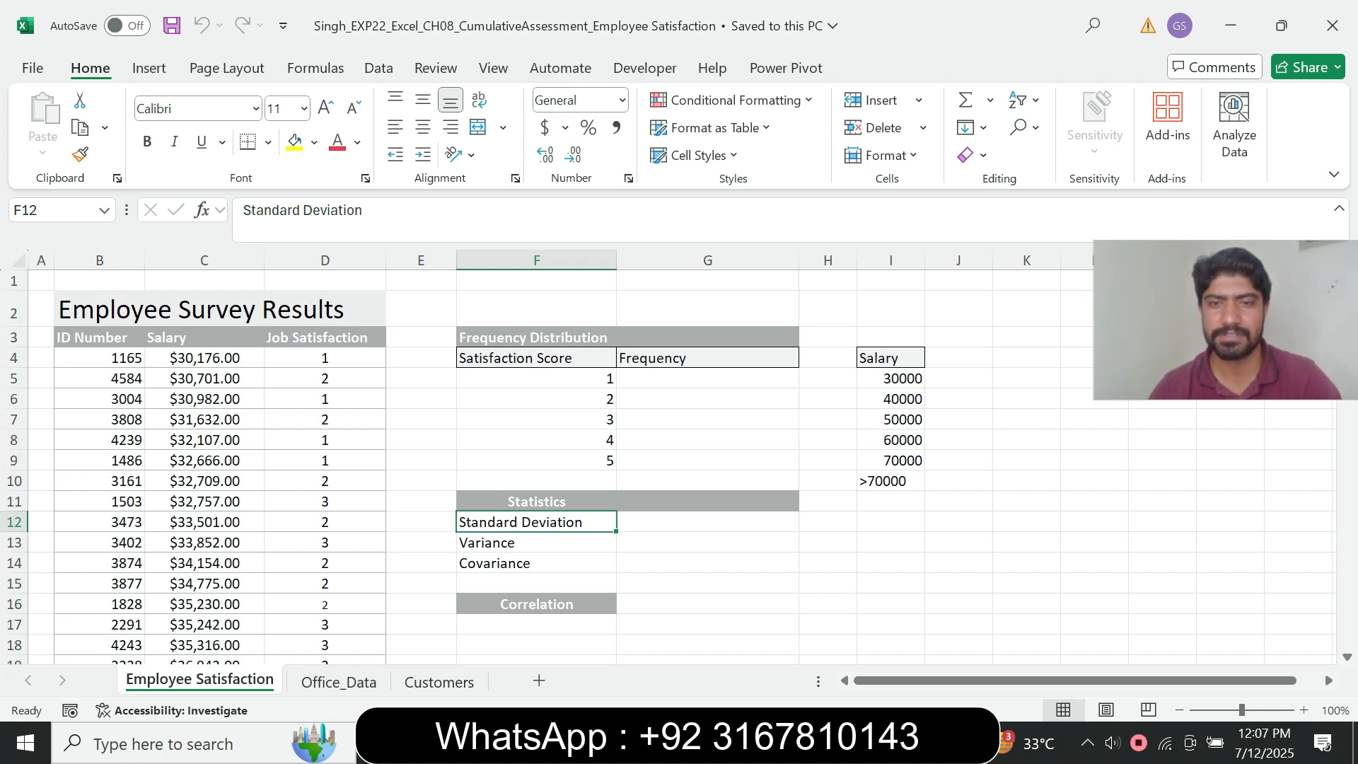
key(alt+Tab)
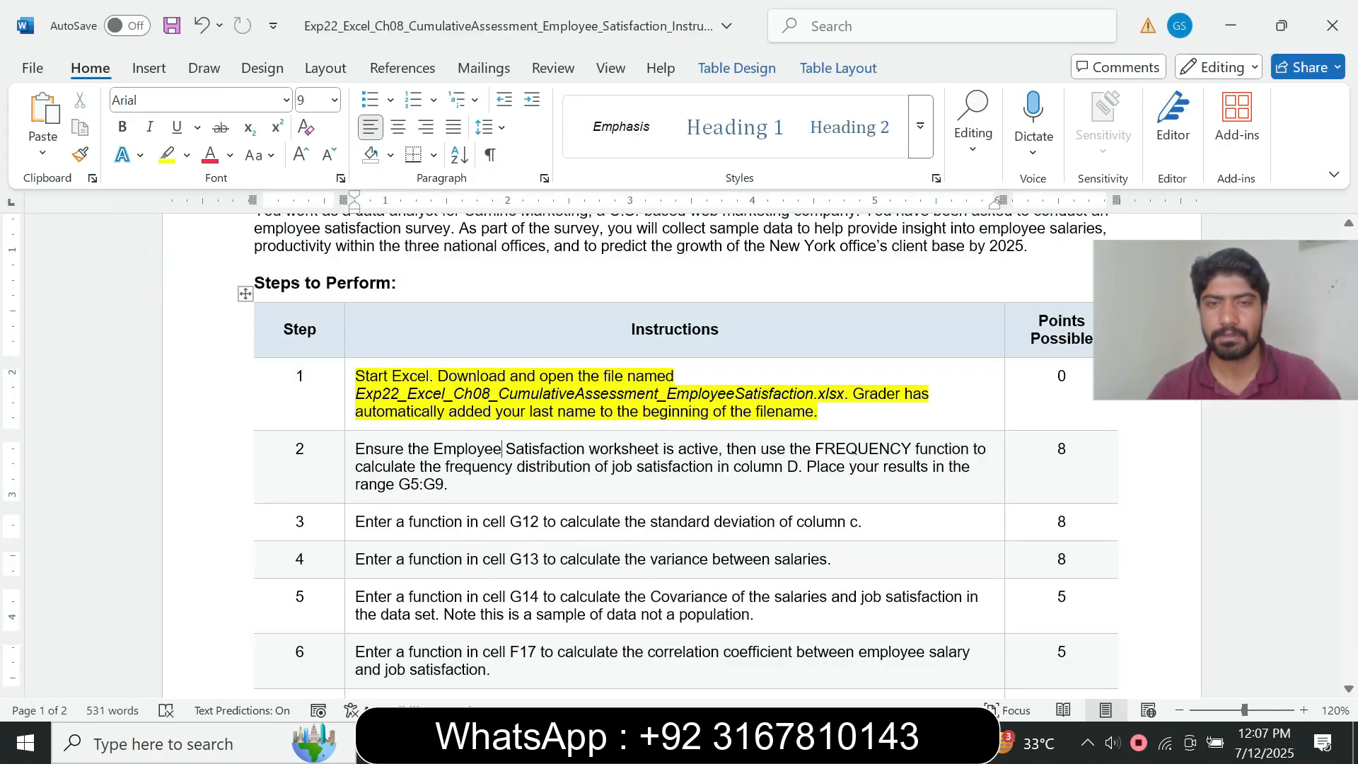
Remove the yellow highlight from the step 1 instruction.
click(350, 404)
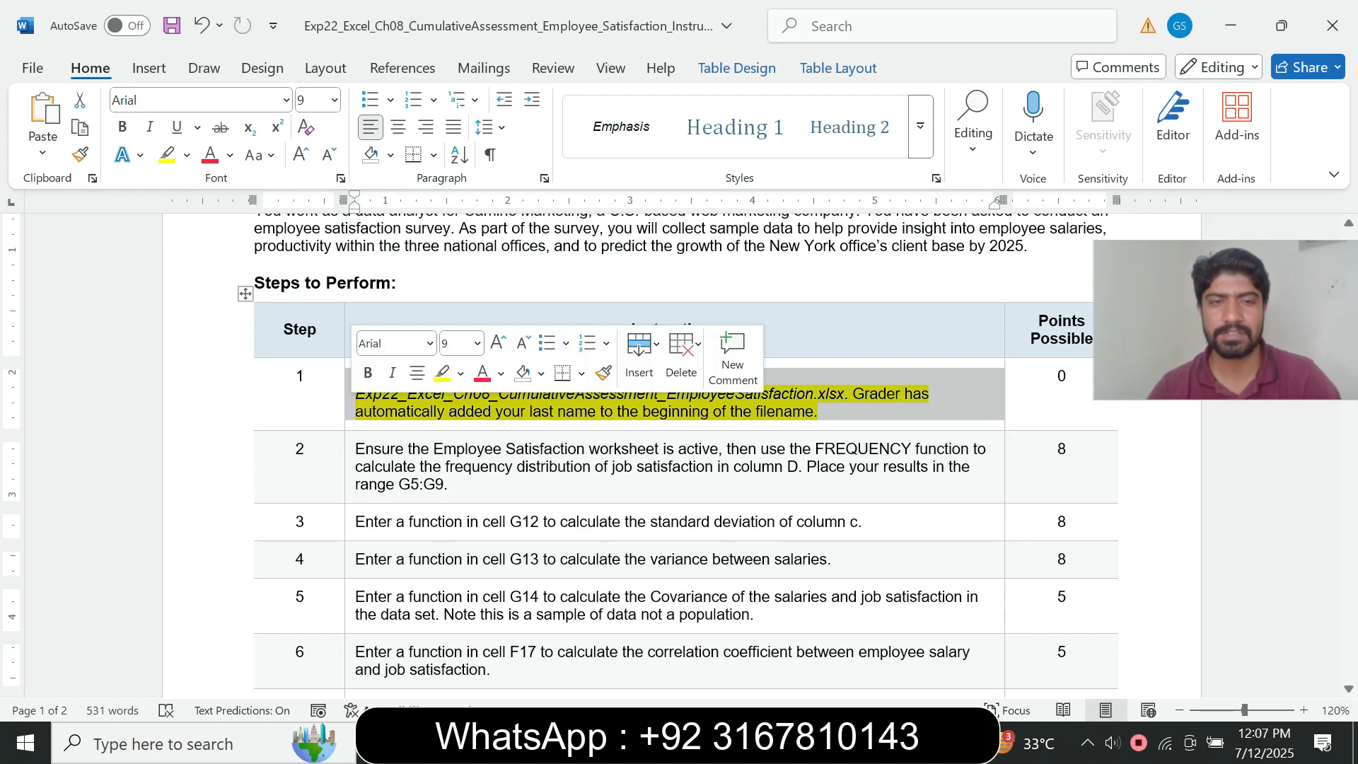
click(478, 344)
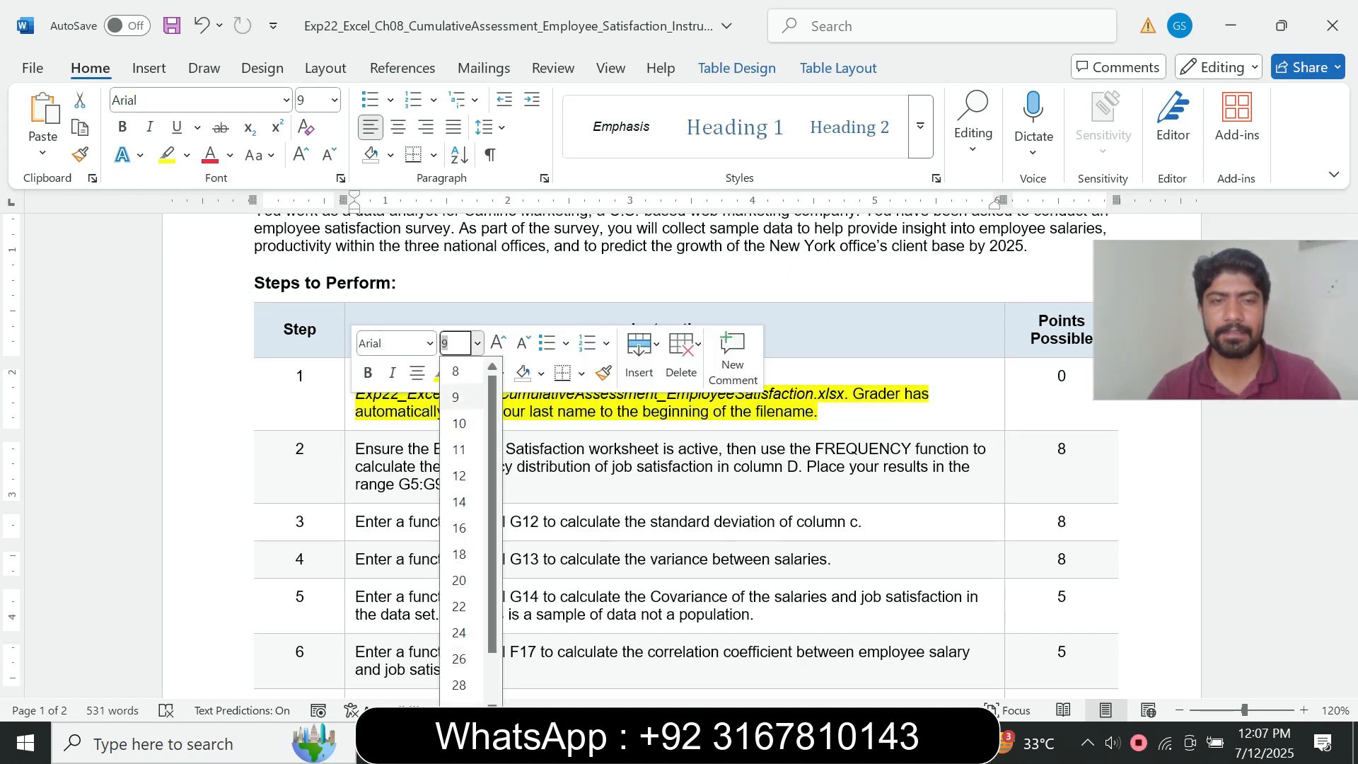
click(461, 373)
click(460, 373)
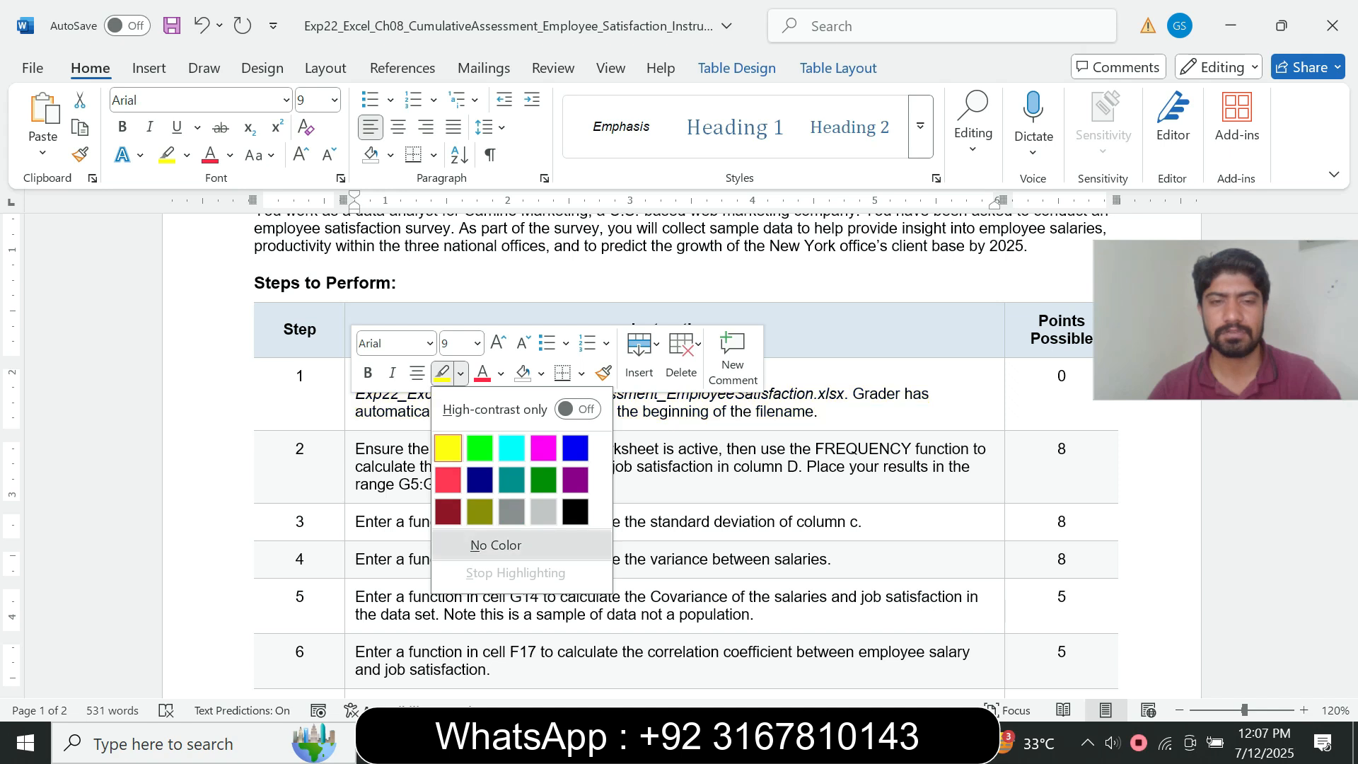
click(495, 544)
Set the step 2 instruction text to 14 pt and highlight it in turquoise.
click(349, 466)
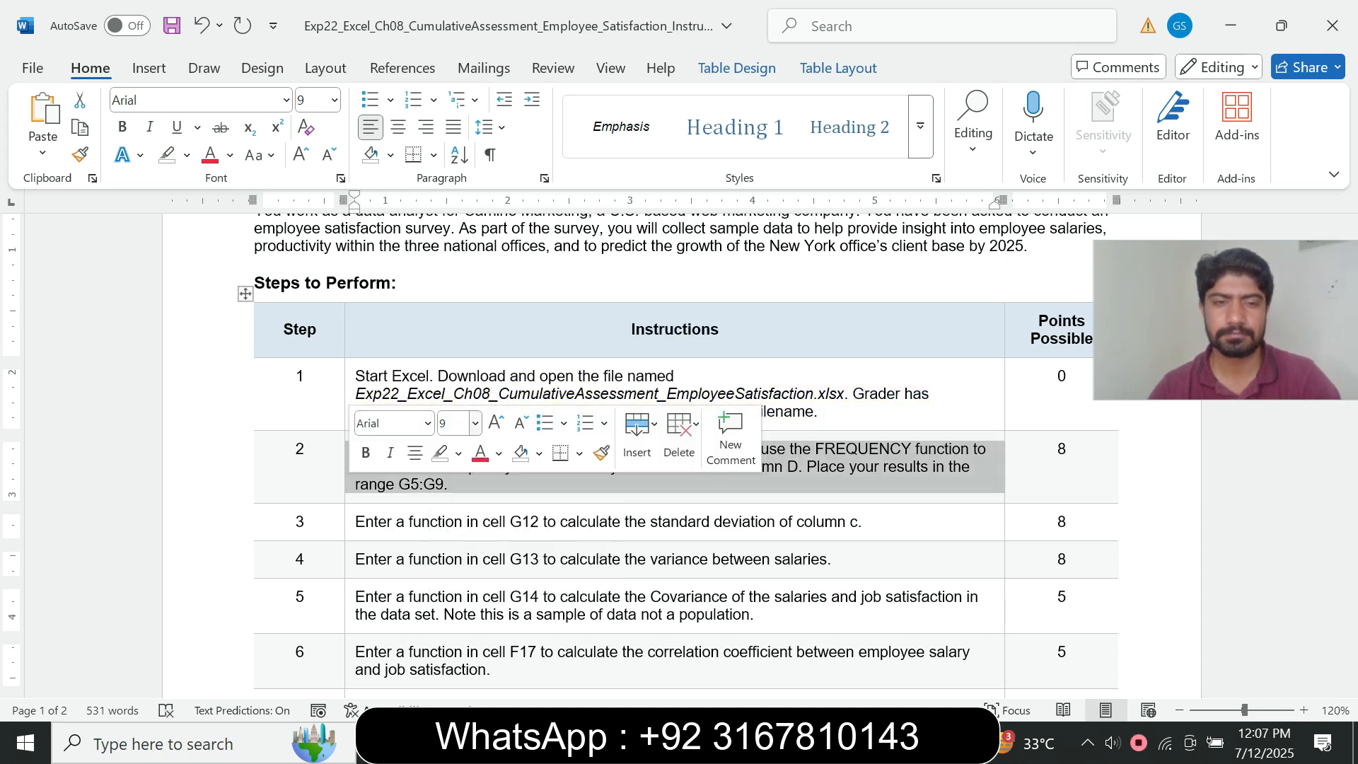
click(475, 423)
click(456, 146)
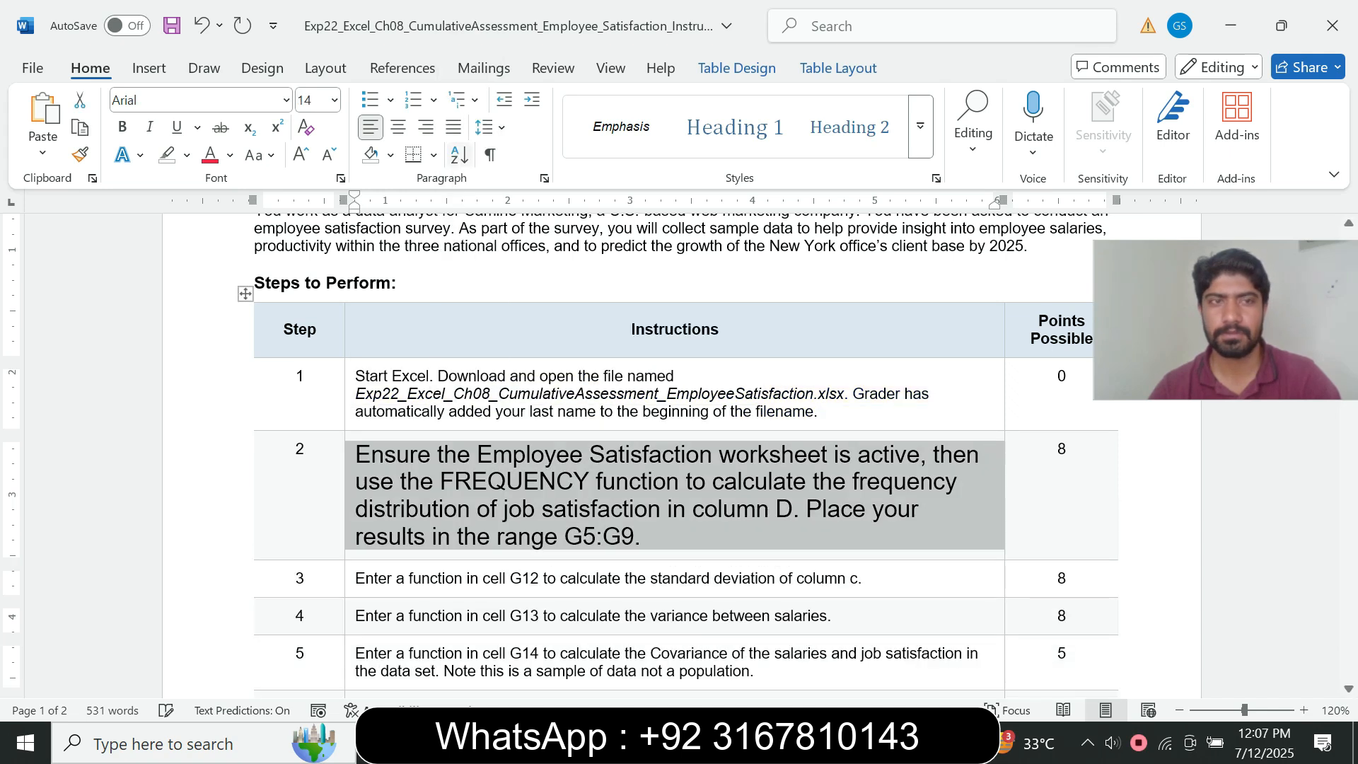
click(187, 155)
click(235, 228)
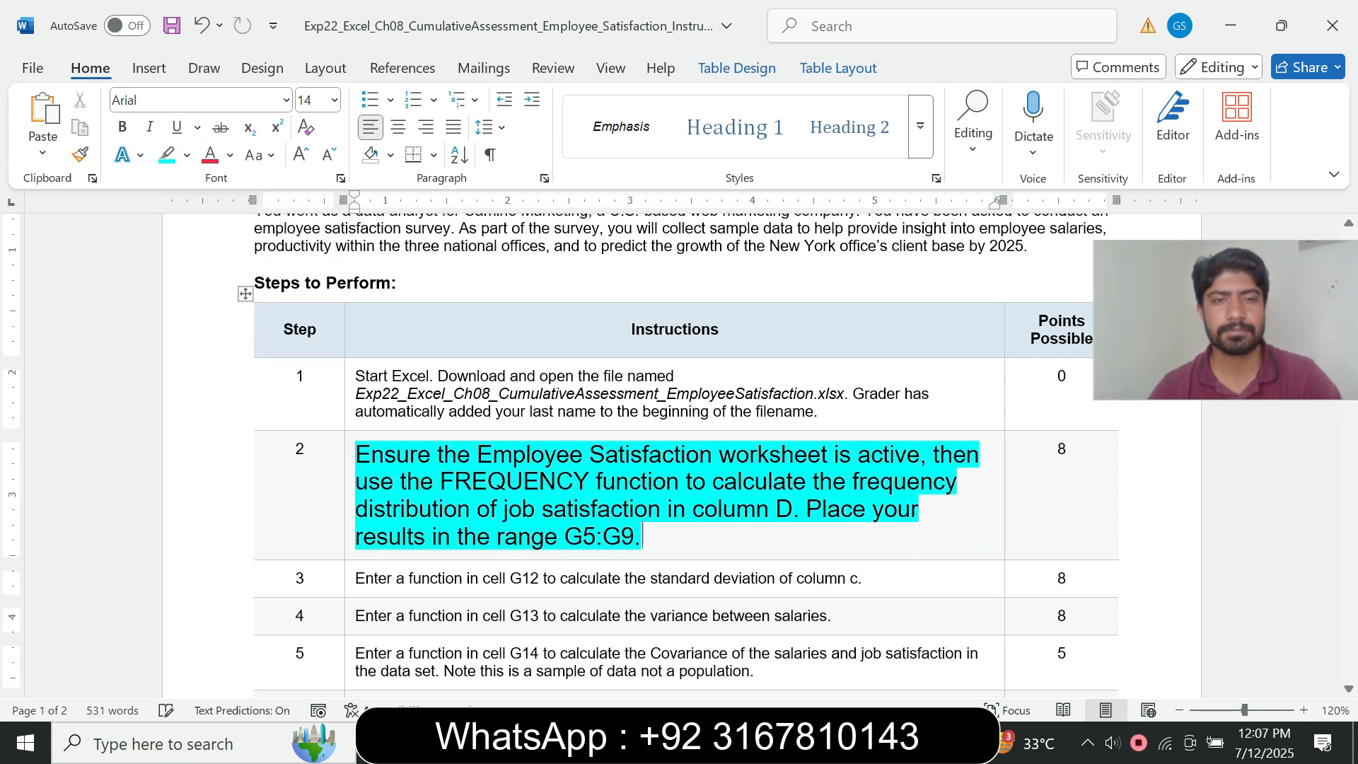
Read the step 2 instruction and compare it with the Employee Satisfaction worksheet in the Excel workbook.
scroll(560, 455, down, 2)
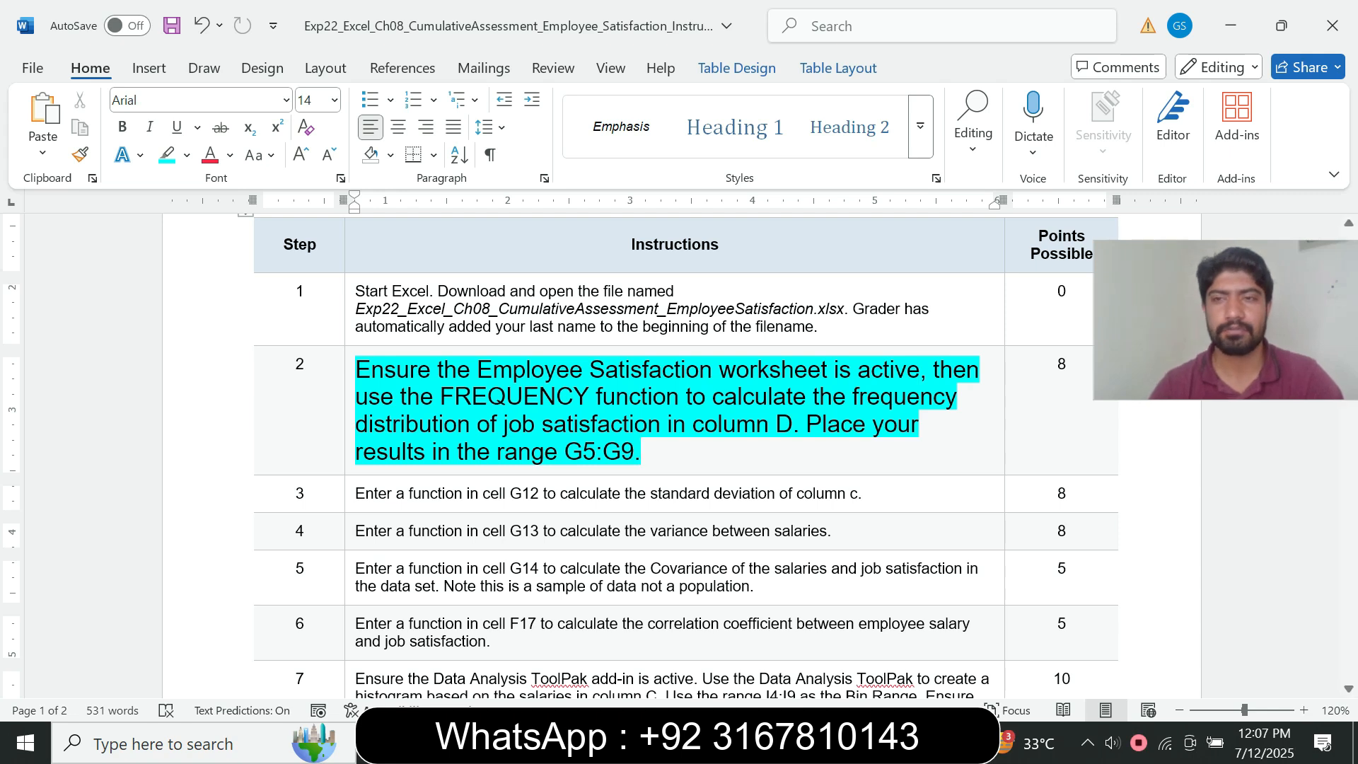
drag(1225, 320, 1174, 312)
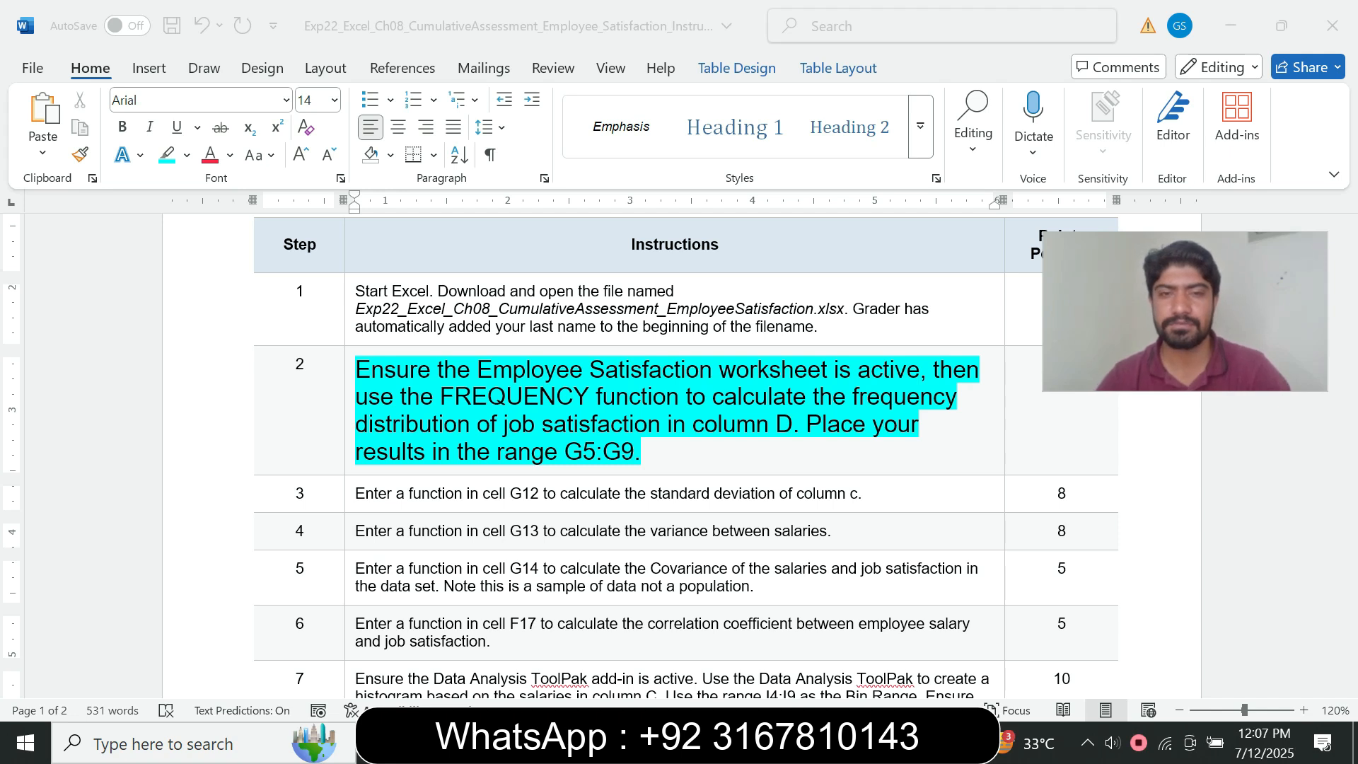
key(alt+Tab)
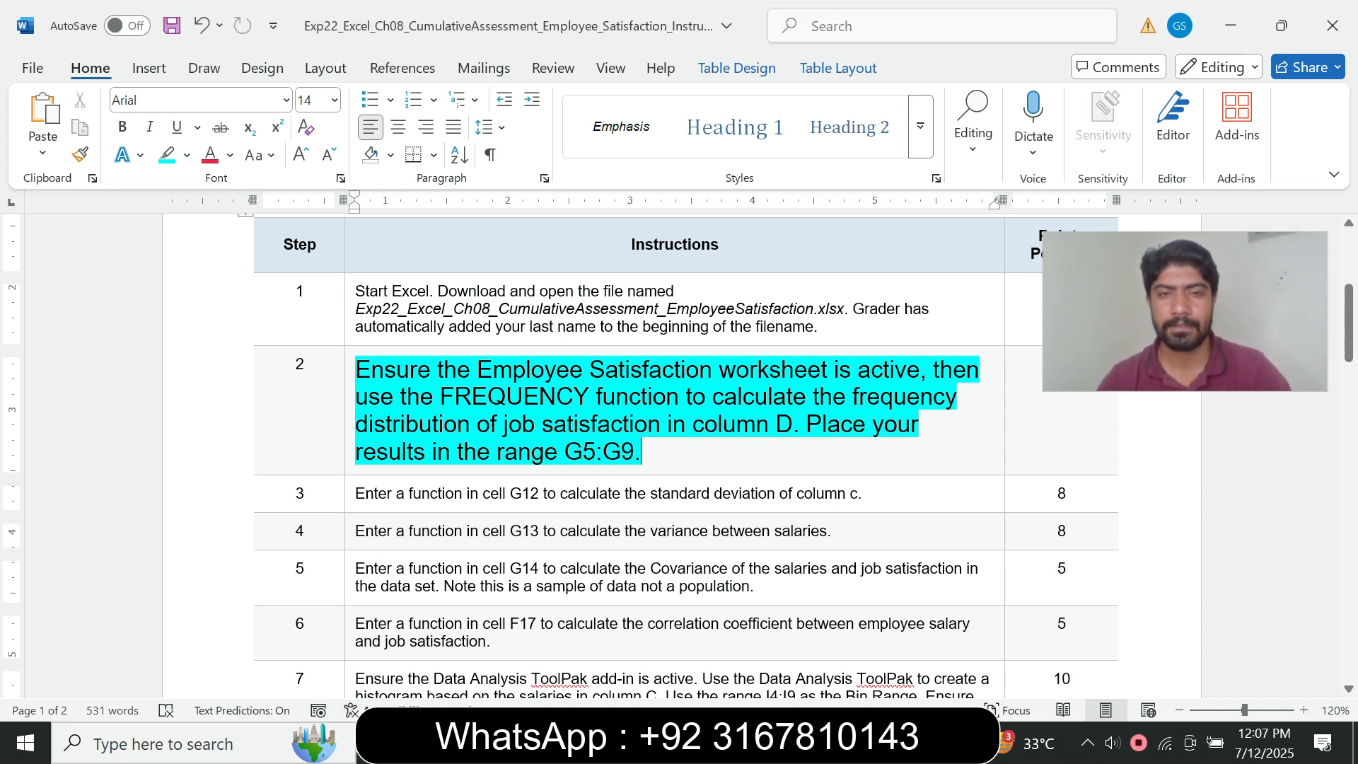
drag(437, 369, 717, 369)
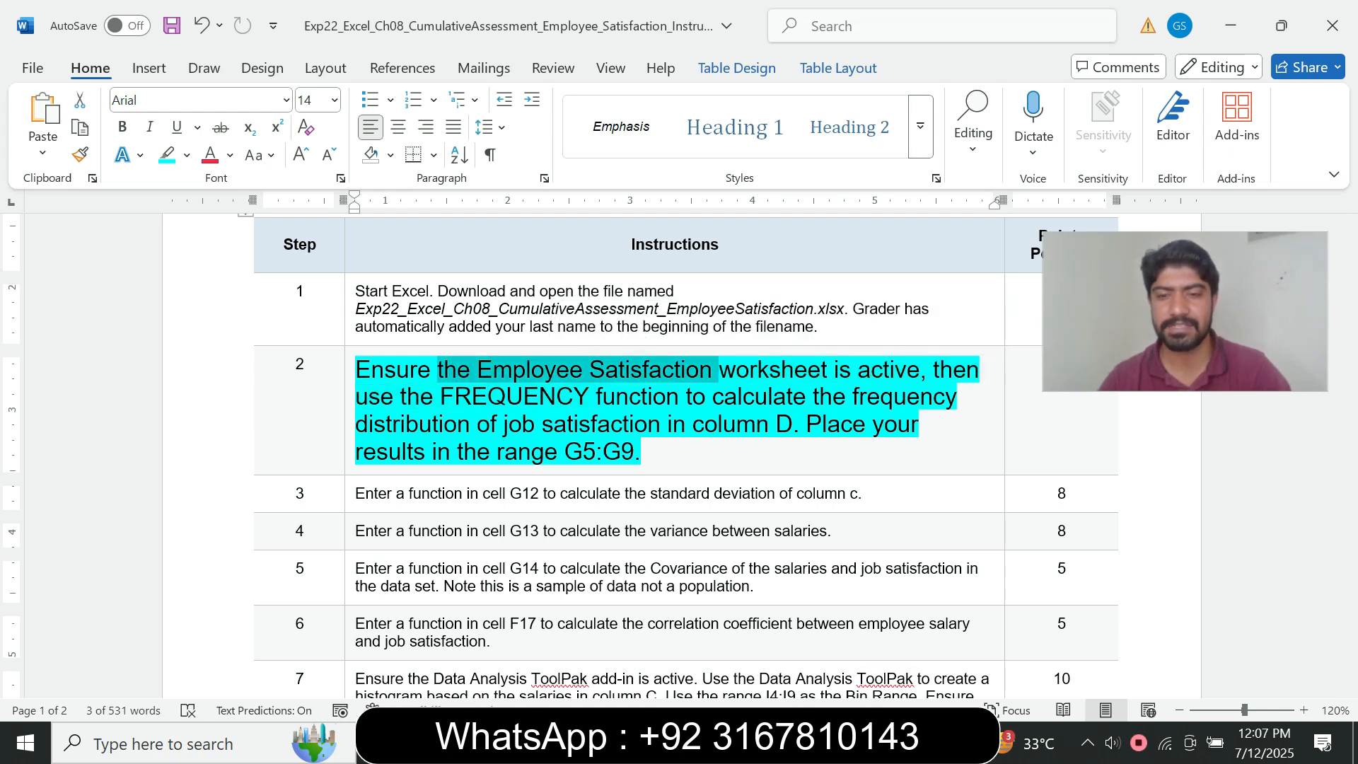
key(alt+Tab)
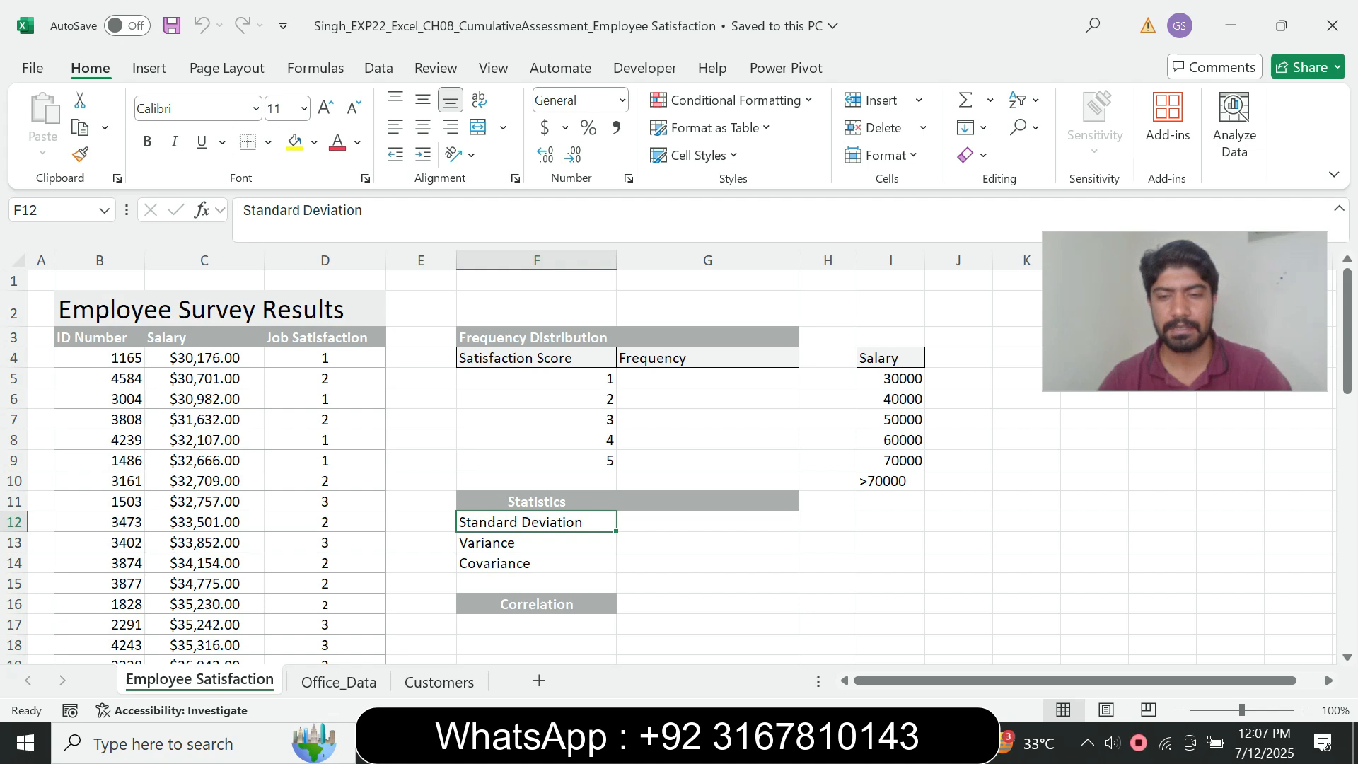
key(alt+Tab)
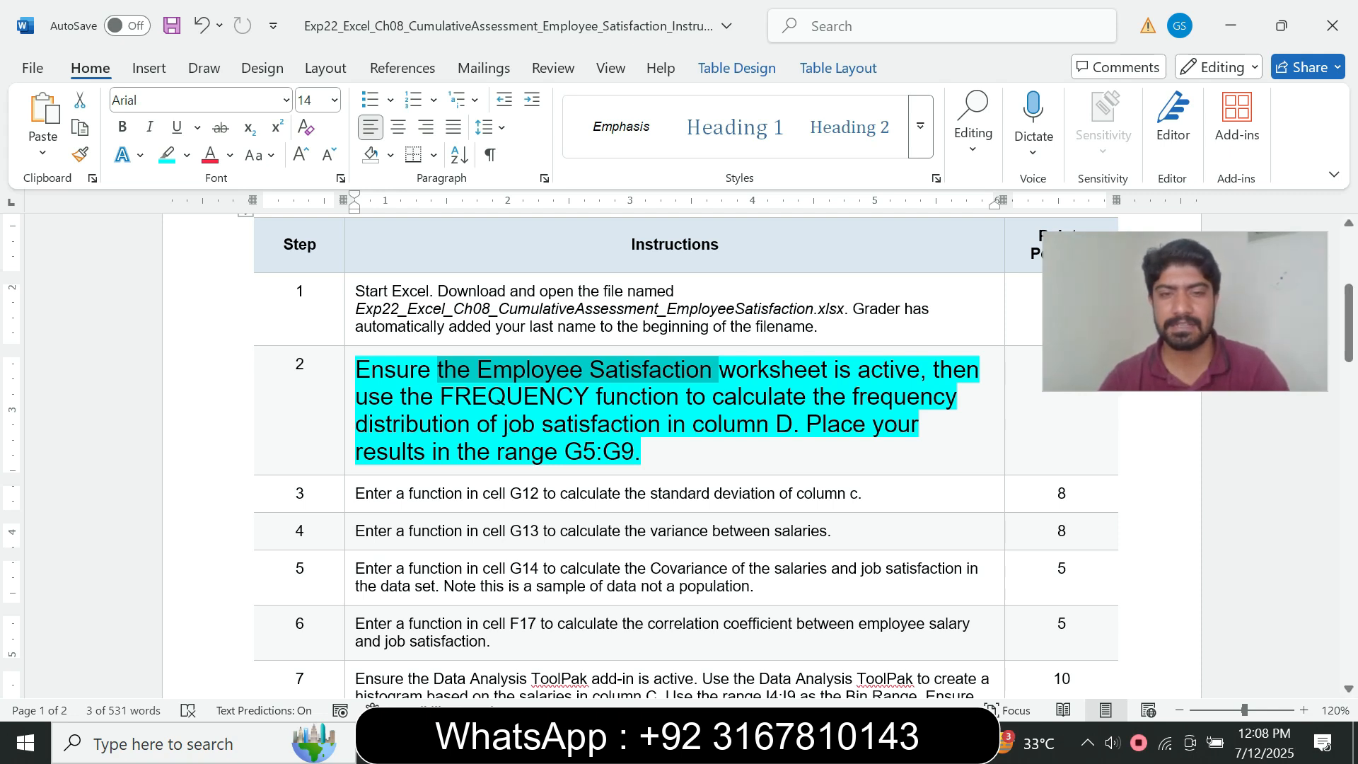
key(alt+Tab)
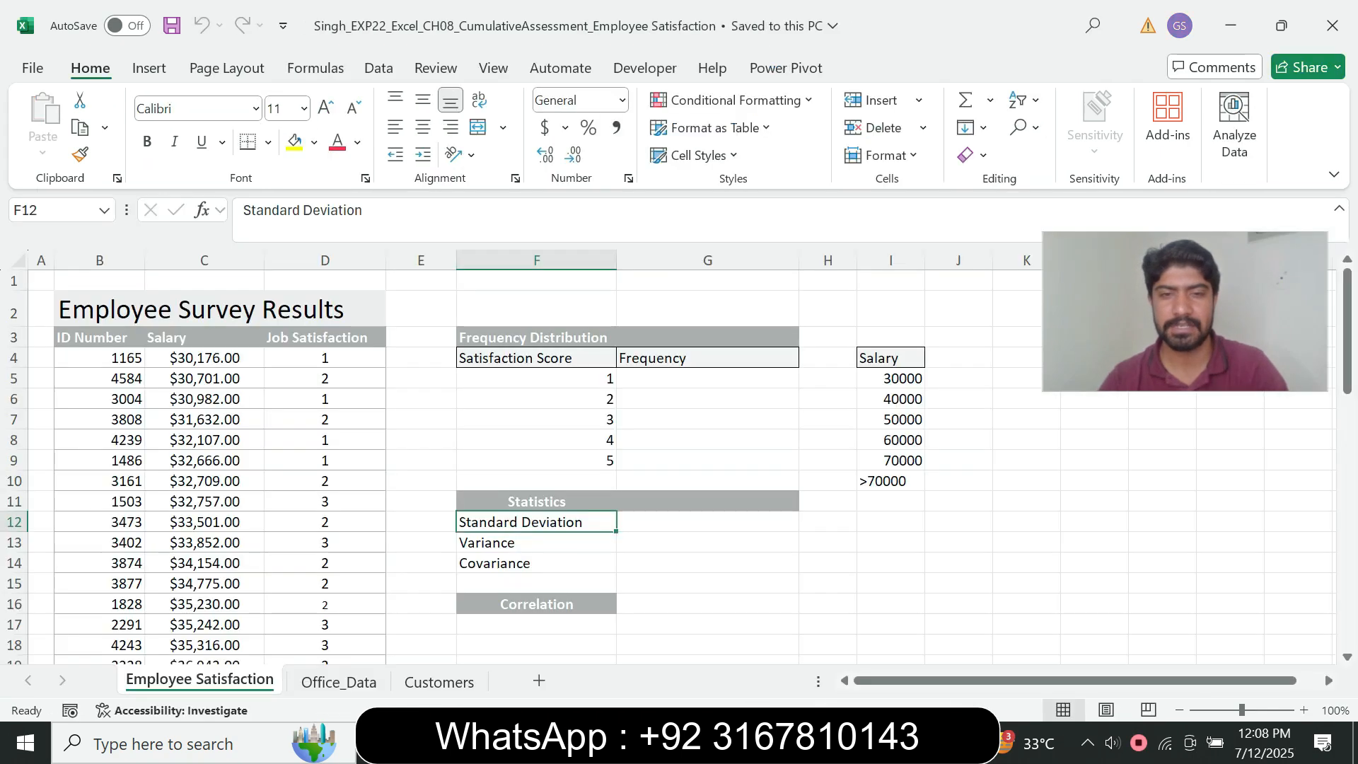
Enter =FREQUENCY(D4:D53,F5:F9) in cell G5 to calculate the job satisfaction frequency distribution.
click(708, 378)
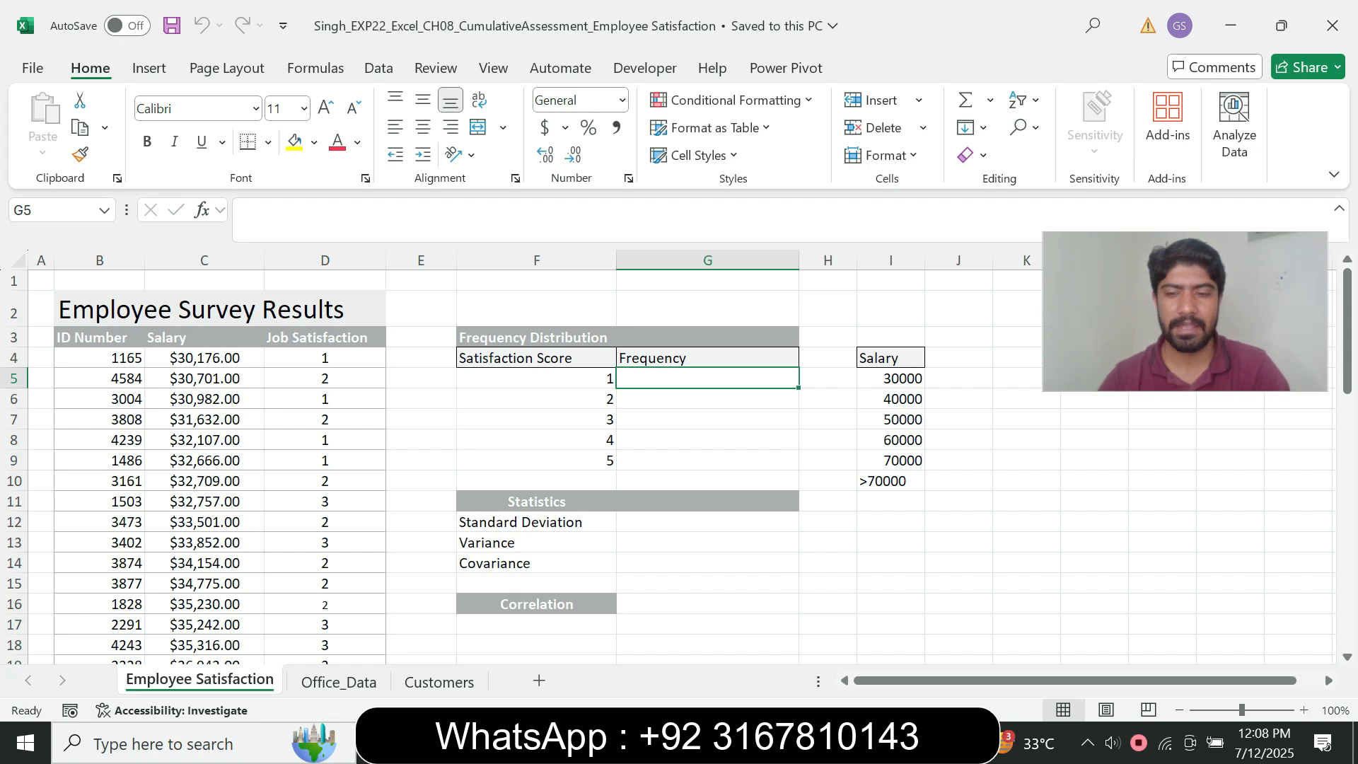
text(=)
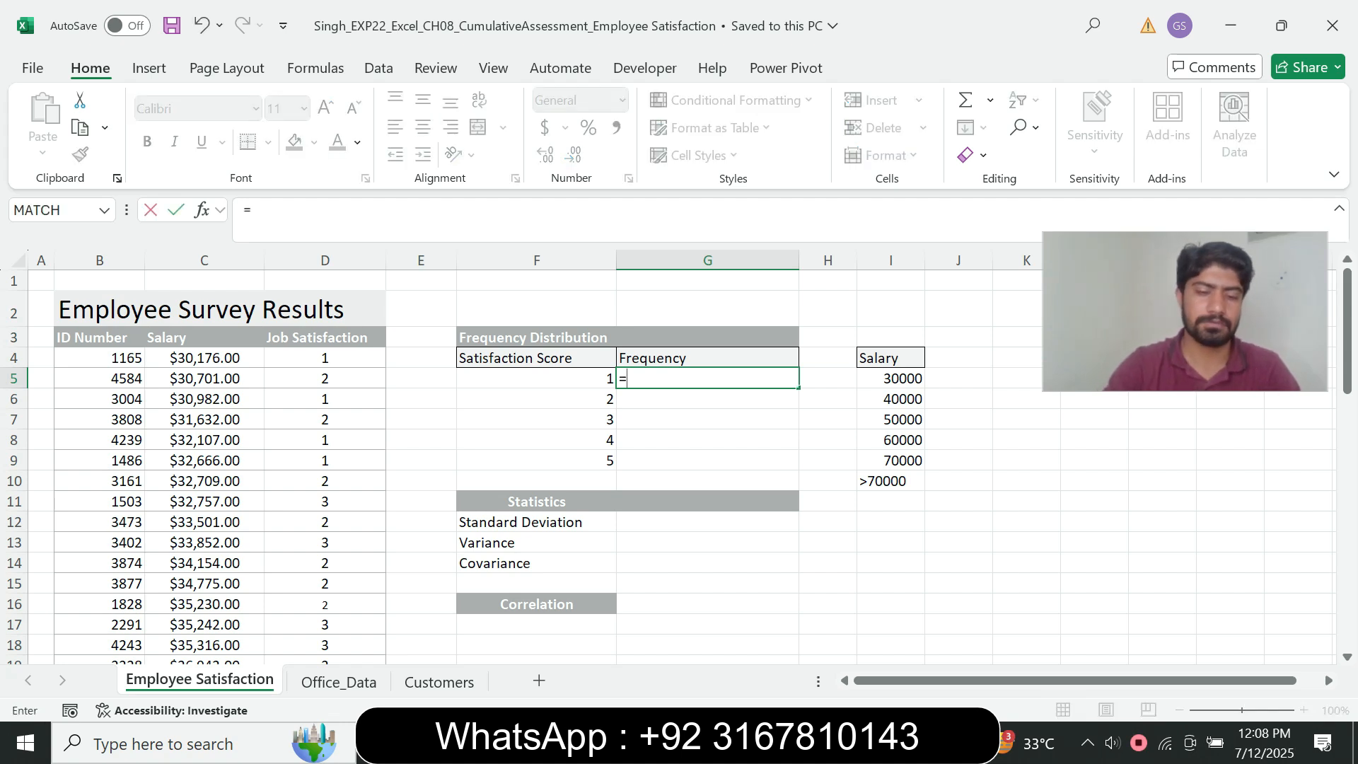
text(fre)
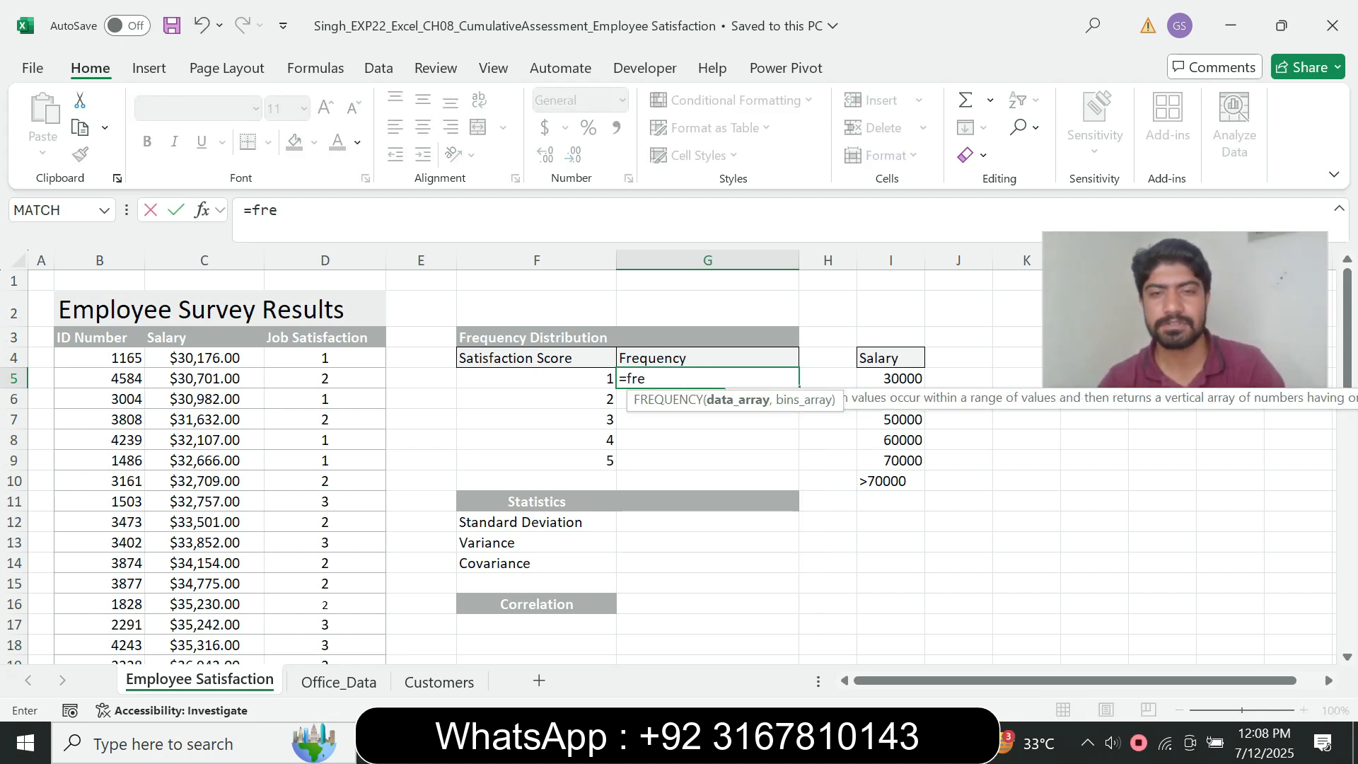
key(Tab)
key(F2)
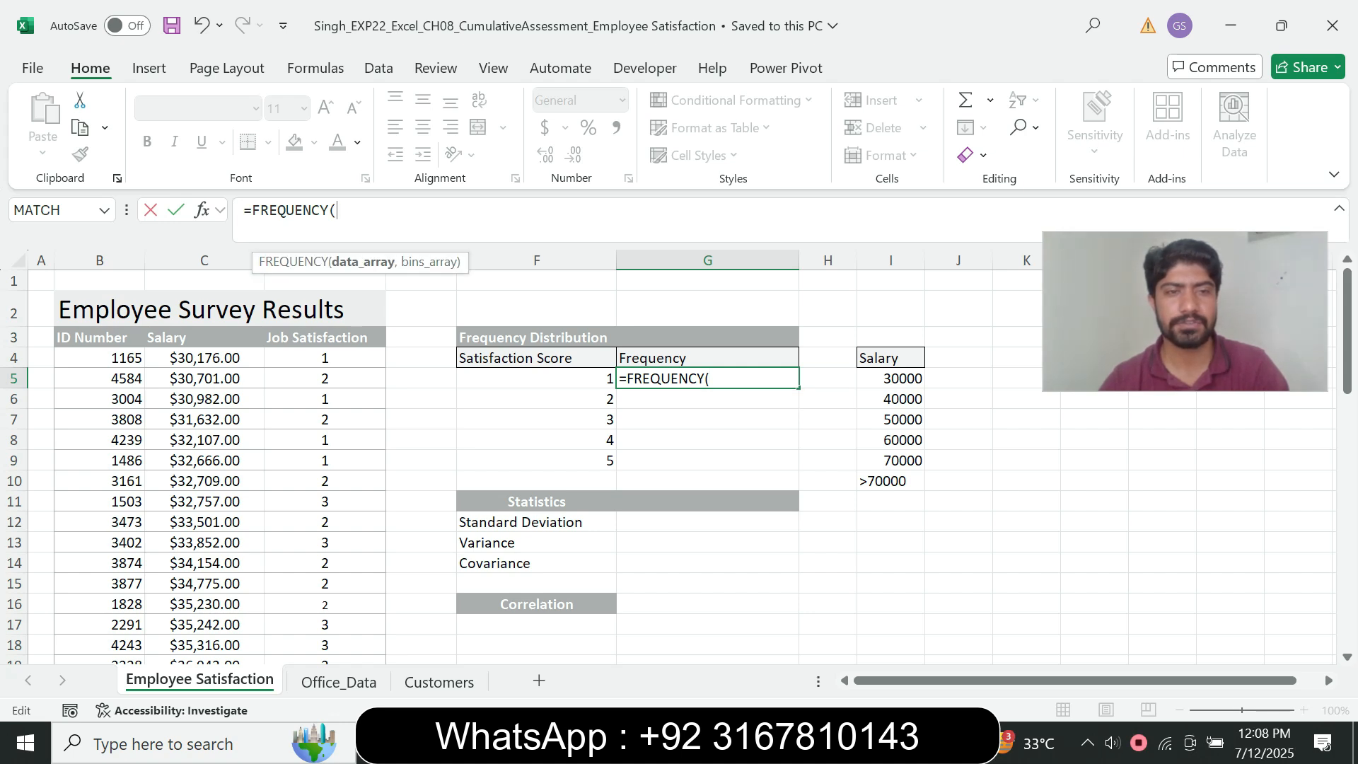
drag(325, 357, 325, 611)
text(,)
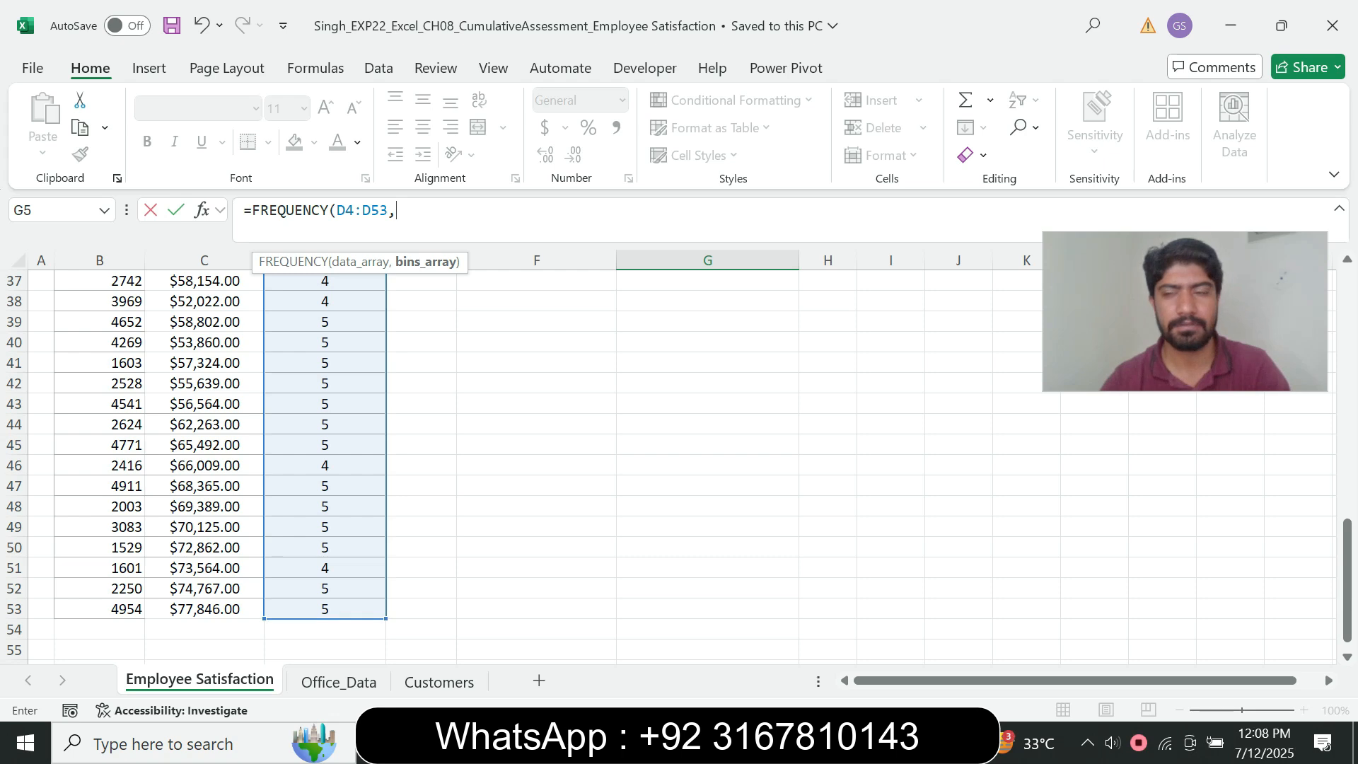
scroll(495, 467, up, 12)
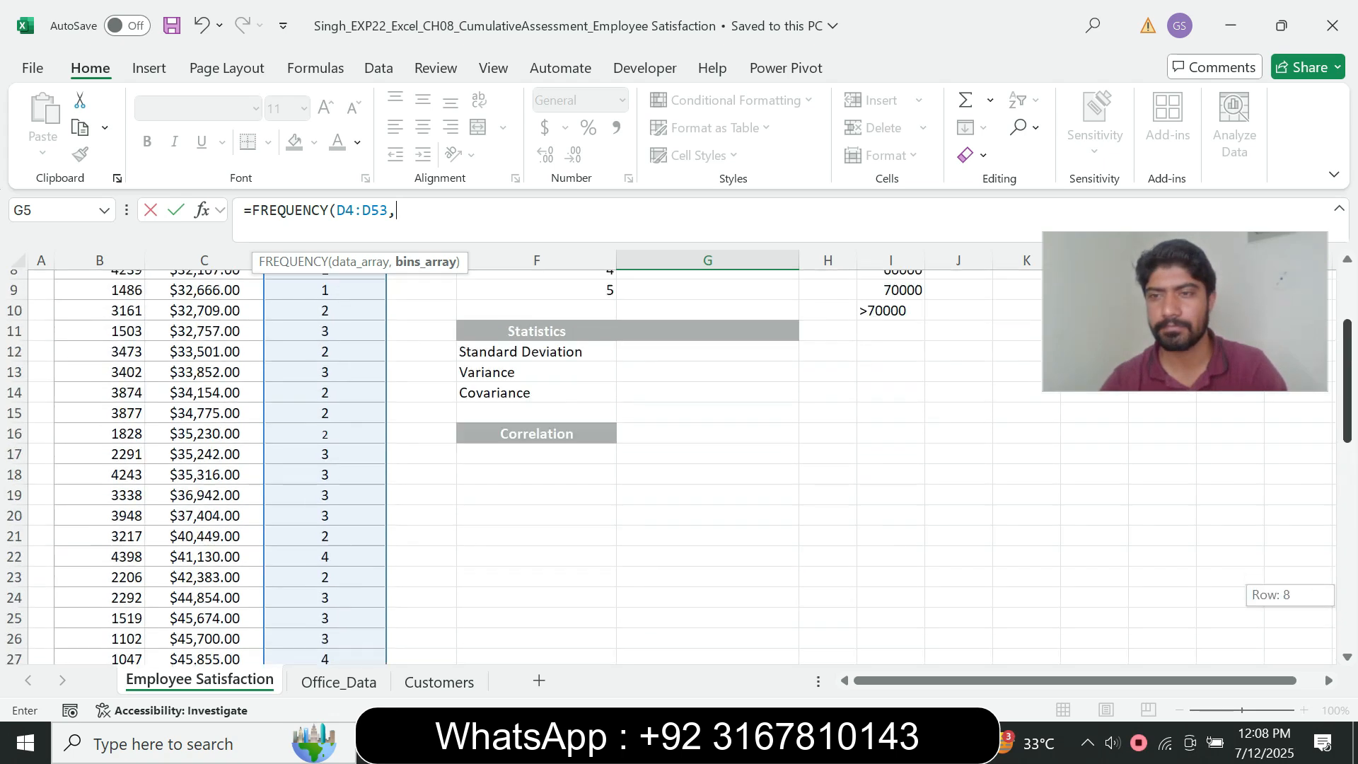
drag(602, 378, 607, 461)
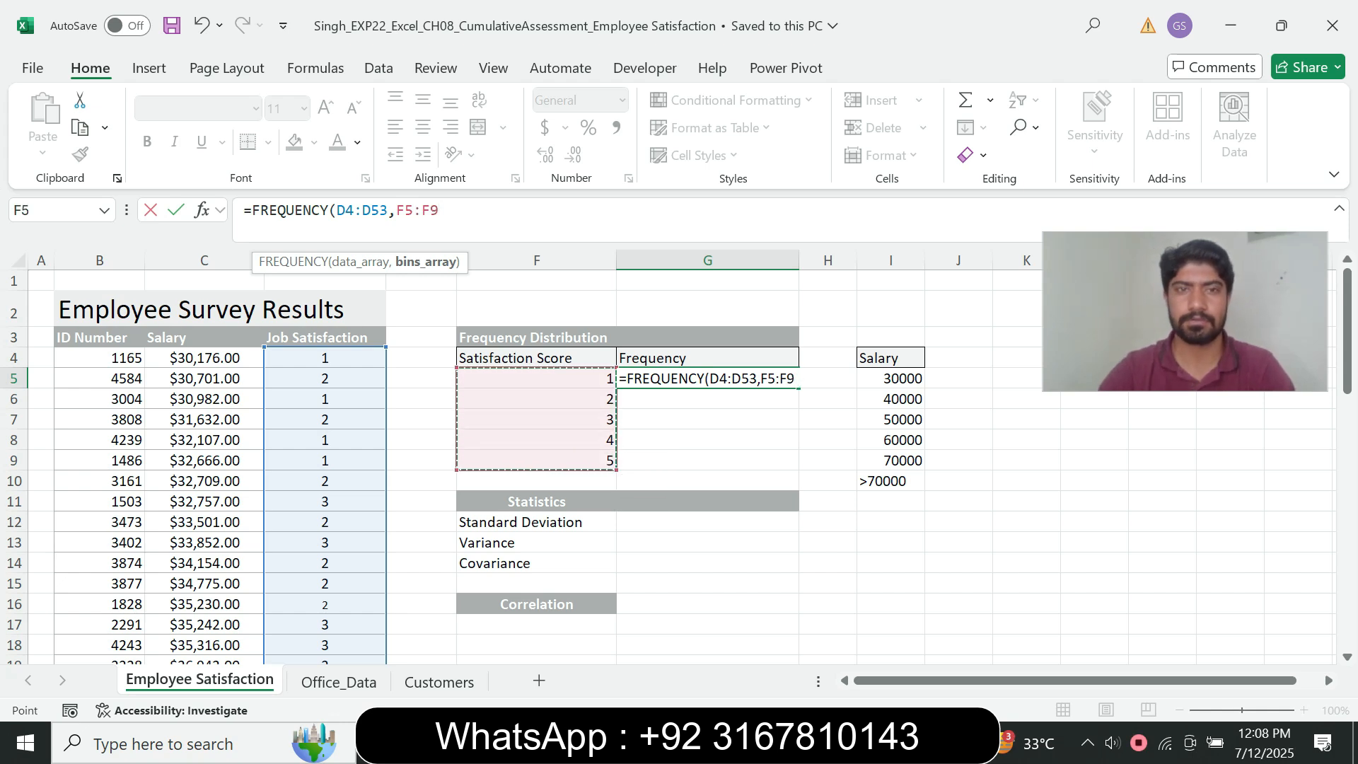
text())
key(Return)
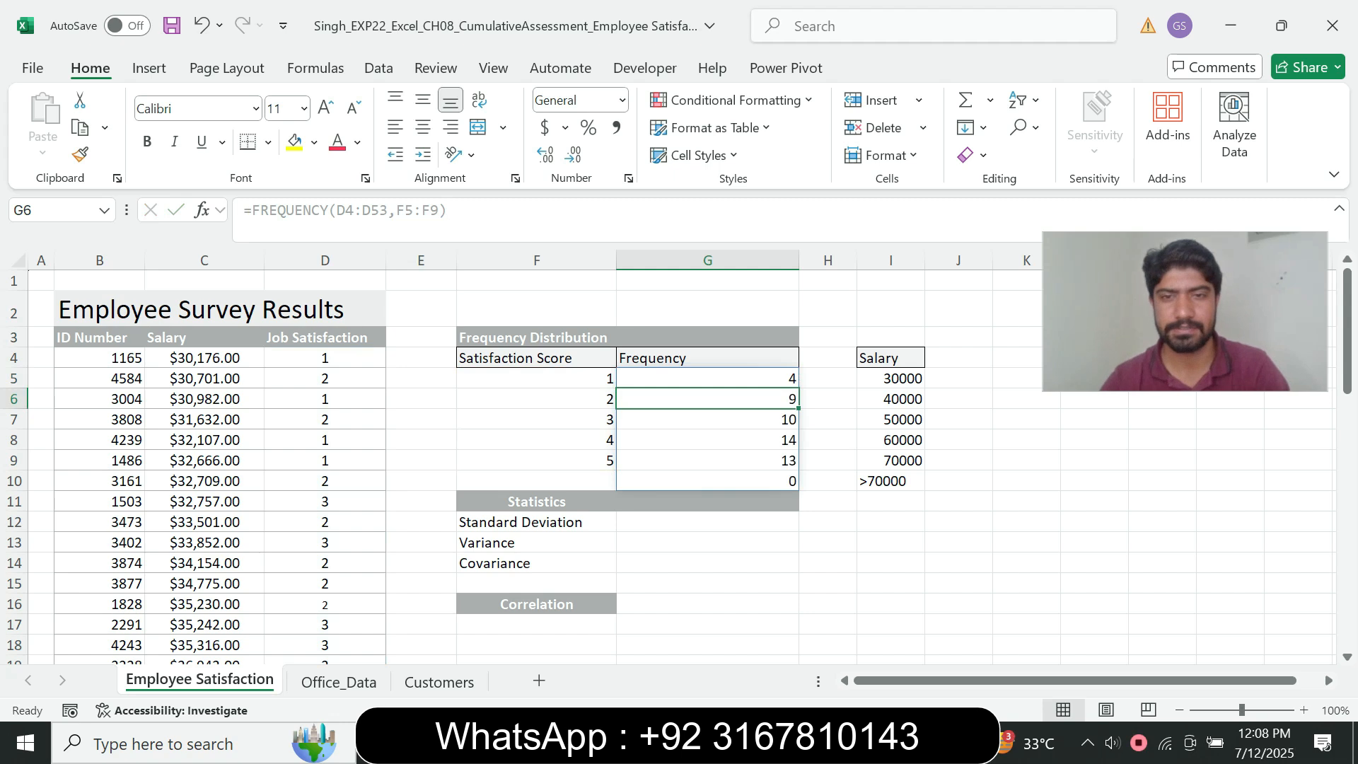
Check the result range in the Word instructions, return the step 2 instruction text to 9 pt and remove its turquoise highlight.
key(alt+Tab)
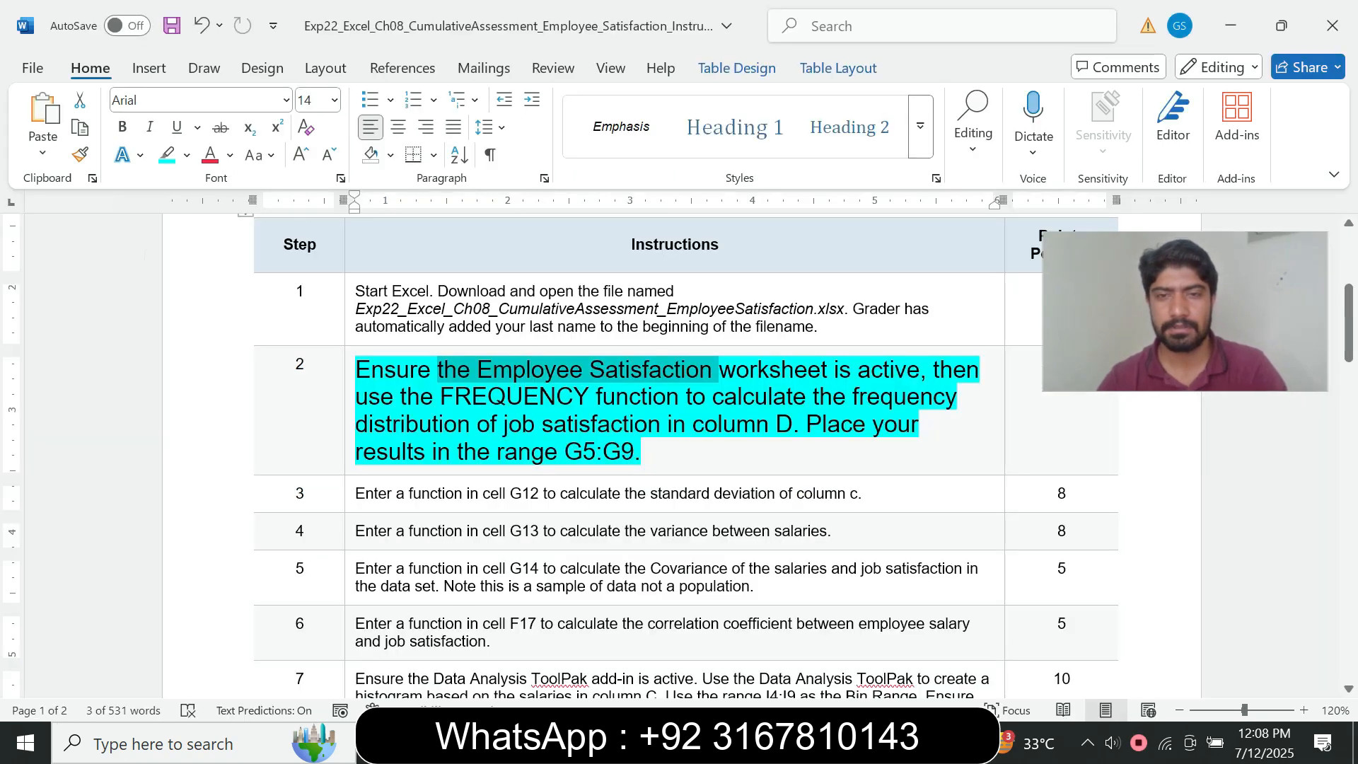
drag(436, 453, 596, 453)
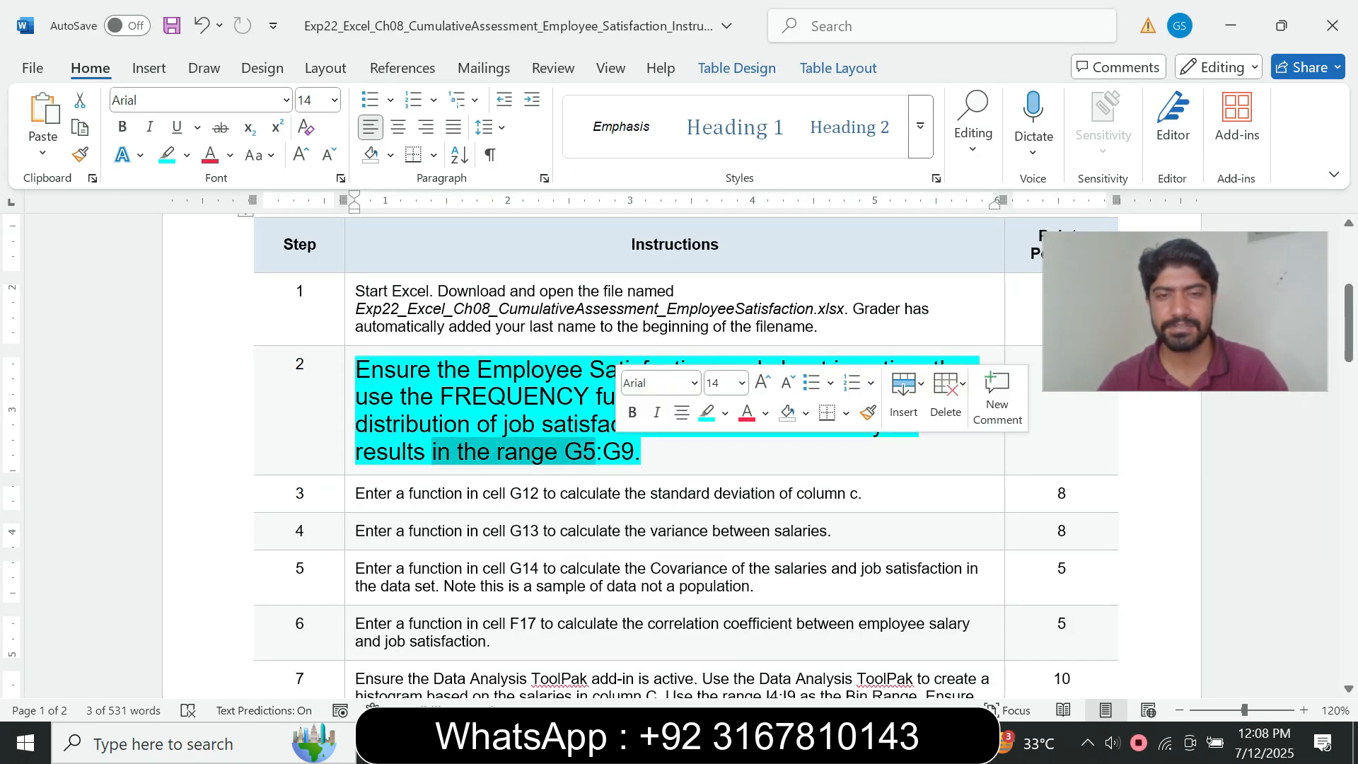
key(alt+Tab)
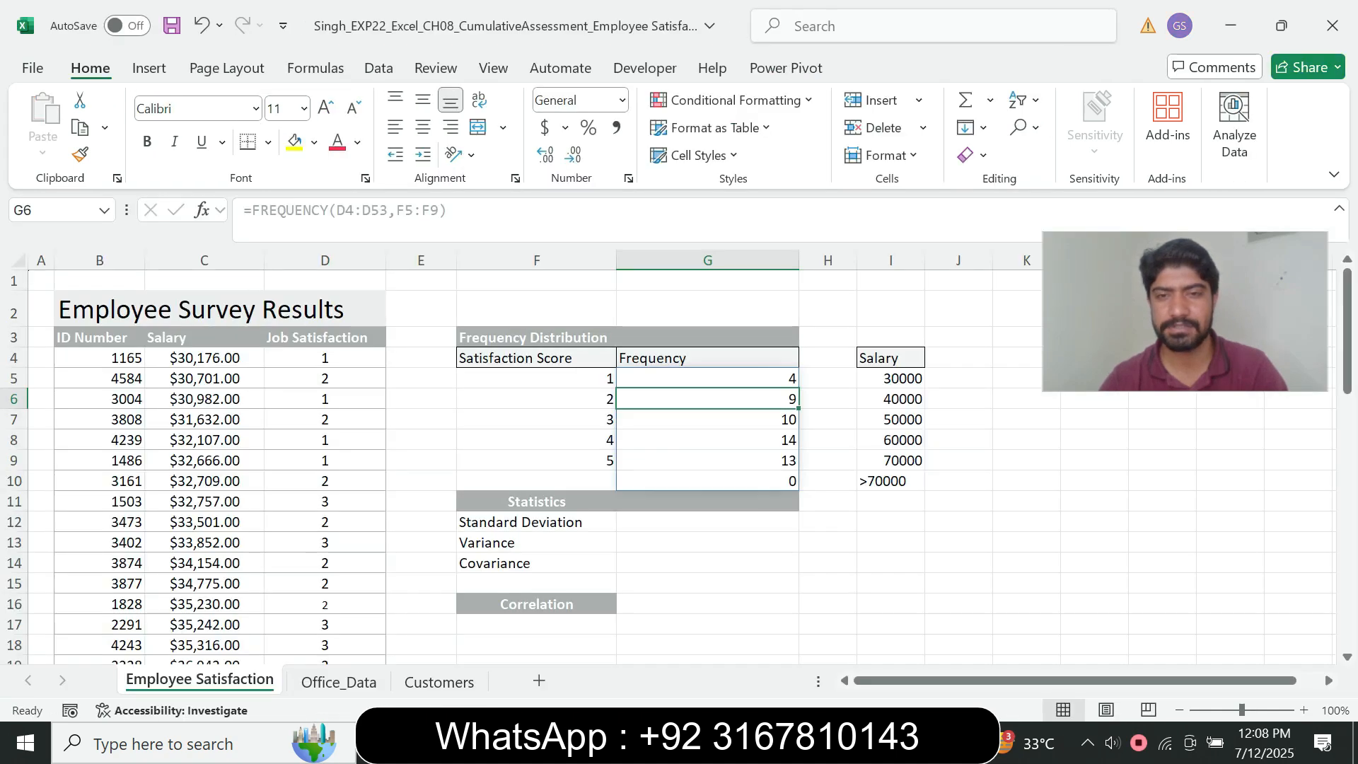
key(alt+Tab)
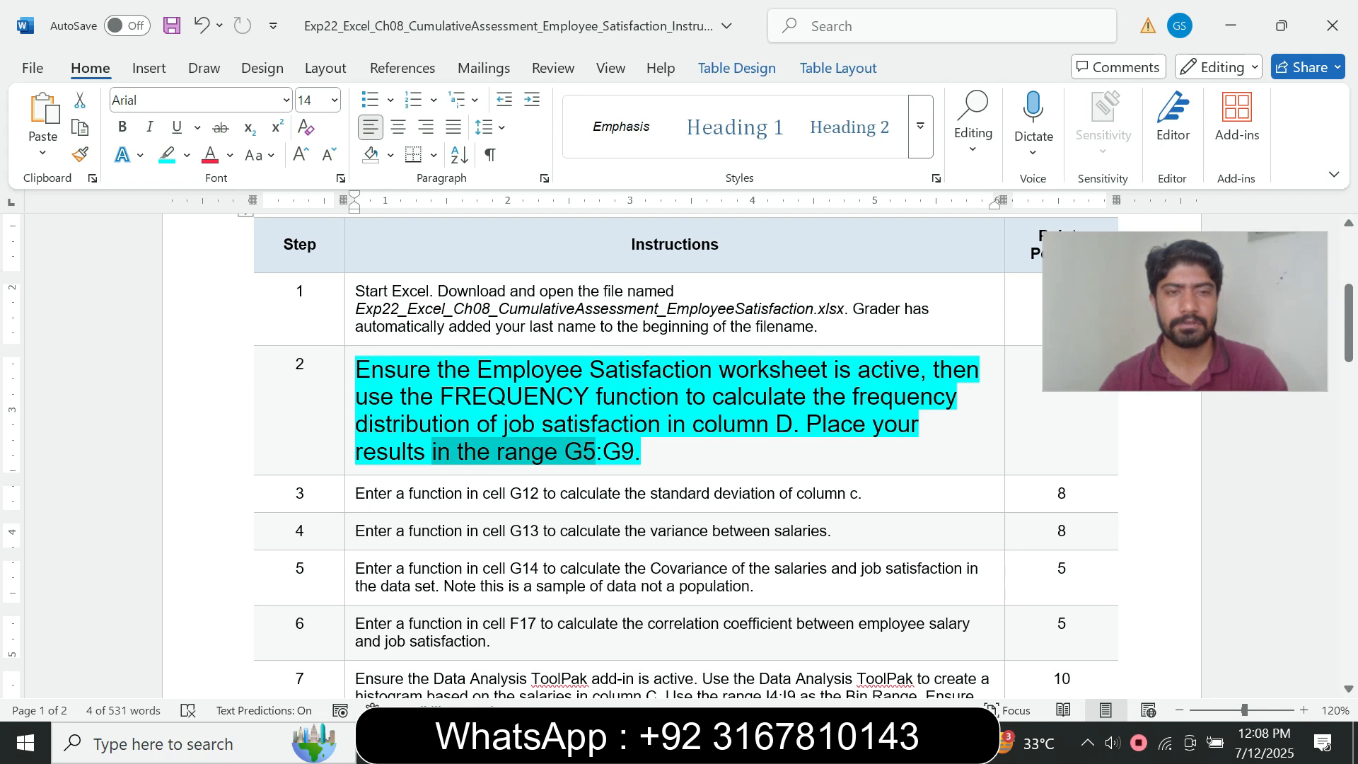
click(349, 448)
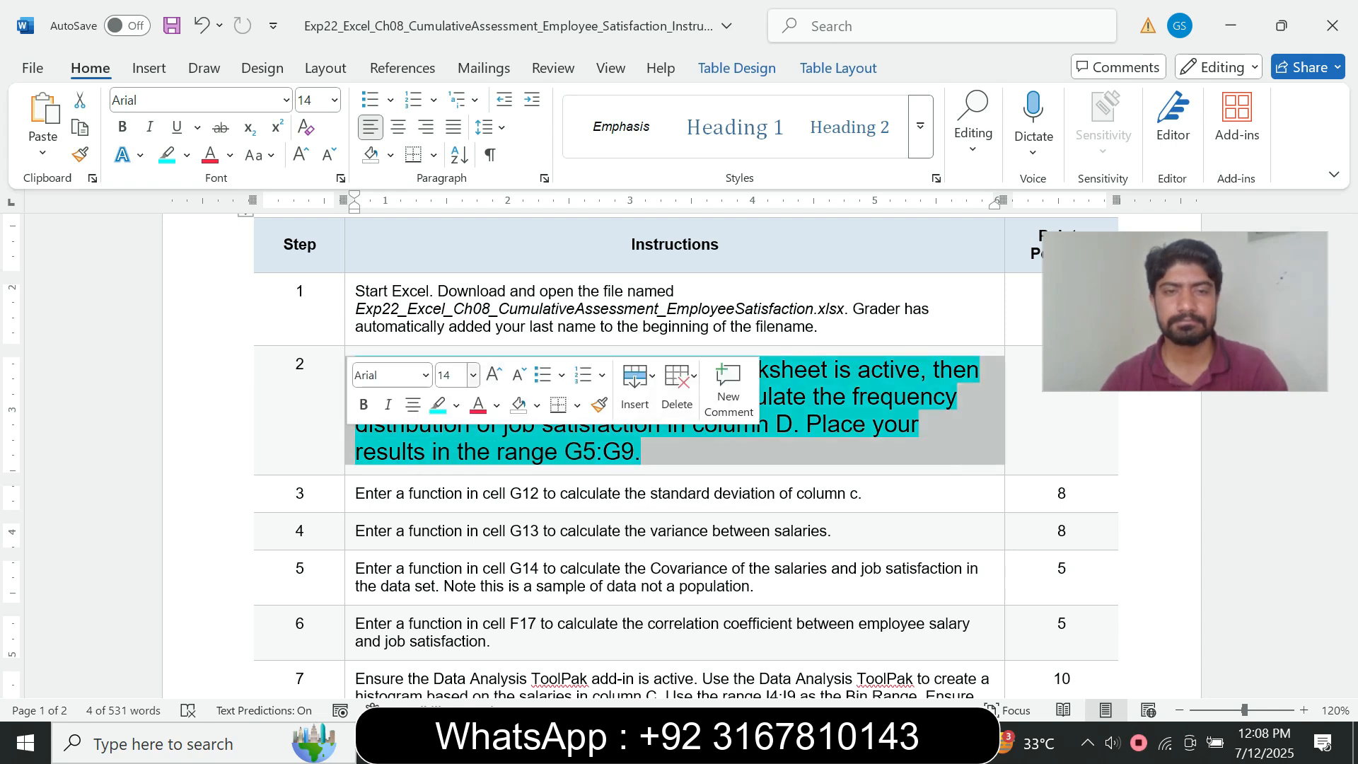
click(473, 375)
click(451, 41)
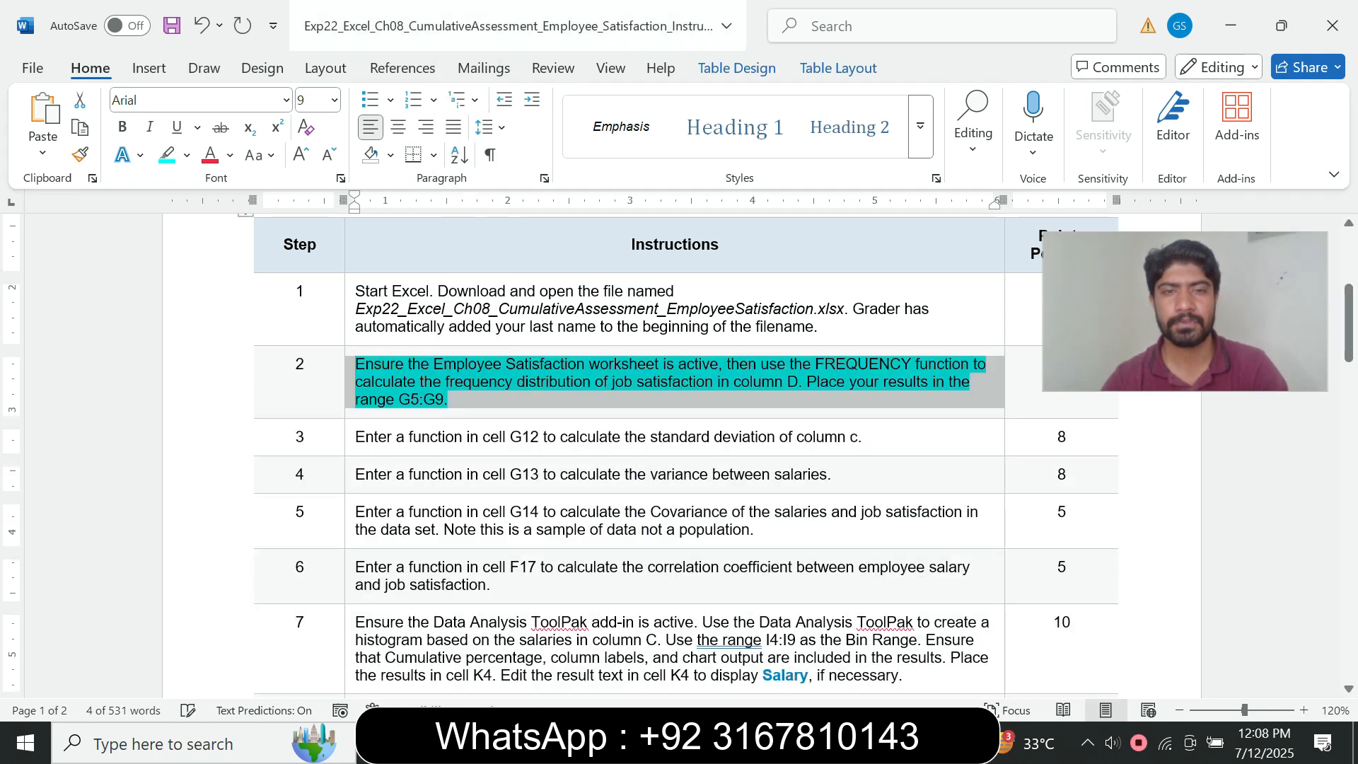
click(187, 155)
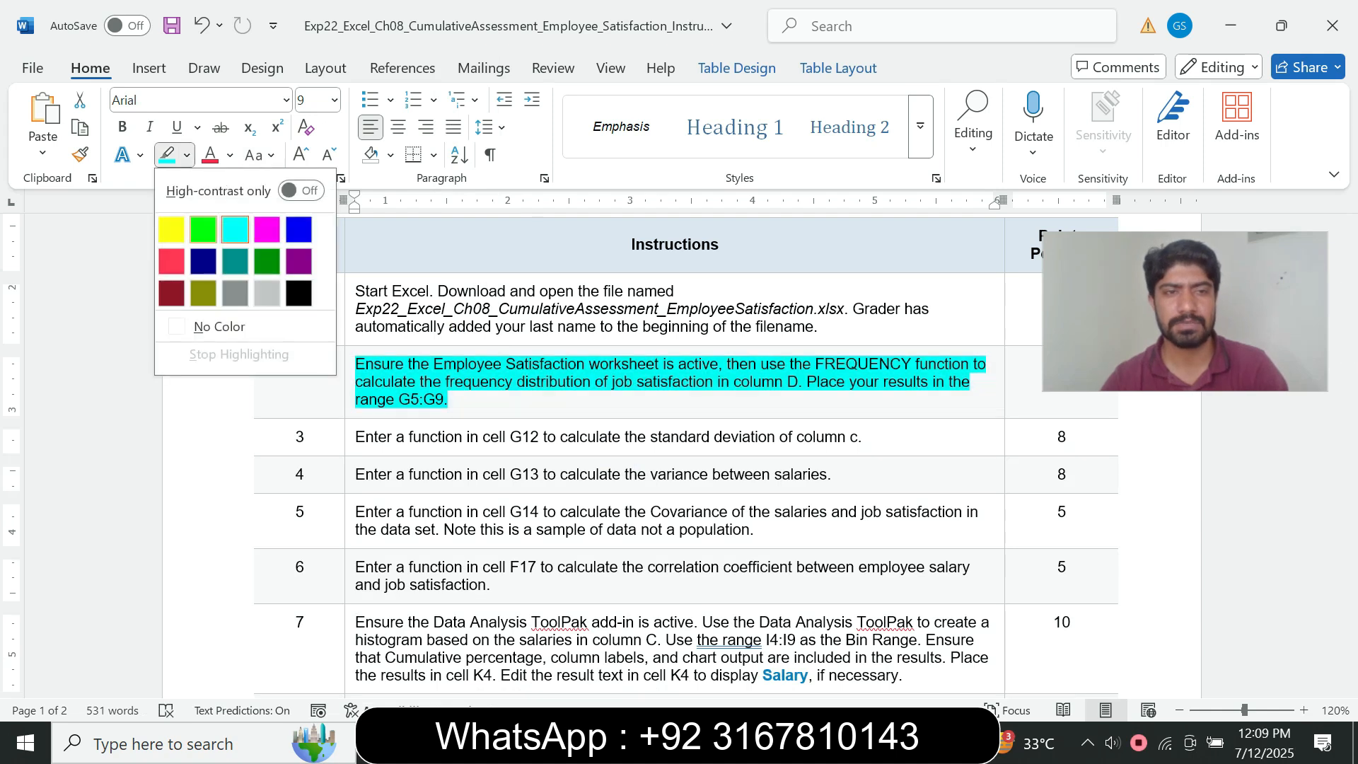
click(219, 326)
Set the step 3 instruction text to 14 pt and highlight it in turquoise.
click(349, 436)
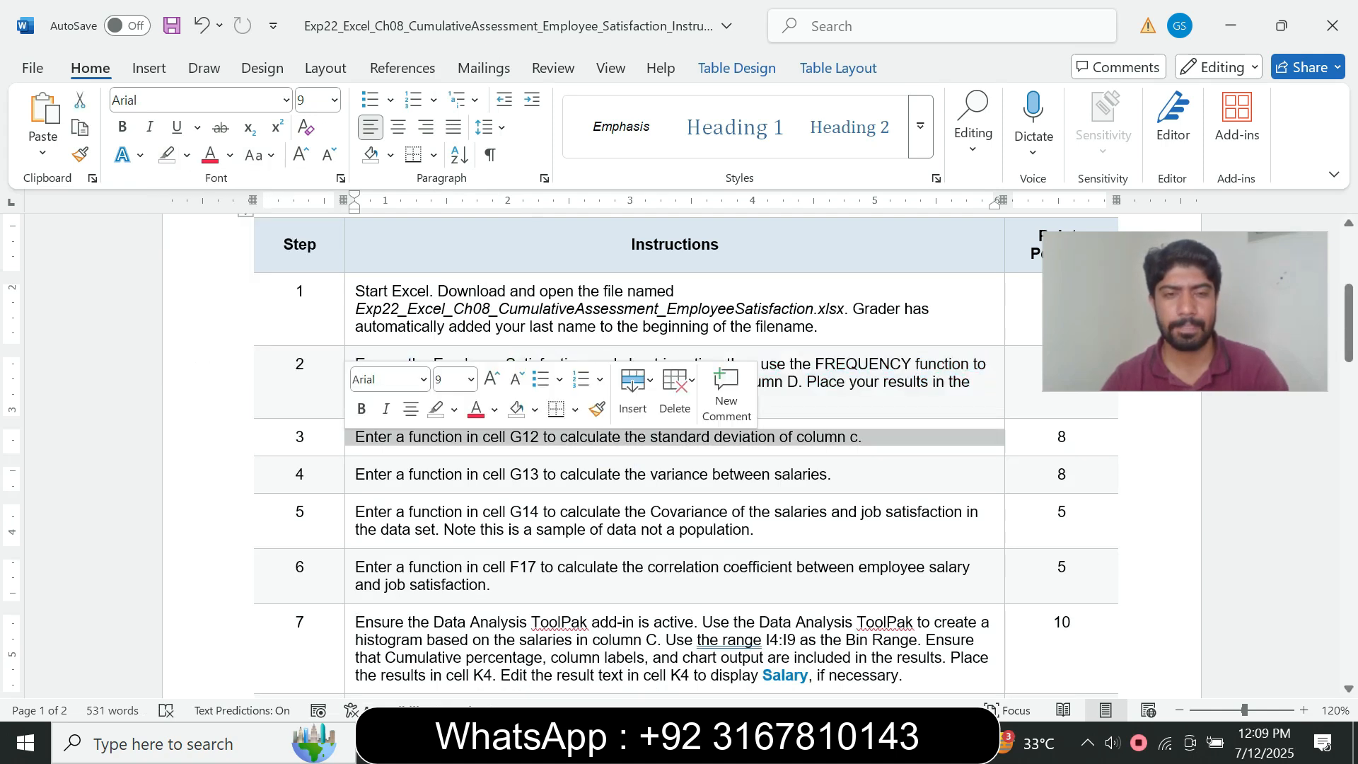
click(470, 379)
click(453, 146)
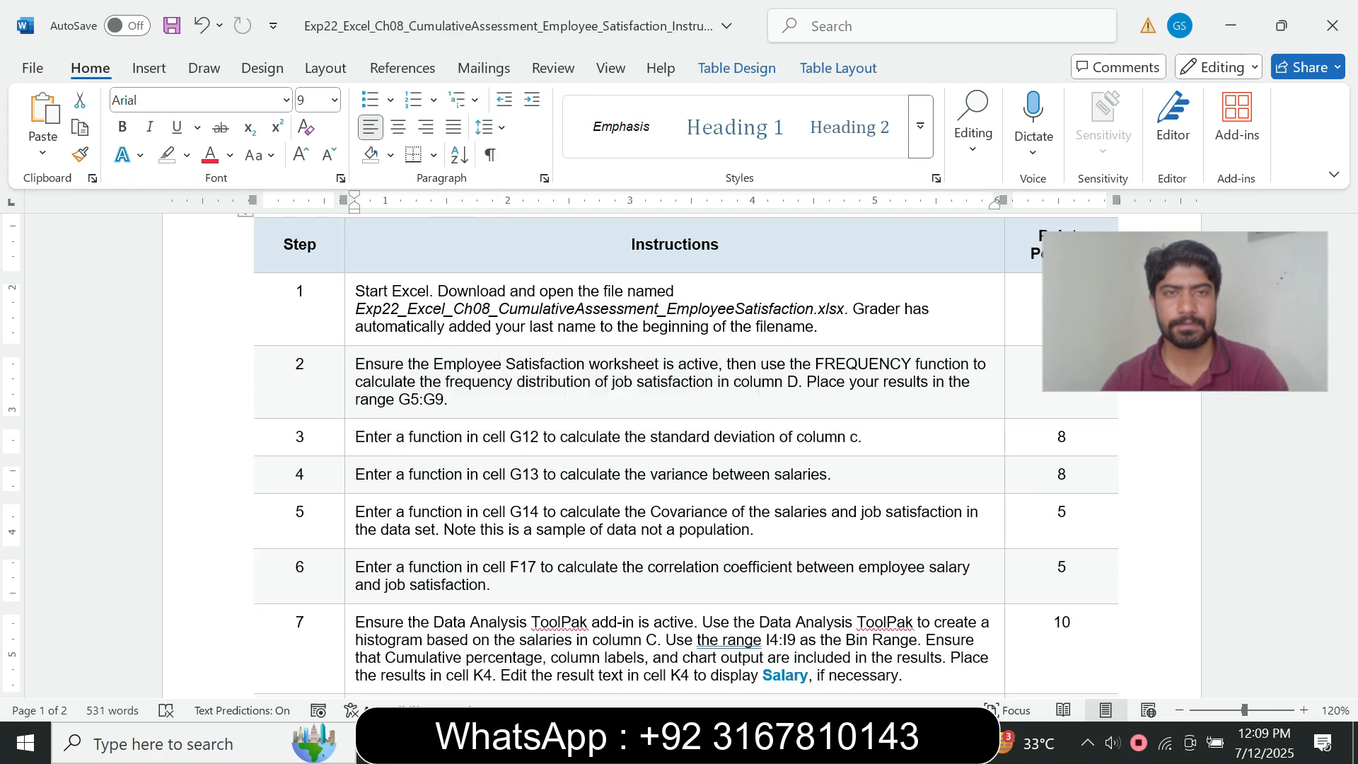
click(187, 155)
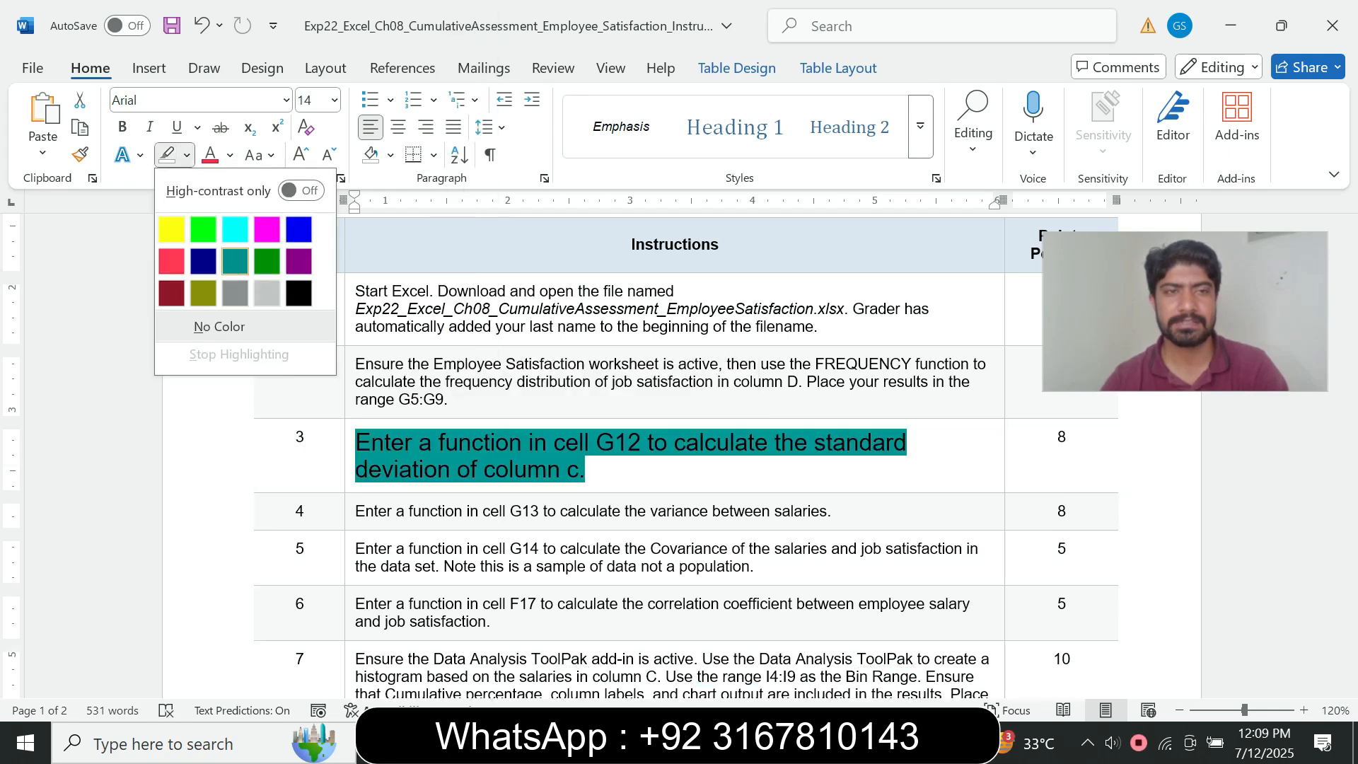
click(235, 229)
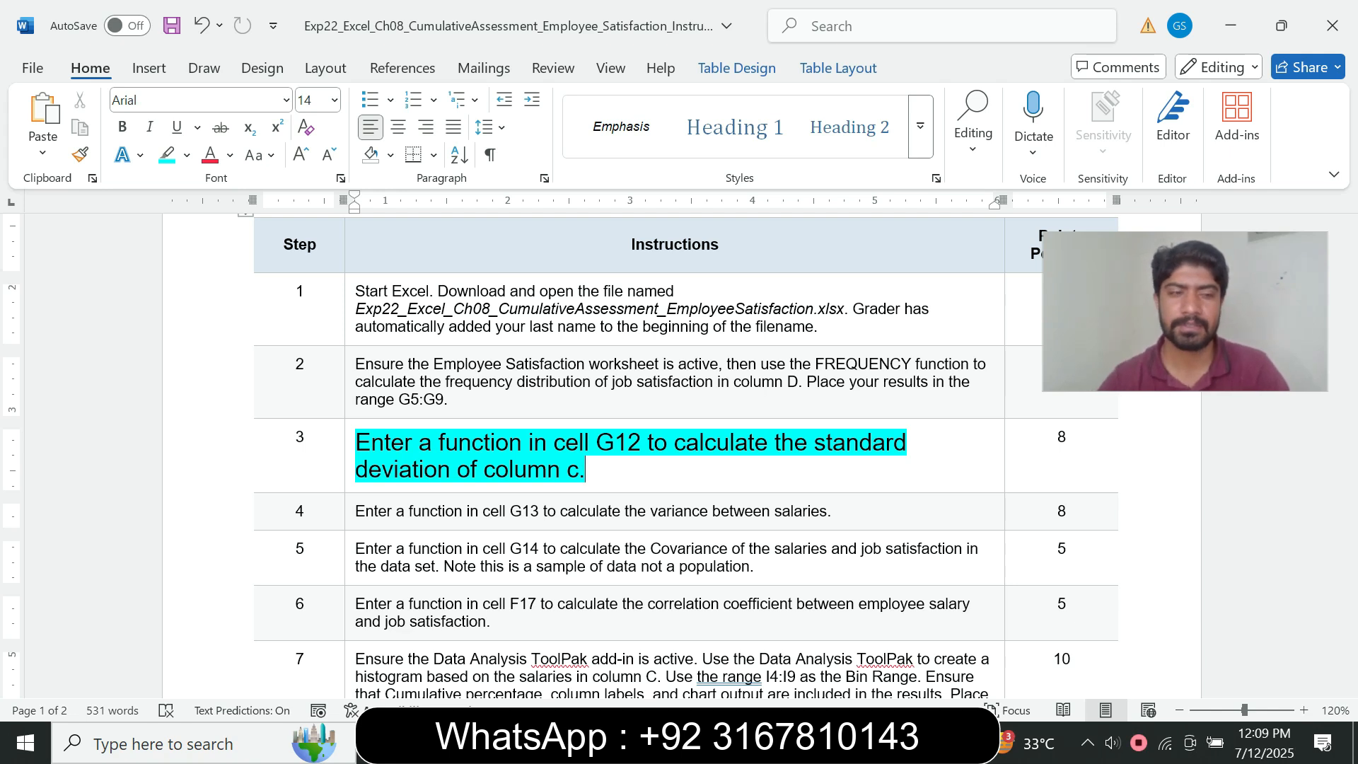
Read the step 3 instruction on standard deviation and compare it with the Employee Satisfaction worksheet in Excel.
double_click(577, 443)
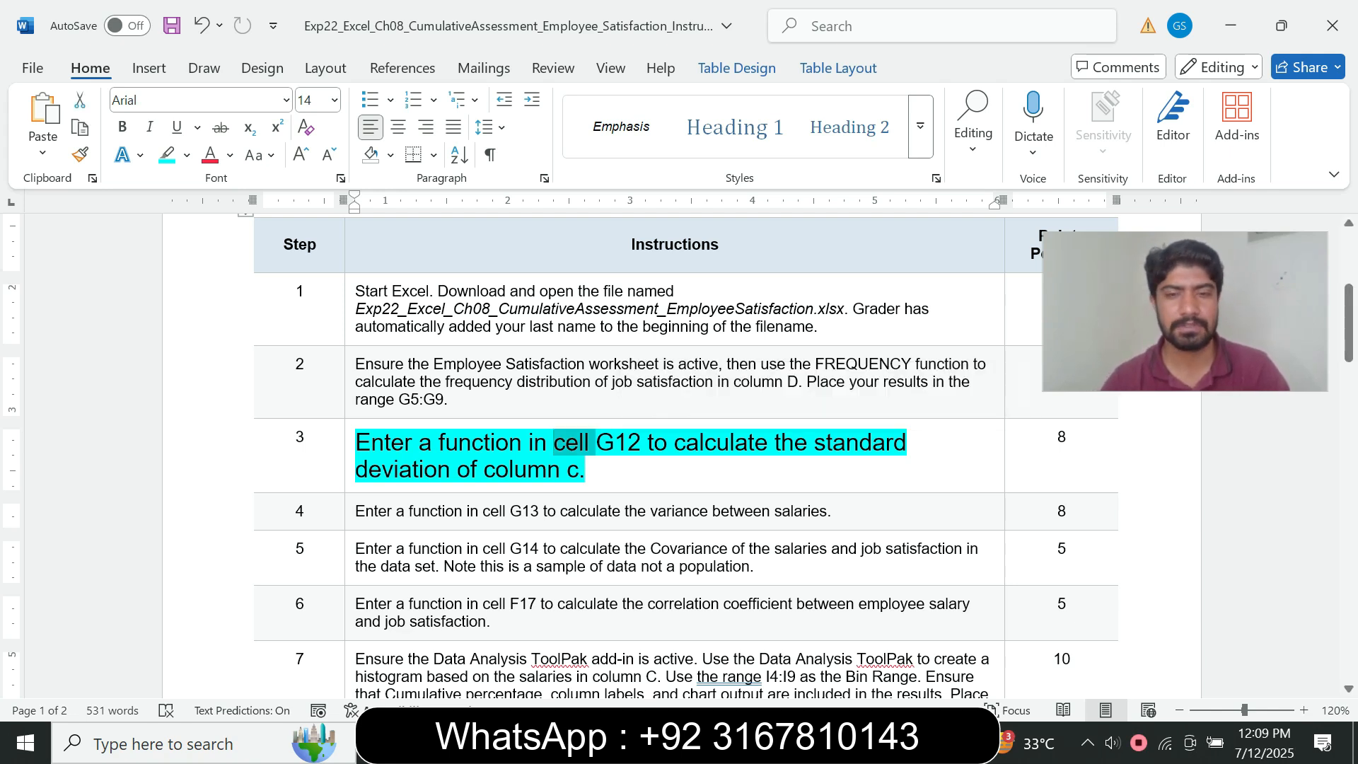
key(alt+Tab)
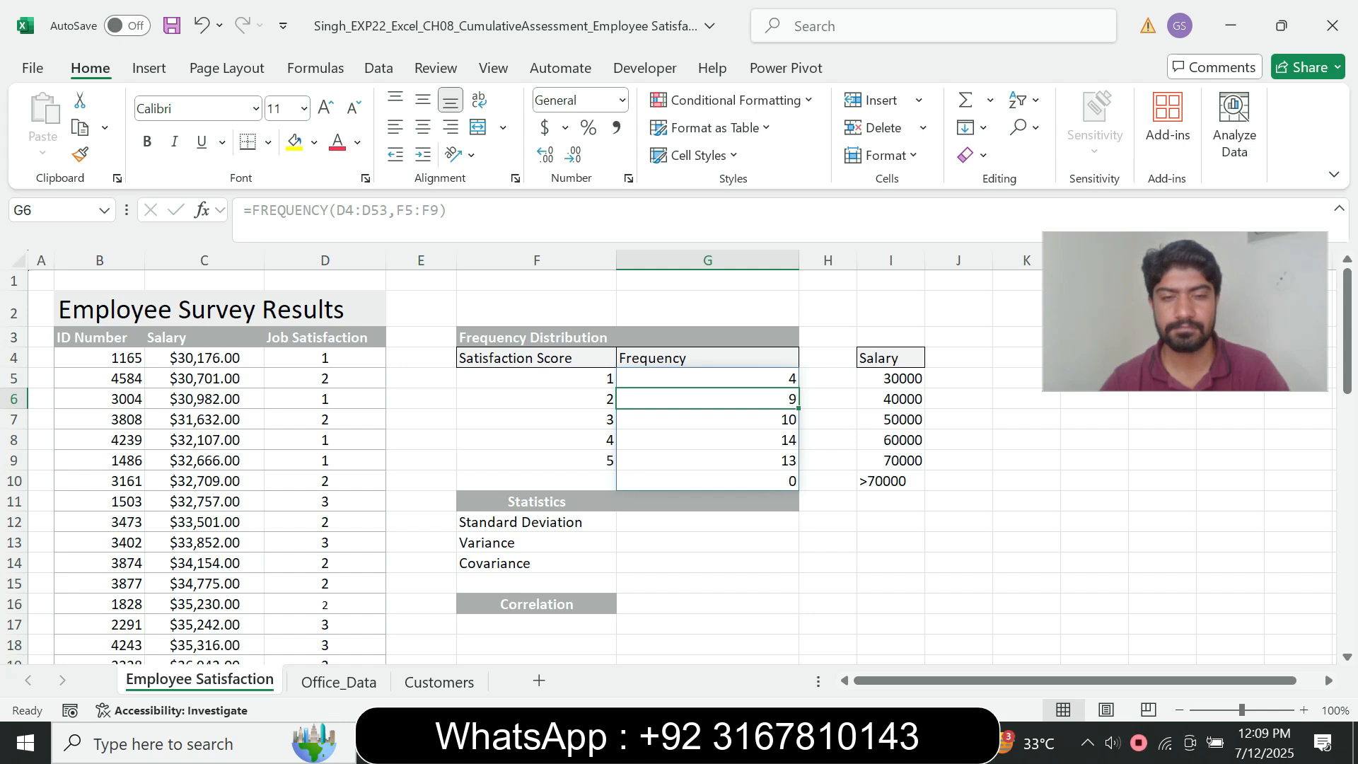
key(alt+Tab)
click(565, 442)
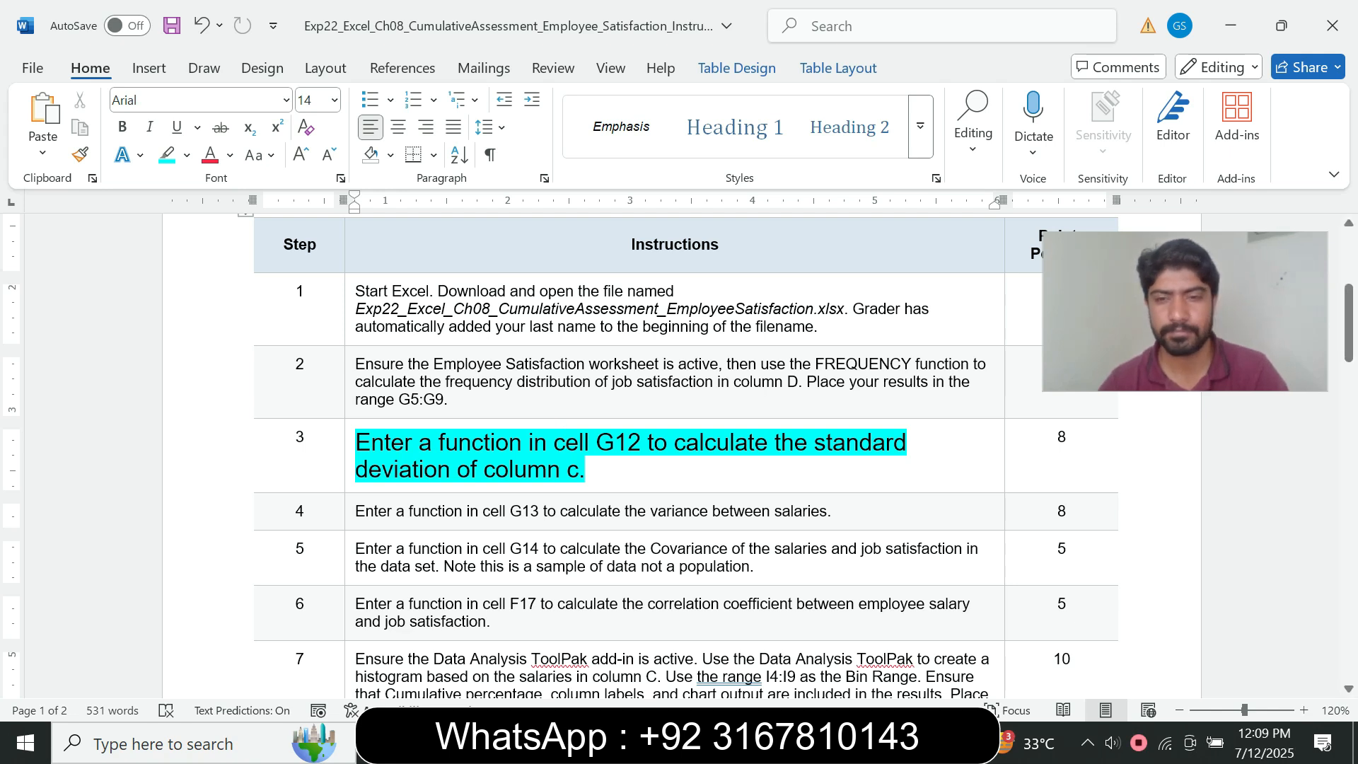
key(alt+Tab)
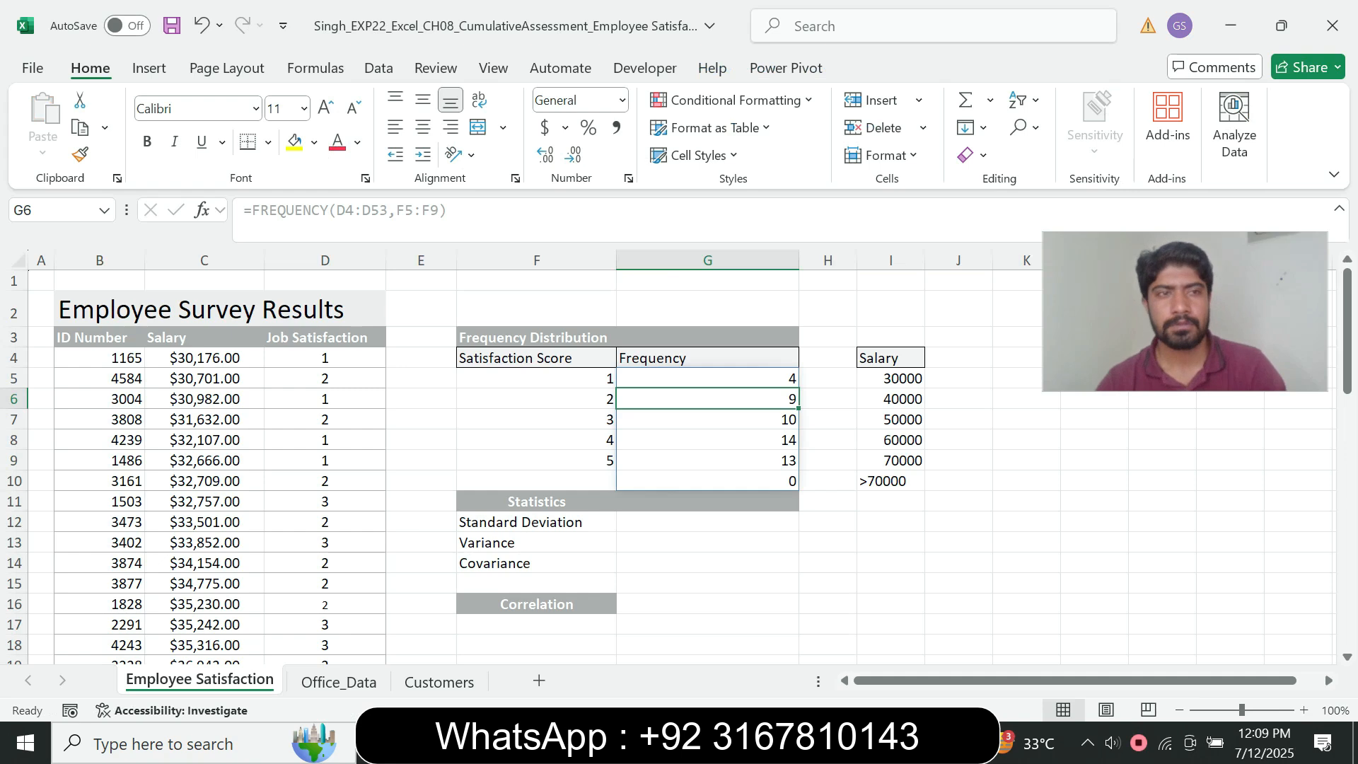
Enter =STDEV.S(C4:C53) in cell G12 to calculate the standard deviation of the salaries.
click(51, 210)
text(G12)
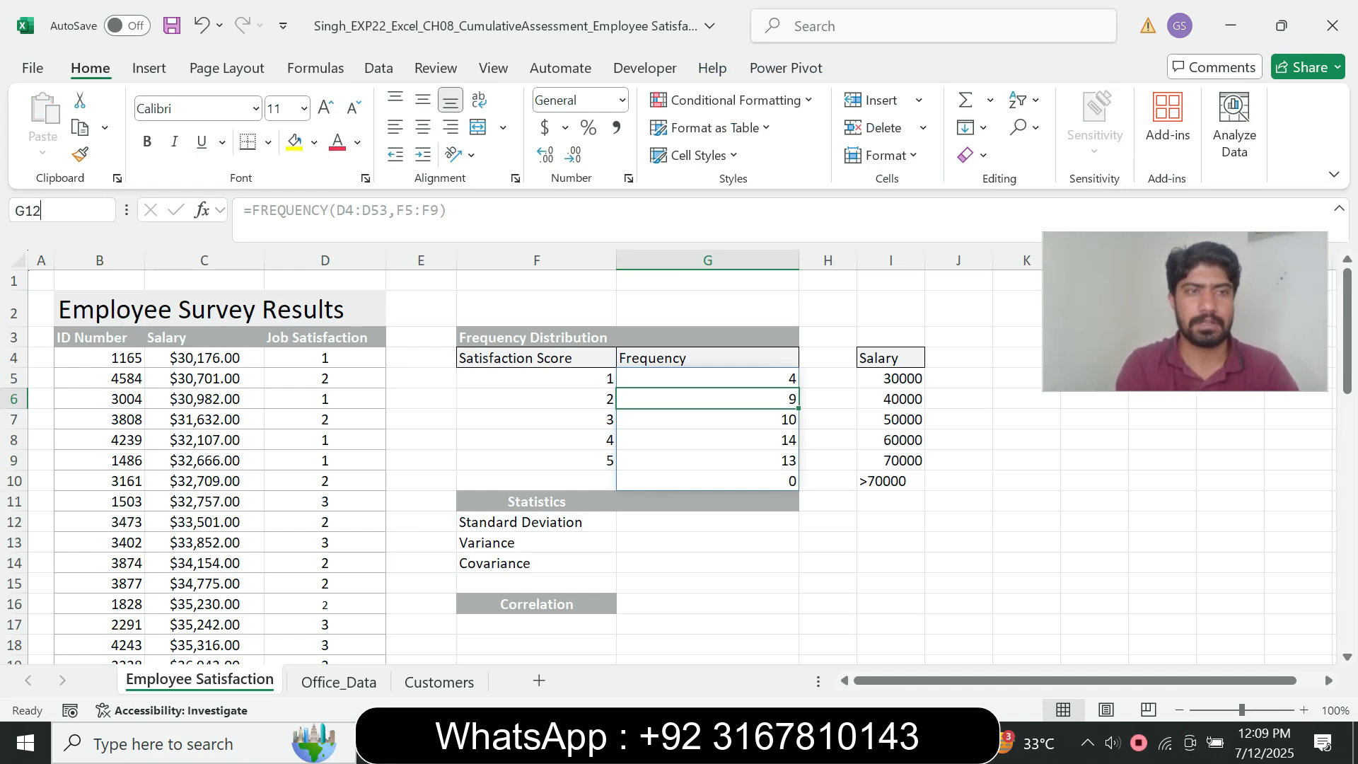
key(Return)
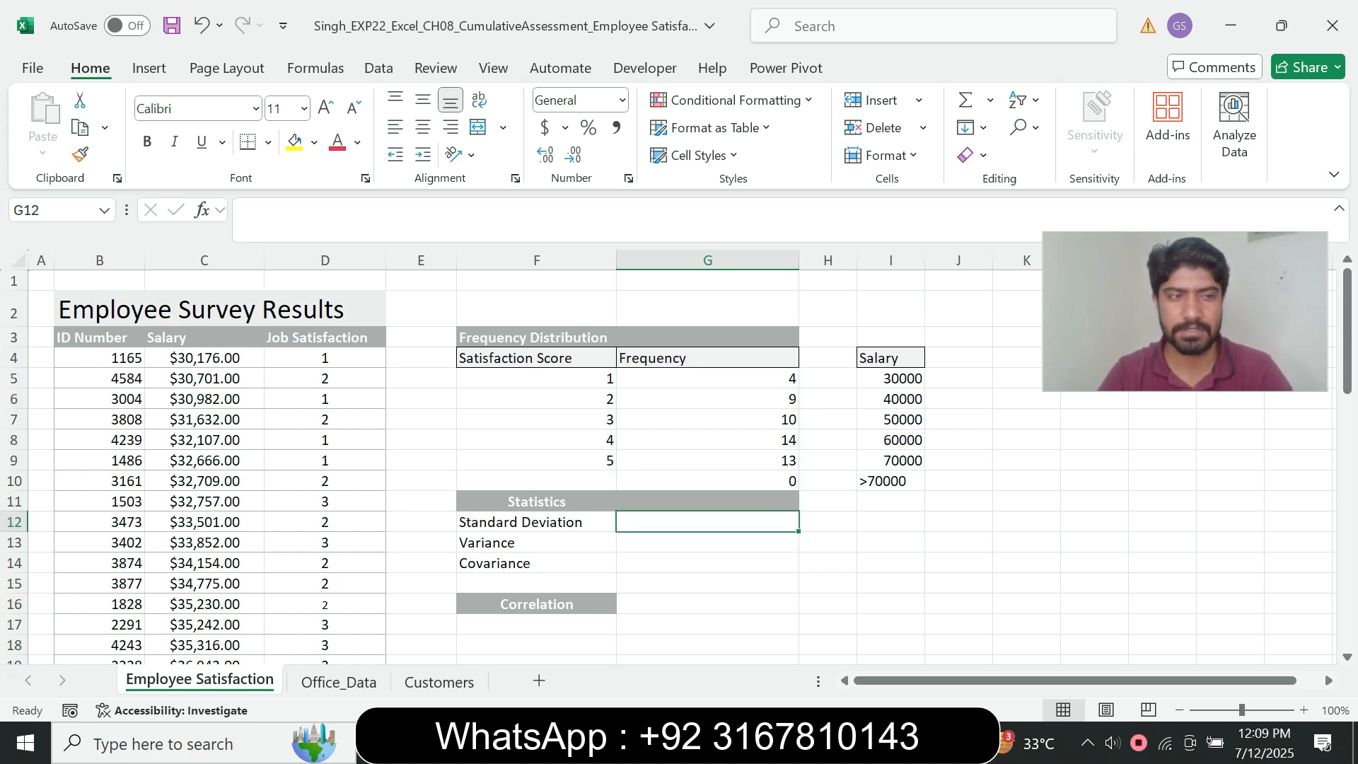
text(=st)
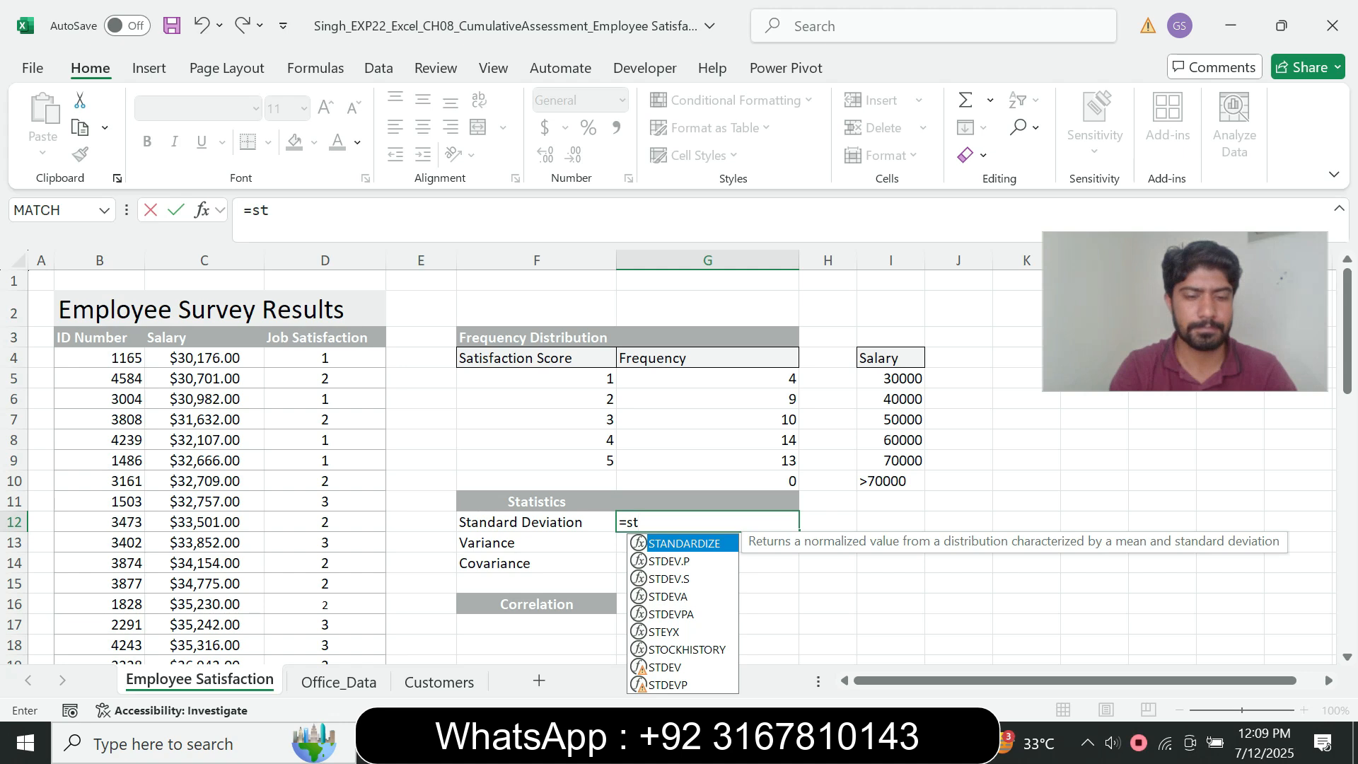
text(d)
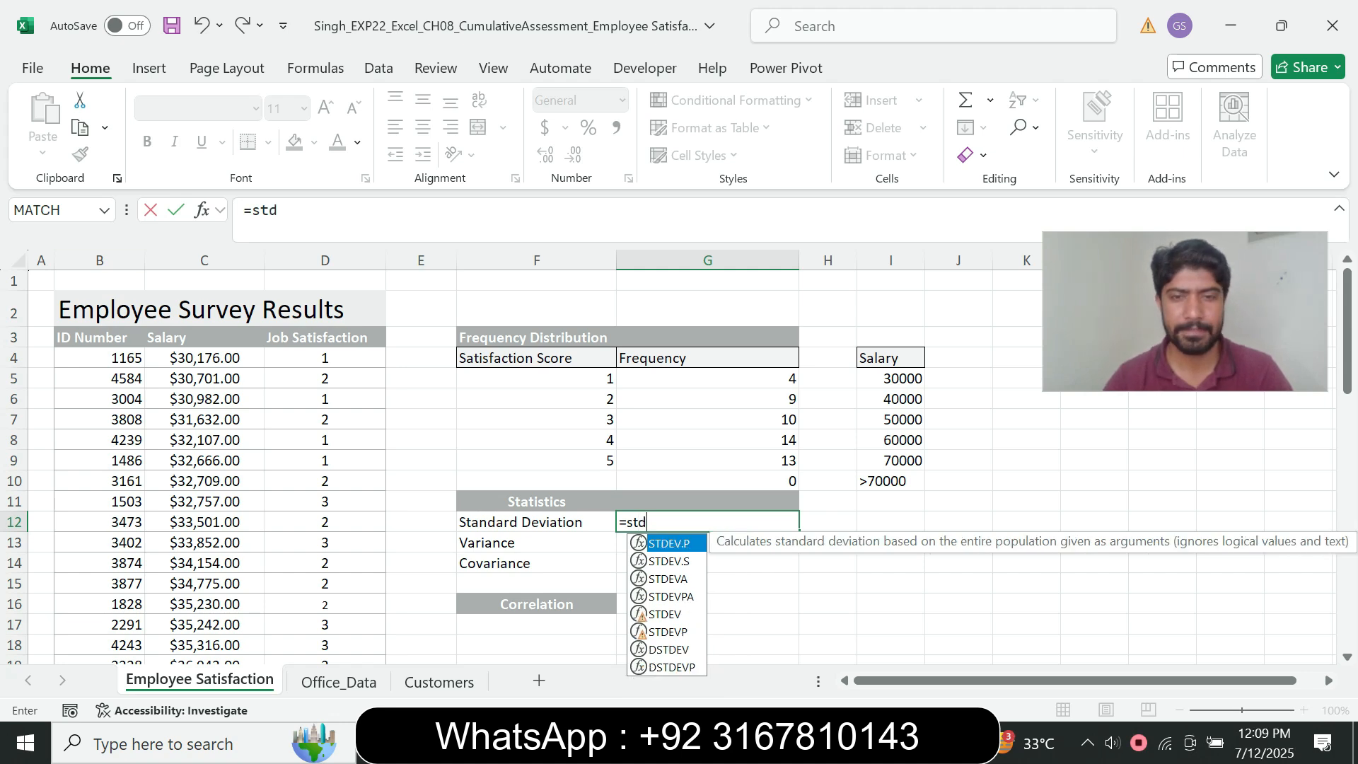
key(Down)
key(Tab)
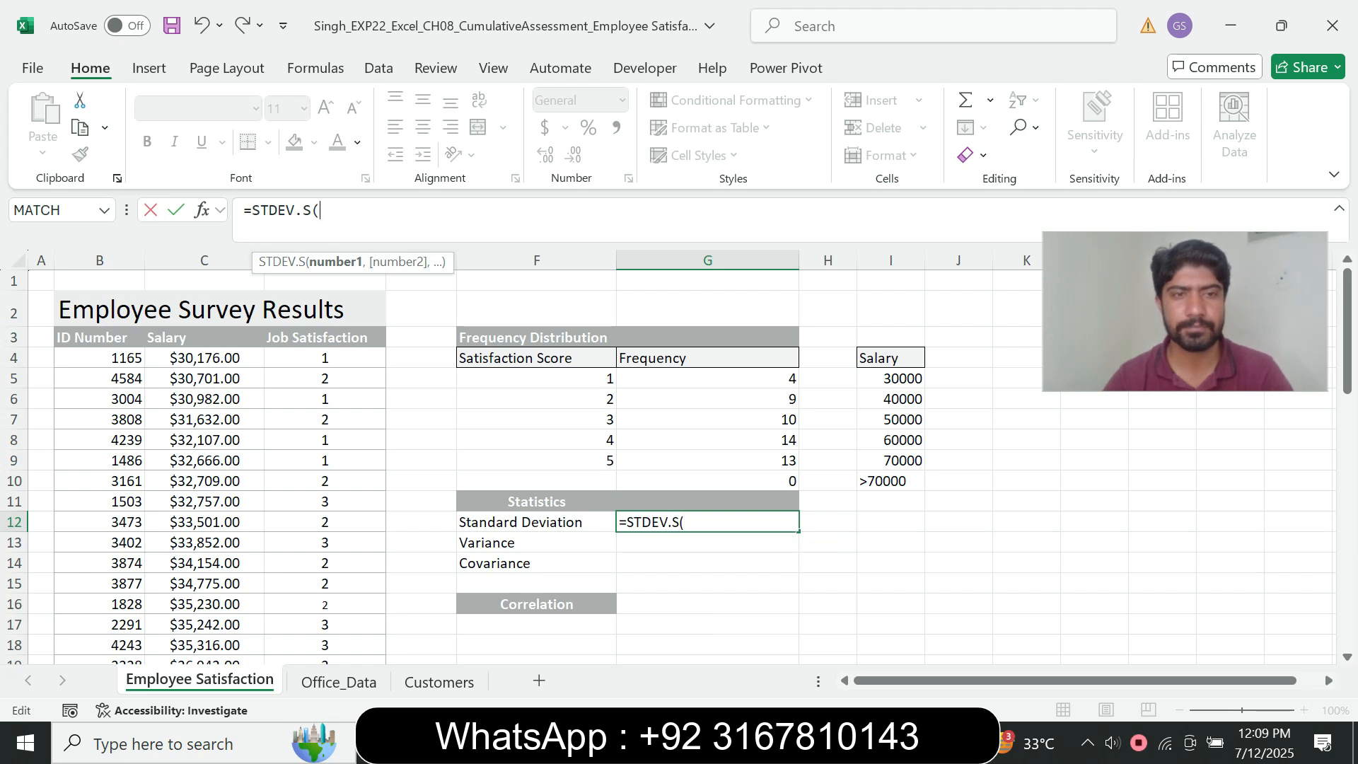
click(255, 357)
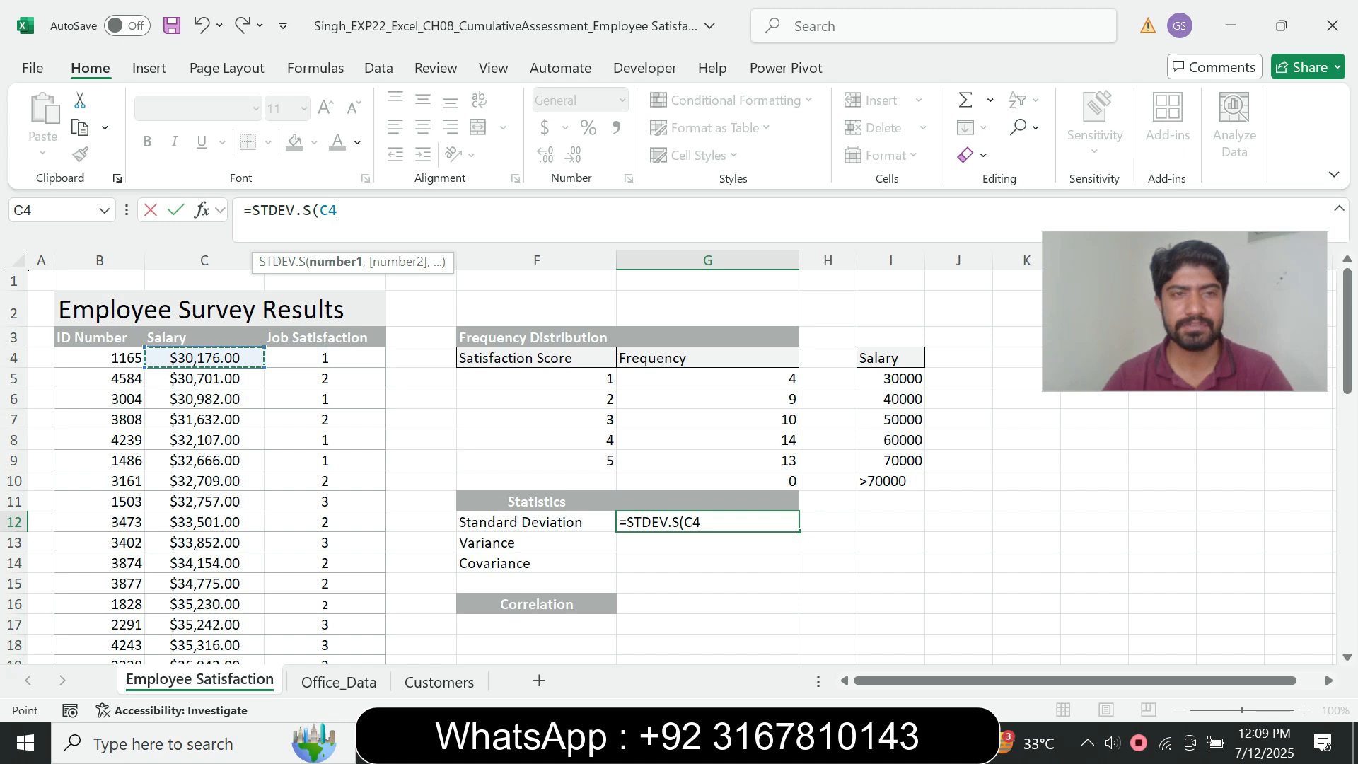
drag(254, 357, 262, 610)
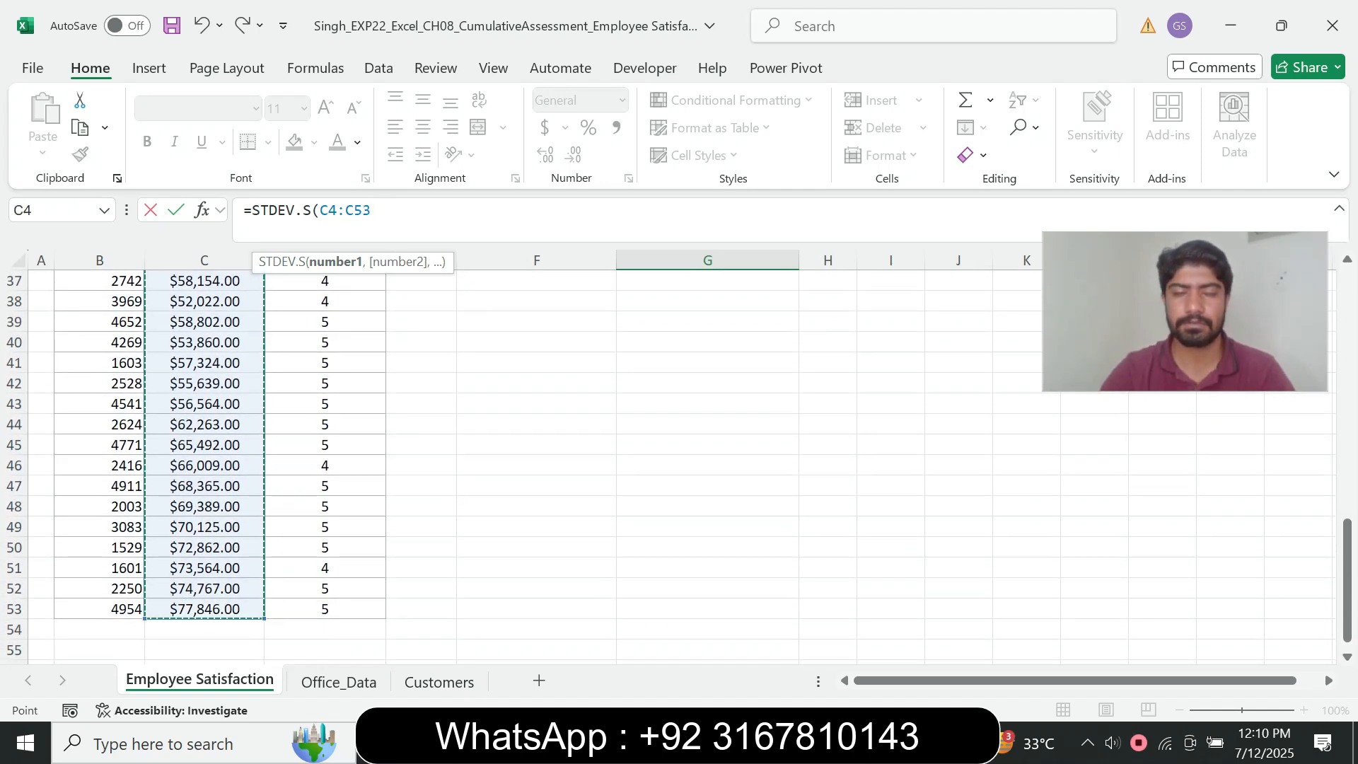
text())
key(Return)
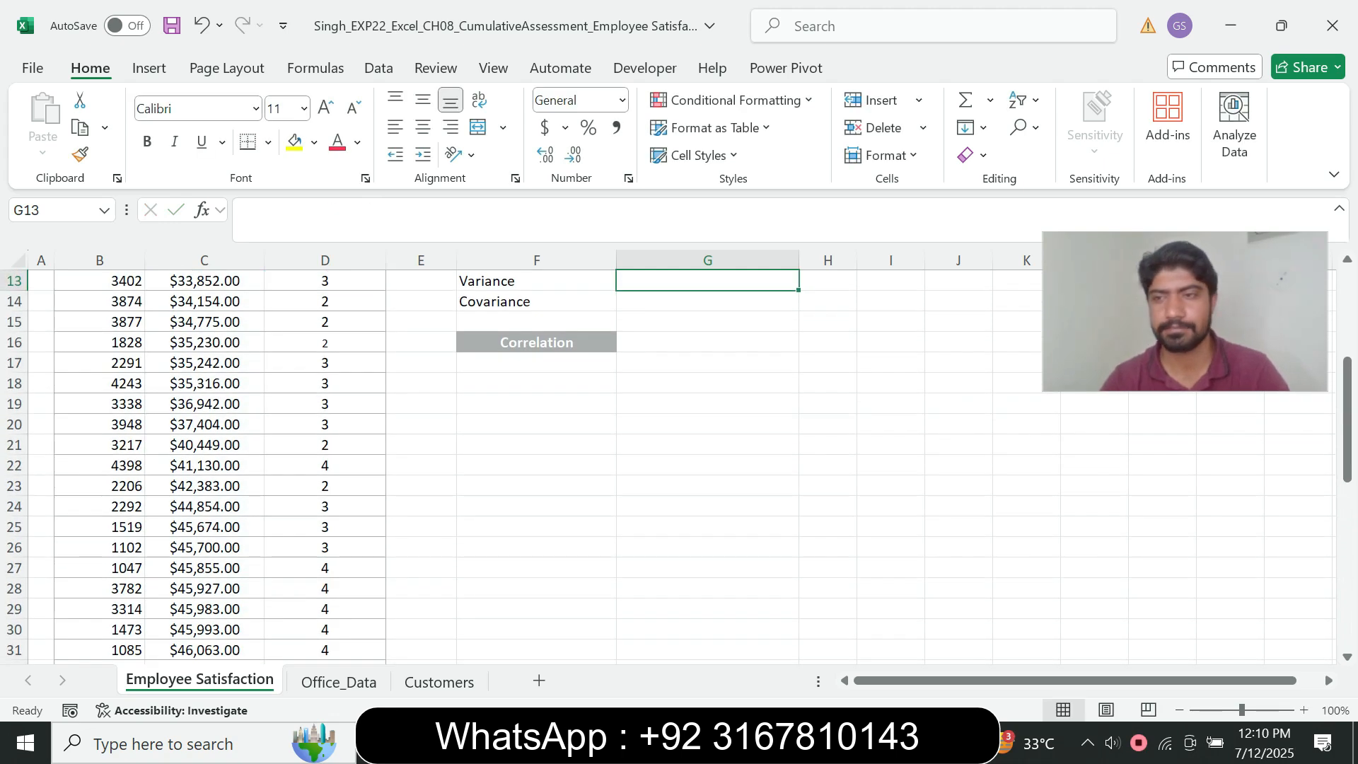
scroll(495, 467, up, 4)
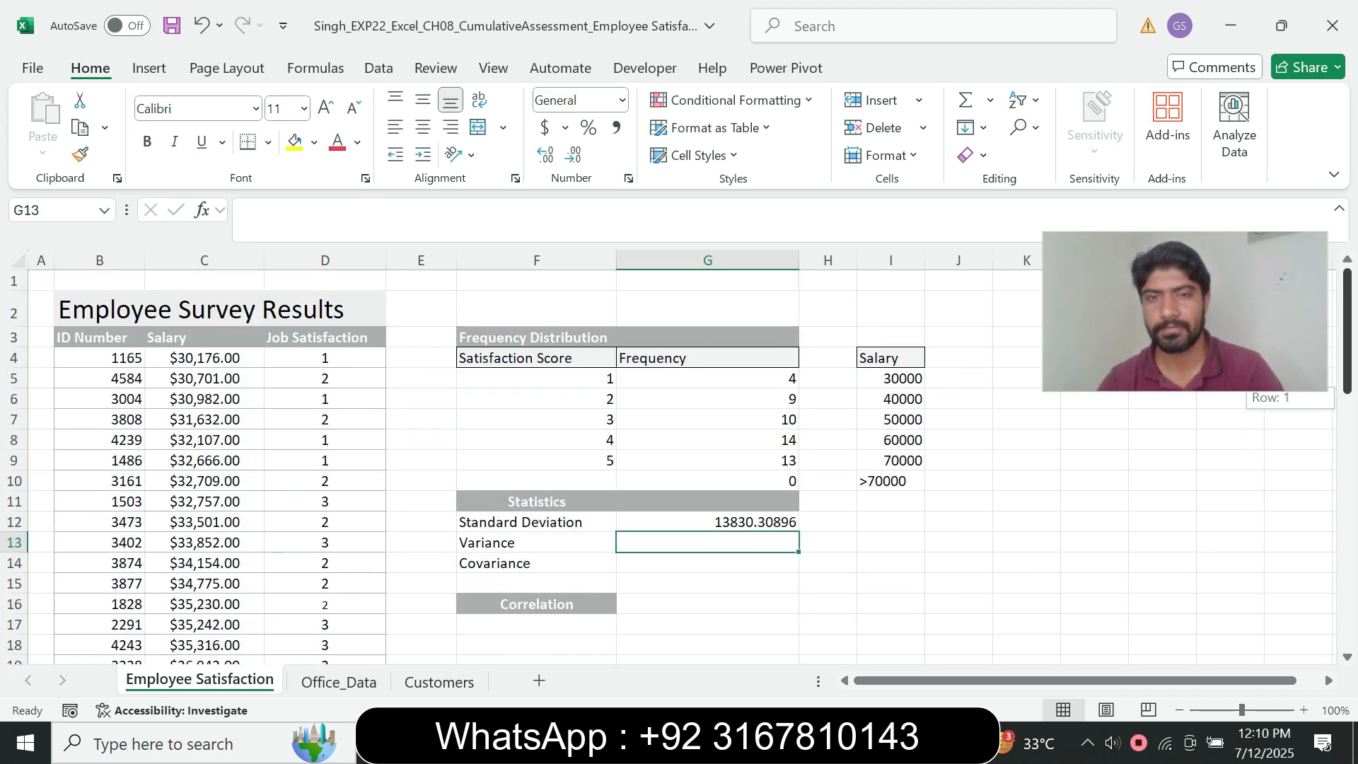
Switch to the Word instructions, return the step 3 instruction text to 9 pt and remove its turquoise highlight.
key(alt+Tab)
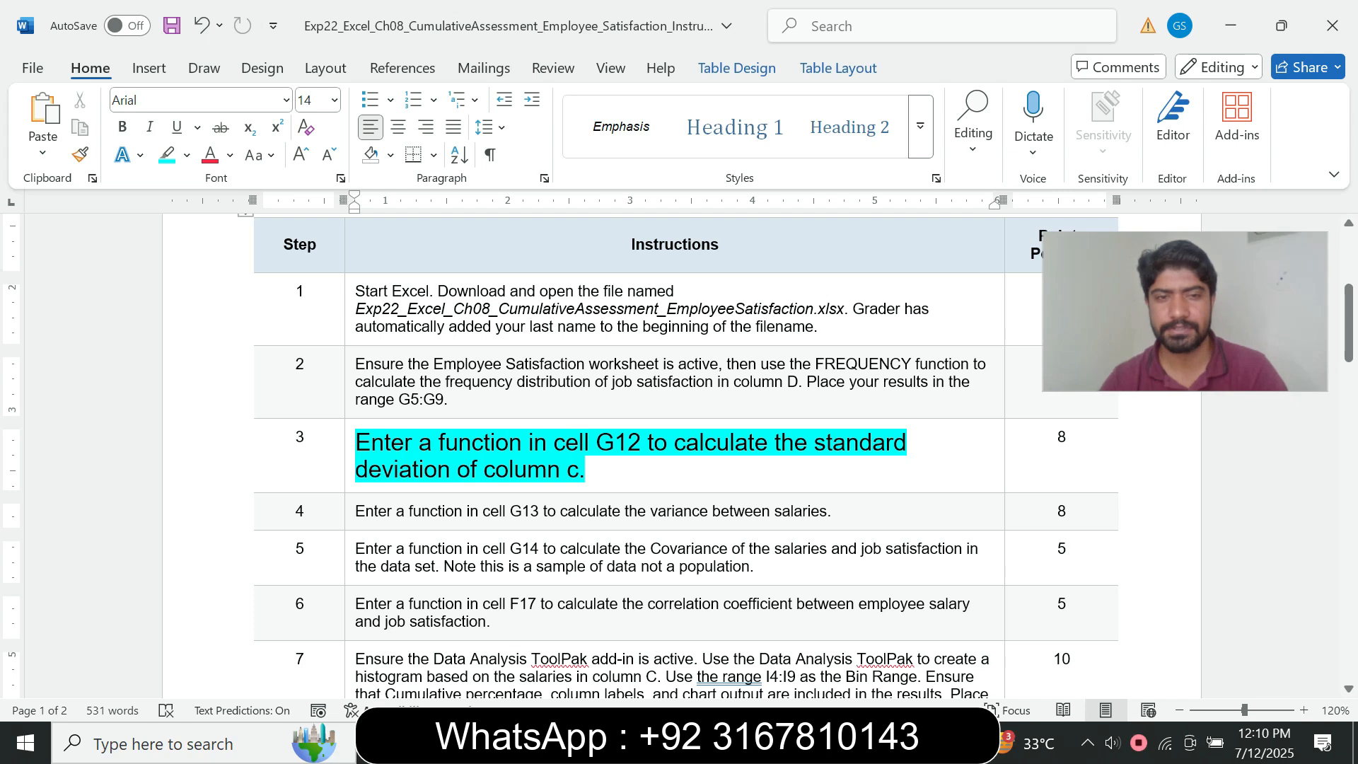
triple_click(565, 443)
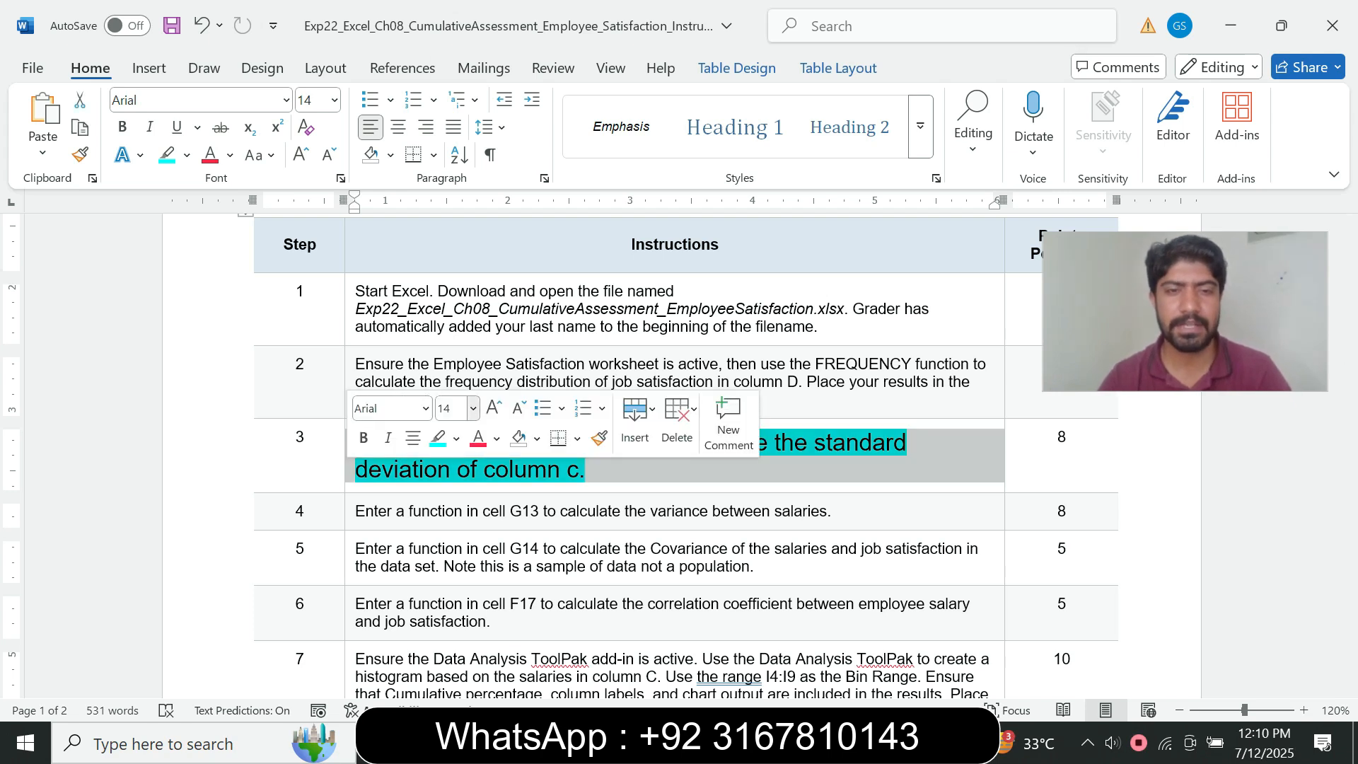
click(472, 408)
click(451, 41)
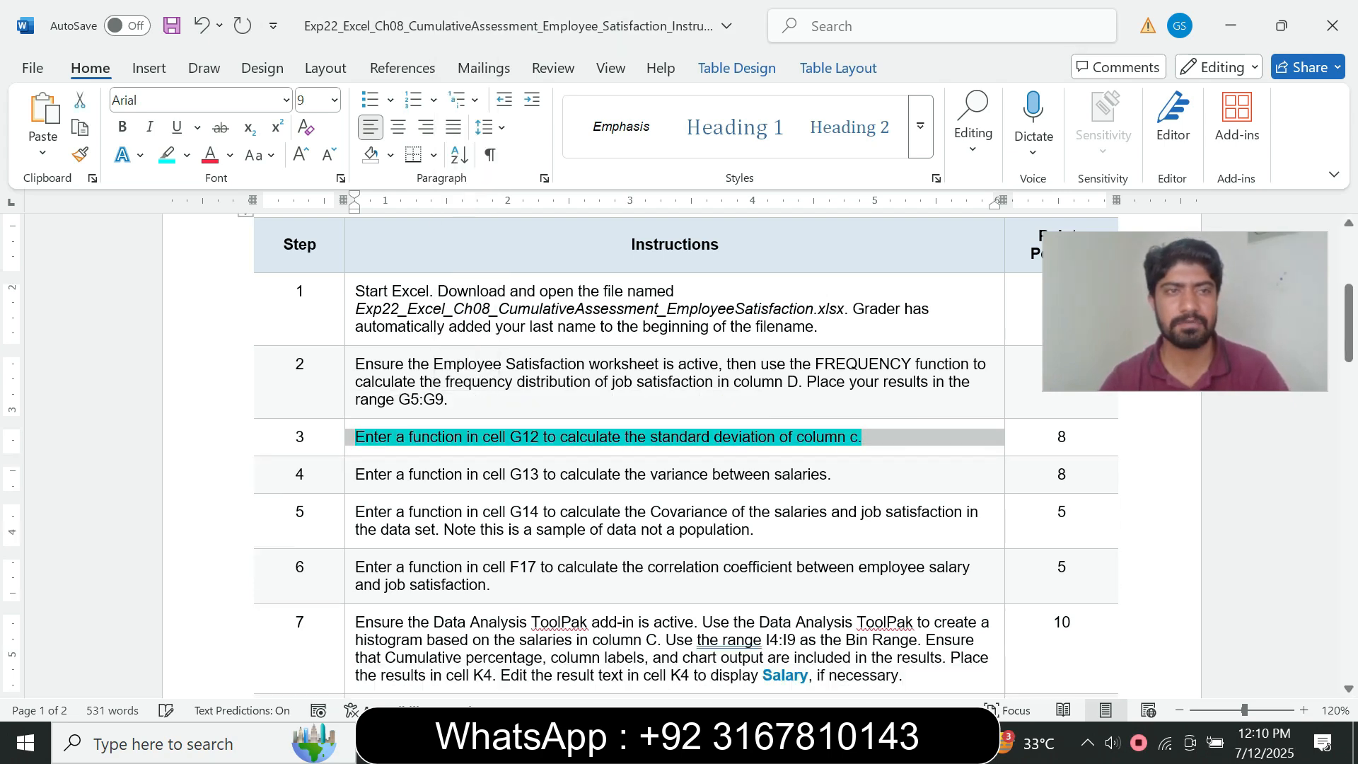
click(187, 155)
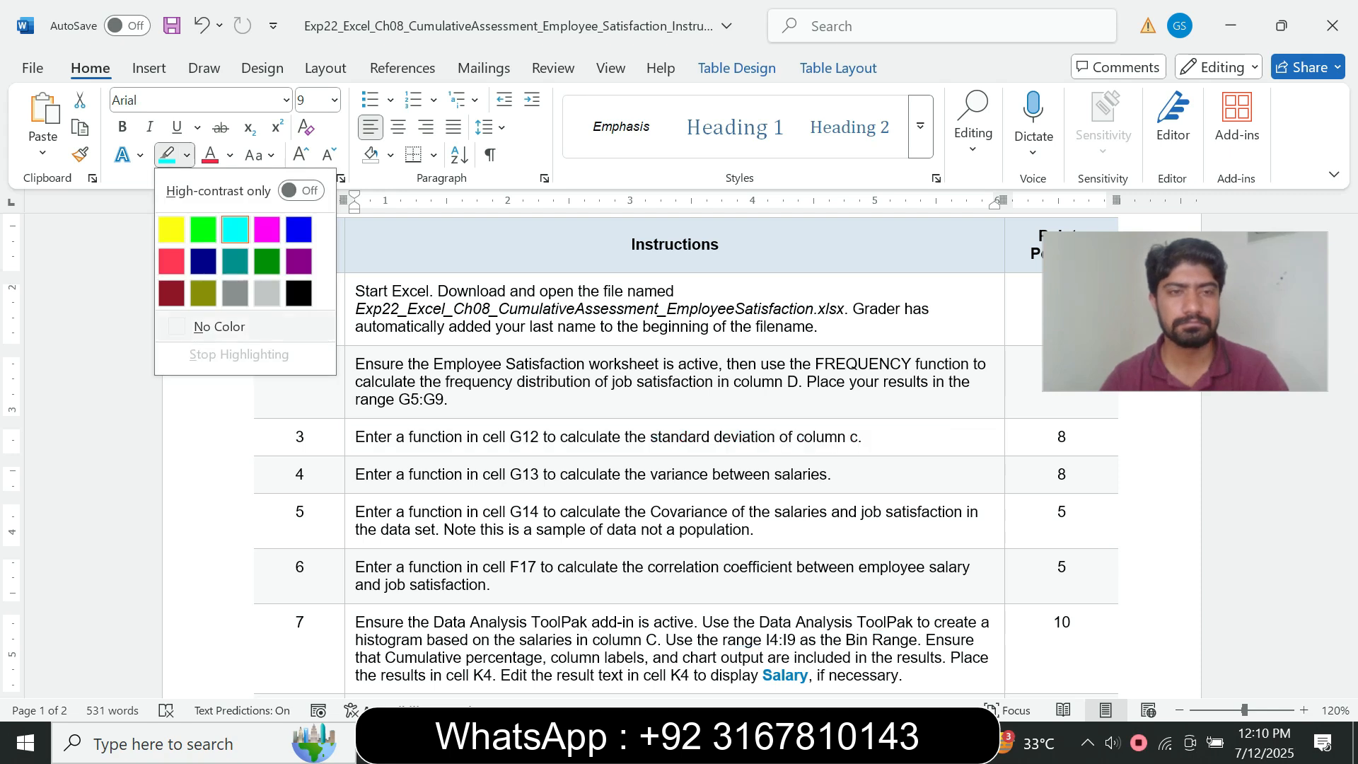
click(219, 326)
click(862, 436)
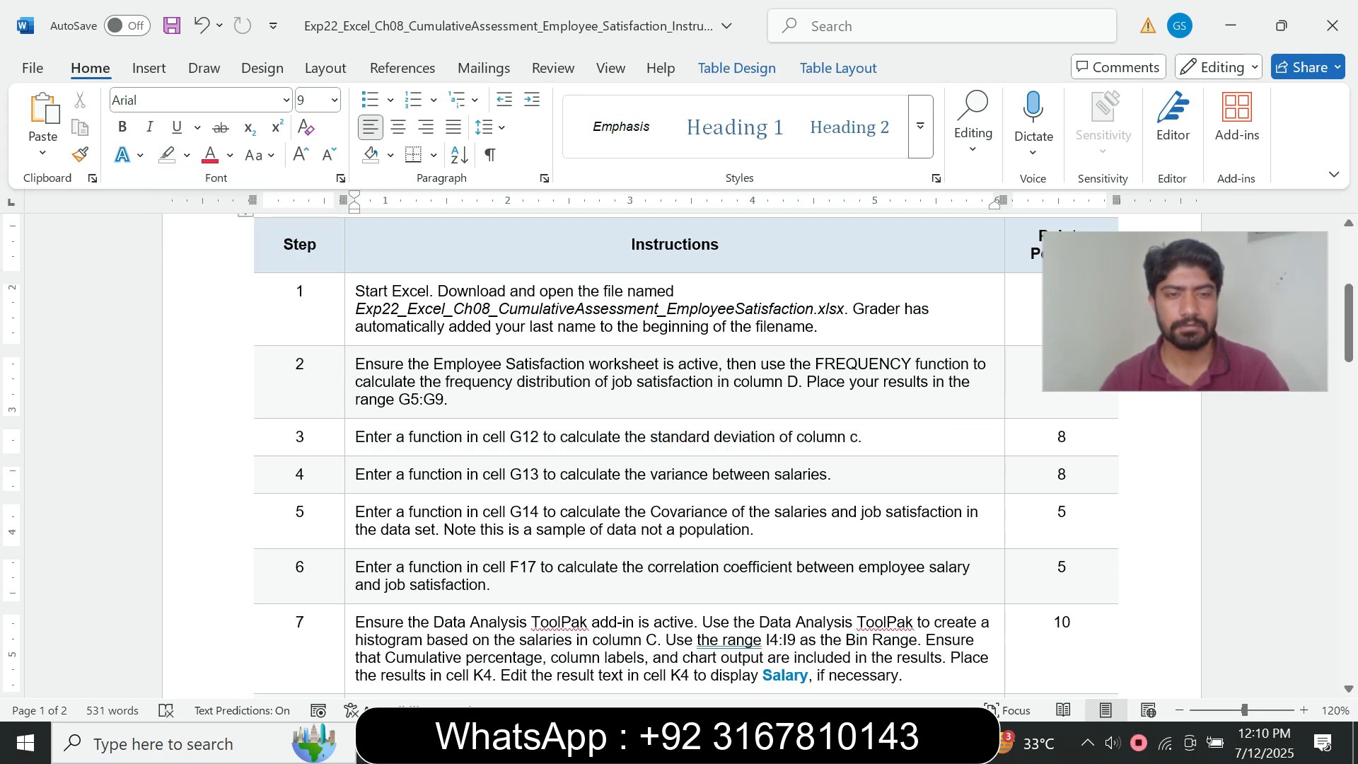
Set the step 4 instruction text to 14 pt, highlight it in turquoise and read the variance task.
click(349, 475)
click(477, 422)
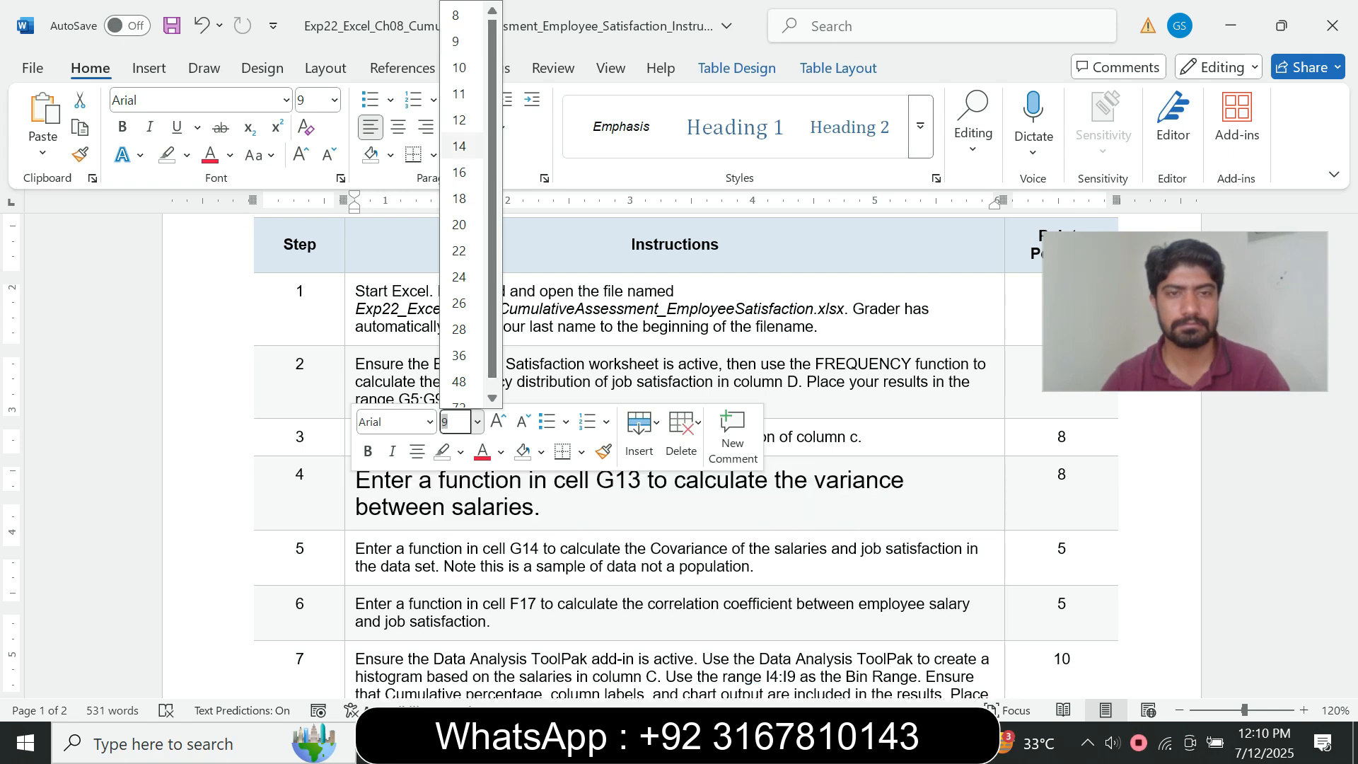
click(459, 146)
click(187, 155)
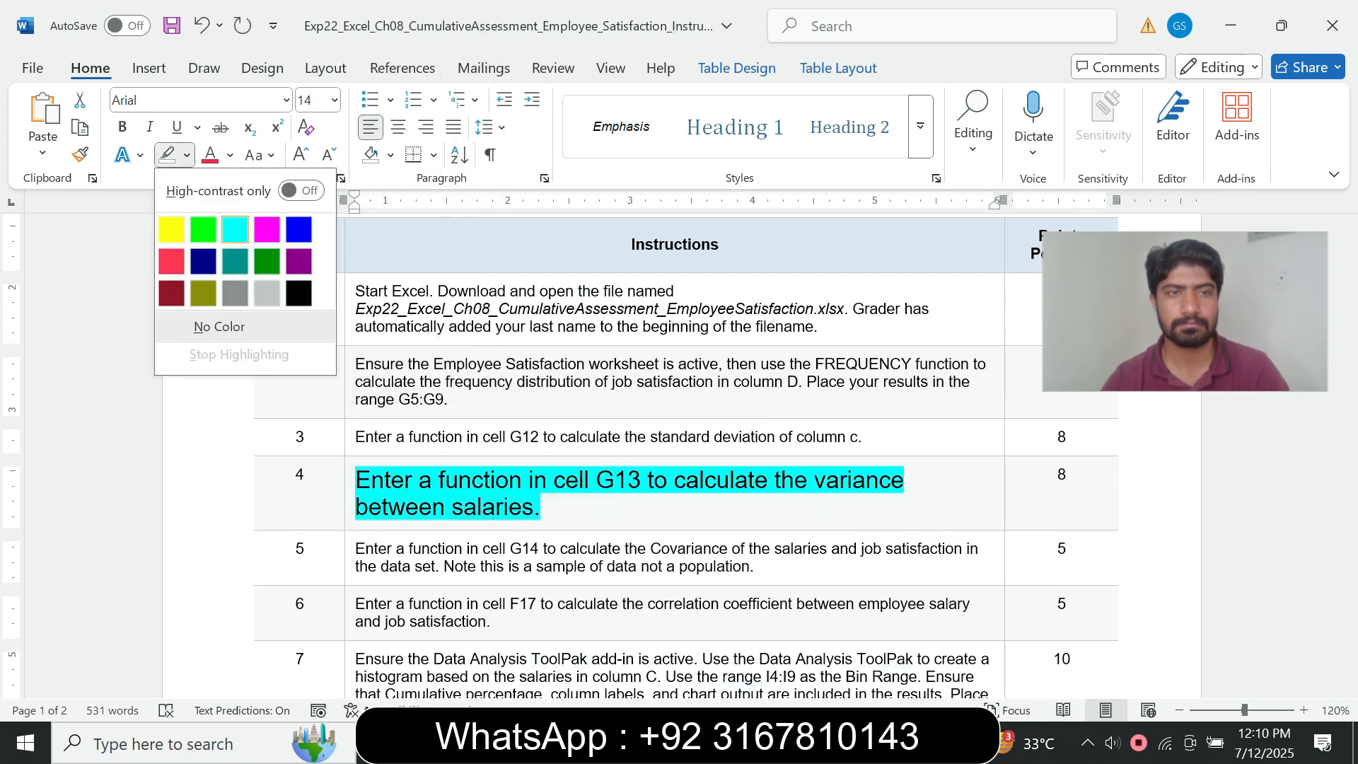
click(231, 232)
drag(357, 481, 534, 507)
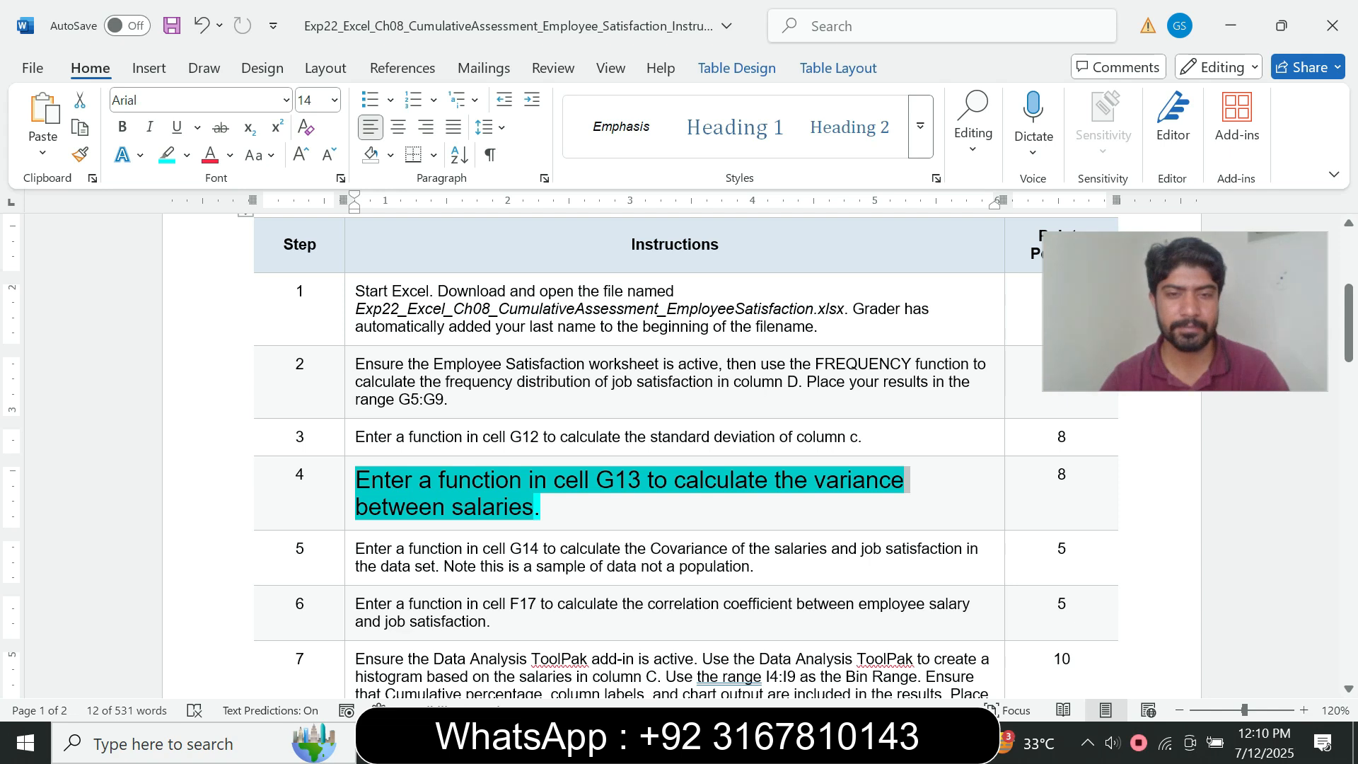
click(444, 479)
drag(358, 481, 565, 507)
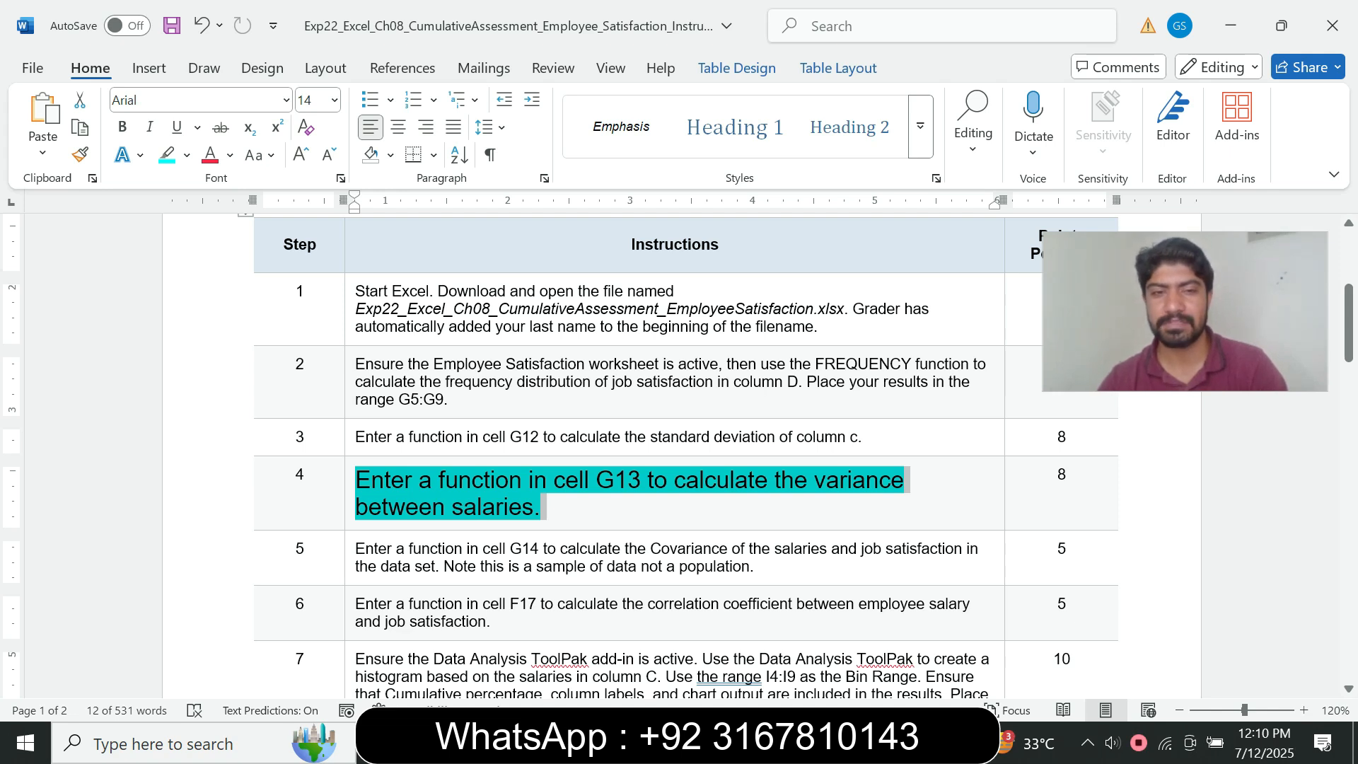
click(559, 479)
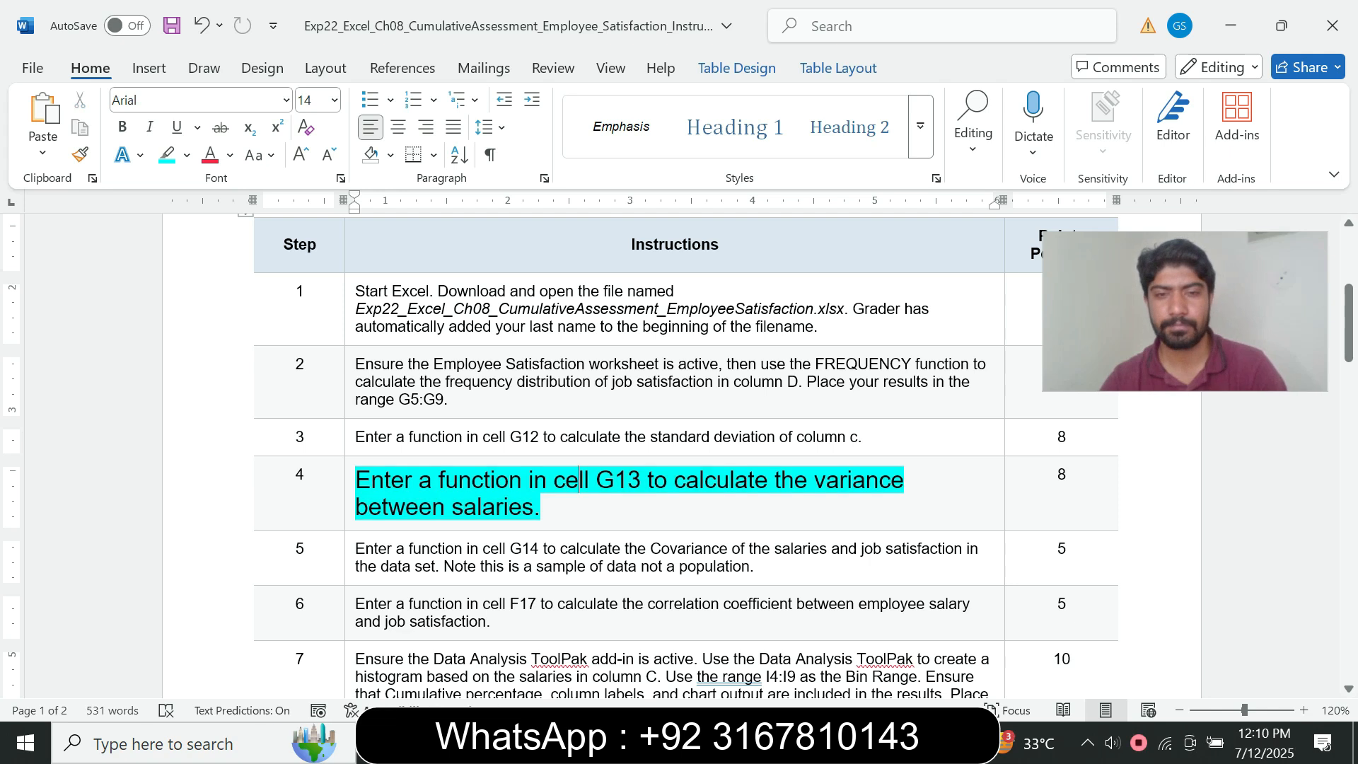
drag(559, 481, 613, 481)
Switch to the Excel workbook and enter =VAR.S(C4:C53) in cell G13 to calculate the variance of the salaries.
key(alt+Tab)
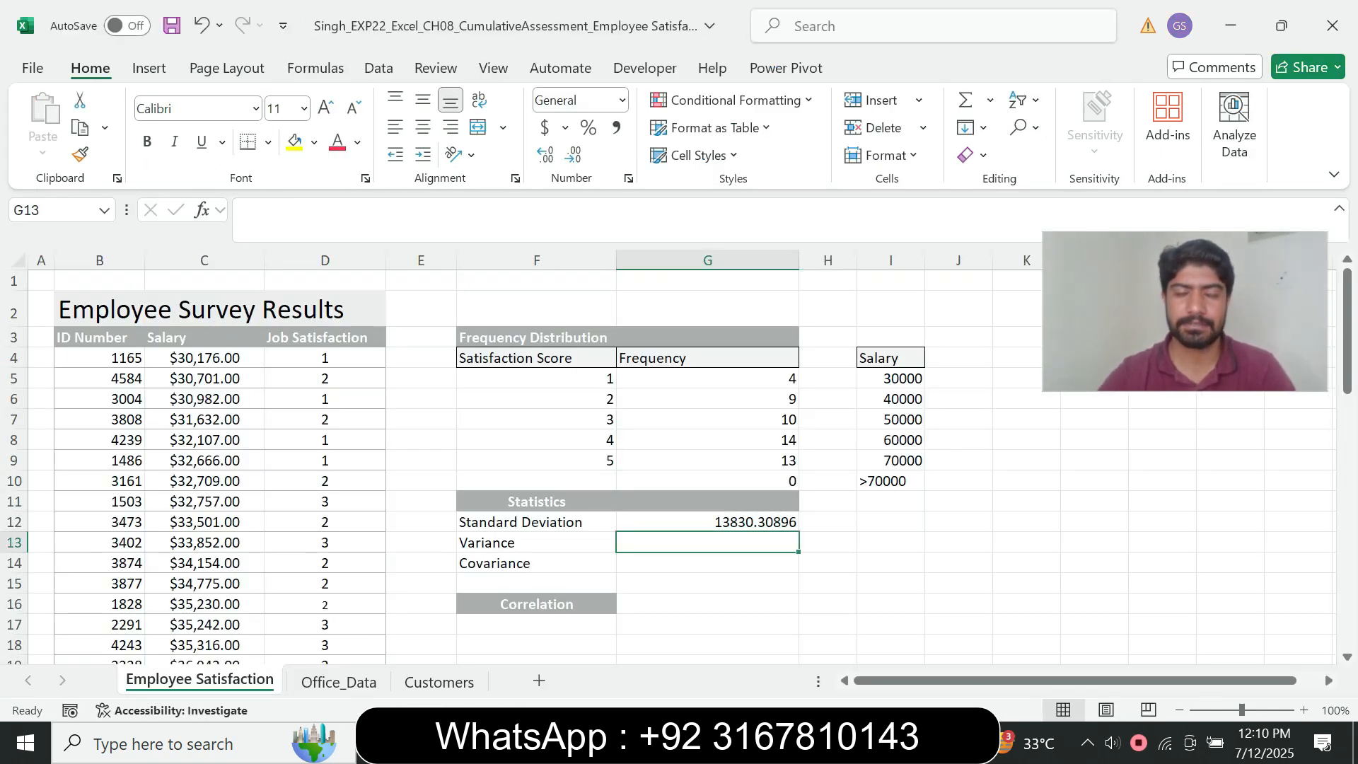
text(=var)
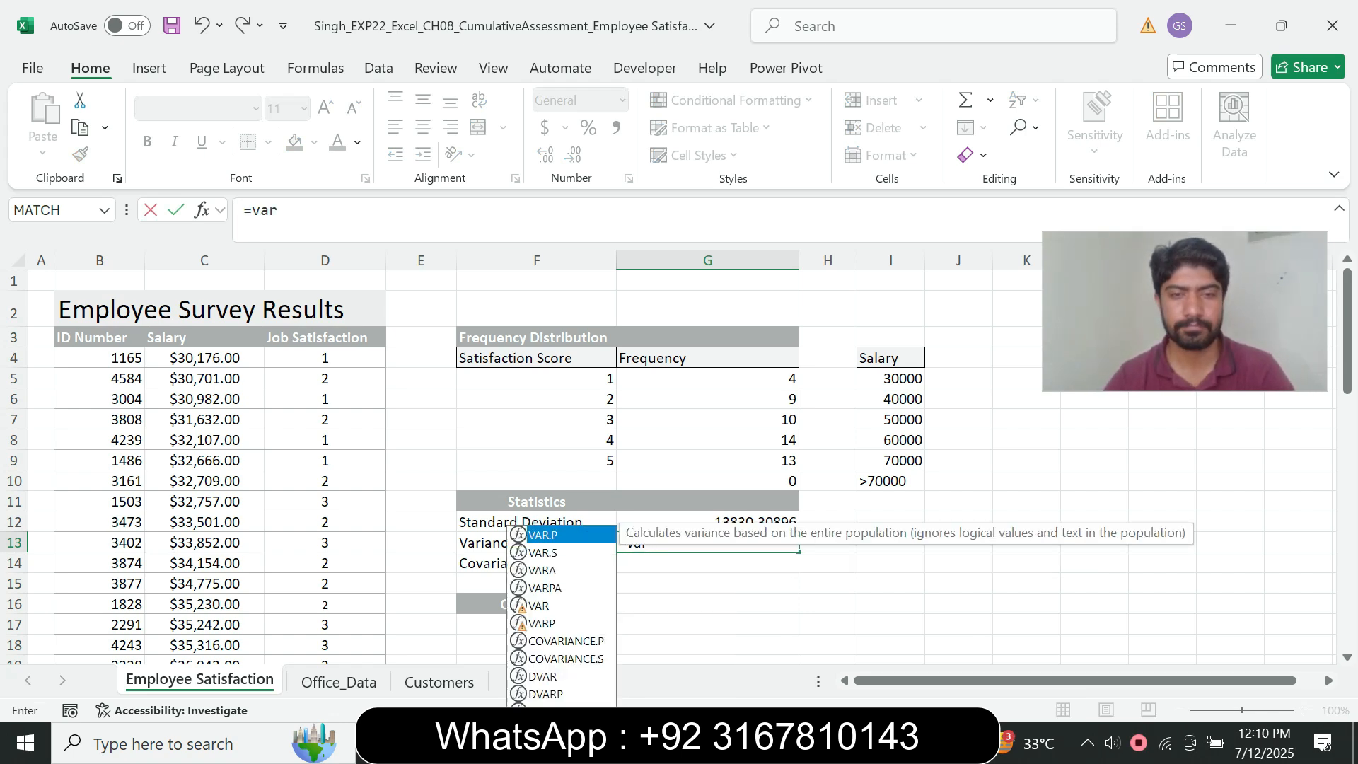
key(Down)
key(Tab)
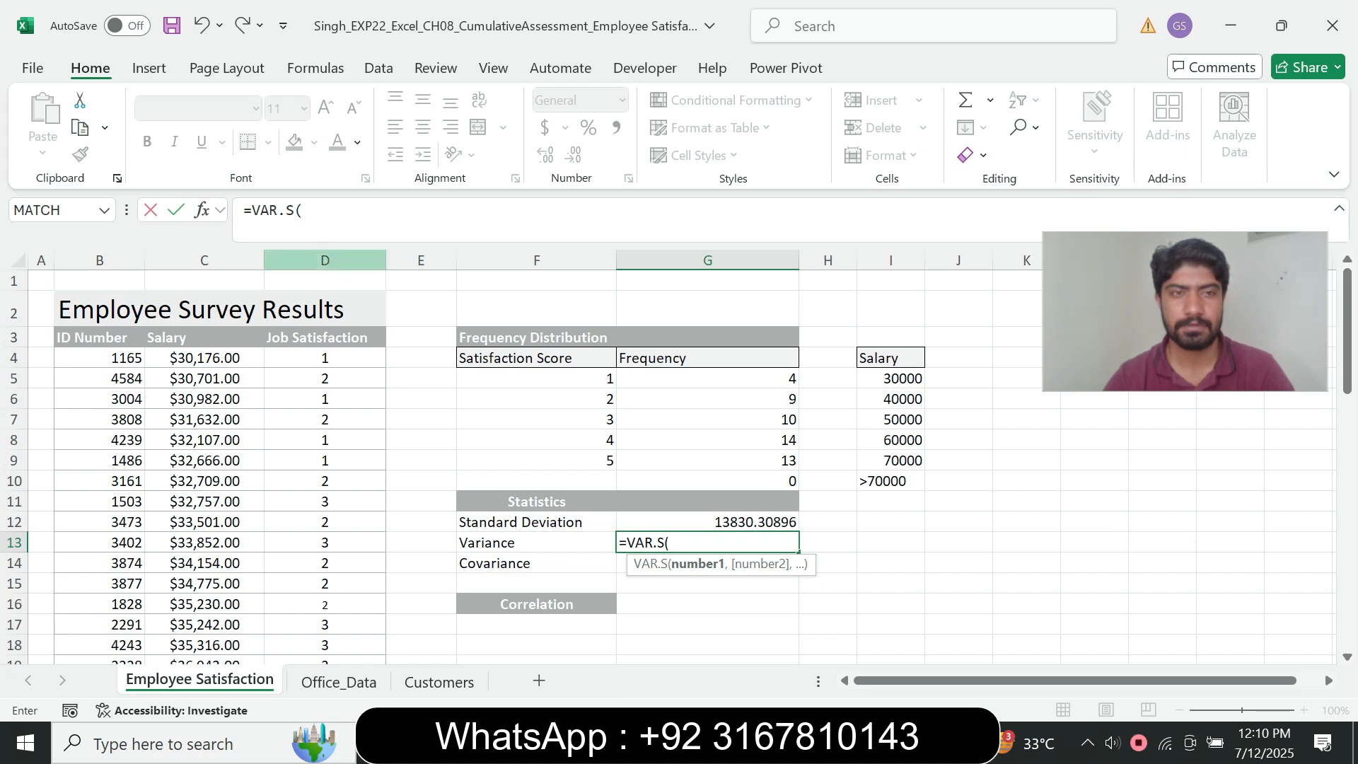
click(308, 211)
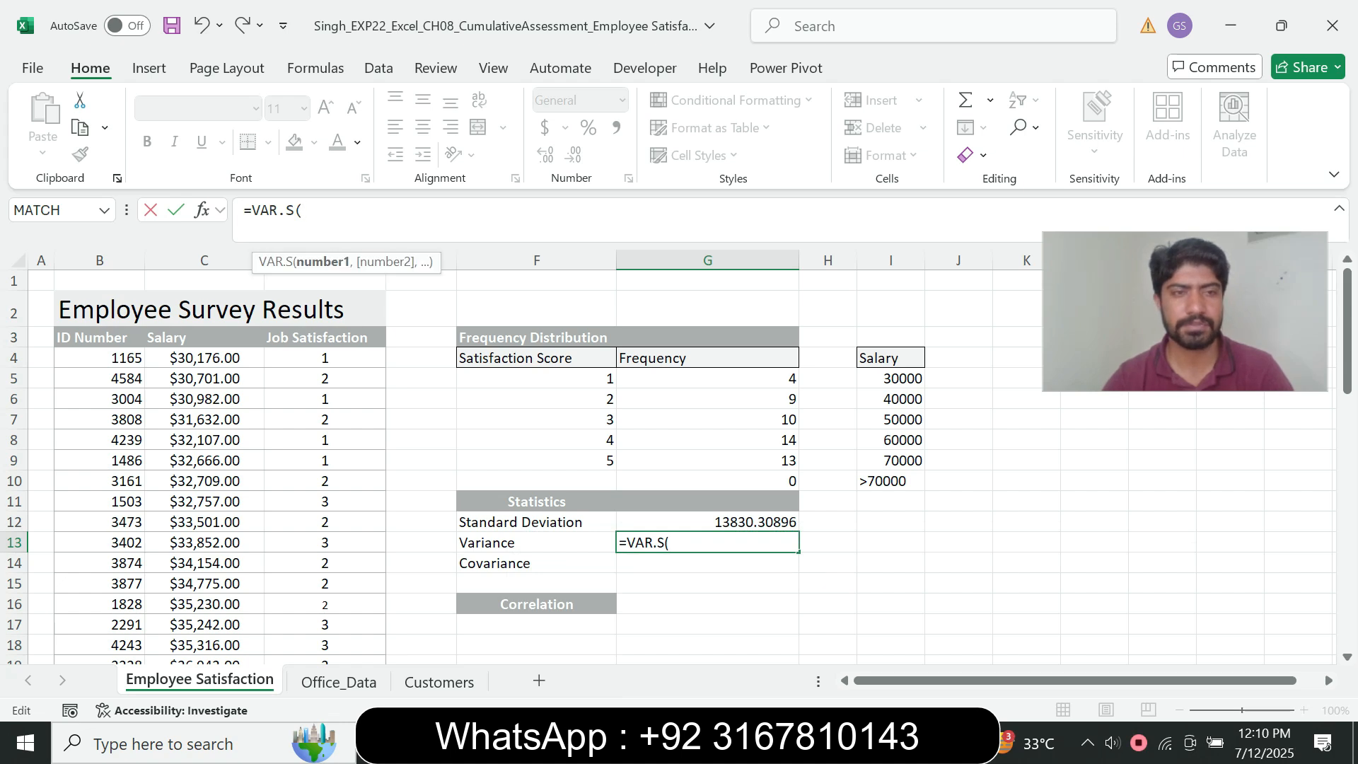
drag(205, 358, 213, 610)
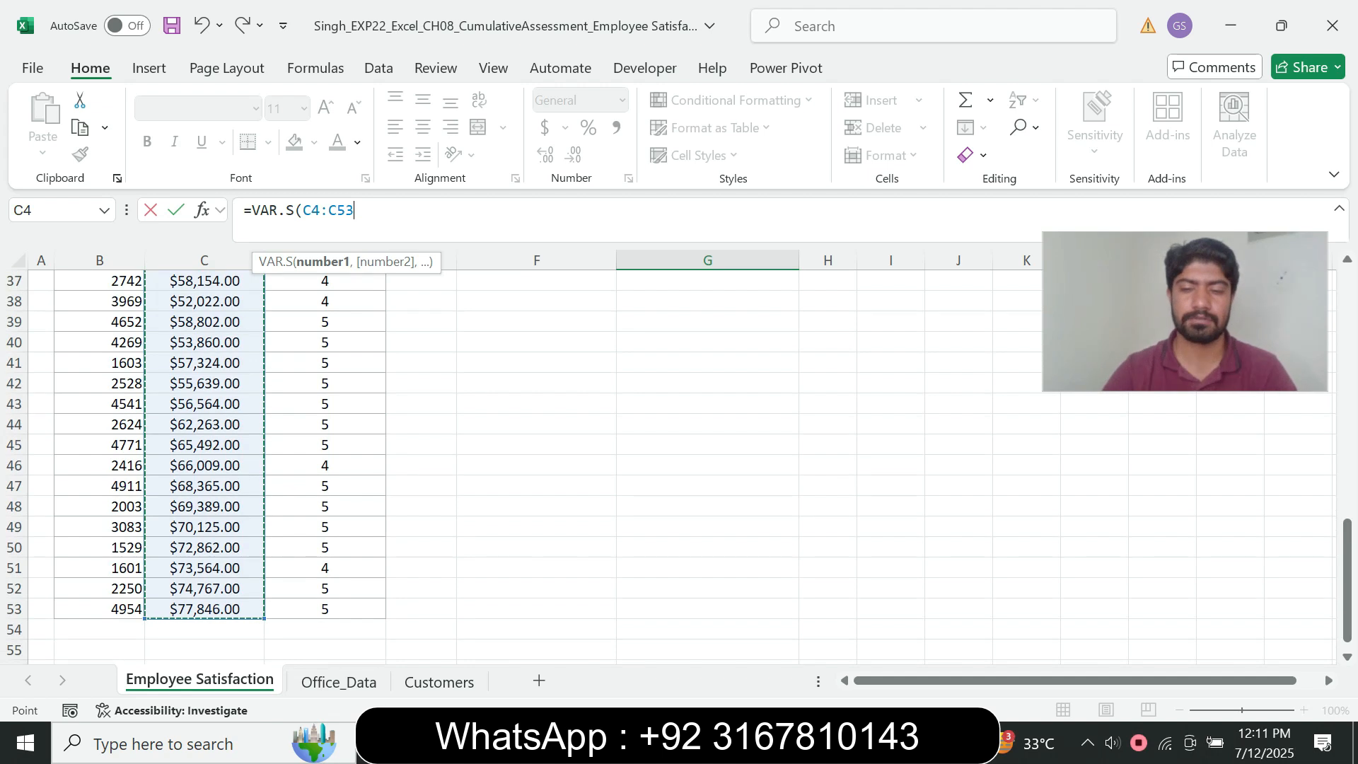
key(Return)
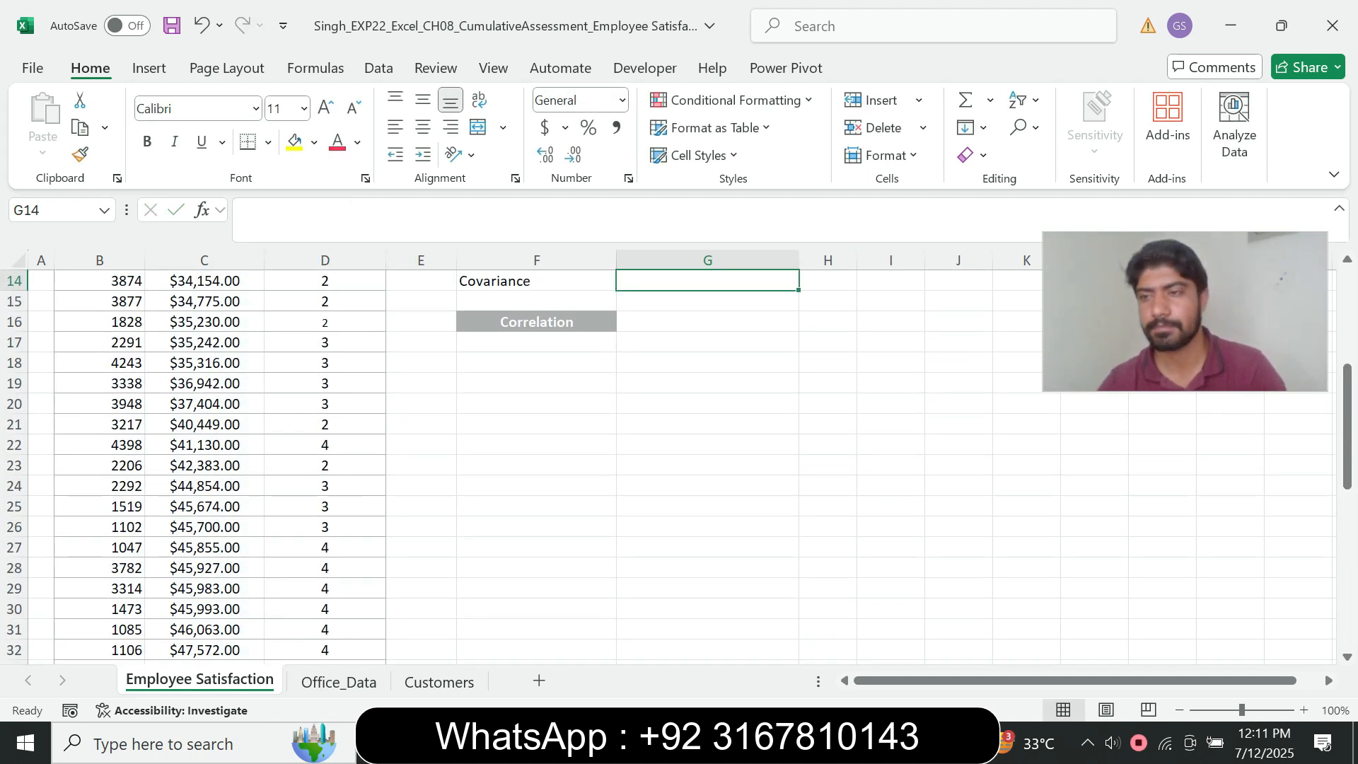
drag(1347, 429, 1347, 334)
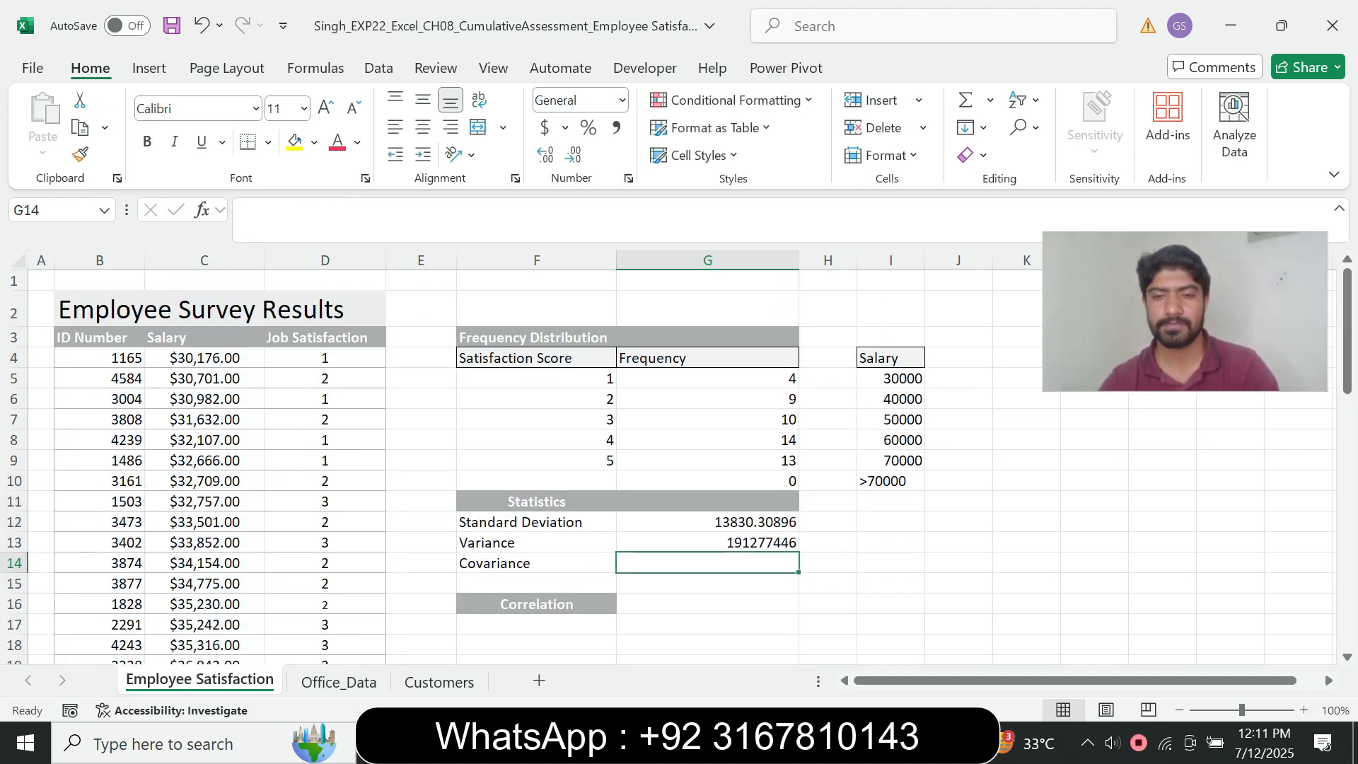
Switch back to the Word instructions, return the step 4 instruction text to 9 pt and clear its highlight.
key(alt+Tab)
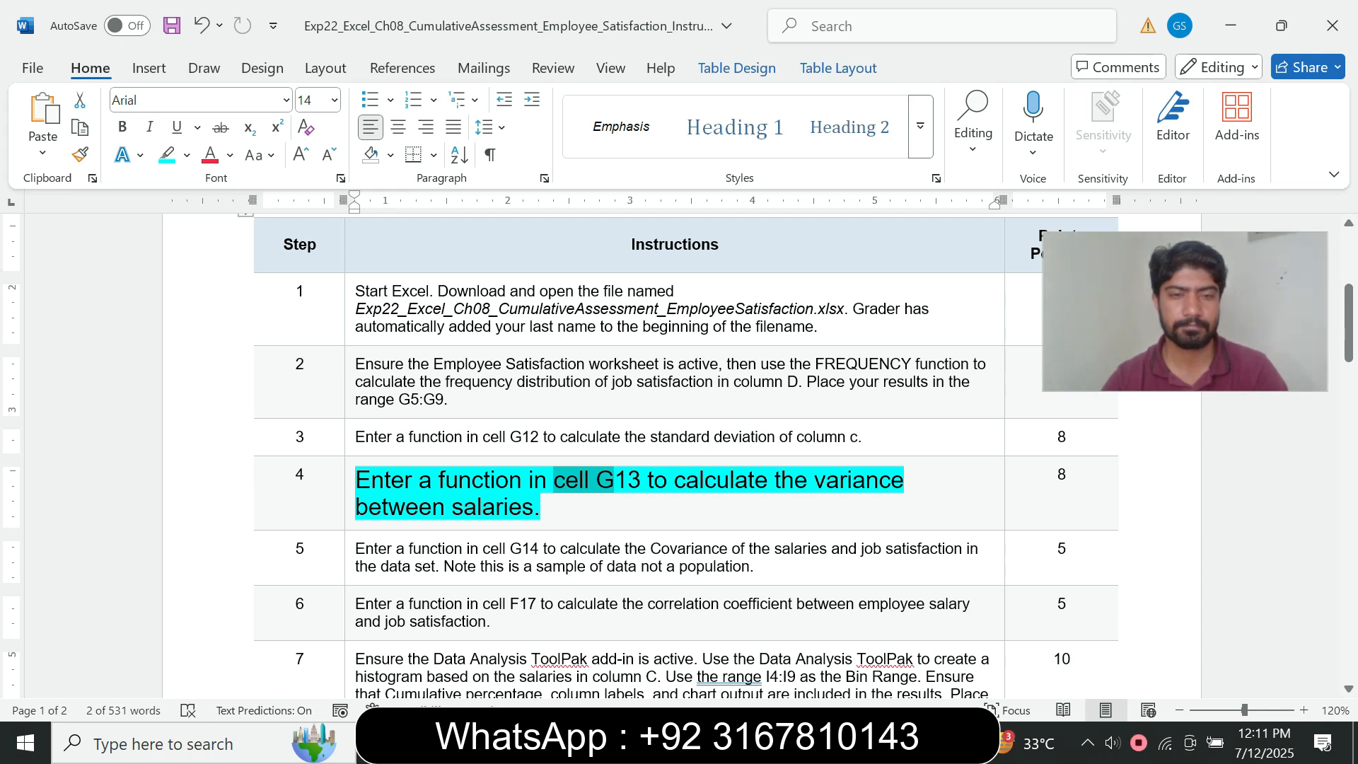
click(347, 506)
click(474, 443)
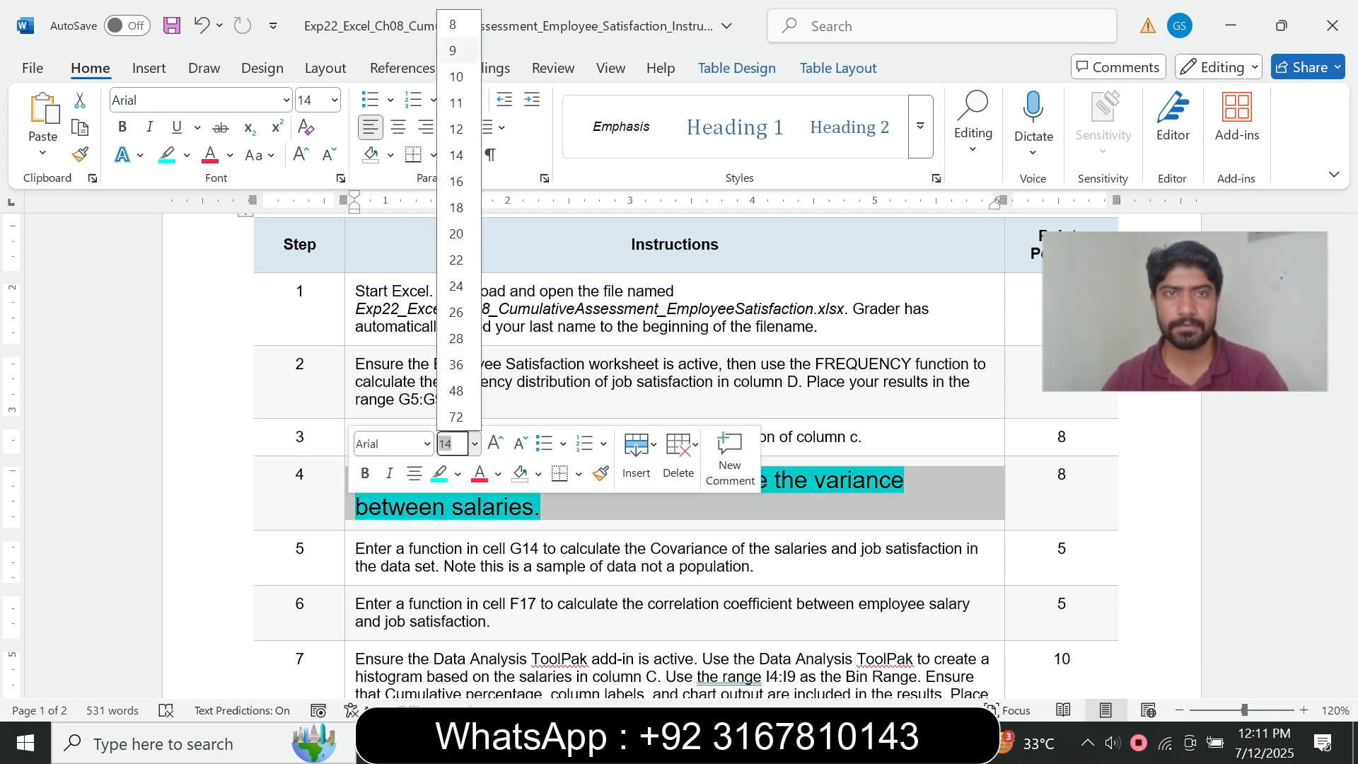
click(453, 50)
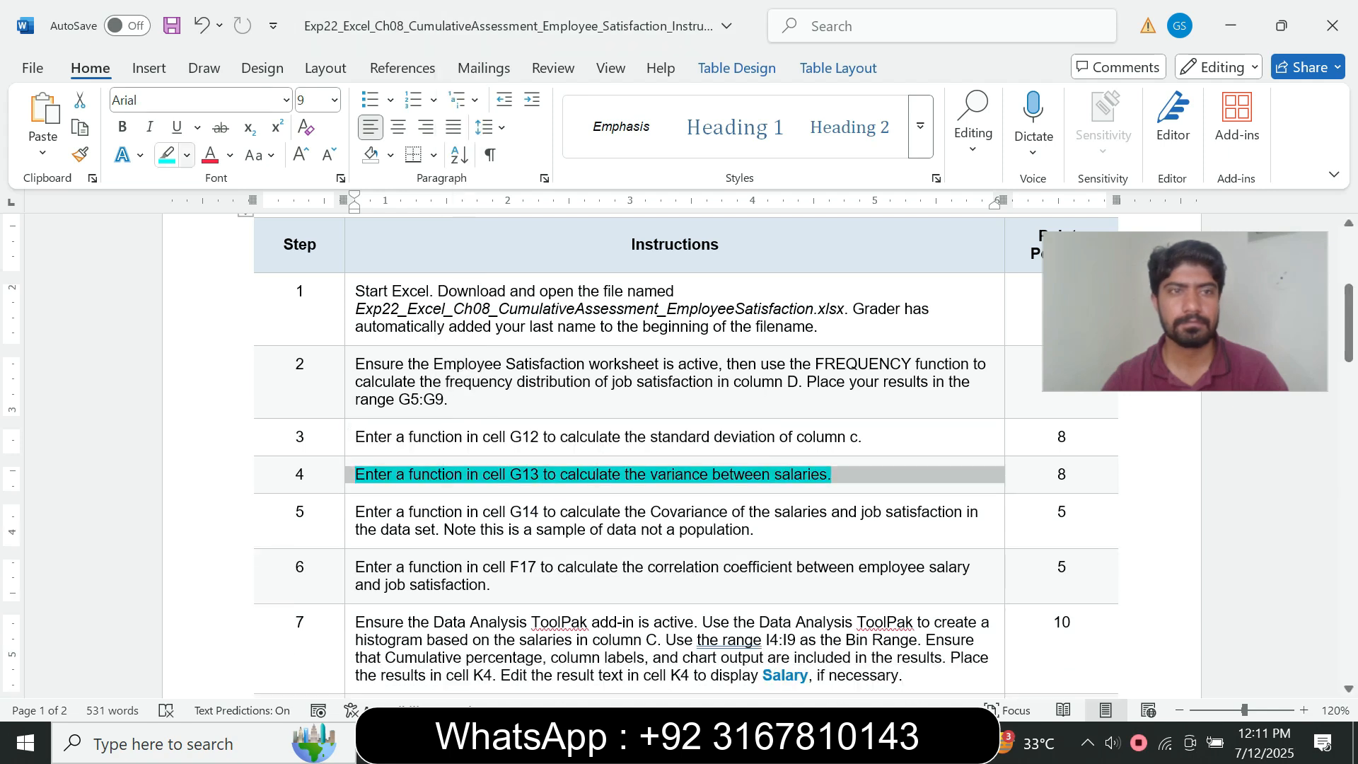
click(187, 154)
click(212, 324)
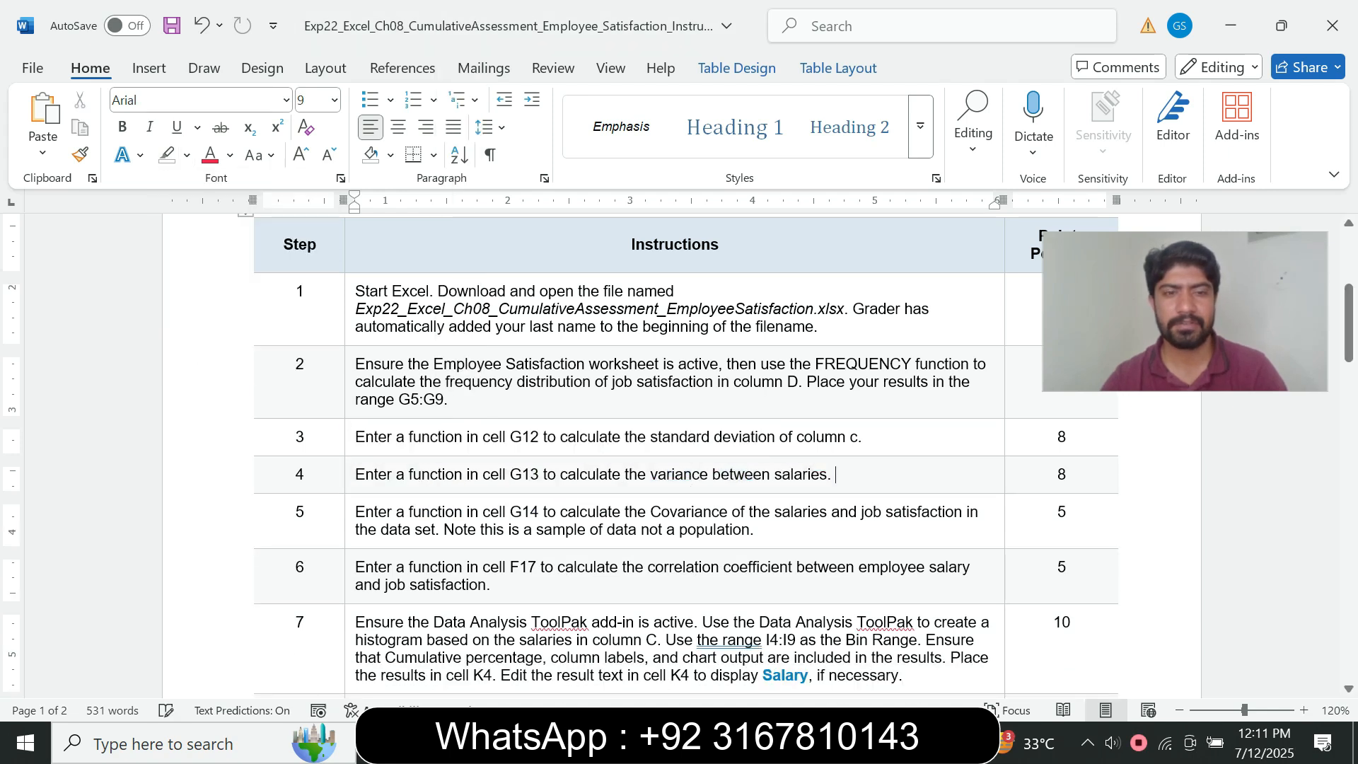
Set the step 5 instruction text to 14 pt, highlight it in turquoise and read the covariance task.
click(349, 523)
click(472, 472)
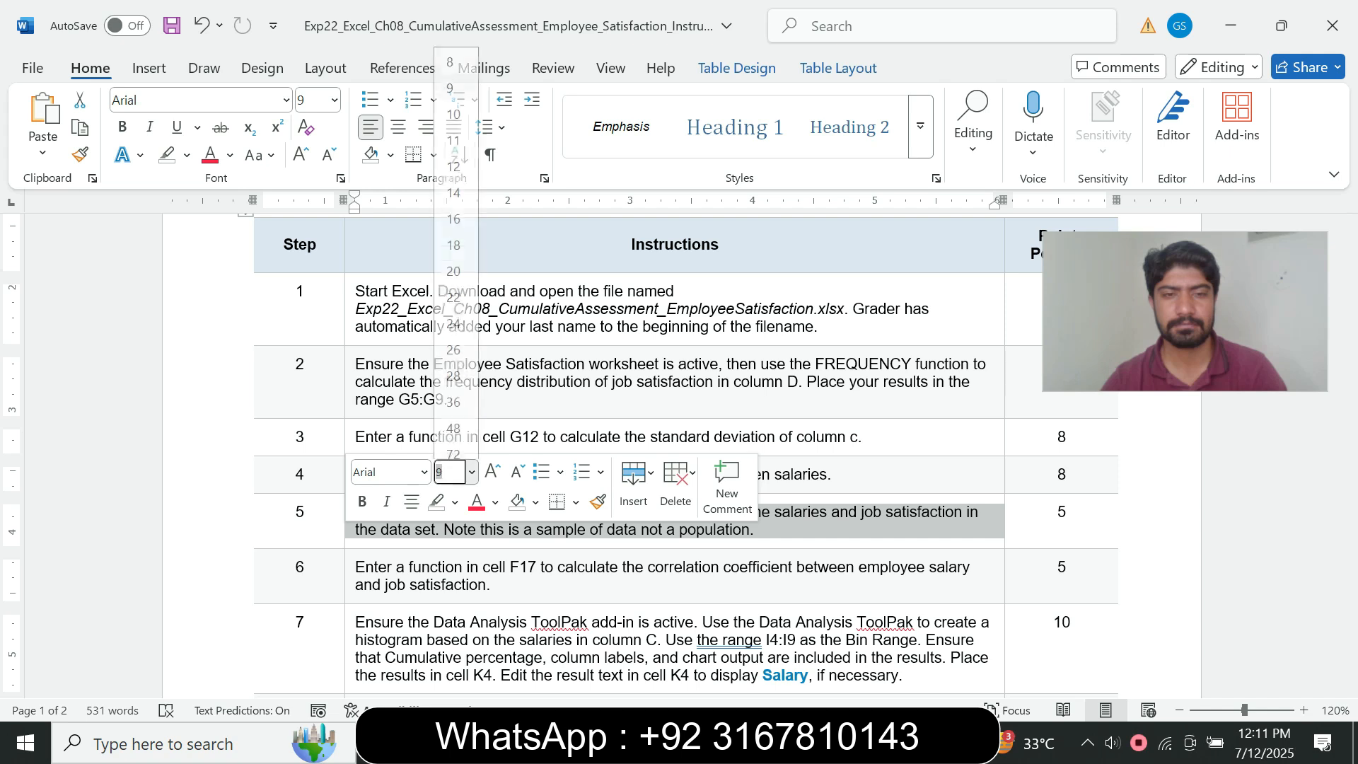
click(453, 183)
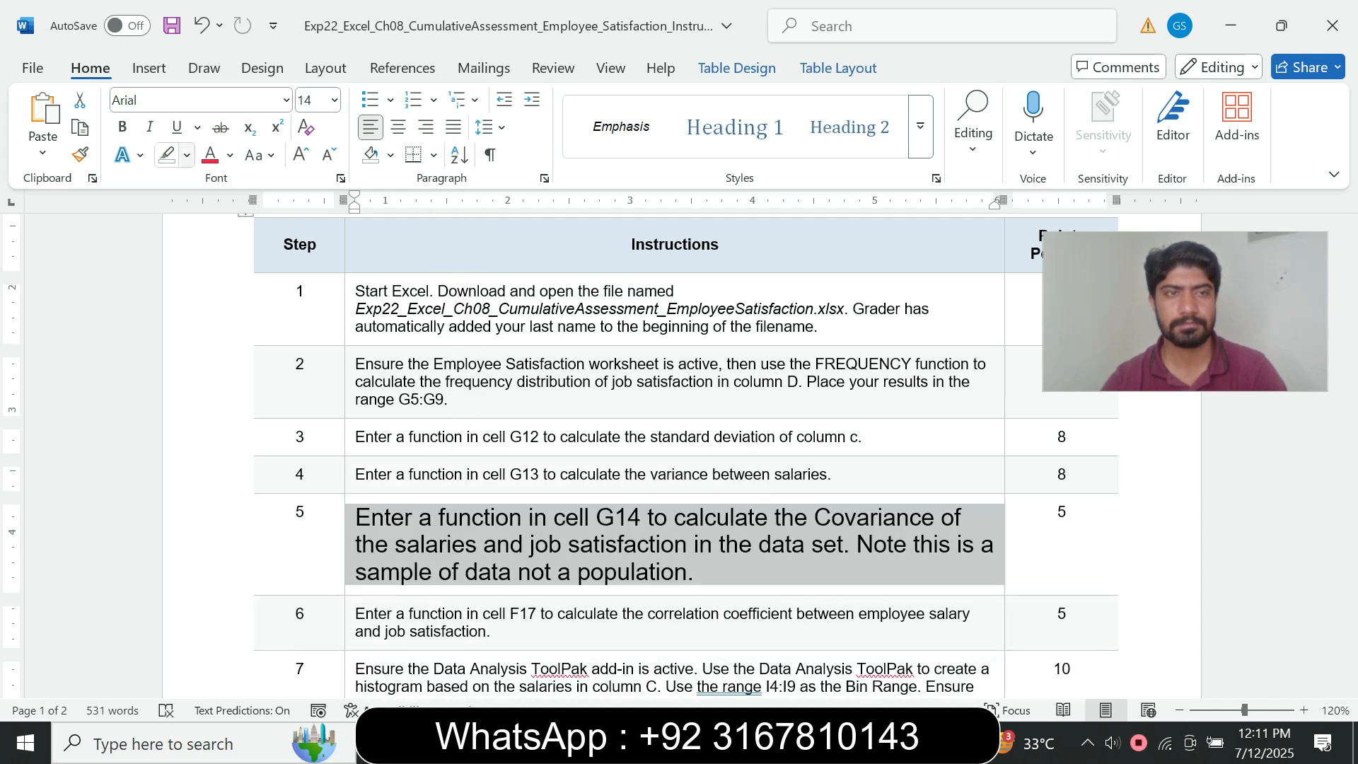
click(187, 155)
click(234, 229)
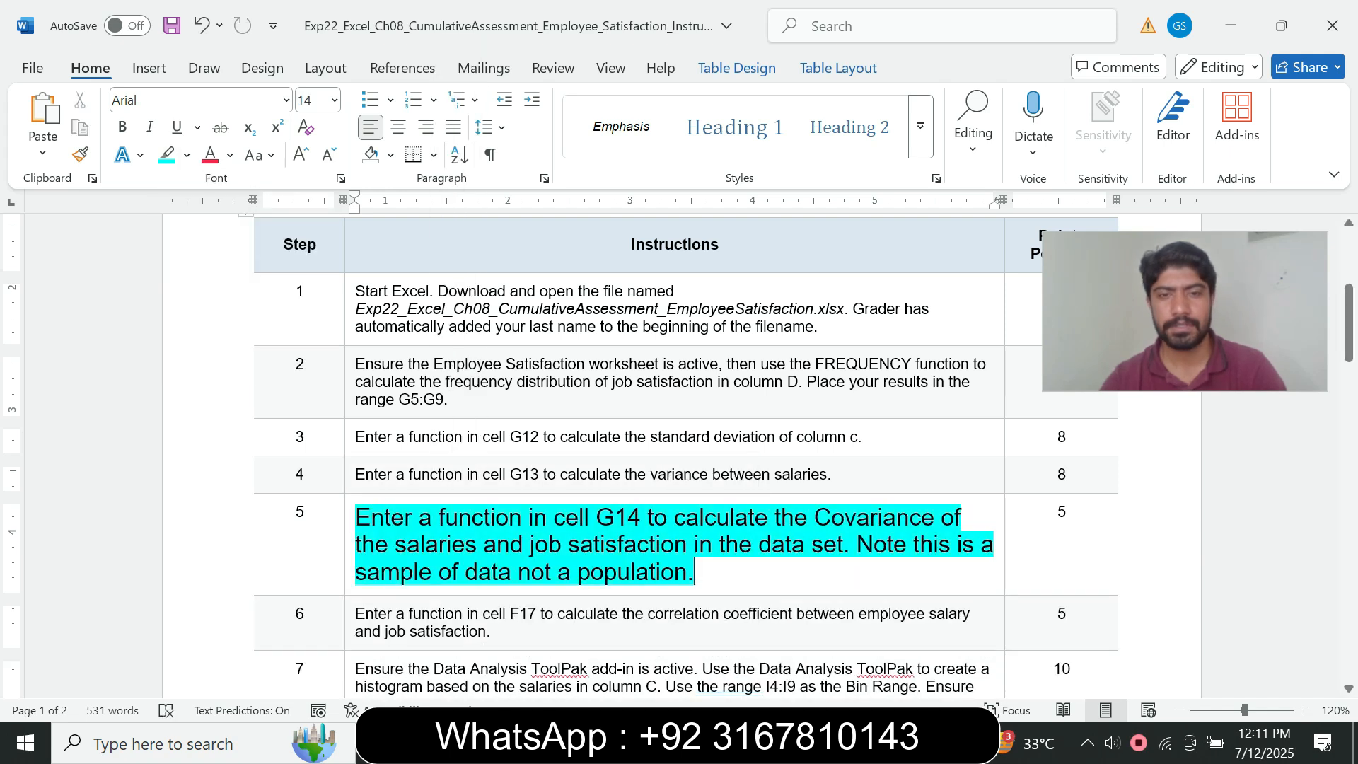
scroll(678, 453, down, 1)
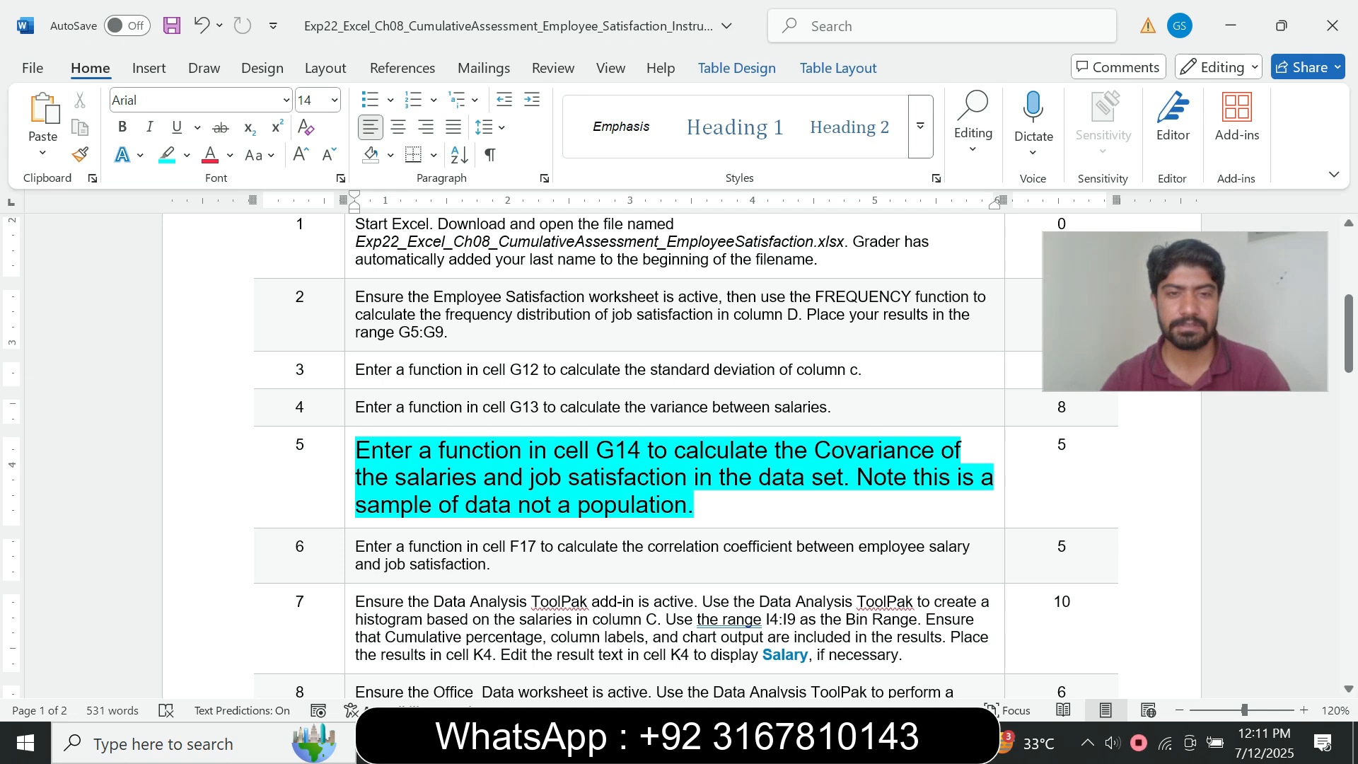
drag(448, 451, 585, 450)
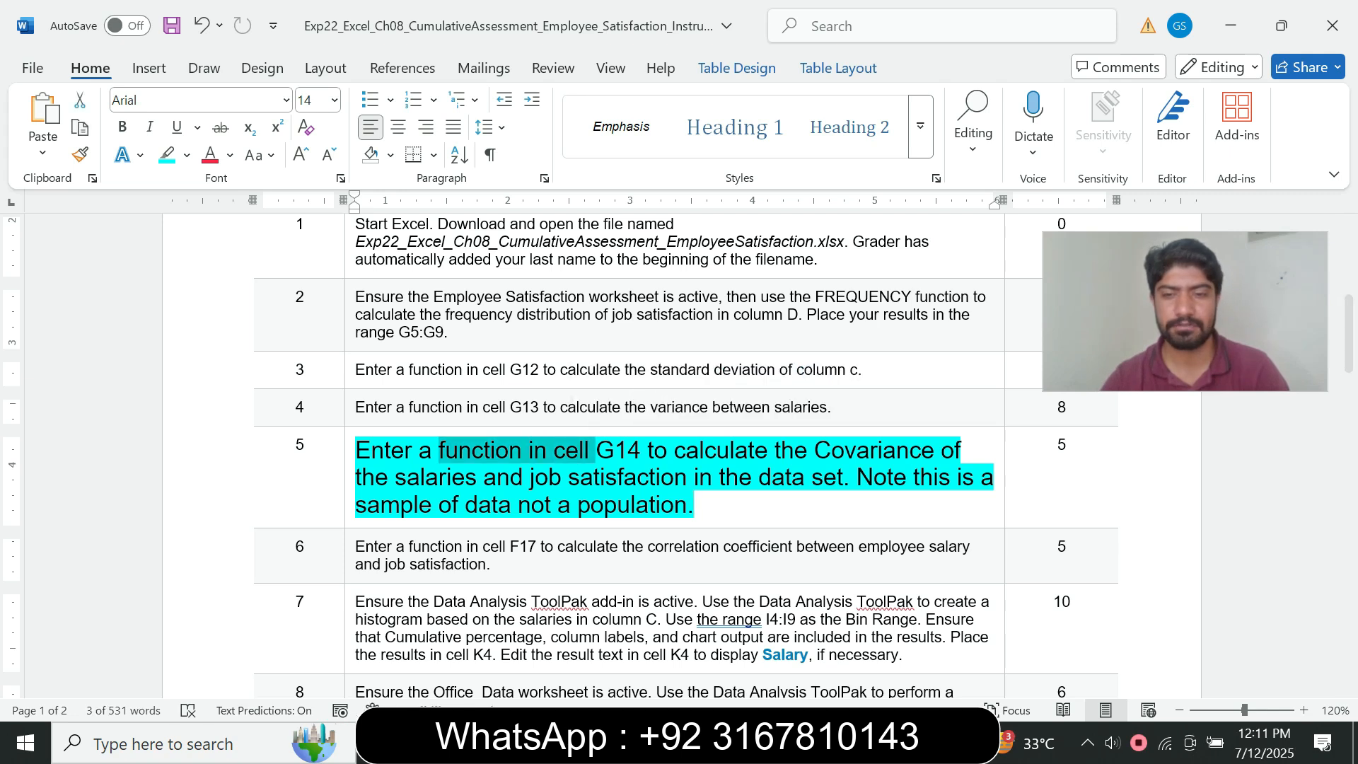
Switch to Excel and enter =COVARIANCE.S(C4:C53,D4:D53) in cell G14 for the sample covariance of salaries and job satisfaction.
key(alt+Tab)
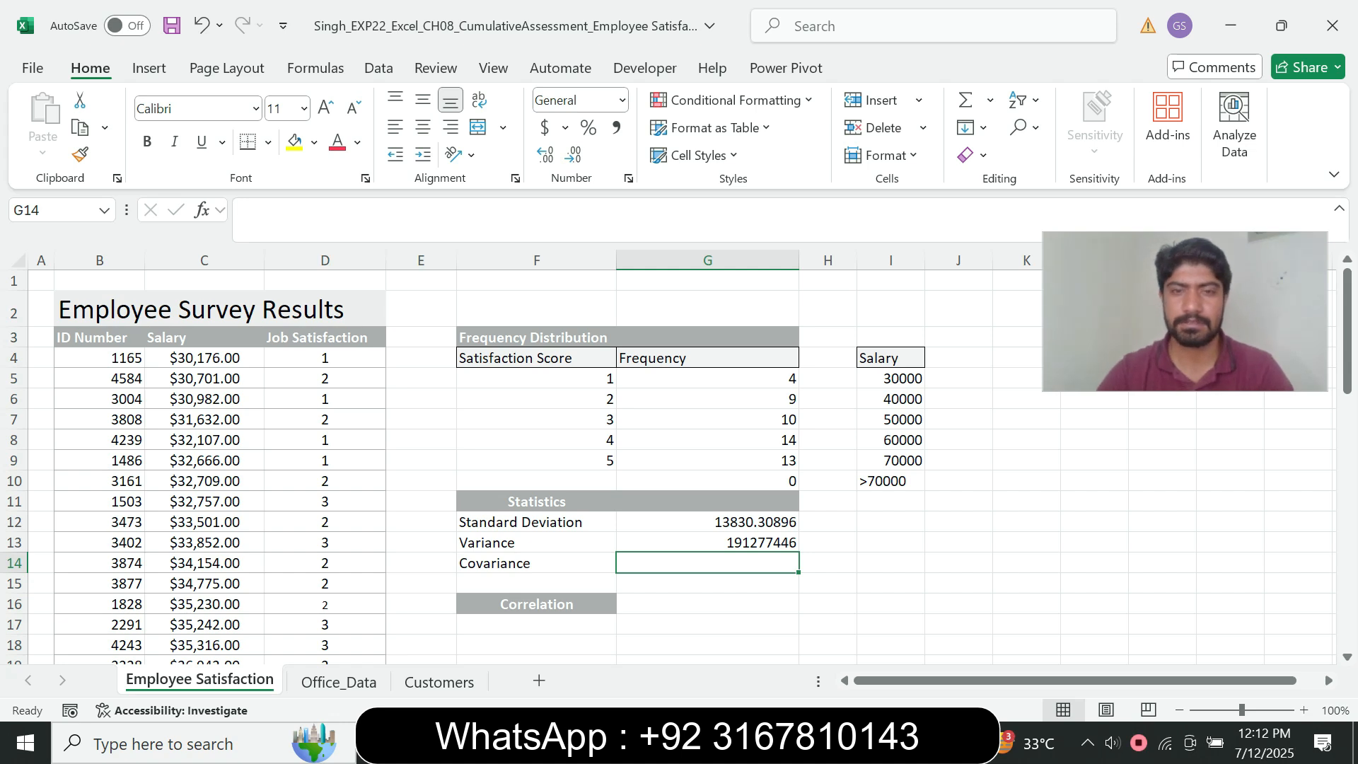
text(=cov)
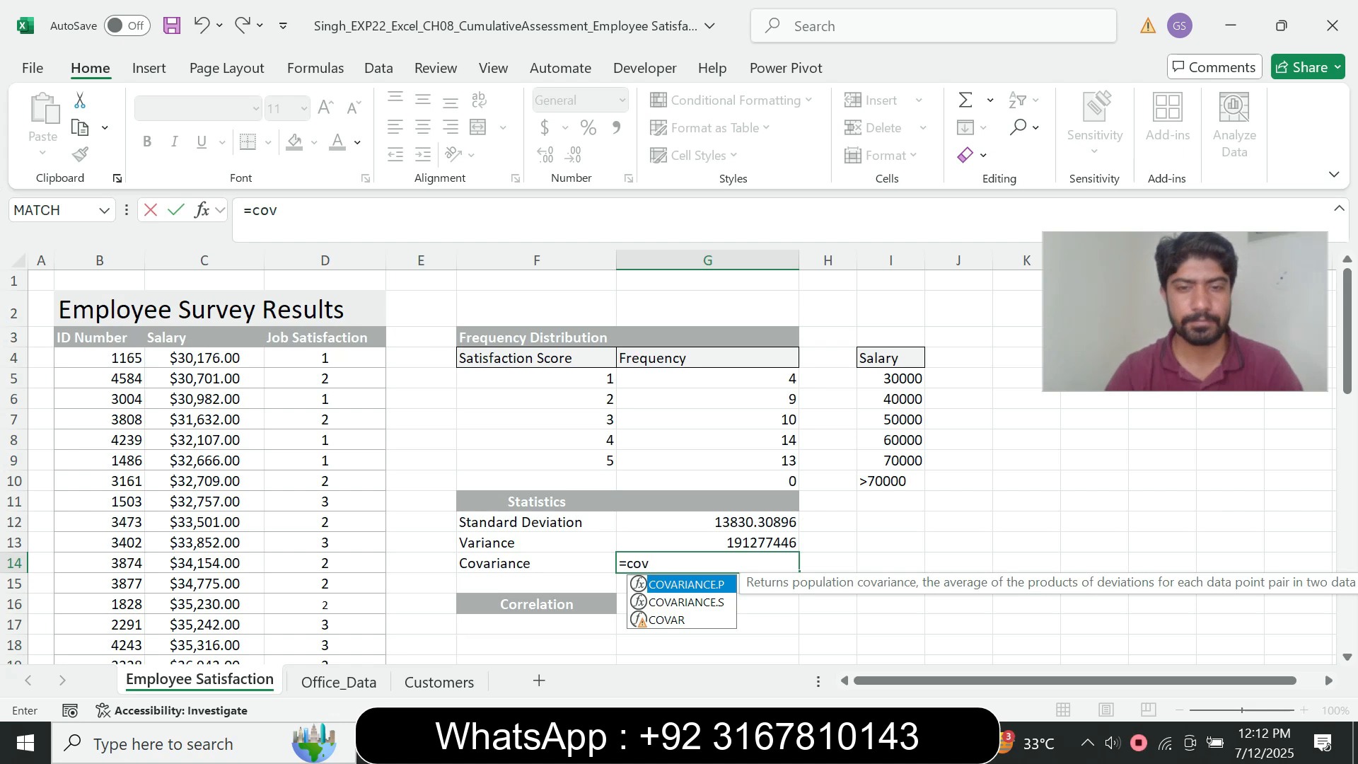
key(Down)
key(Tab)
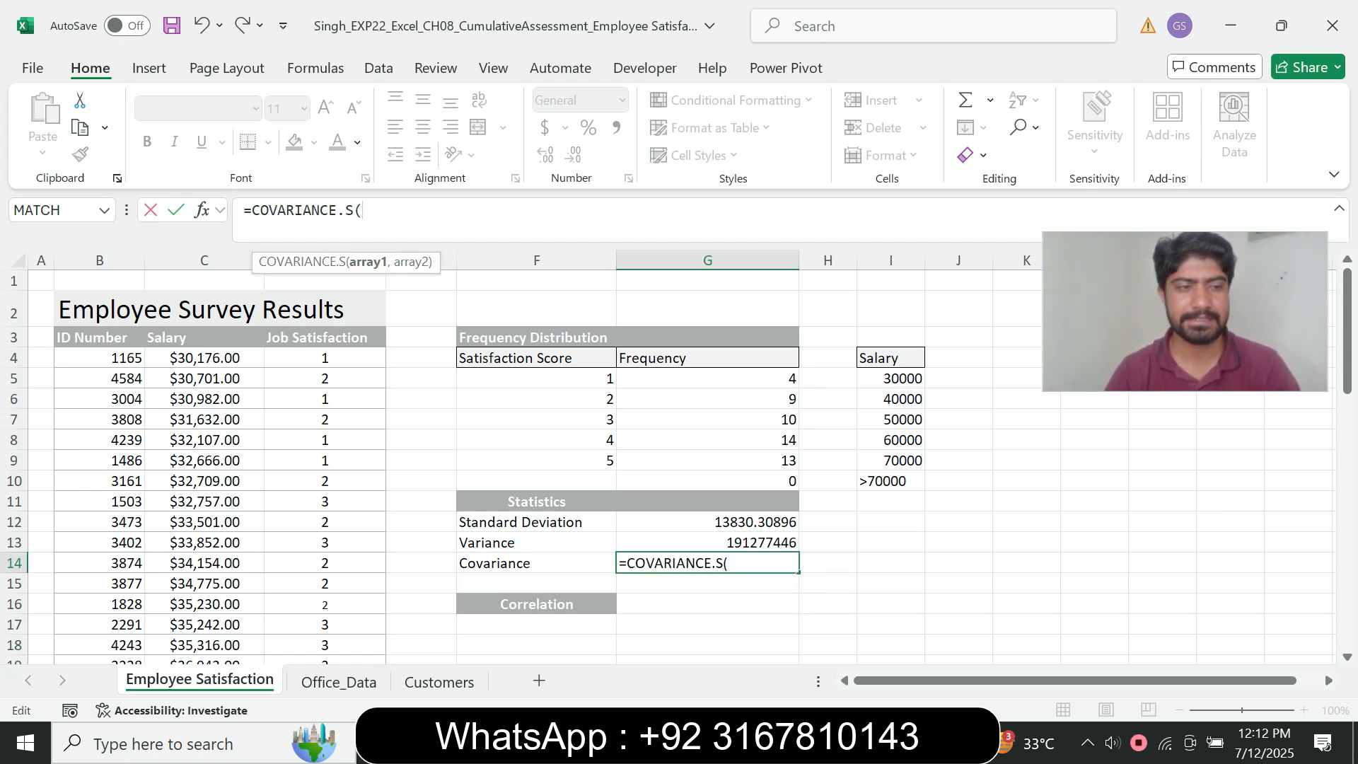
drag(204, 358, 263, 612)
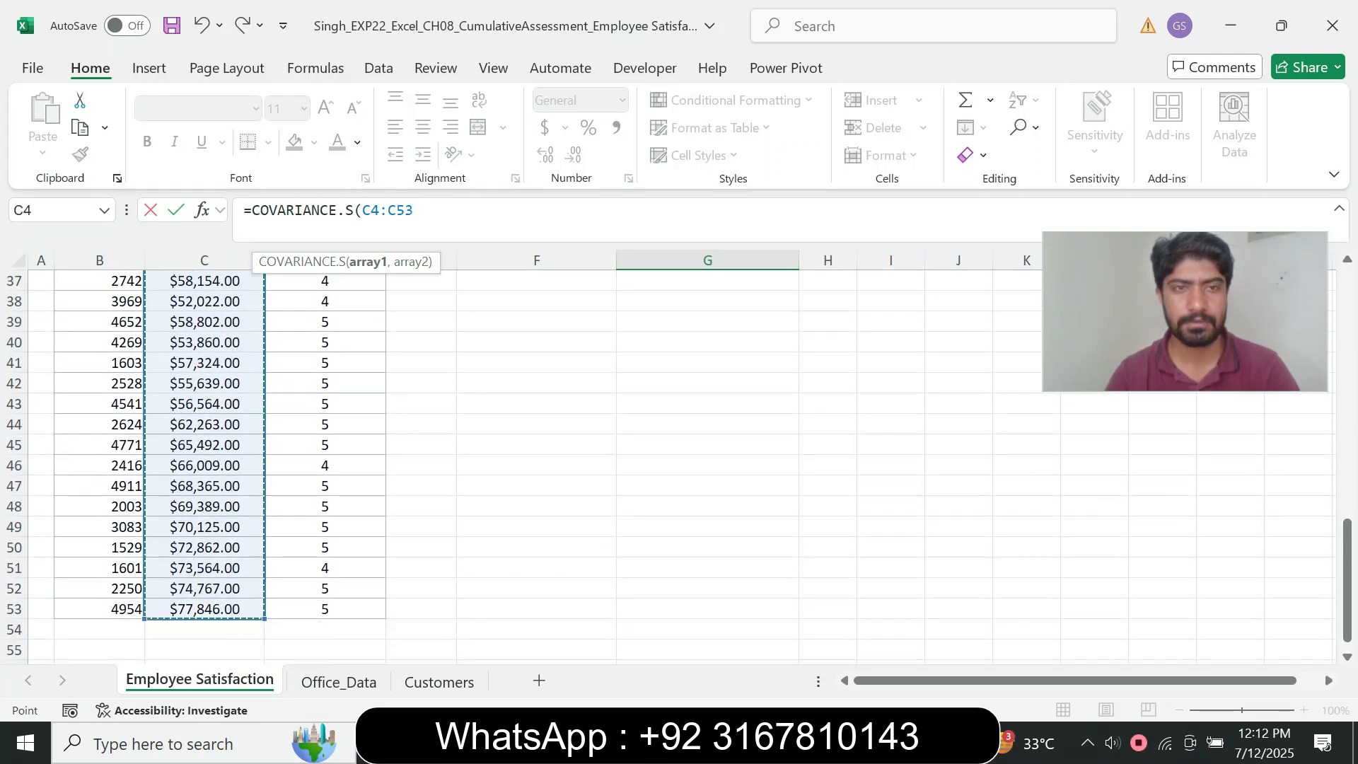
text(,)
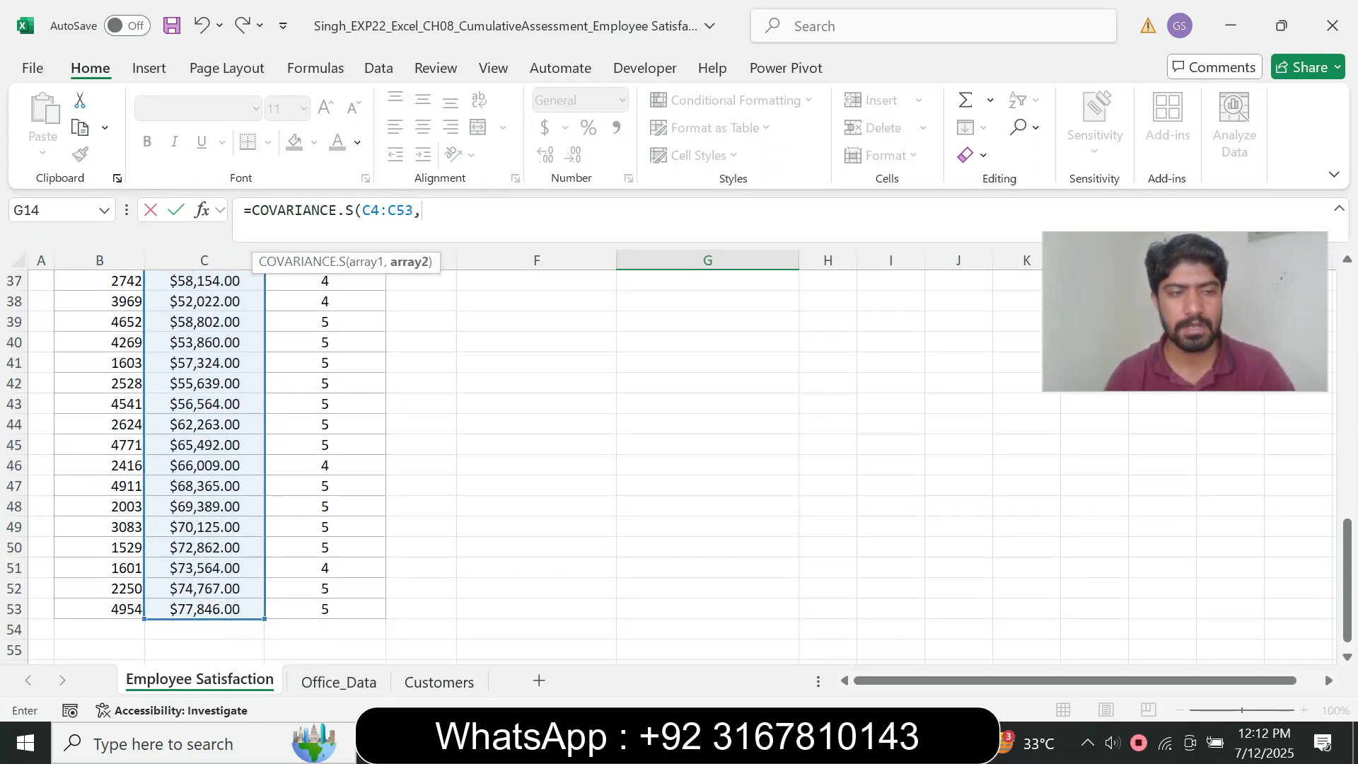
scroll(679, 467, up, 12)
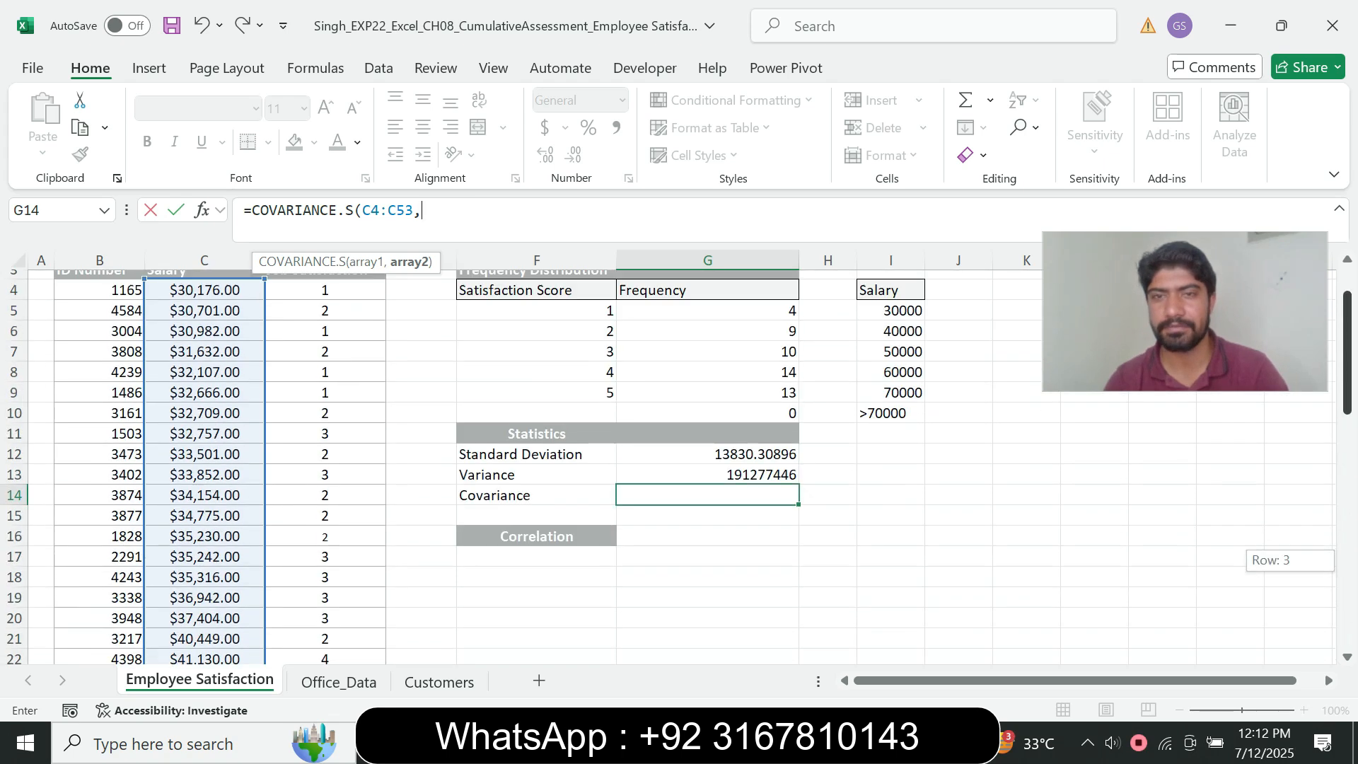
drag(375, 357, 375, 611)
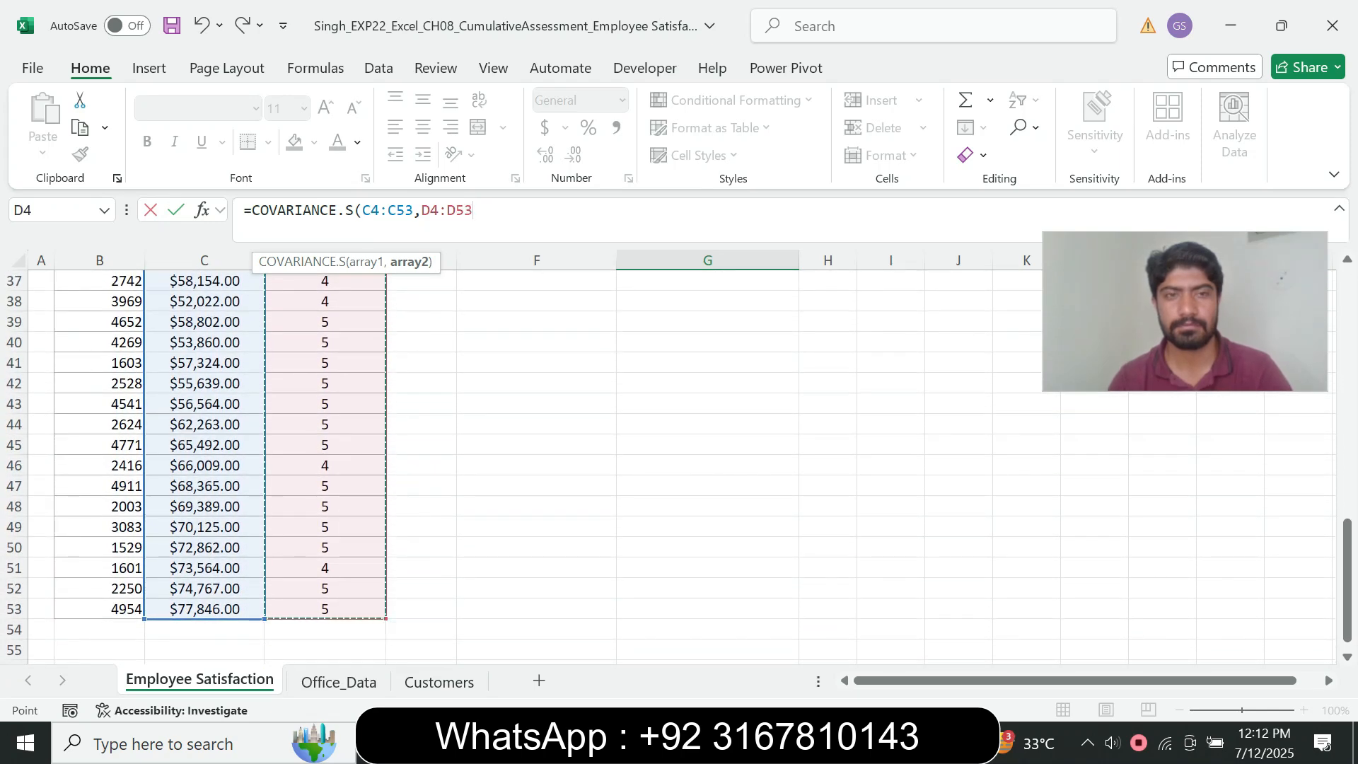
text())
key(Return)
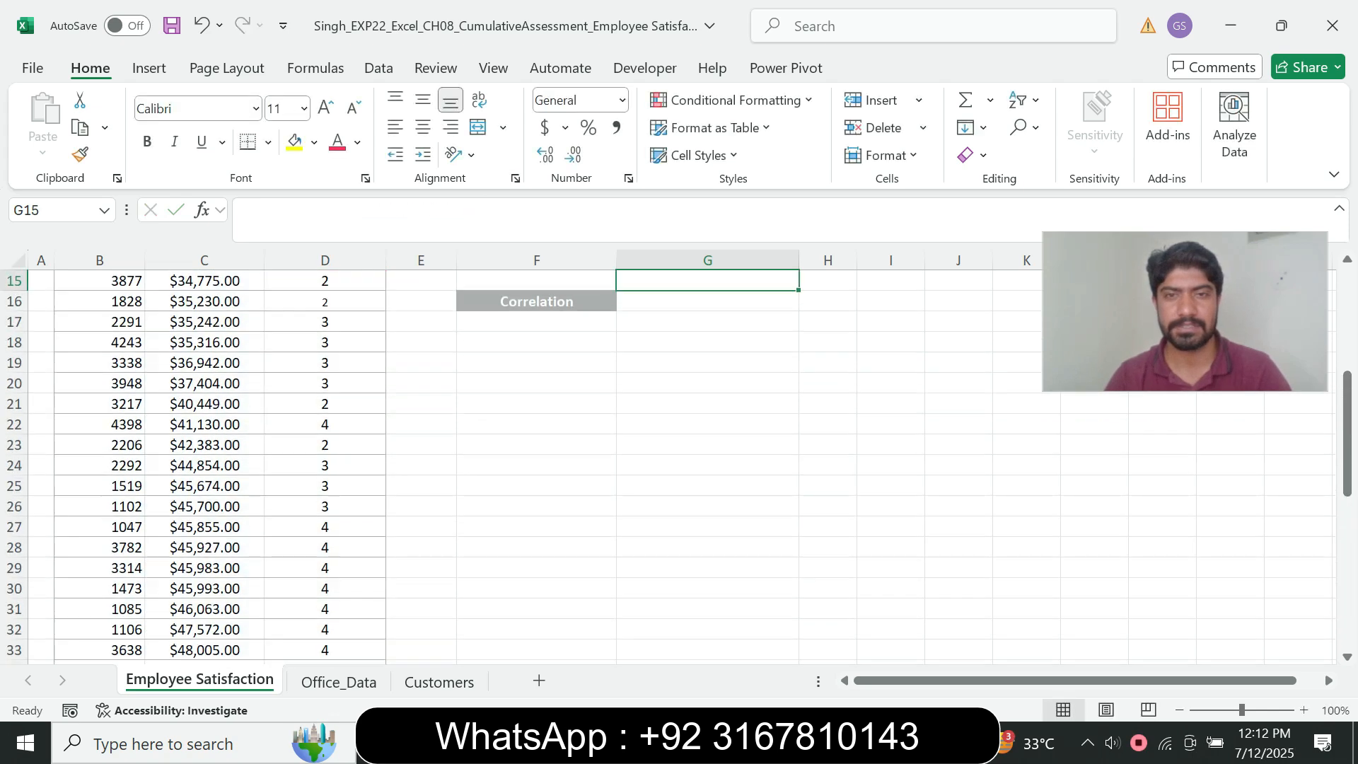
scroll(424, 459, up, 5)
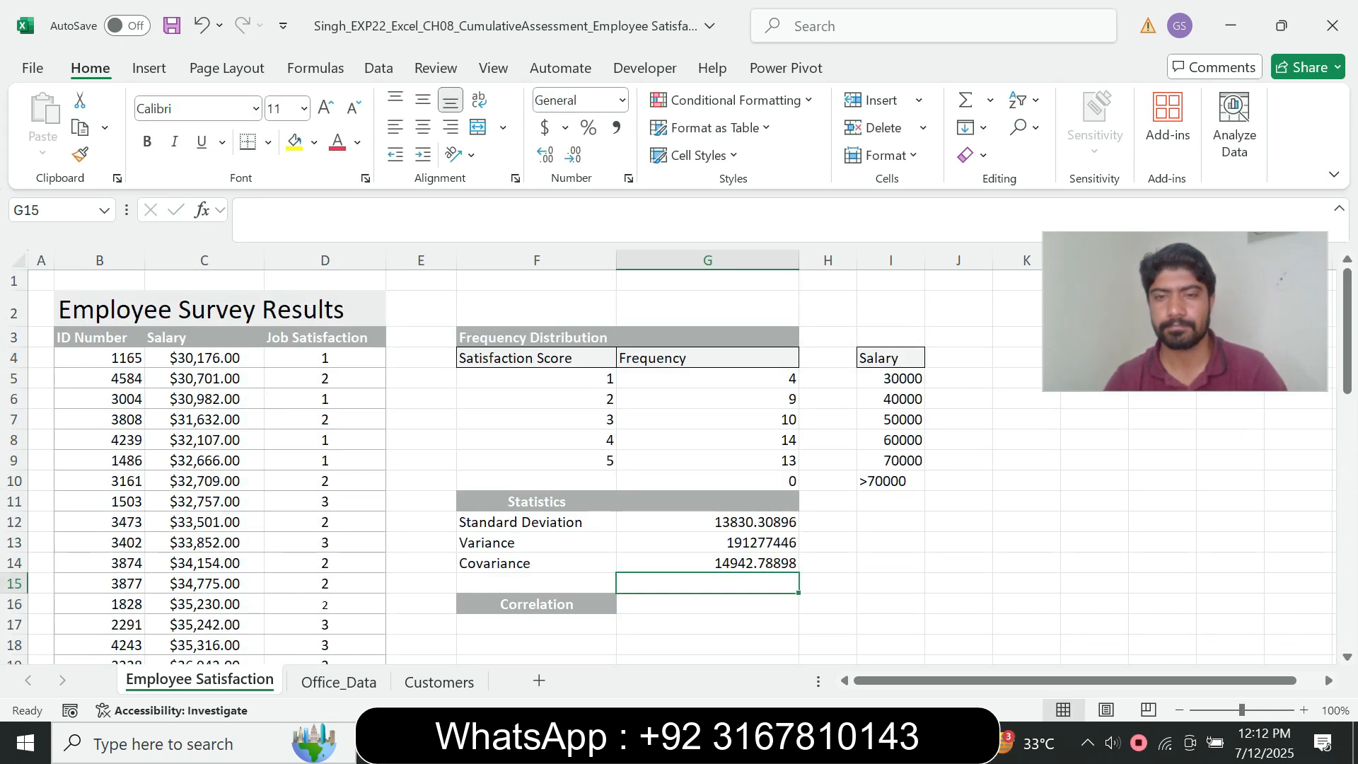
Compare the covariance formula in Excel cell G14 with the step 5 instruction in the Word document.
key(alt+Tab)
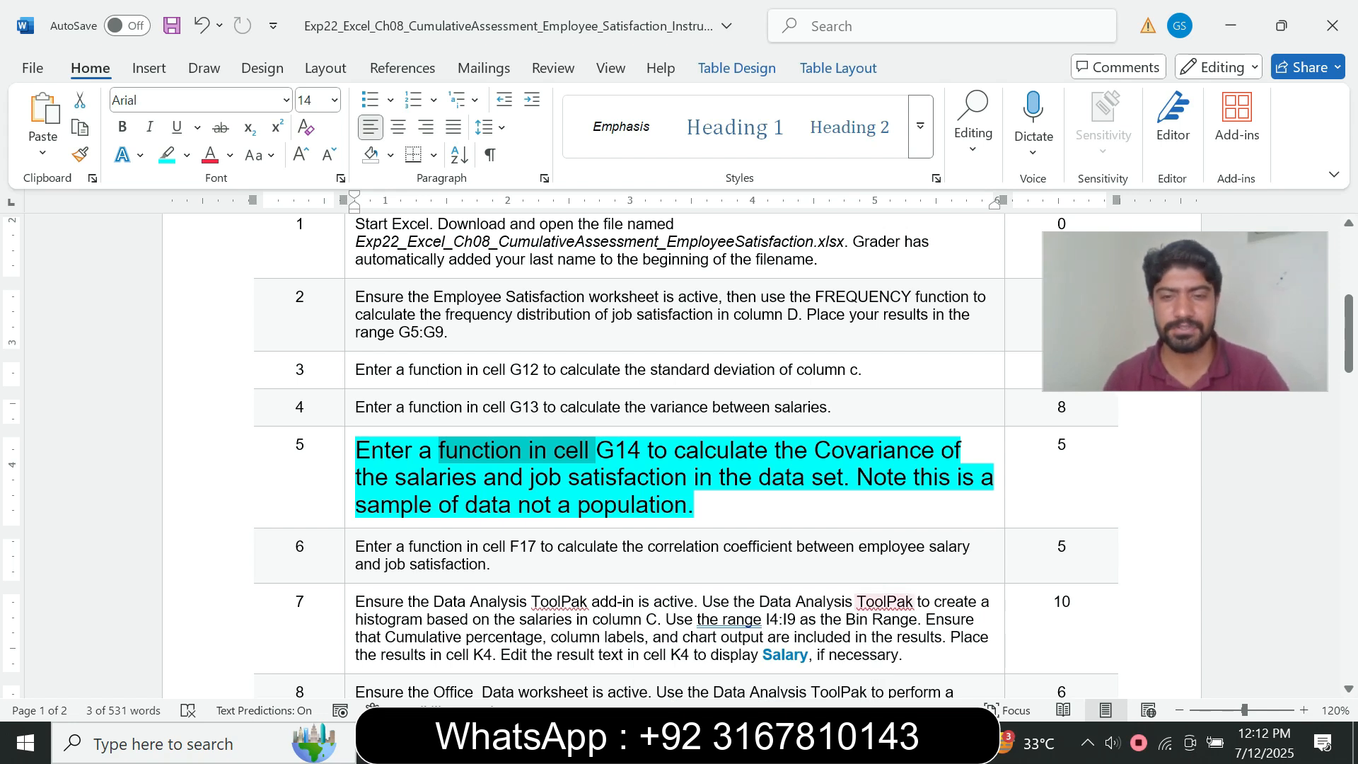
key(alt+Tab)
key(Up)
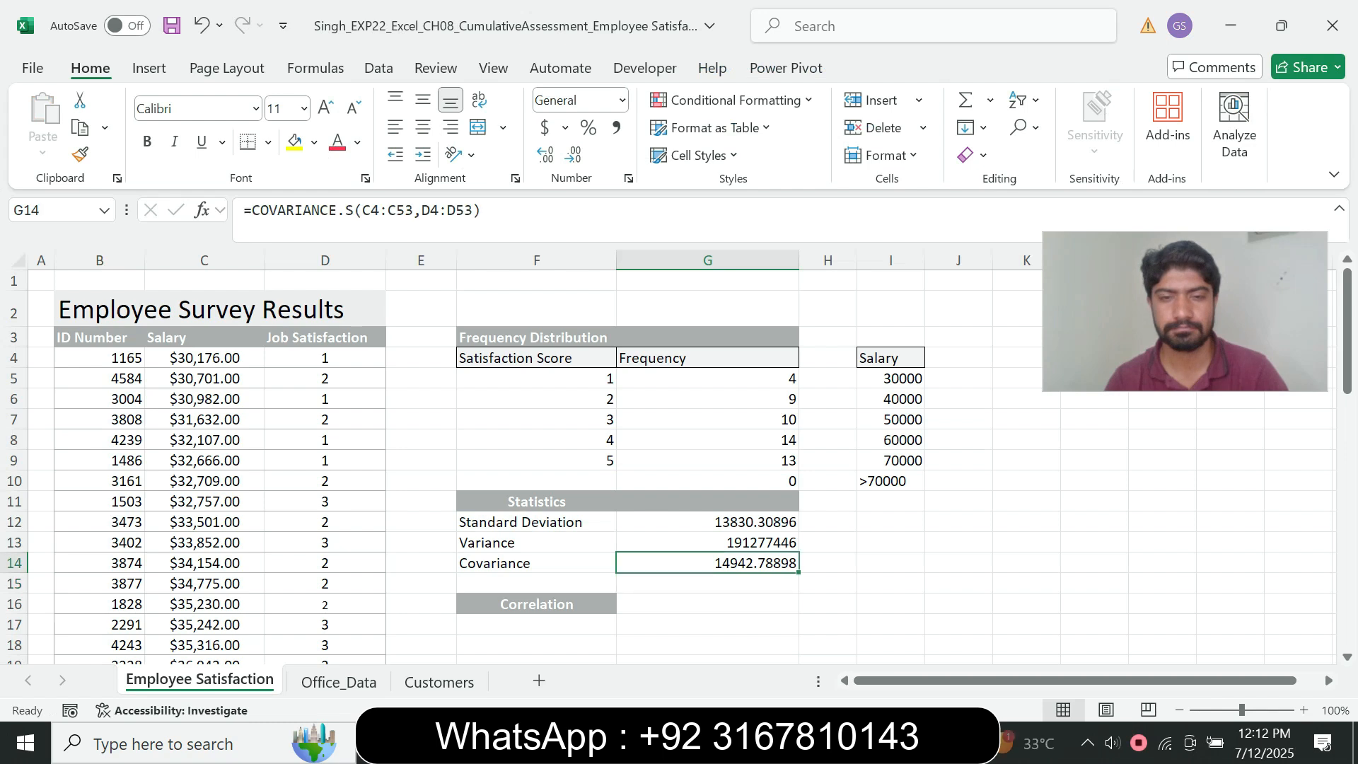
click(808, 743)
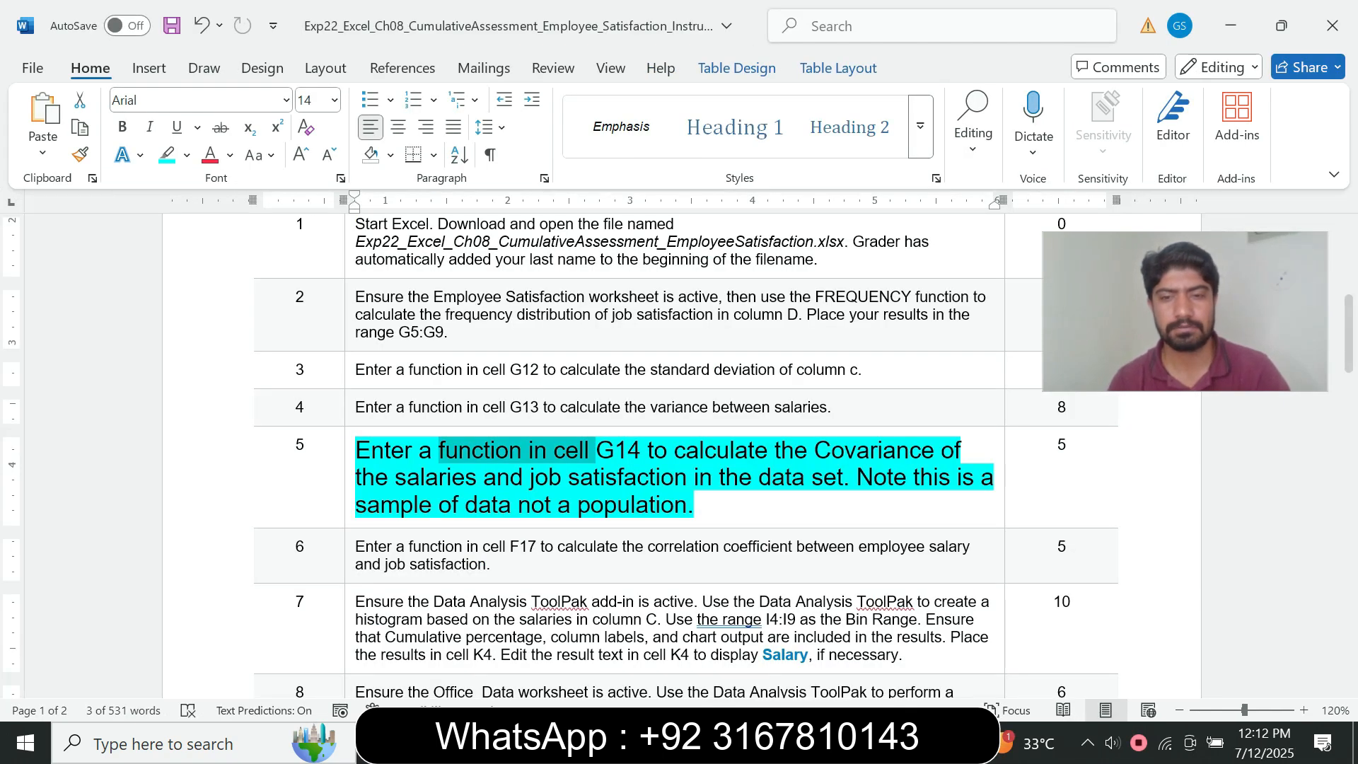
key(alt+Tab)
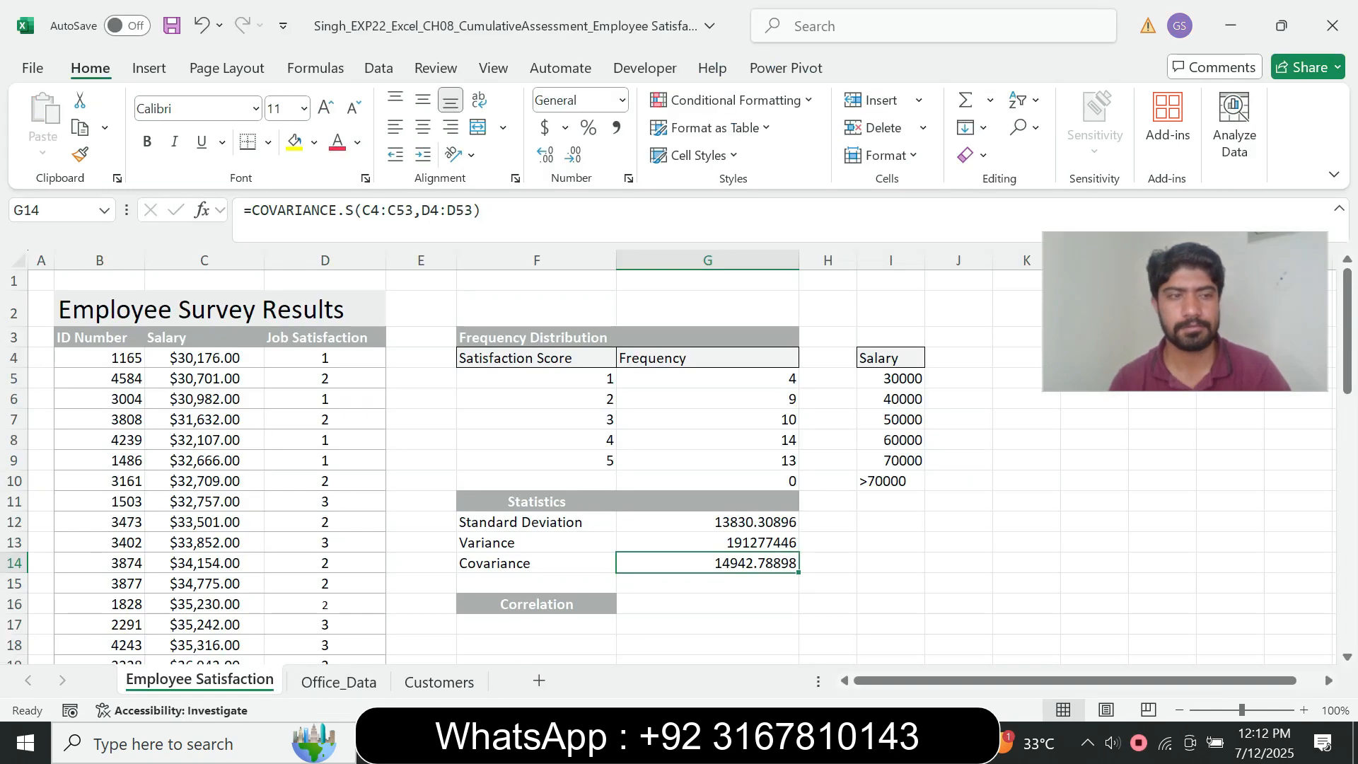
Switch to the Word instructions, return the step 5 instruction text to 9 pt and clear its highlight.
mouse_move(814, 743)
click(799, 640)
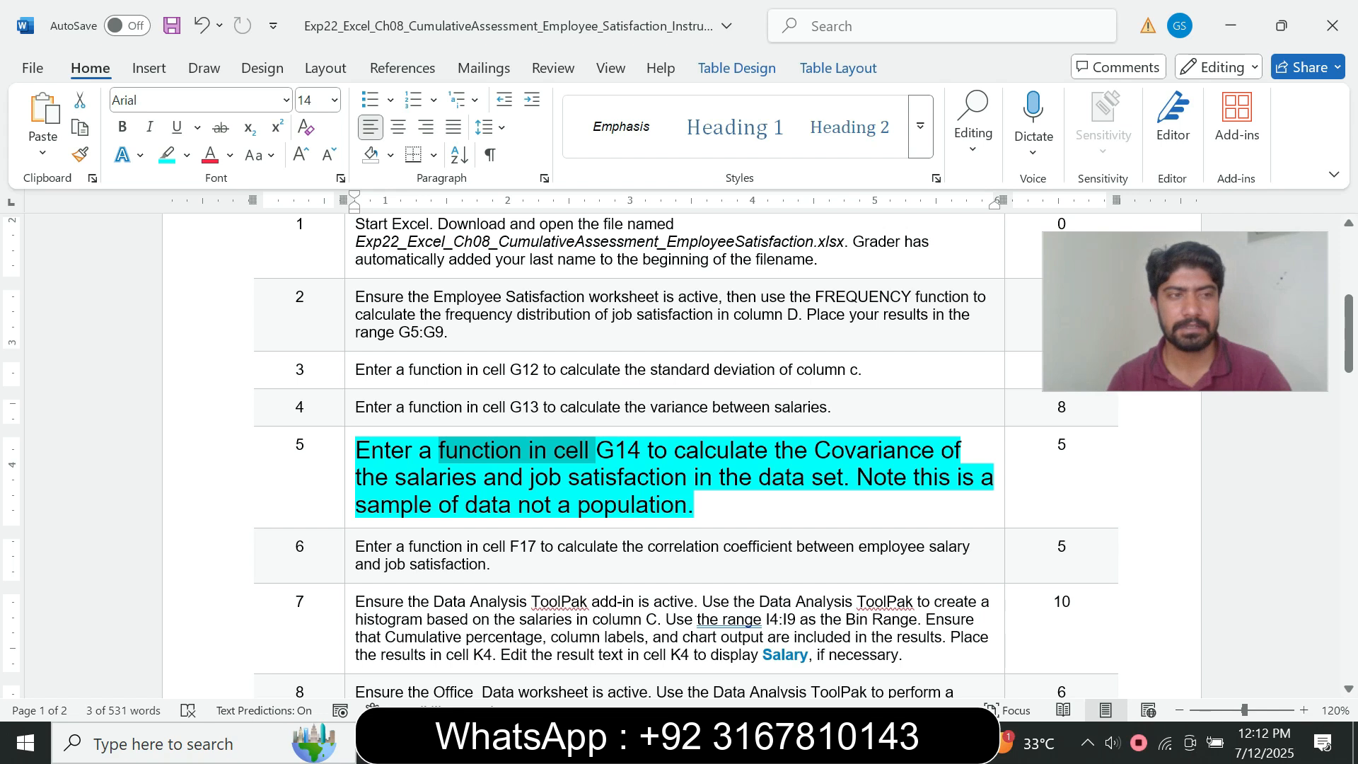
click(349, 499)
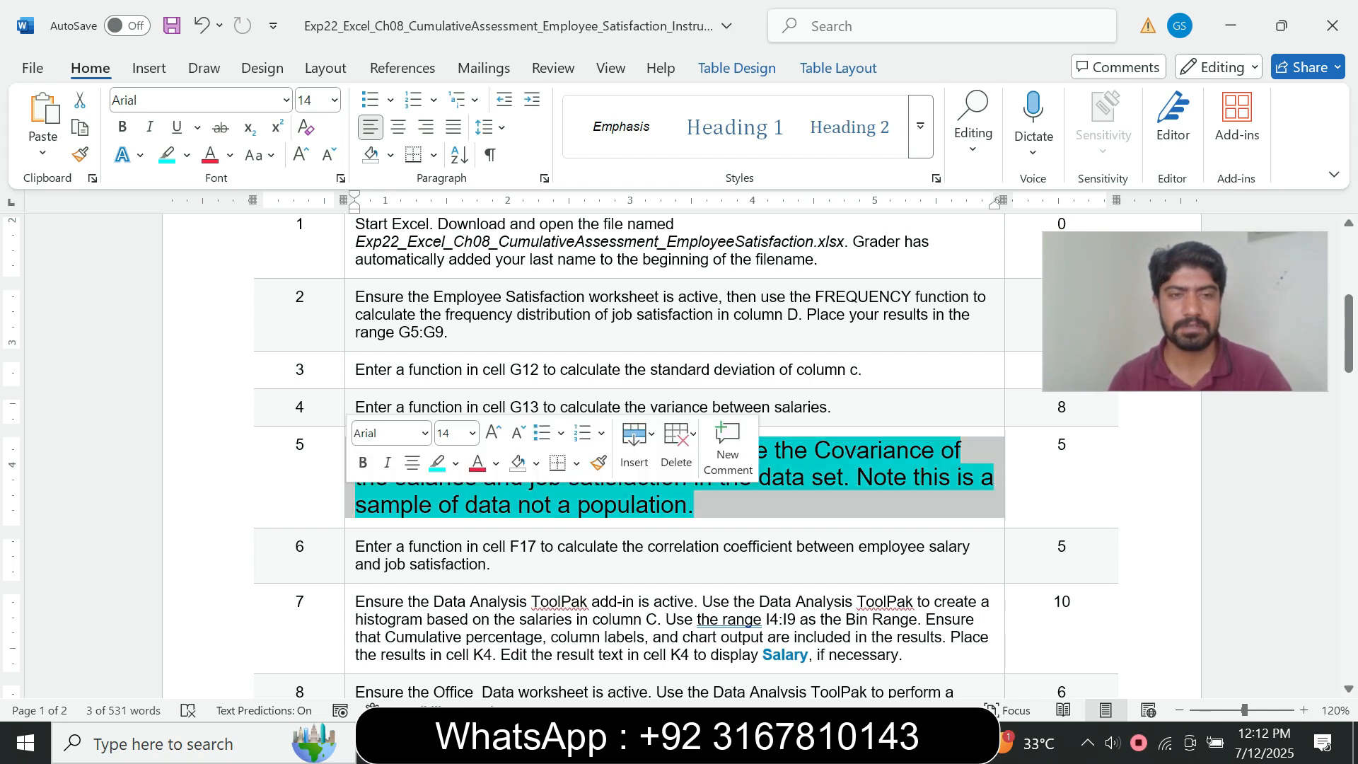
click(471, 432)
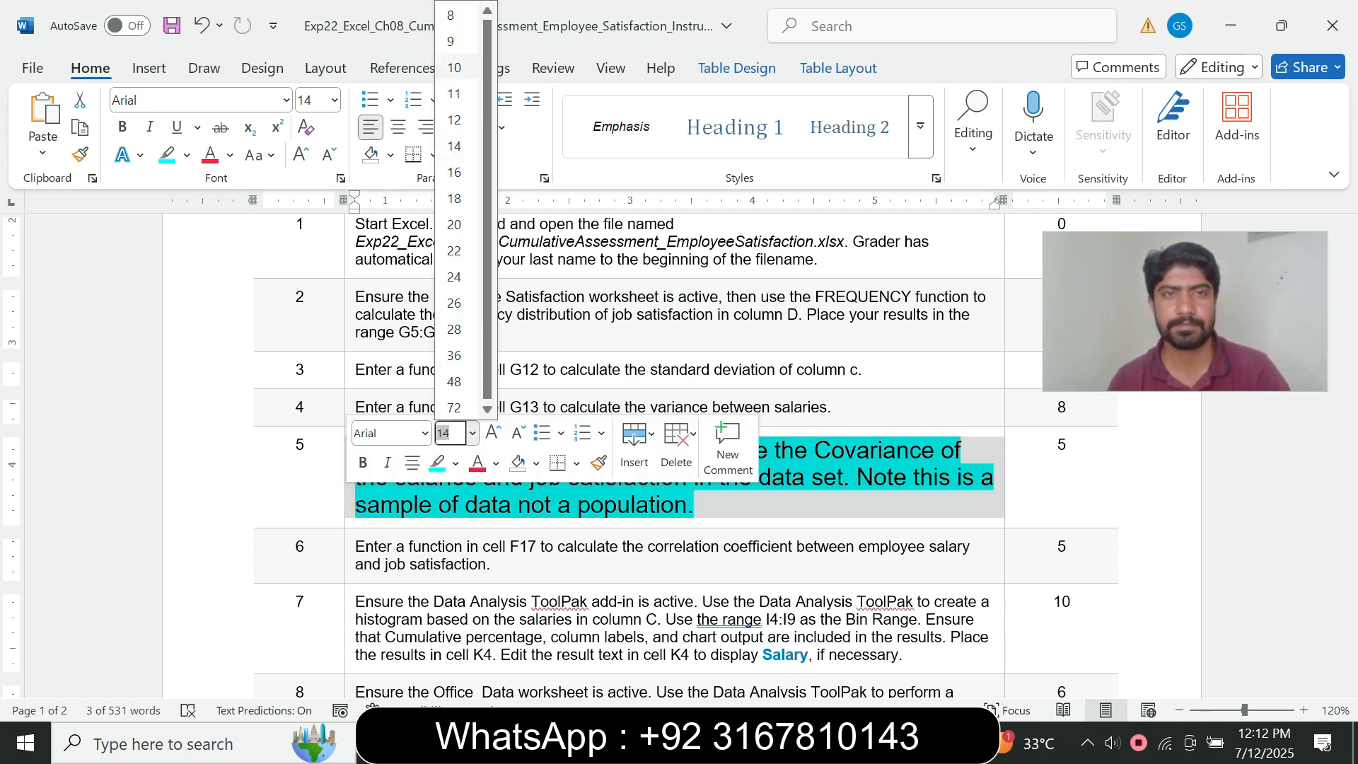
click(456, 67)
click(186, 154)
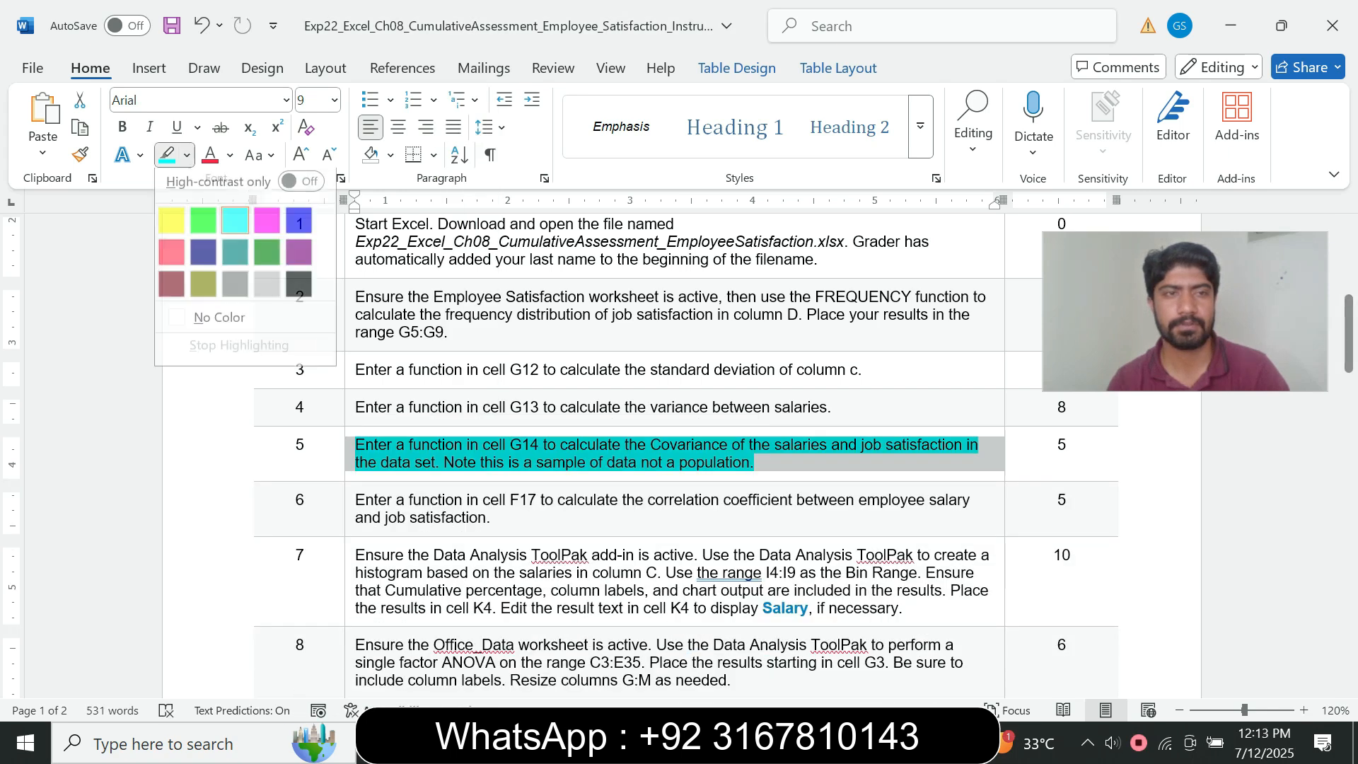
click(212, 316)
Set the step 6 instruction text to 14 pt, highlight it in turquoise and read the correlation task.
click(351, 506)
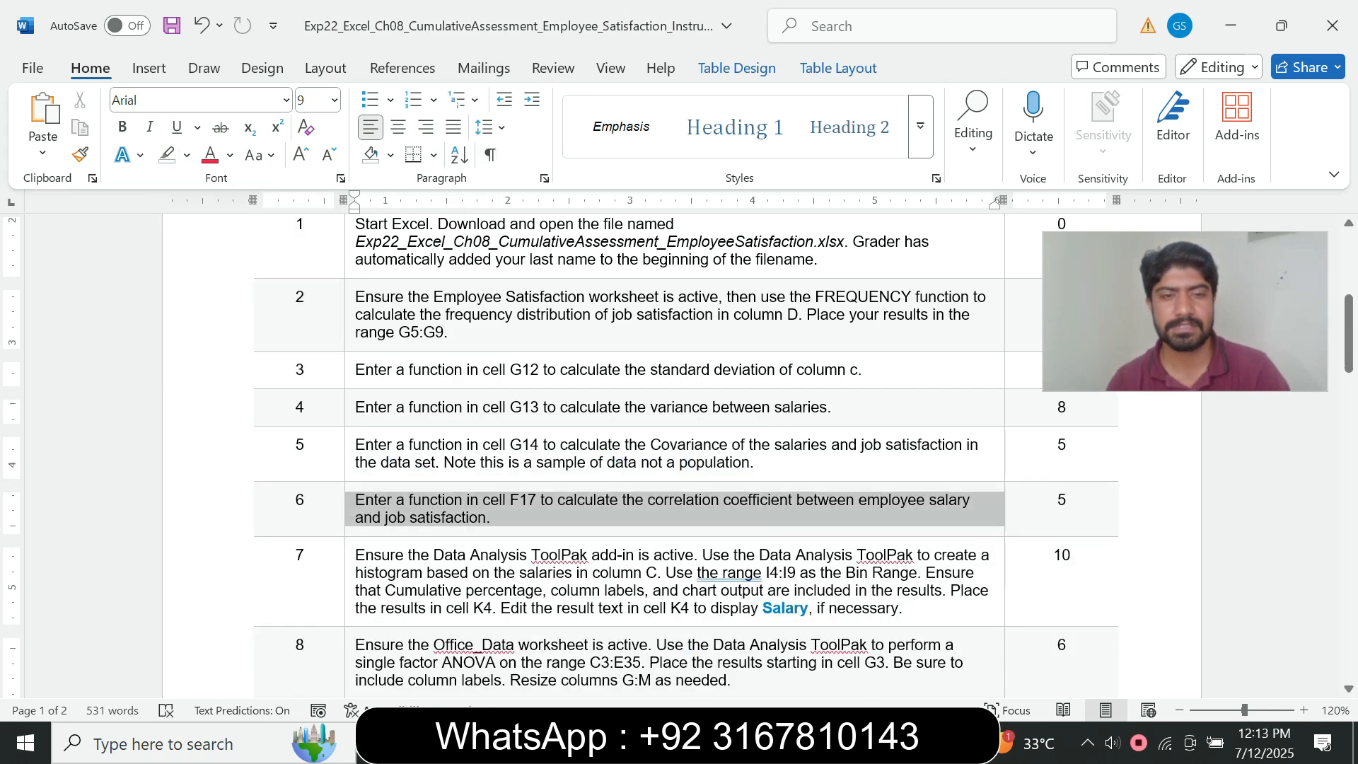
click(476, 466)
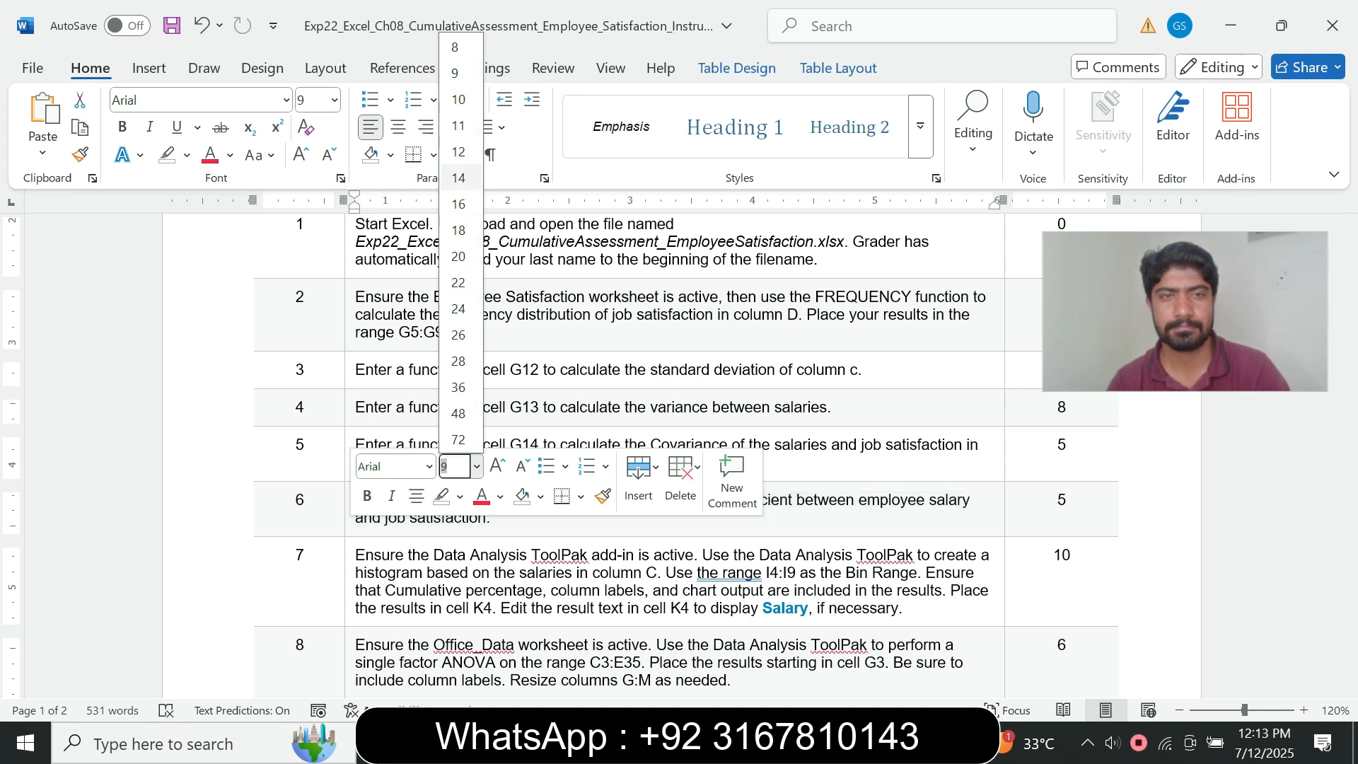
click(459, 199)
click(186, 155)
click(234, 228)
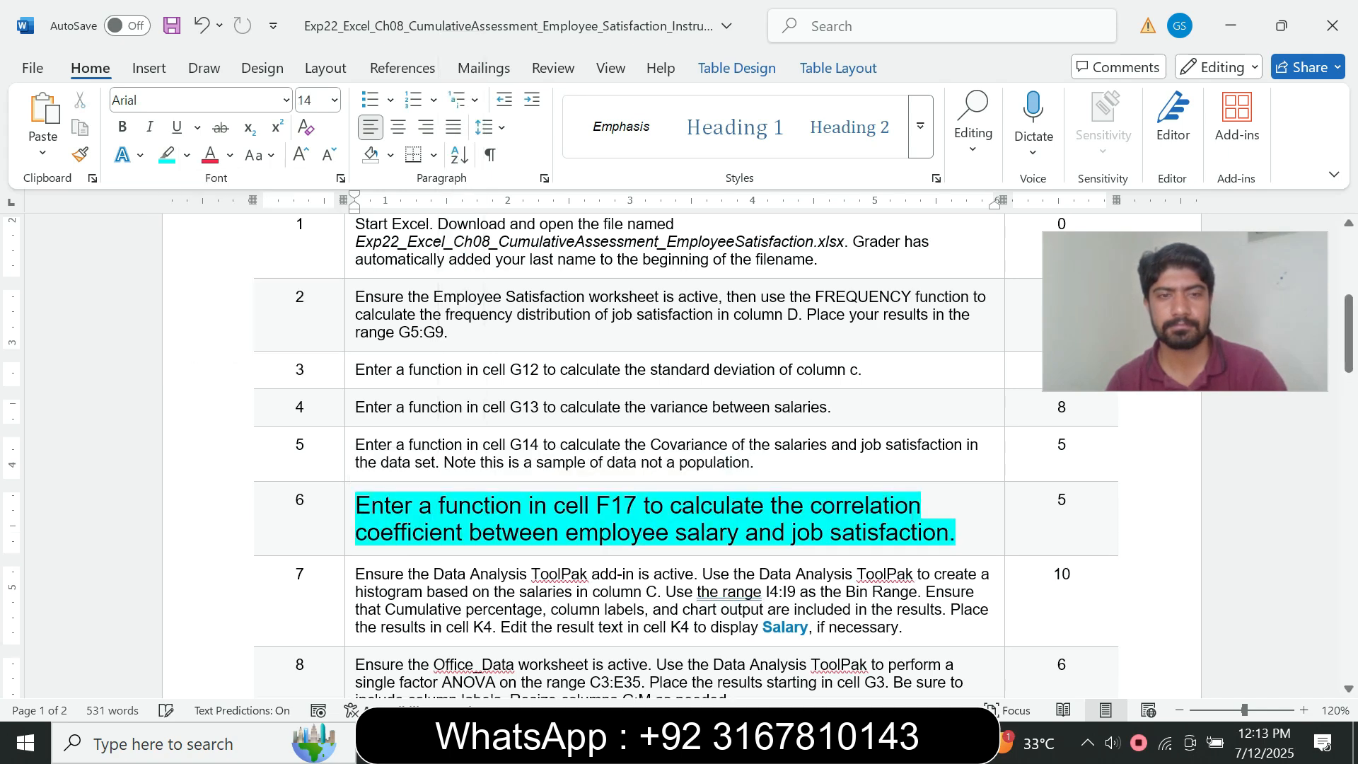
drag(1347, 333, 1348, 340)
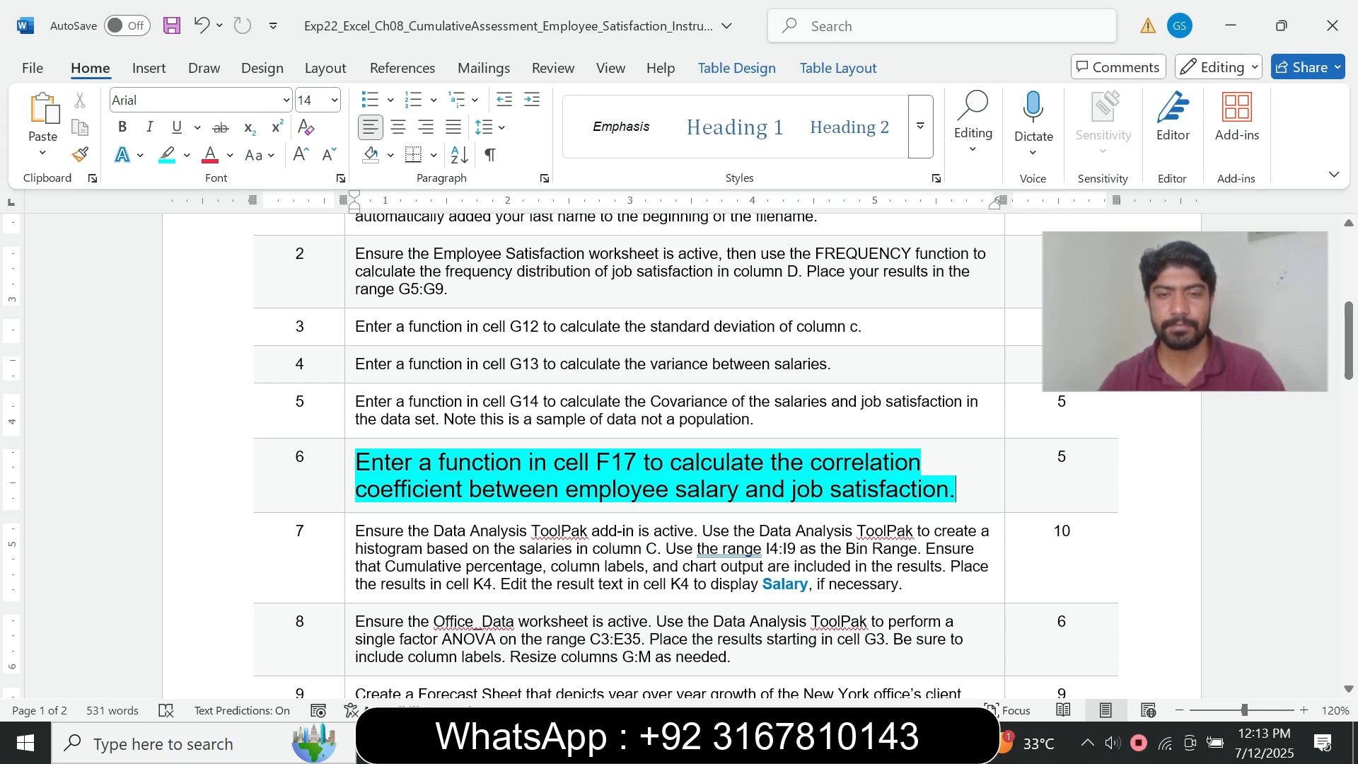
double_click(624, 462)
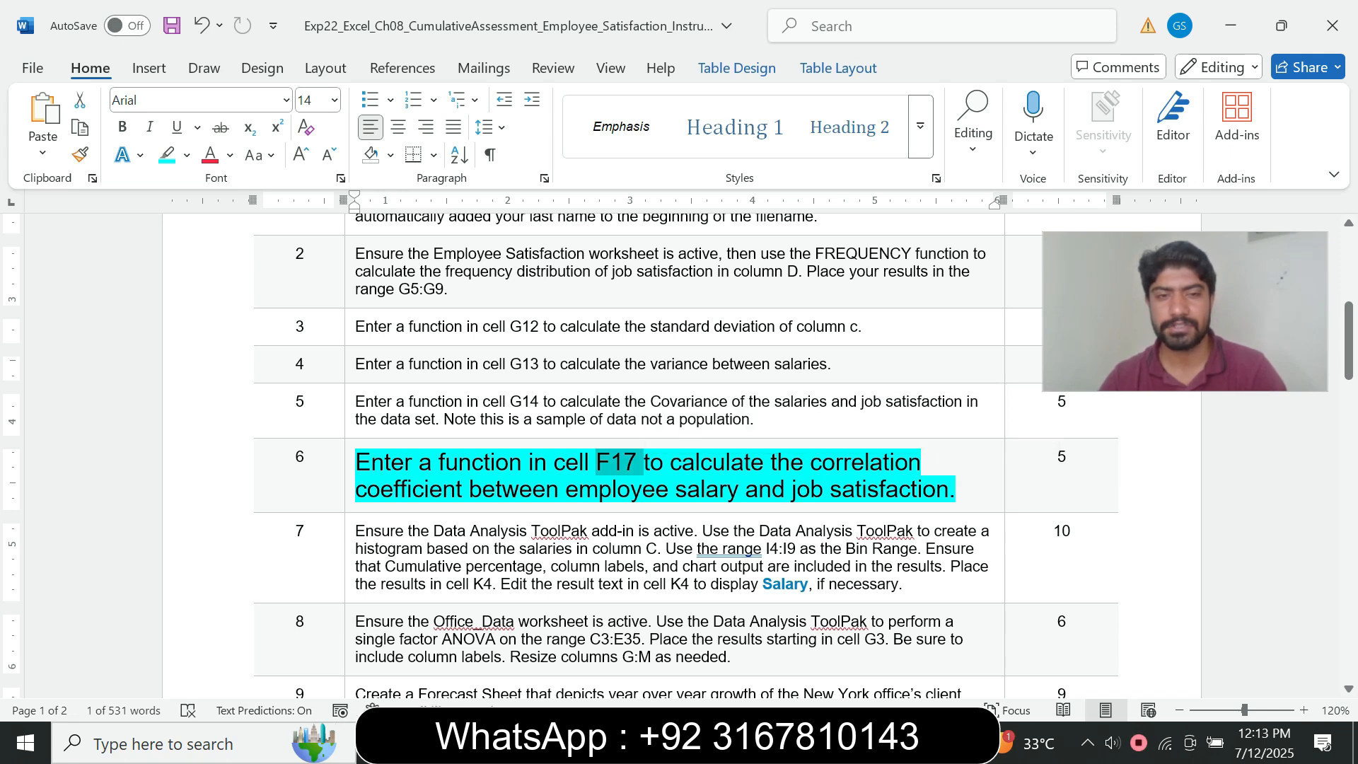
drag(423, 490, 521, 489)
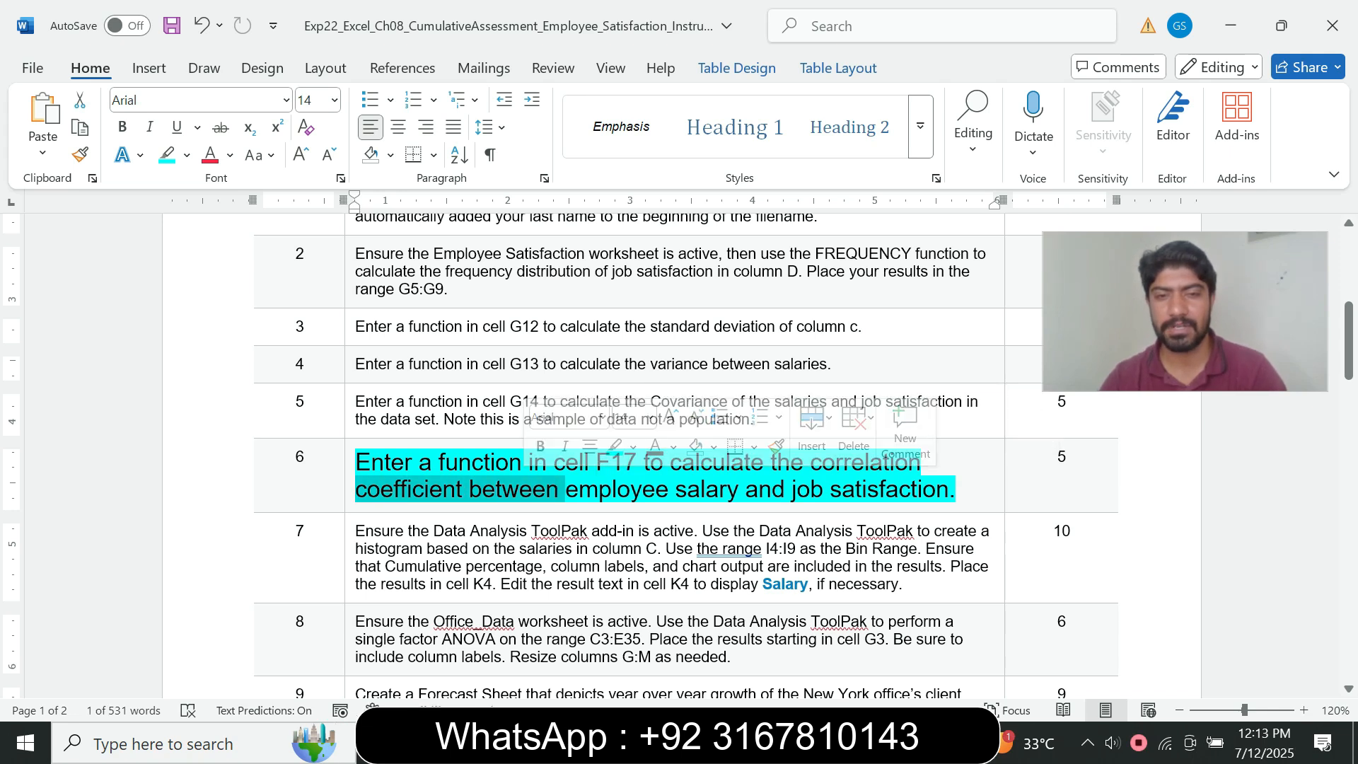
drag(676, 488, 789, 488)
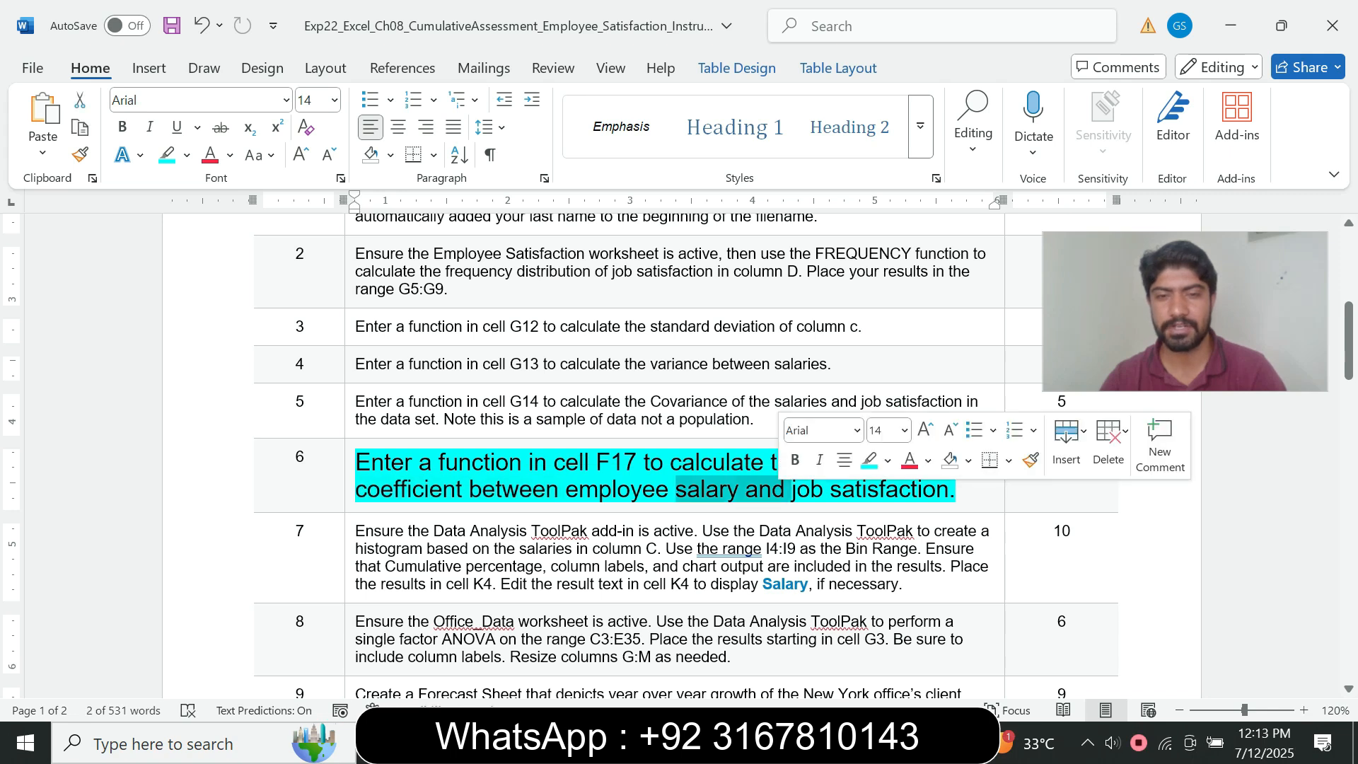
click(554, 463)
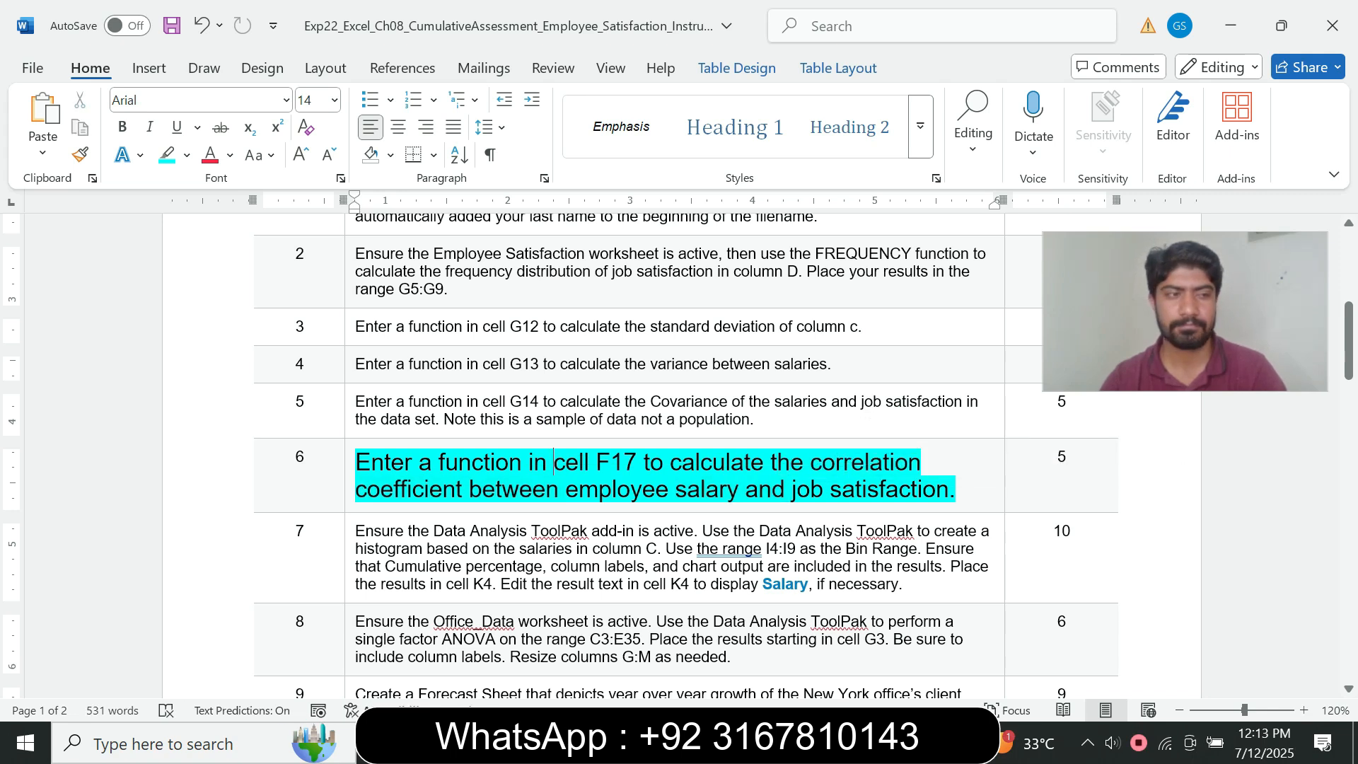
drag(432, 462, 581, 463)
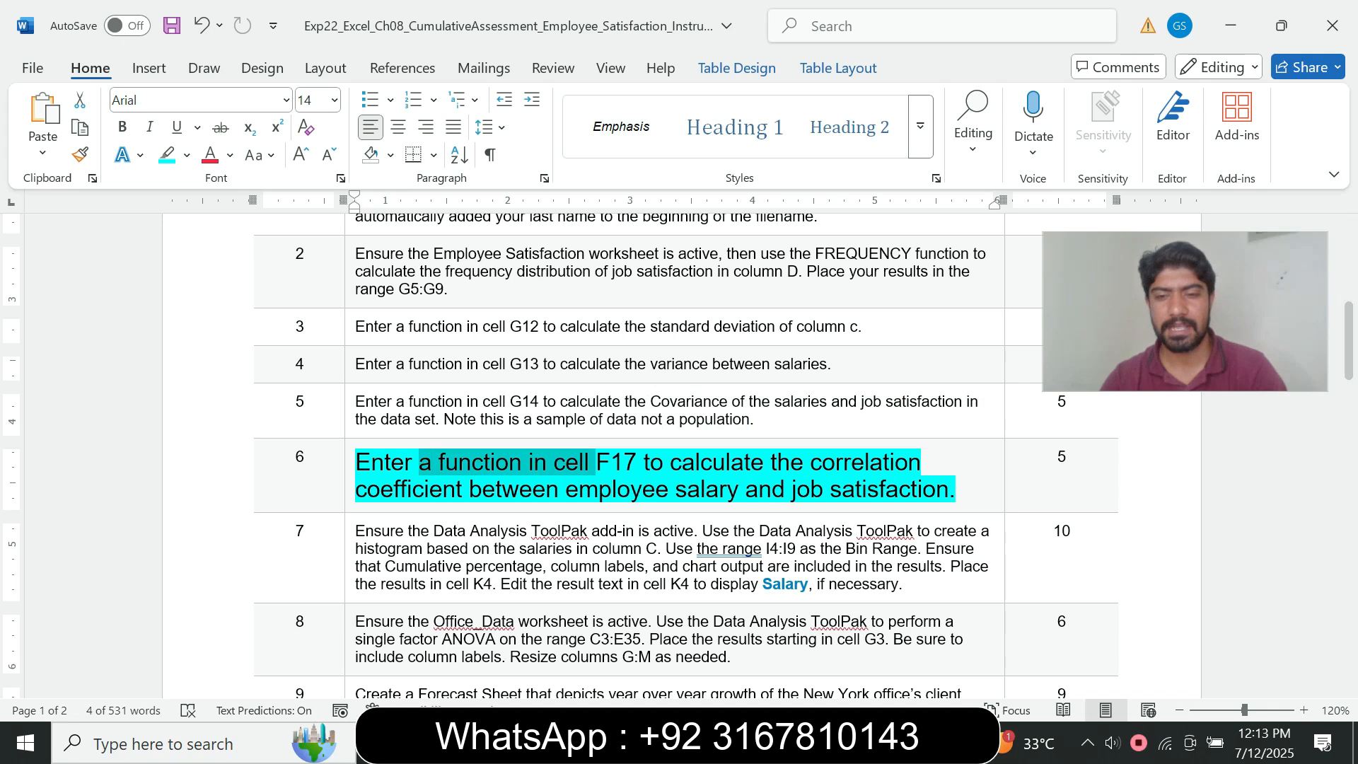
Switch to the Excel workbook and enter =CORREL(C4:C53,D4:D53) in cell F17 for the correlation between salary and job satisfaction.
key(alt+Tab)
click(536, 625)
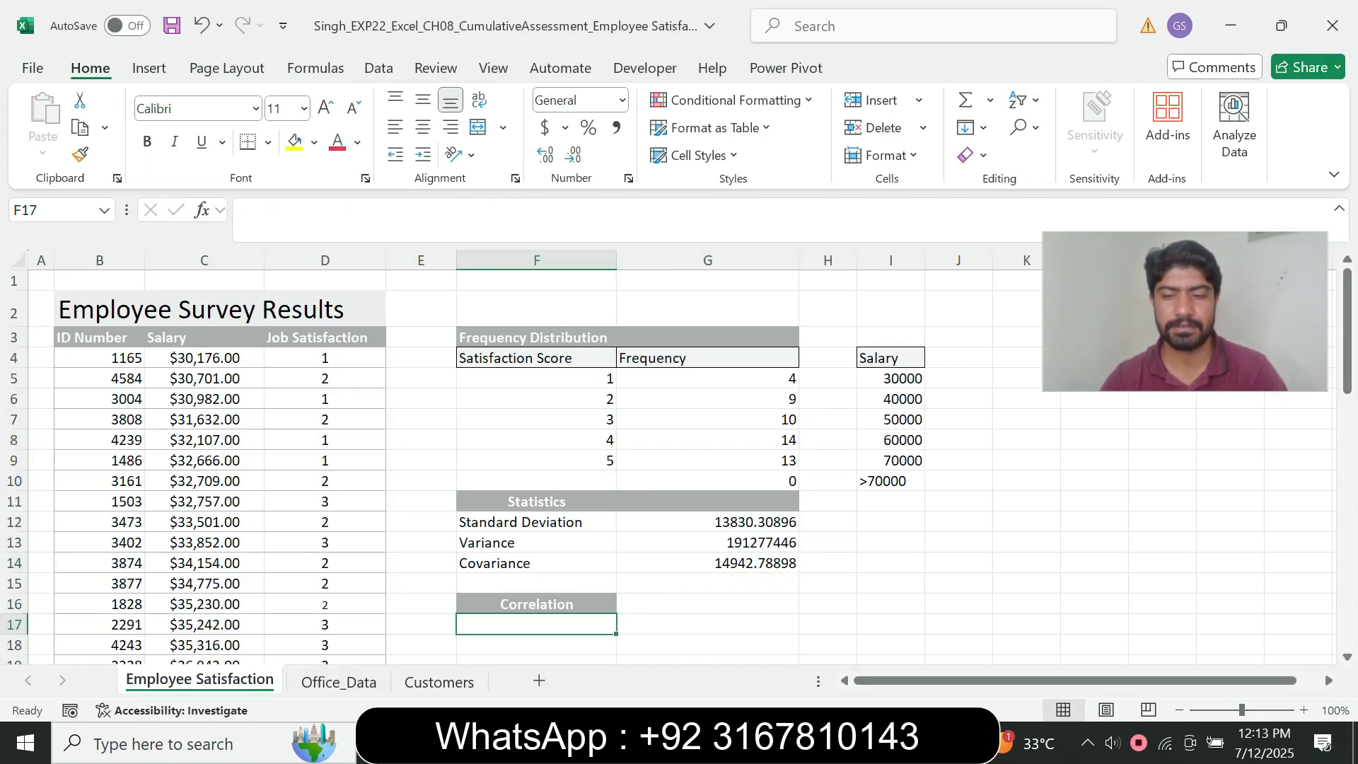
text(=)
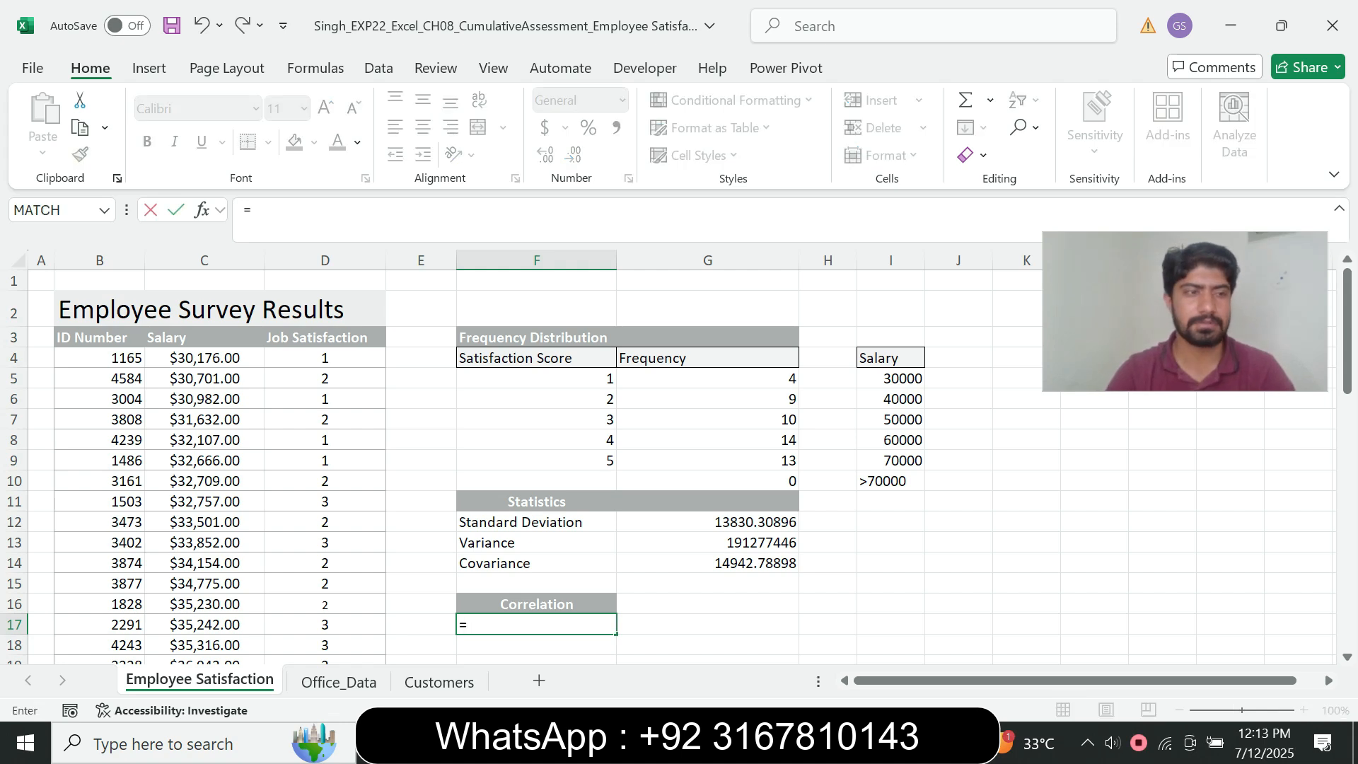
text(cor)
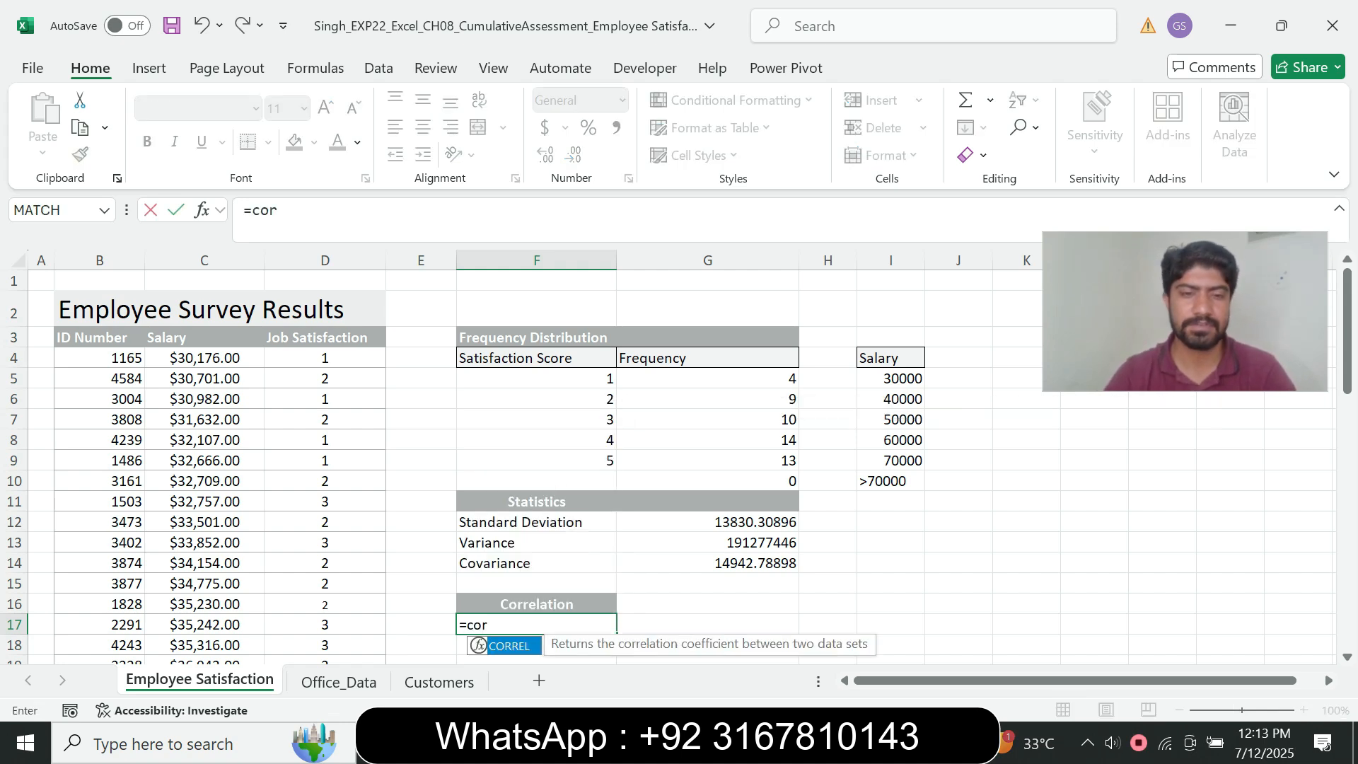
key(Tab)
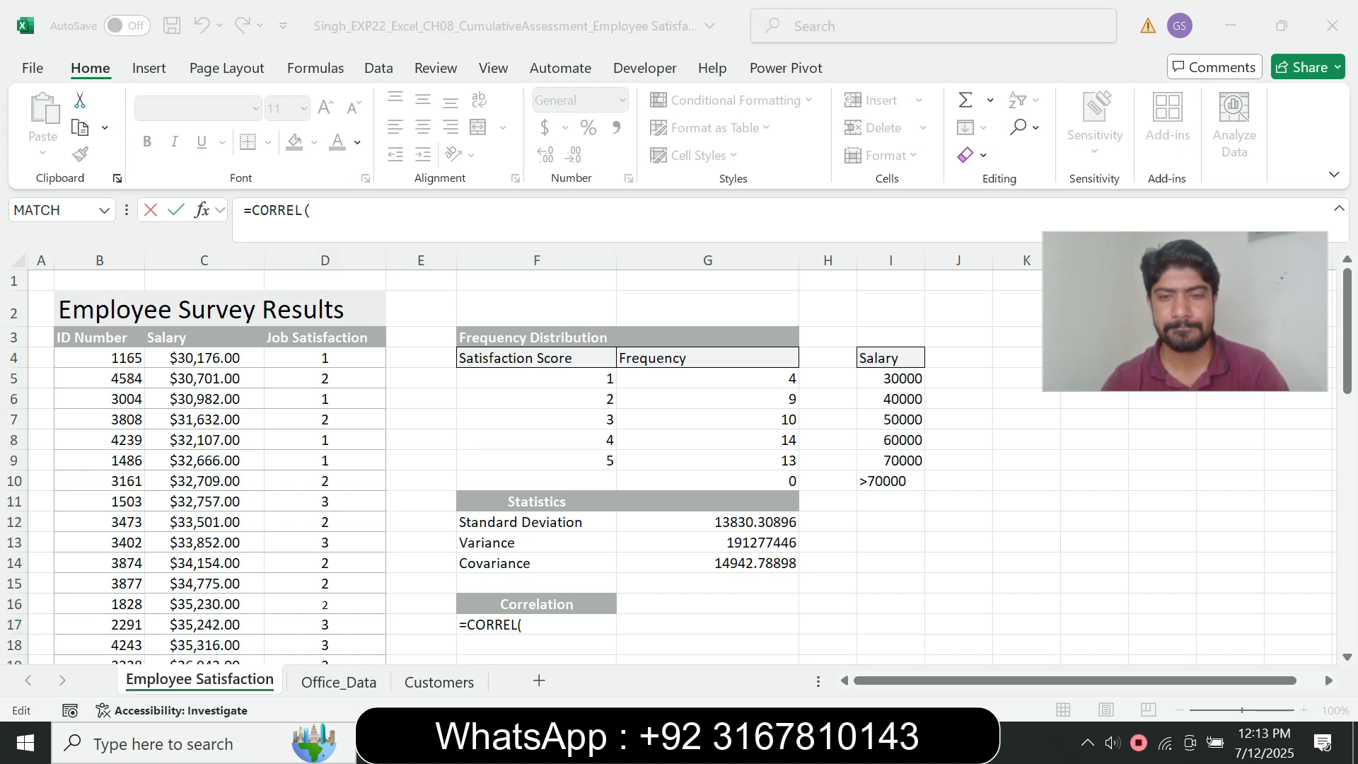
key(alt+Tab)
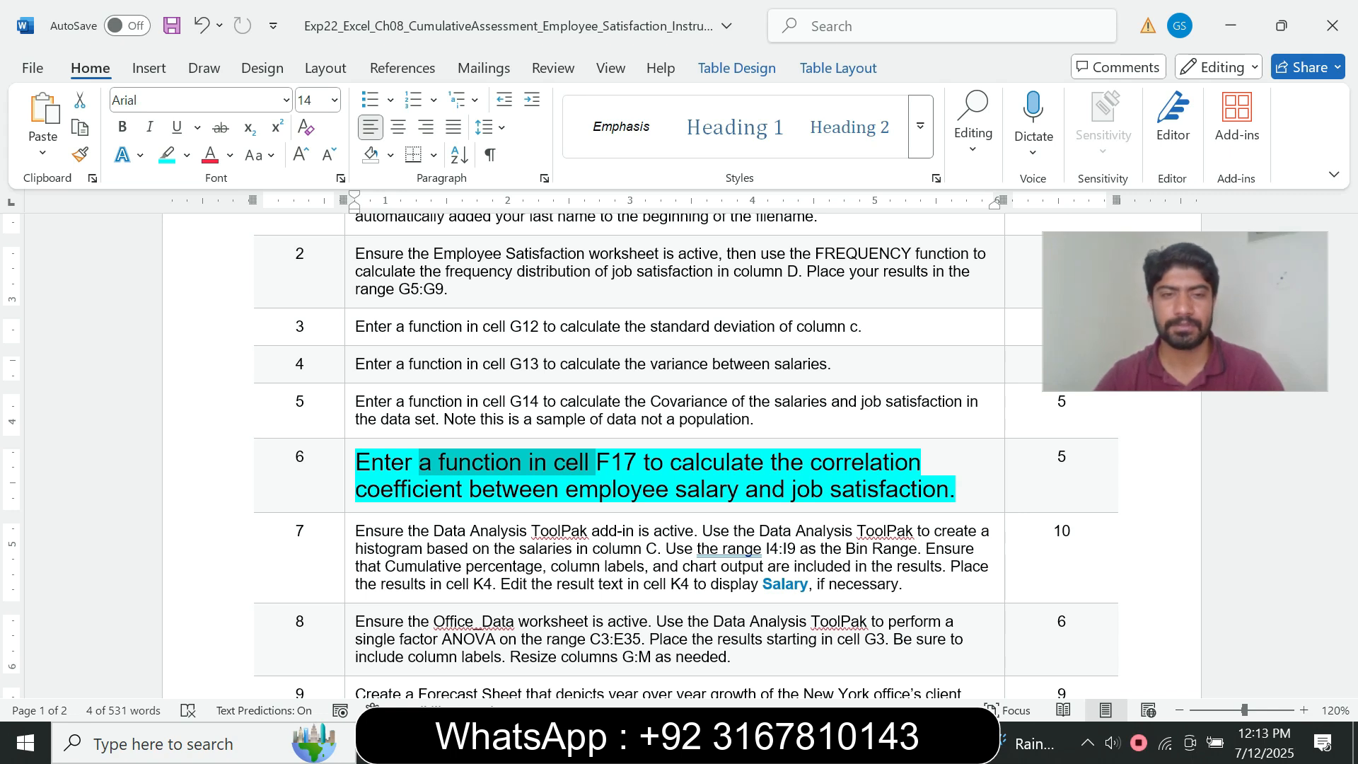
drag(566, 489, 701, 489)
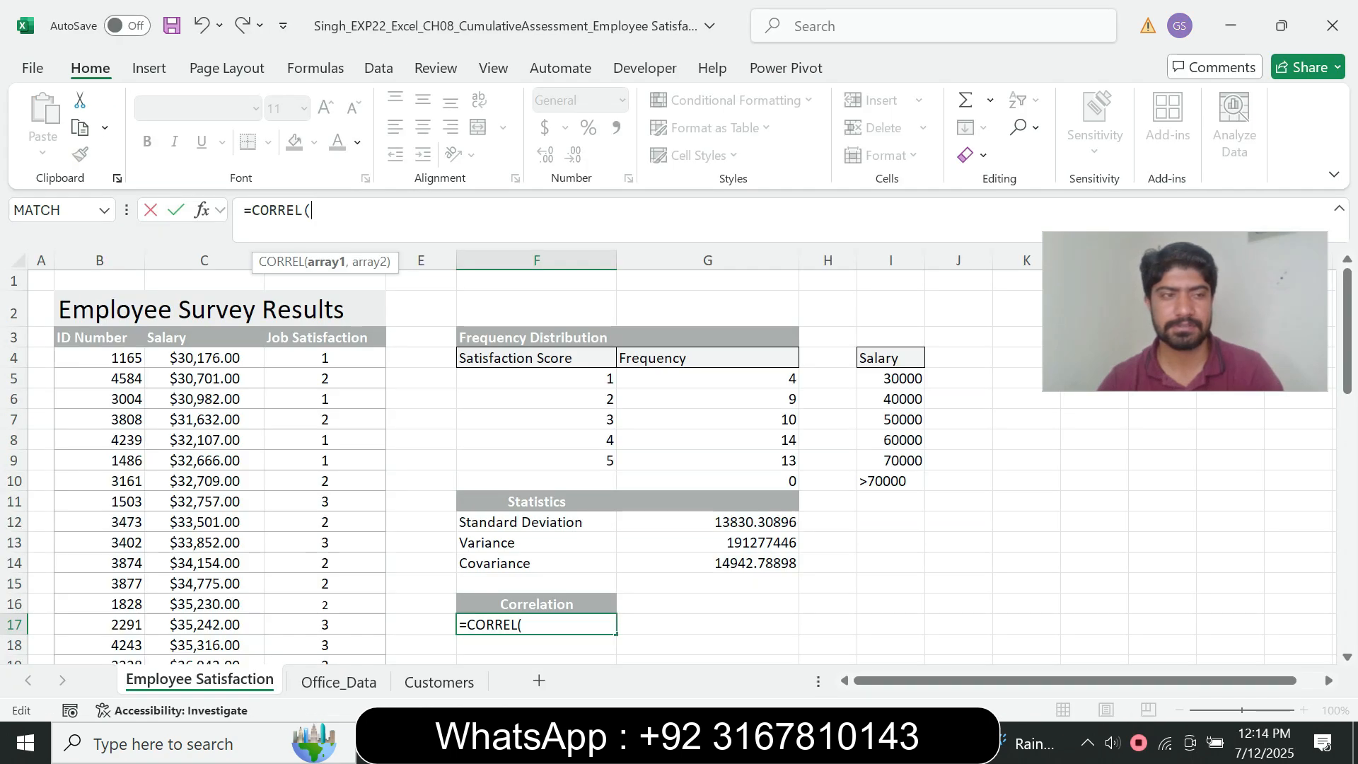
drag(204, 358, 205, 630)
text(,)
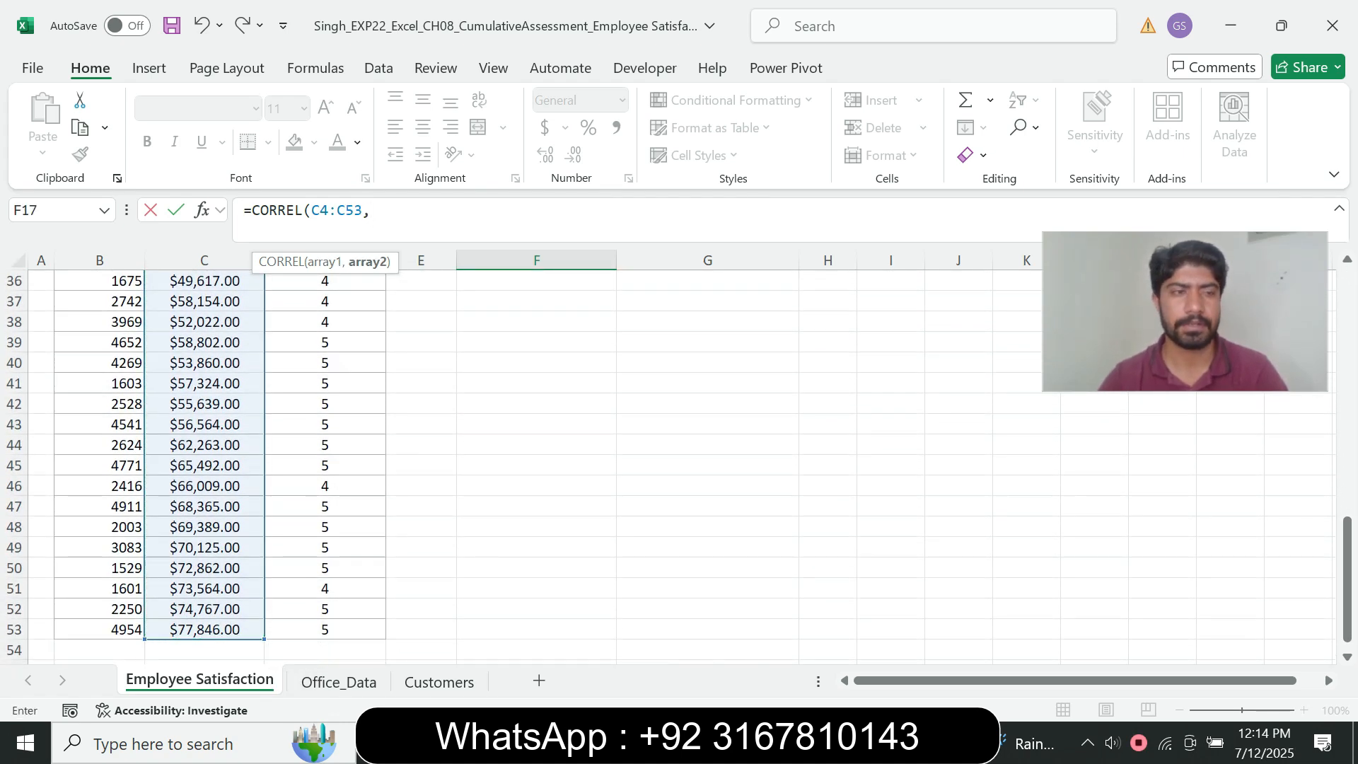
drag(1347, 578, 1347, 330)
drag(276, 357, 386, 636)
scroll(208, 447, down, 1)
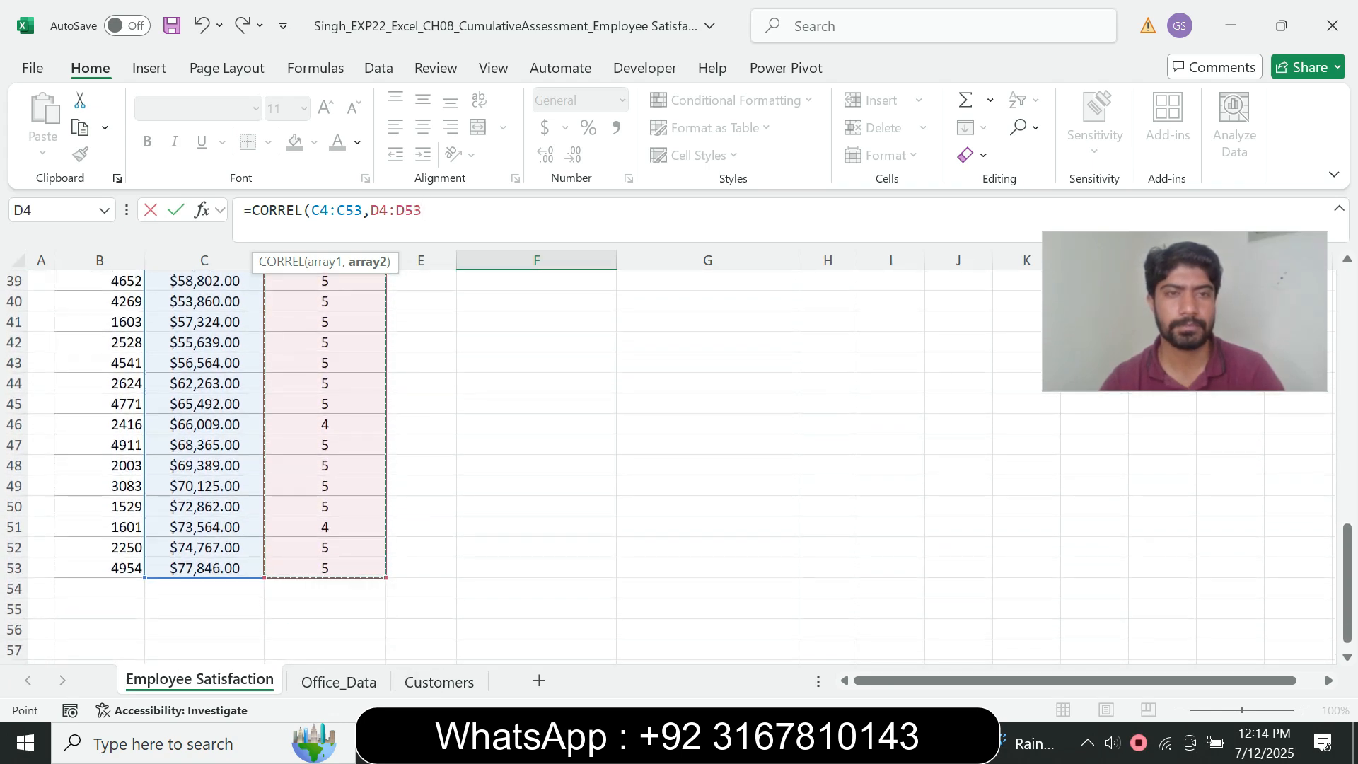
text())
key(Return)
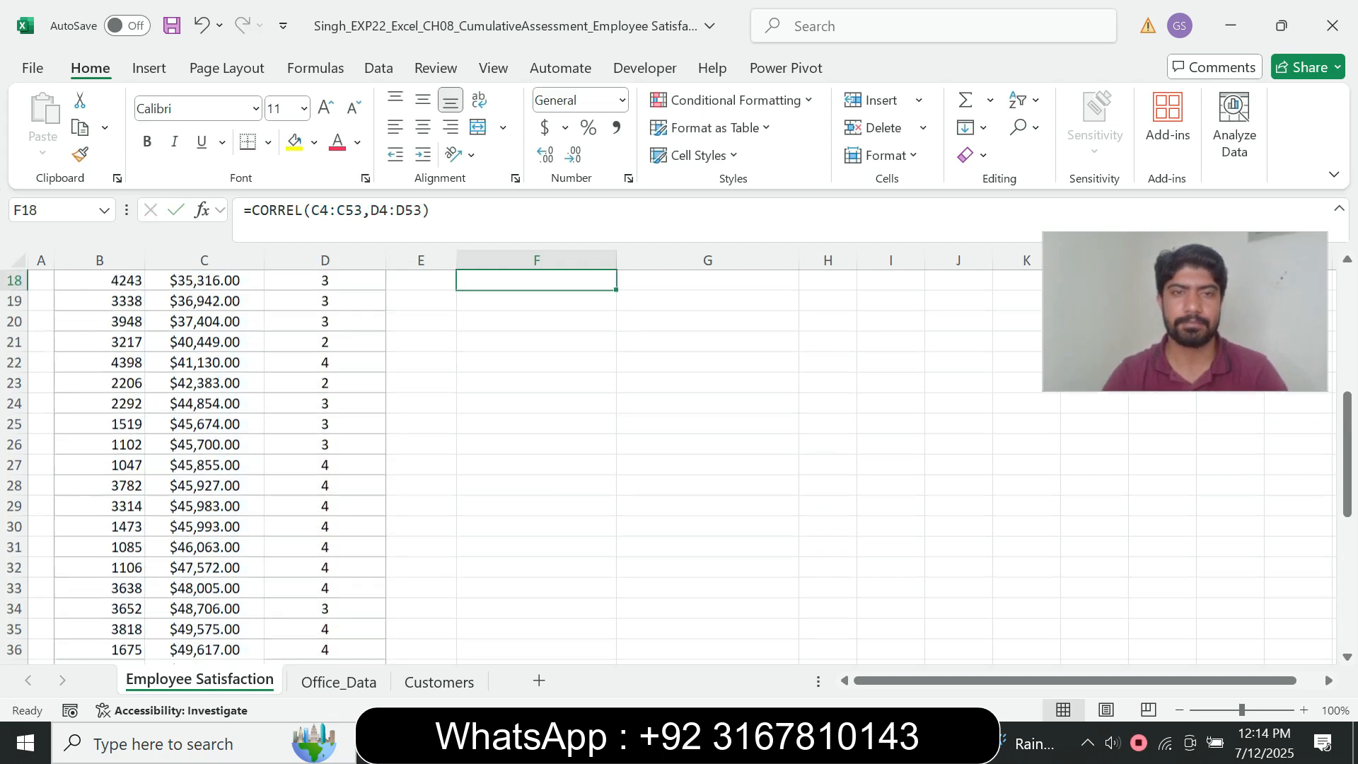
drag(1347, 453, 1347, 329)
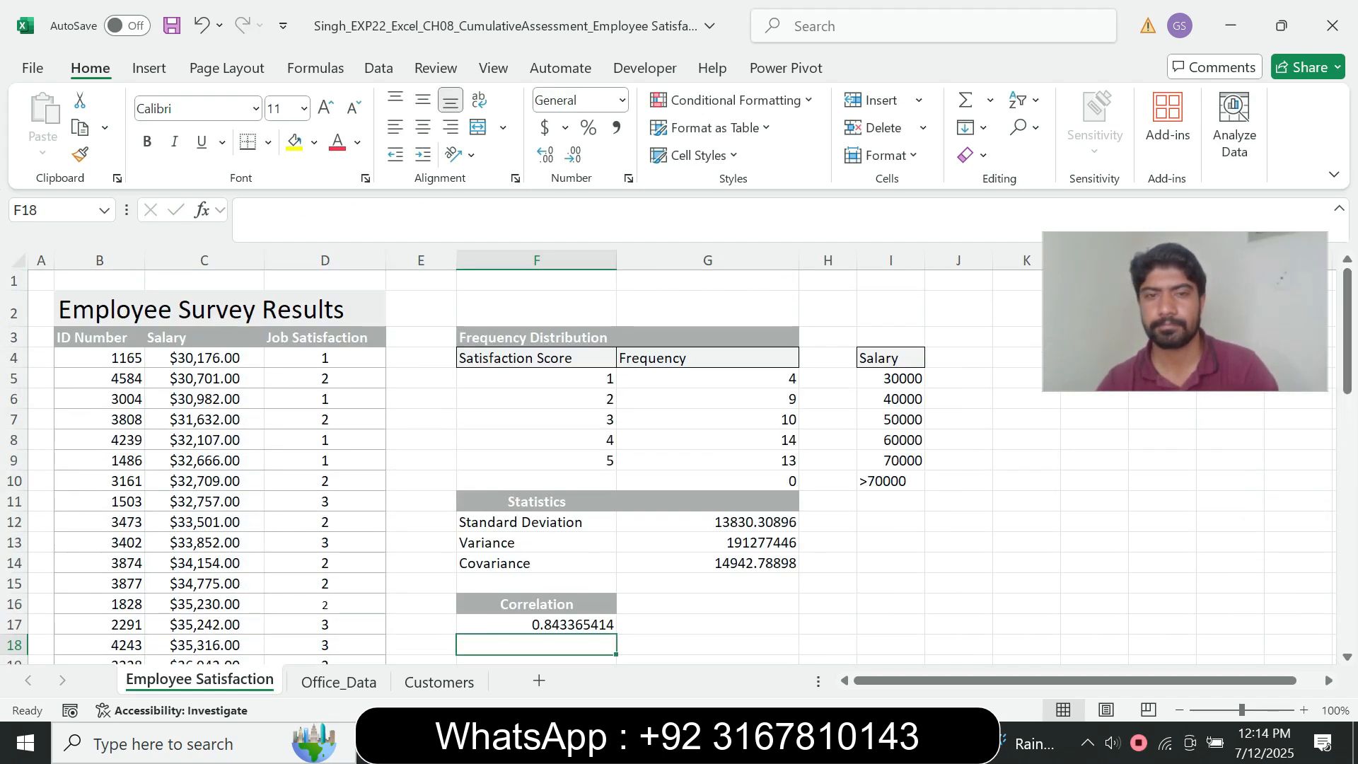
Switch back to the Word instructions, return the step 6 instruction text to 9 pt and clear its highlight.
key(alt+Tab)
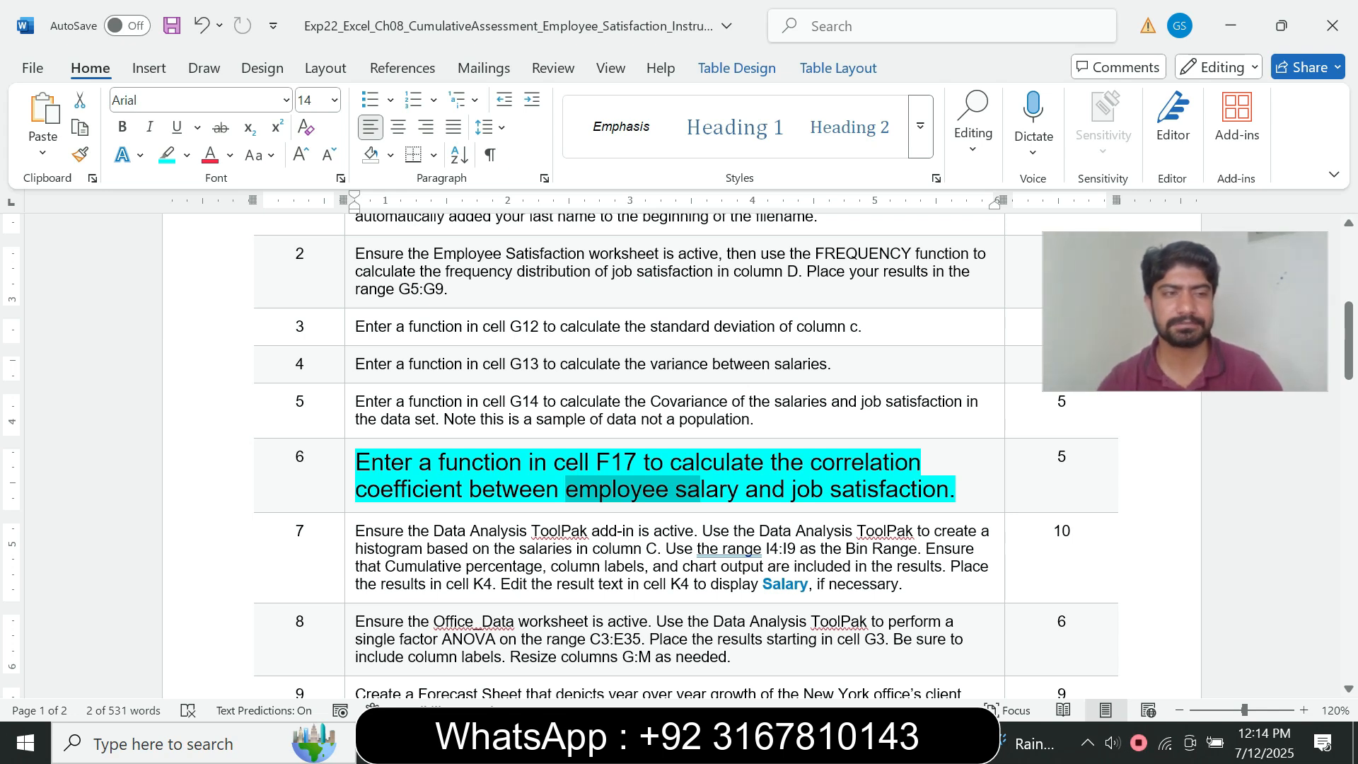
click(350, 493)
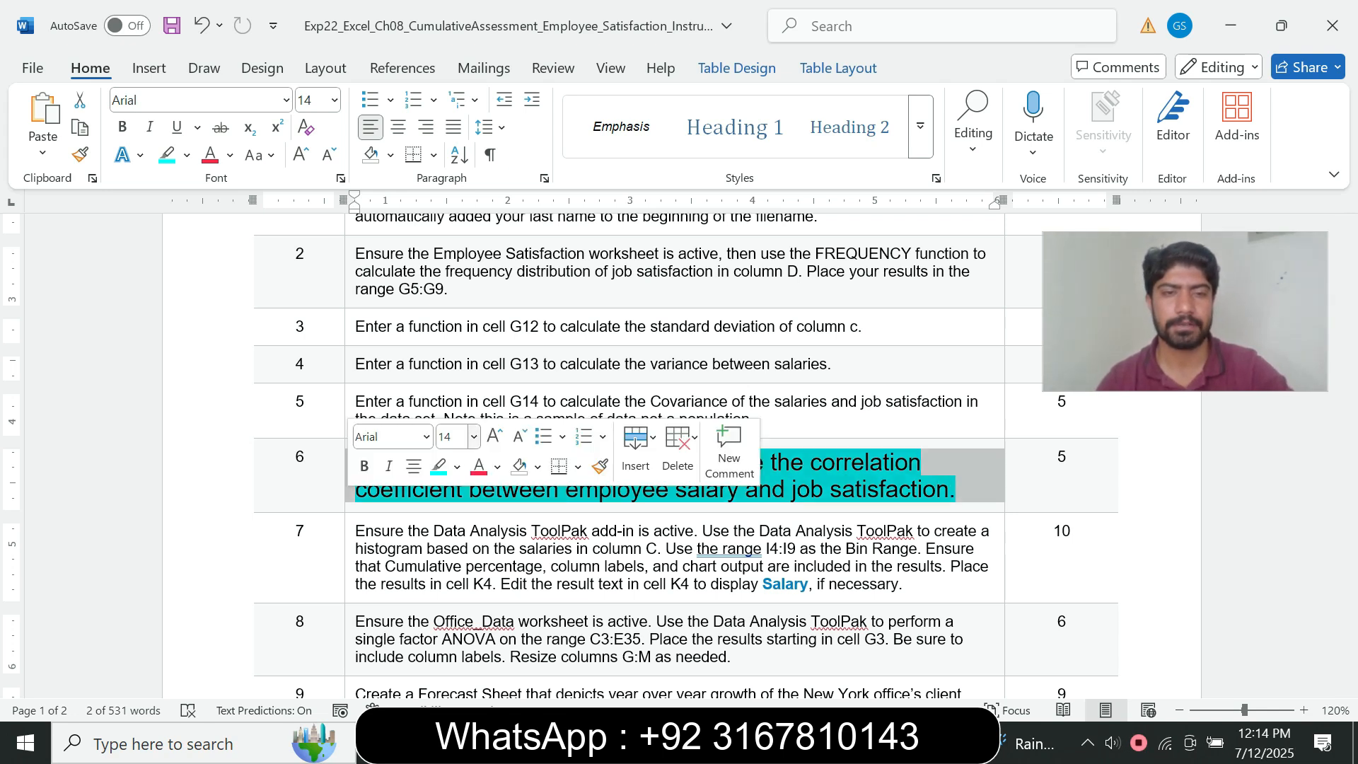
click(474, 437)
click(453, 43)
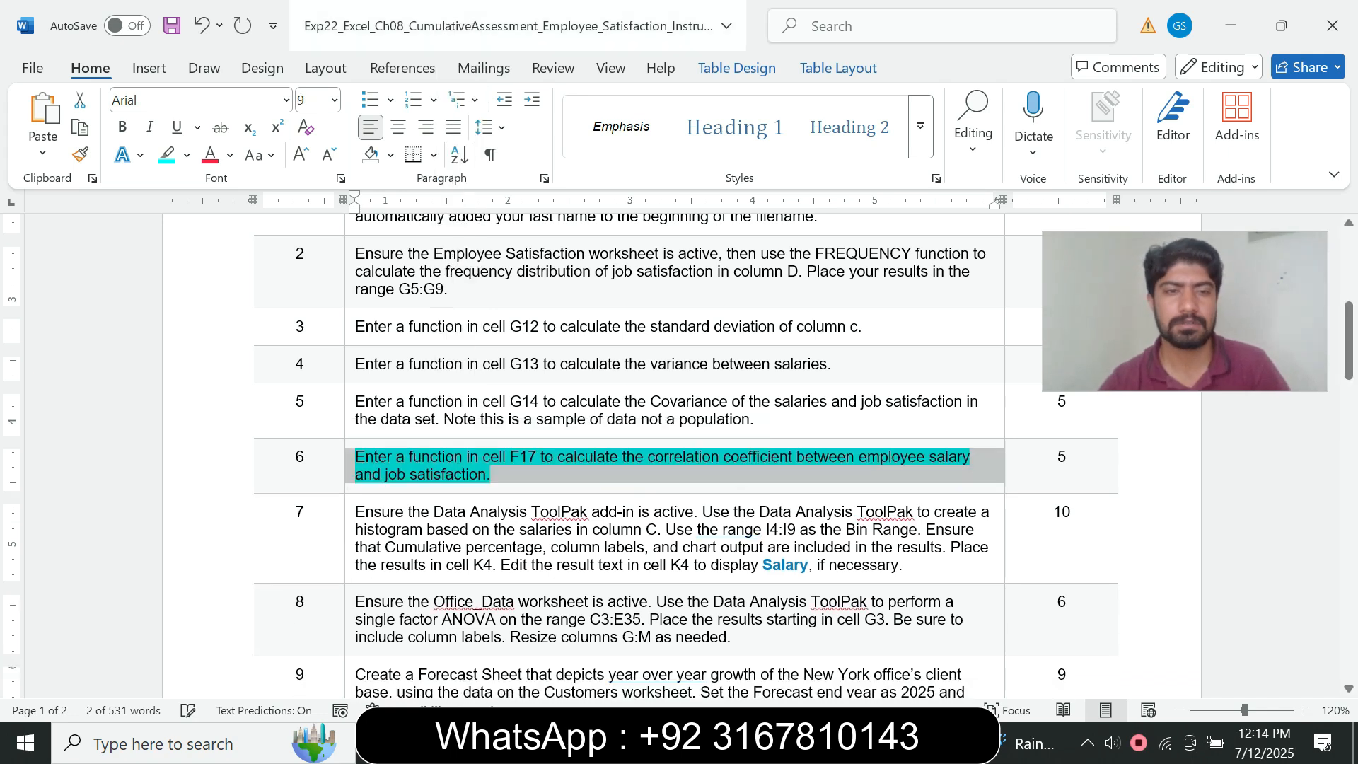
click(187, 155)
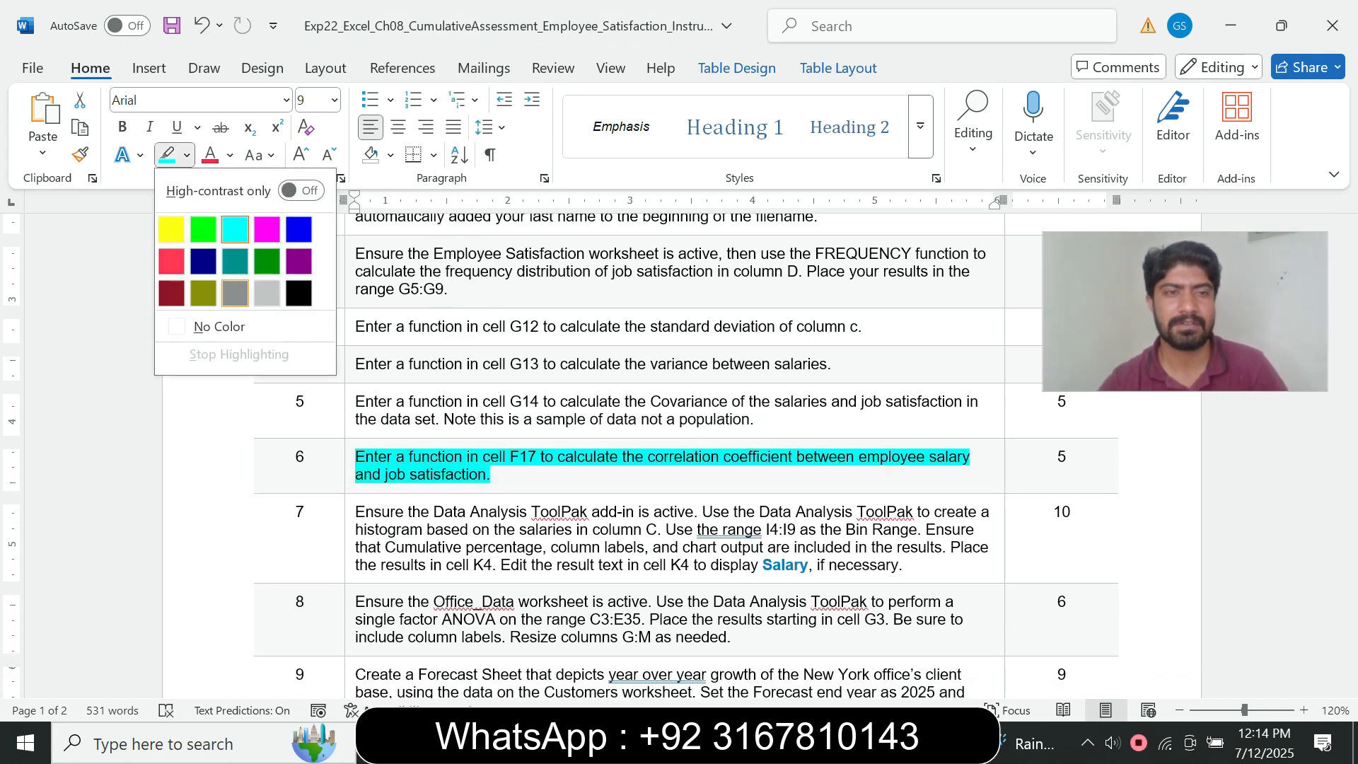
click(212, 326)
click(491, 474)
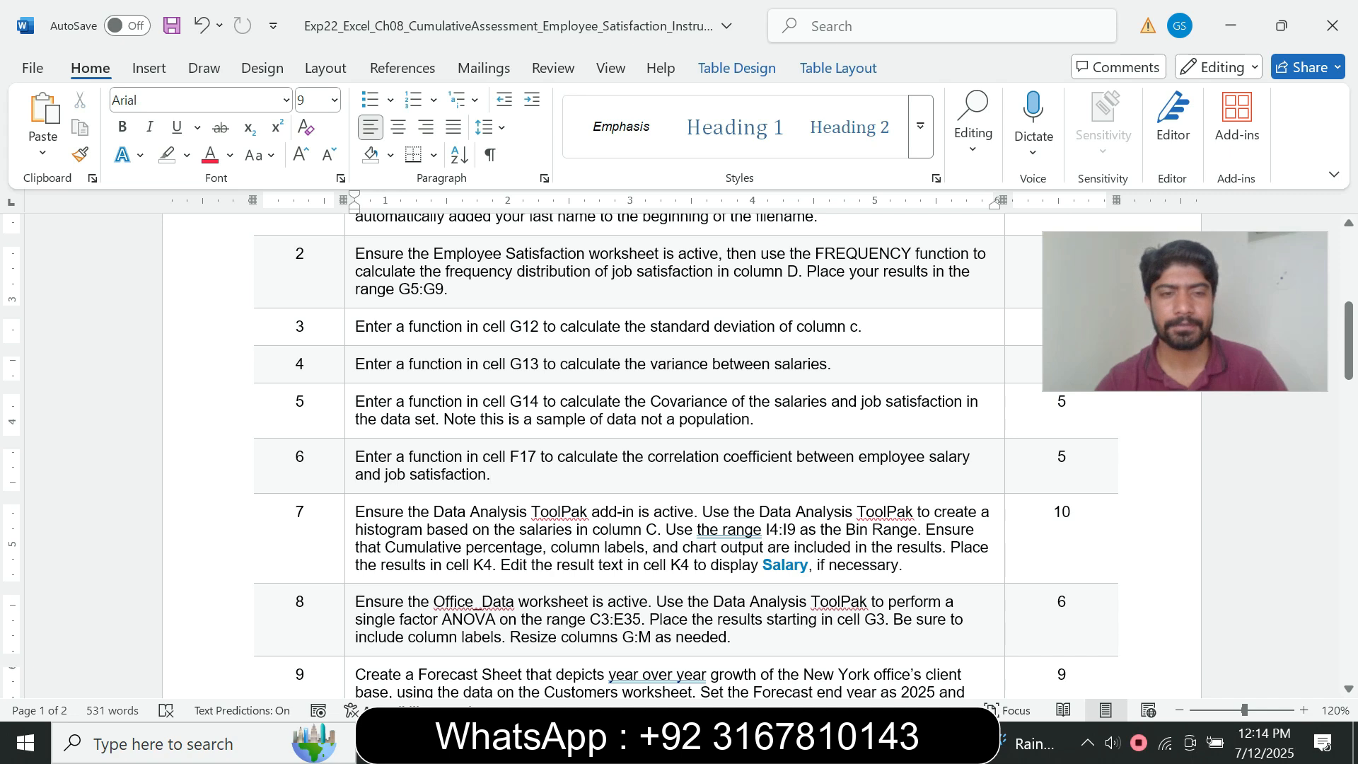
Set the step 7 instruction text to 14 pt, highlight it in turquoise and read the histogram task.
drag(903, 565, 358, 512)
click(478, 489)
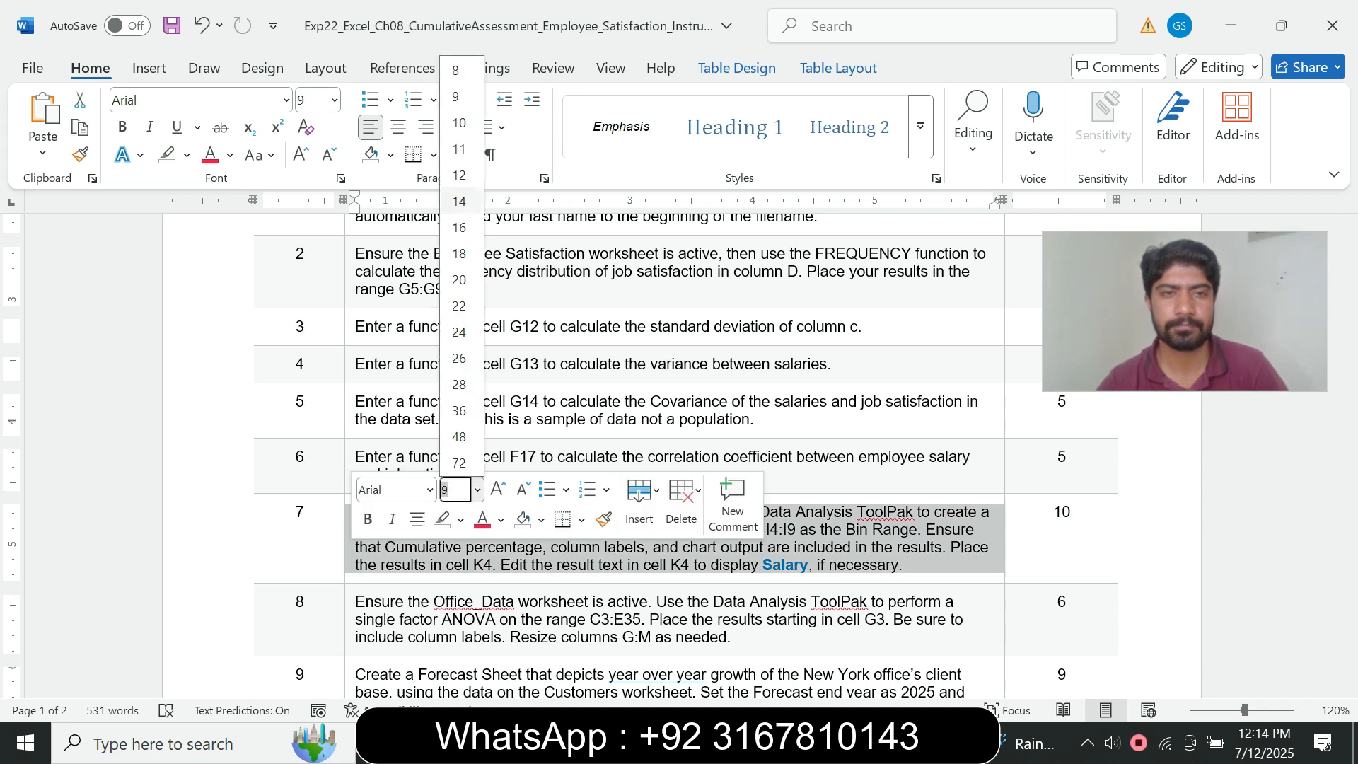
click(459, 201)
click(187, 154)
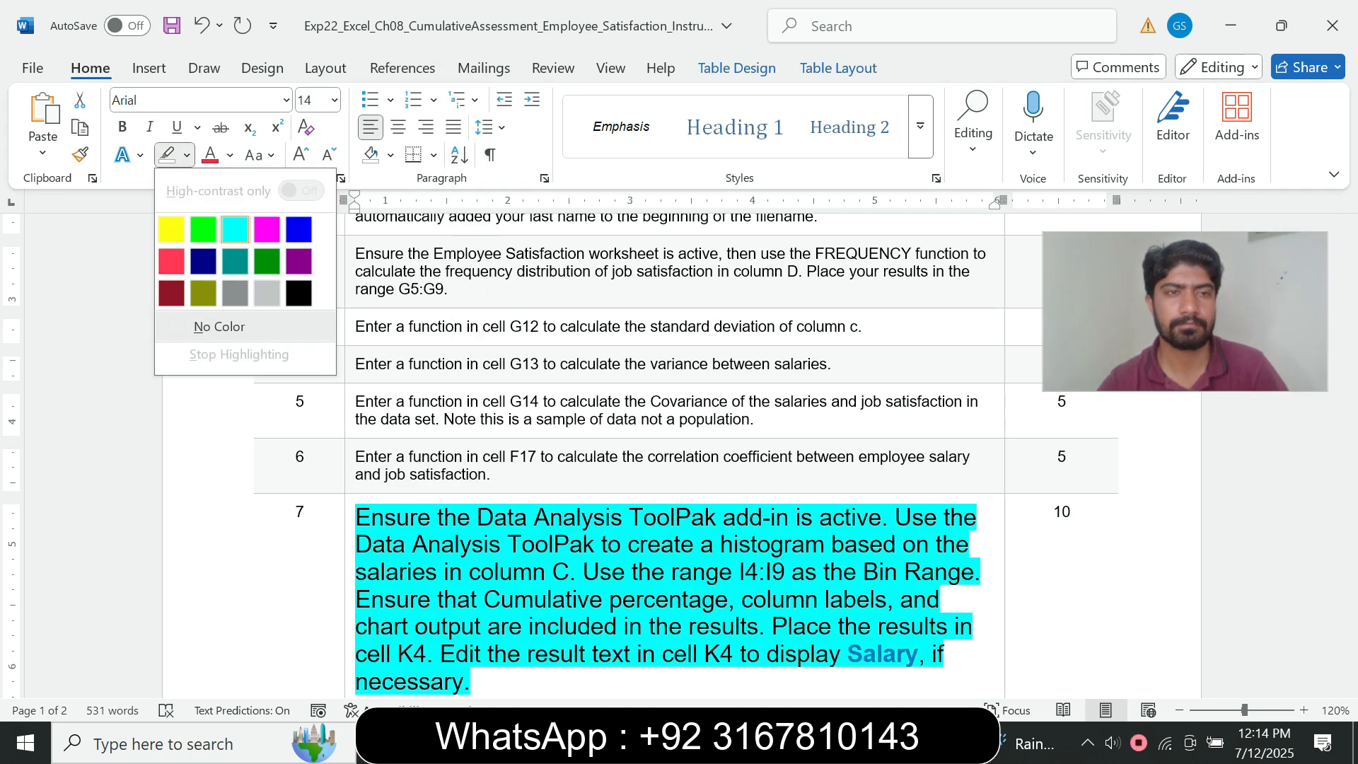
click(234, 228)
drag(1348, 336, 1348, 357)
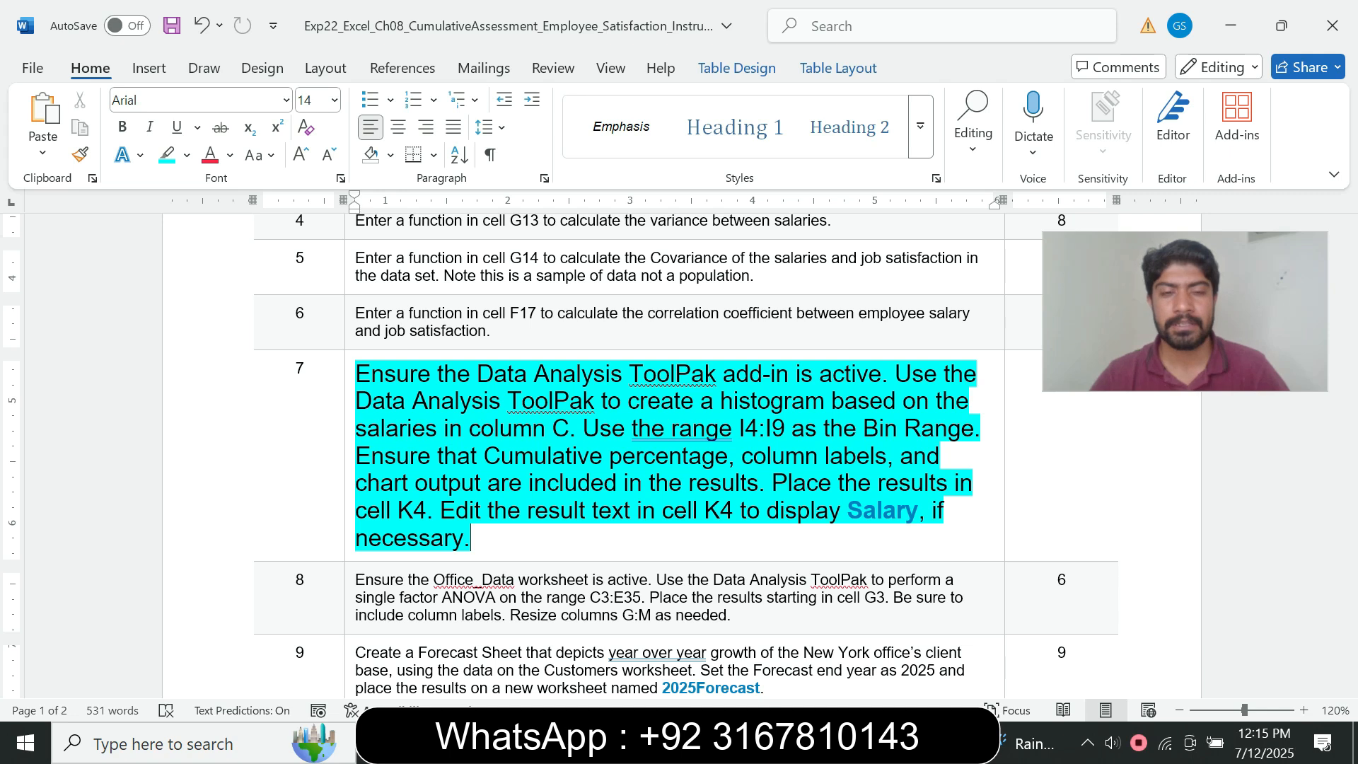
Read the step 7 histogram instructions in Word, noting the Data Analysis ToolPak requirement, the column C salaries and the bin range.
drag(357, 374, 460, 375)
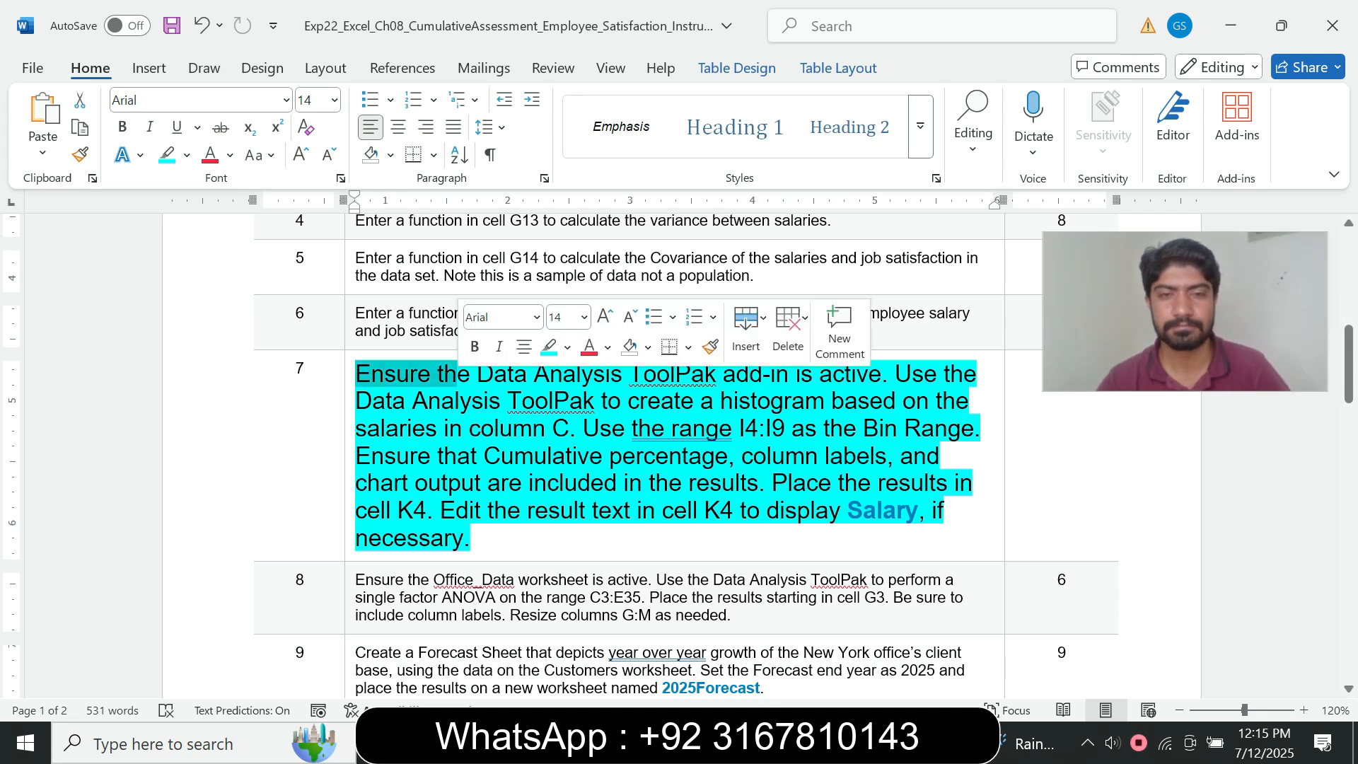
key(alt+Tab)
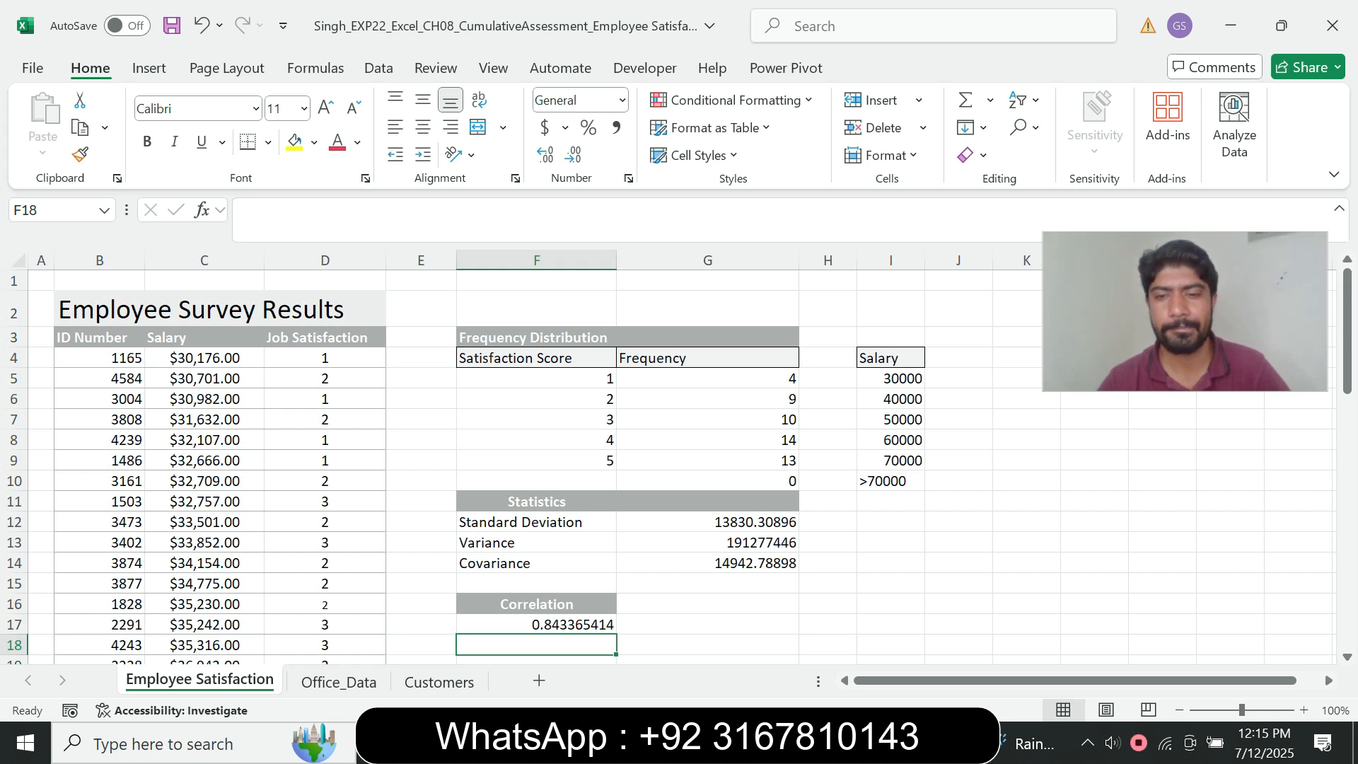
key(alt+Tab)
drag(476, 375, 762, 375)
key(alt+Tab)
key(alt+Tab)
drag(412, 401, 599, 400)
click(654, 429)
drag(701, 402, 862, 429)
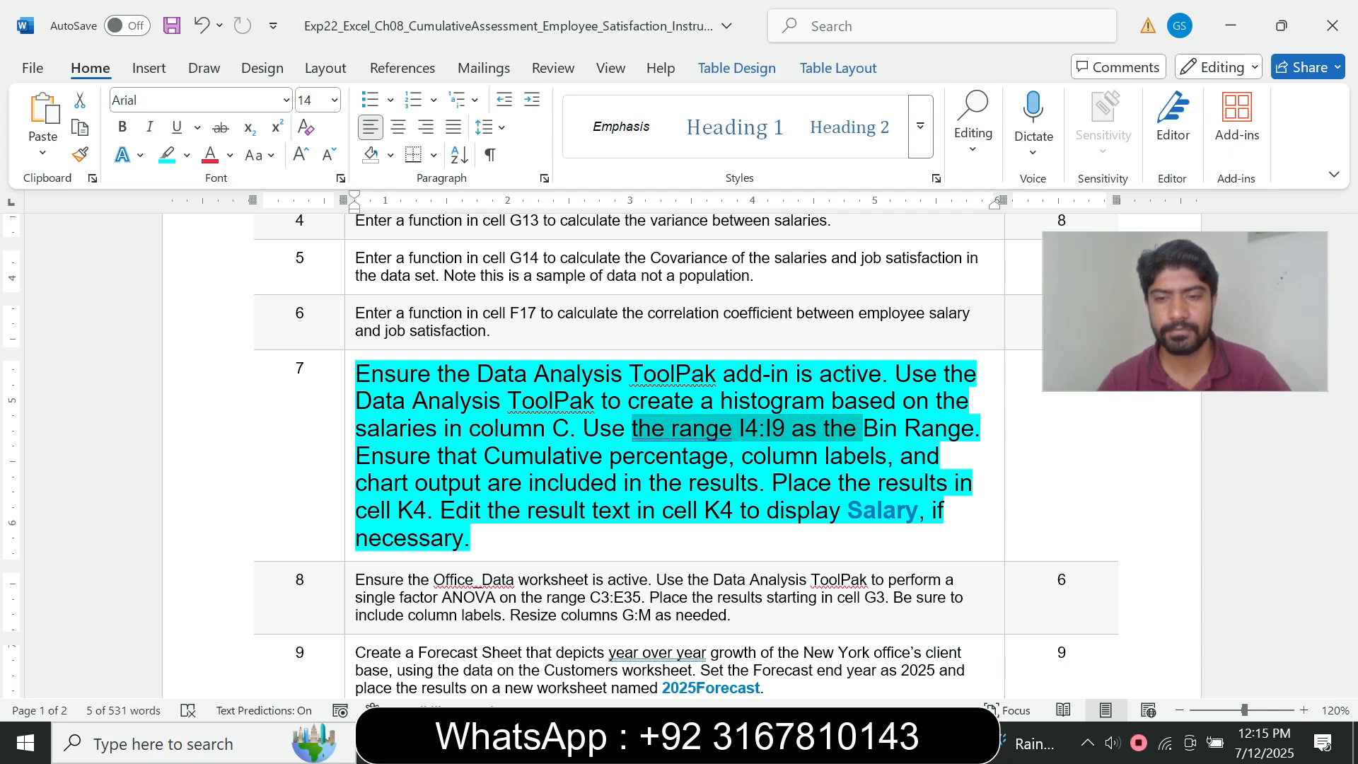
Switch to the Excel workbook, start the Data Analysis Histogram tool and set its input range to the salaries in C4:C53.
key(alt+Tab)
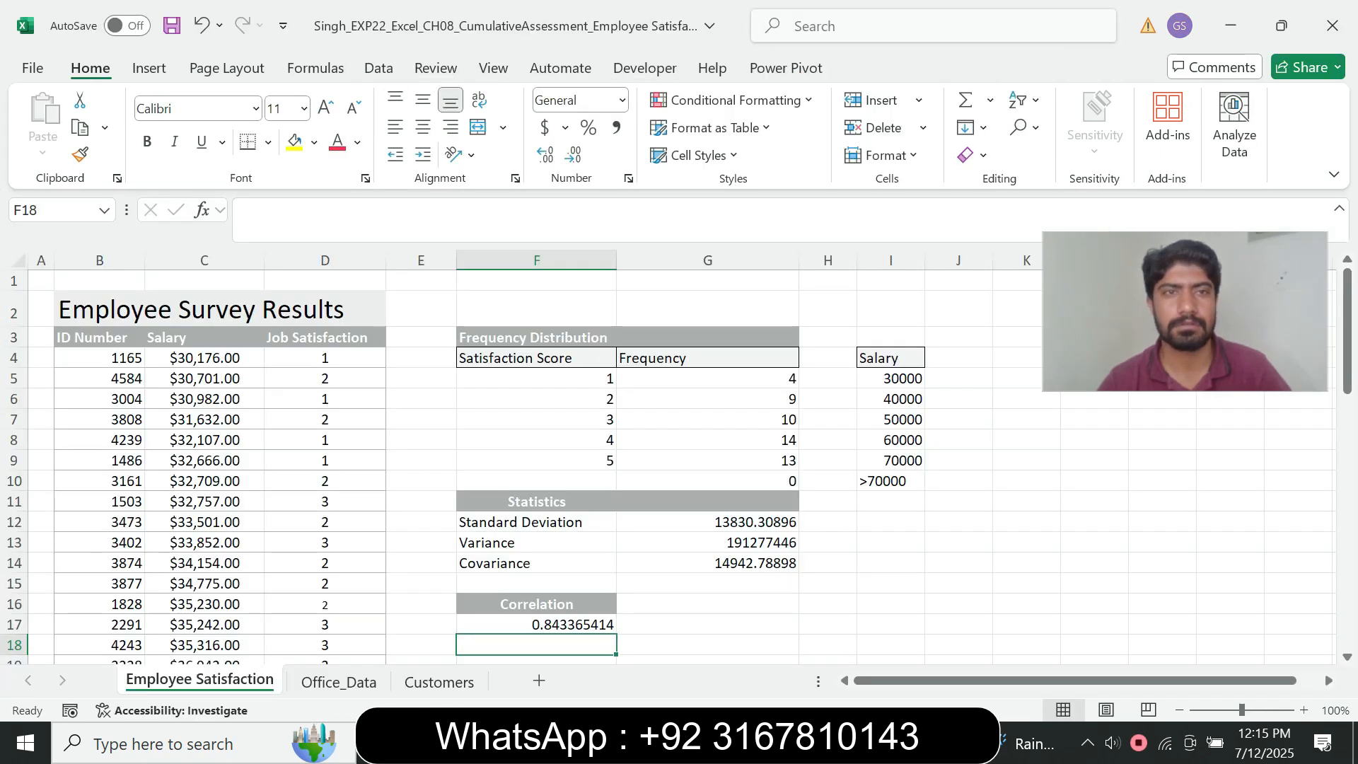
click(378, 68)
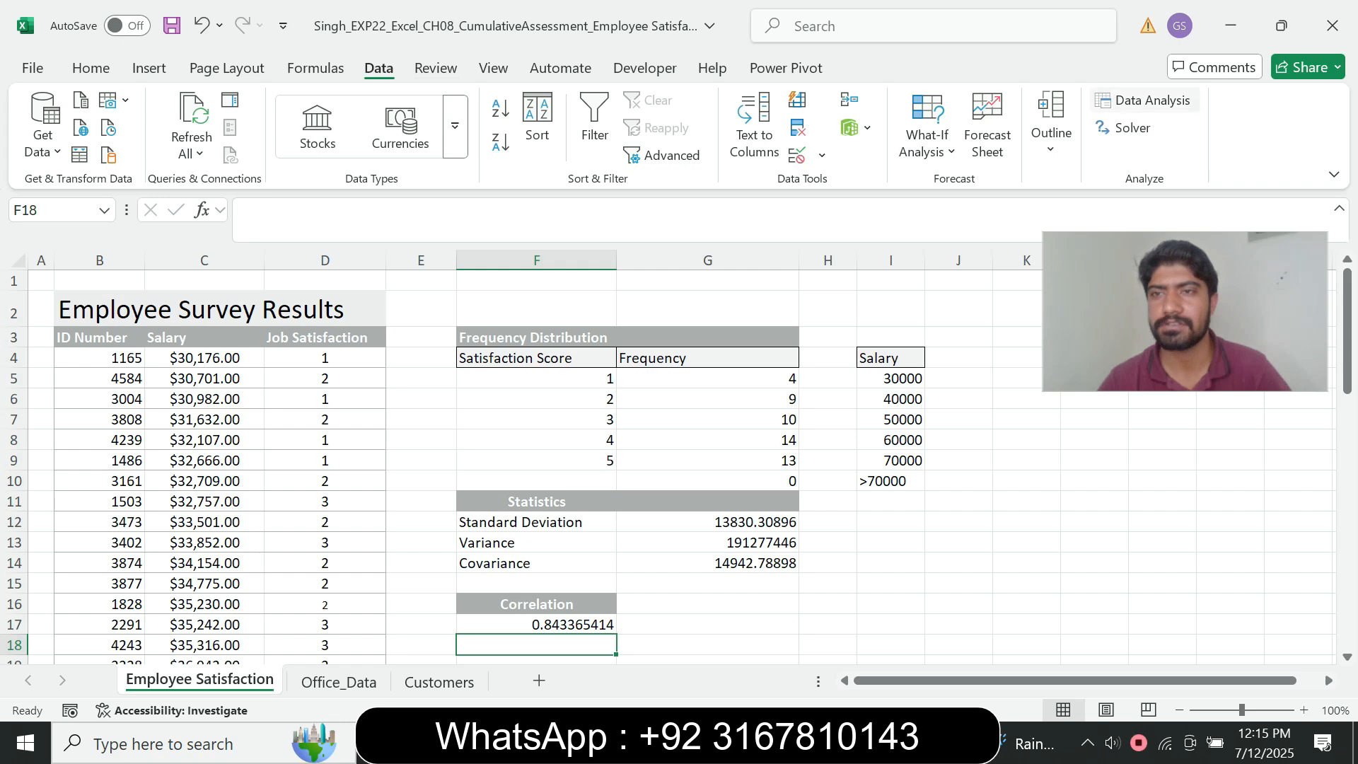
click(1143, 99)
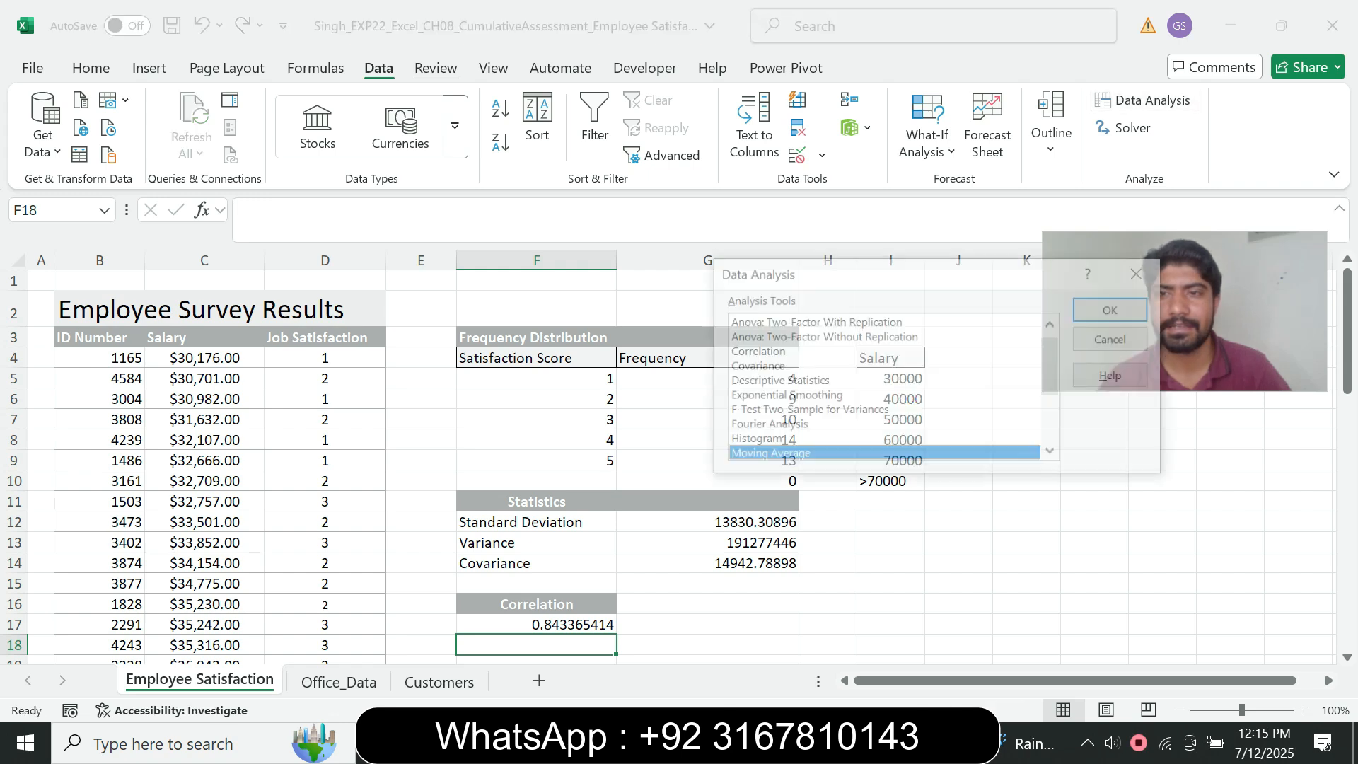
click(764, 441)
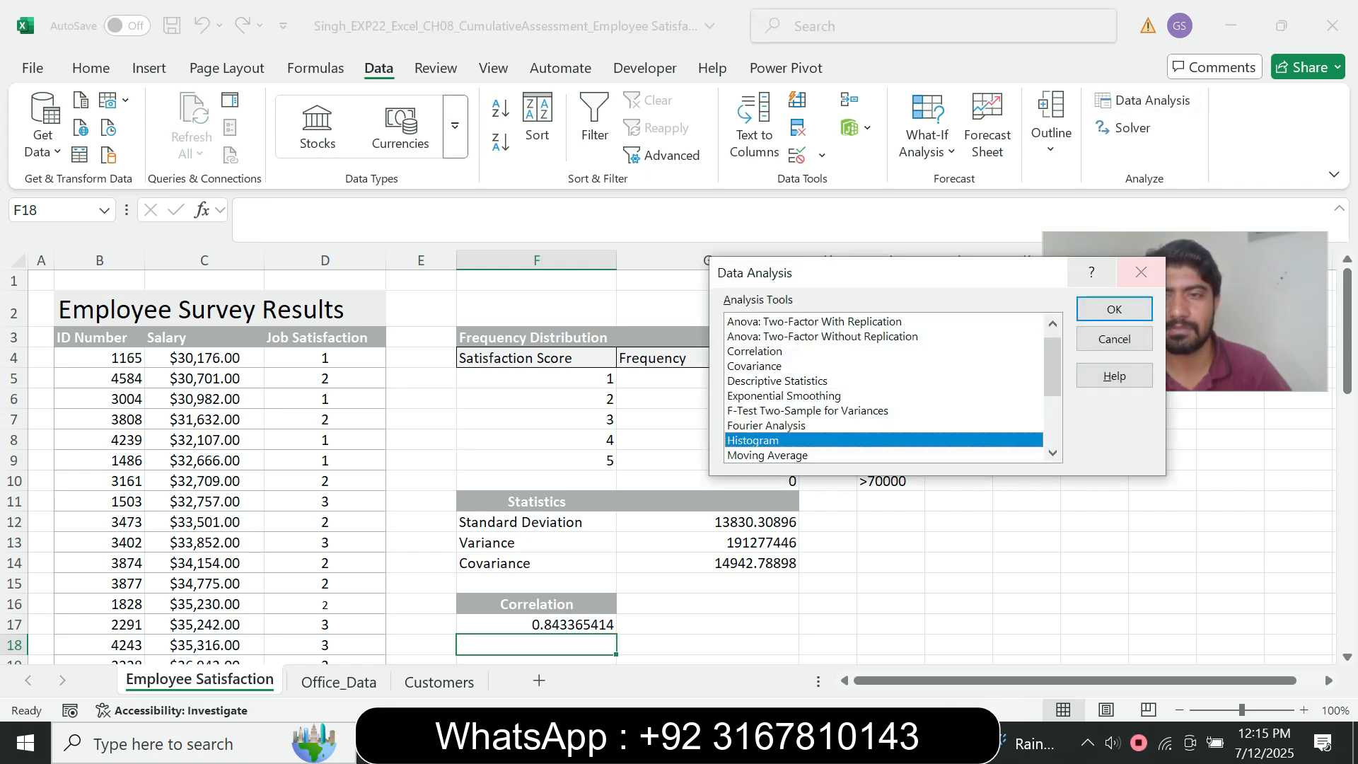
click(1112, 311)
key(alt+Tab)
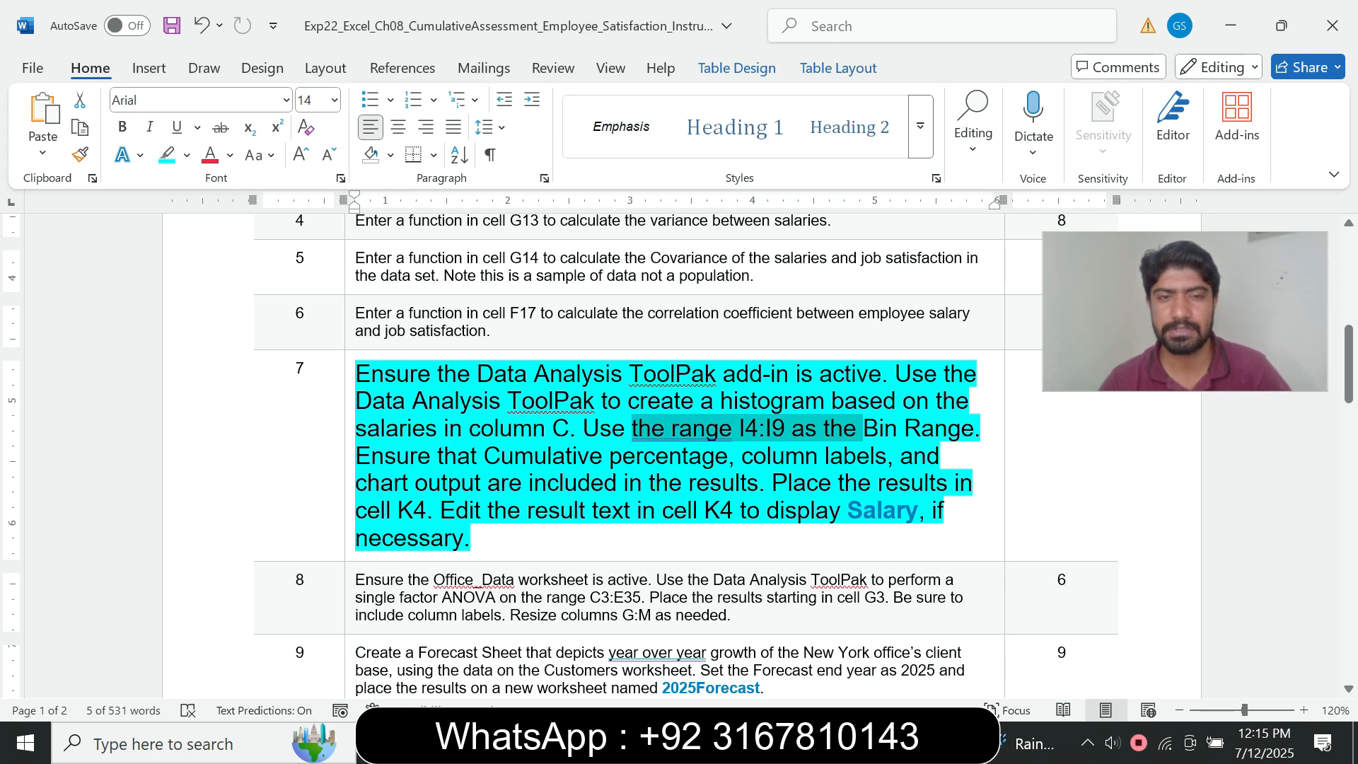
drag(357, 429, 546, 429)
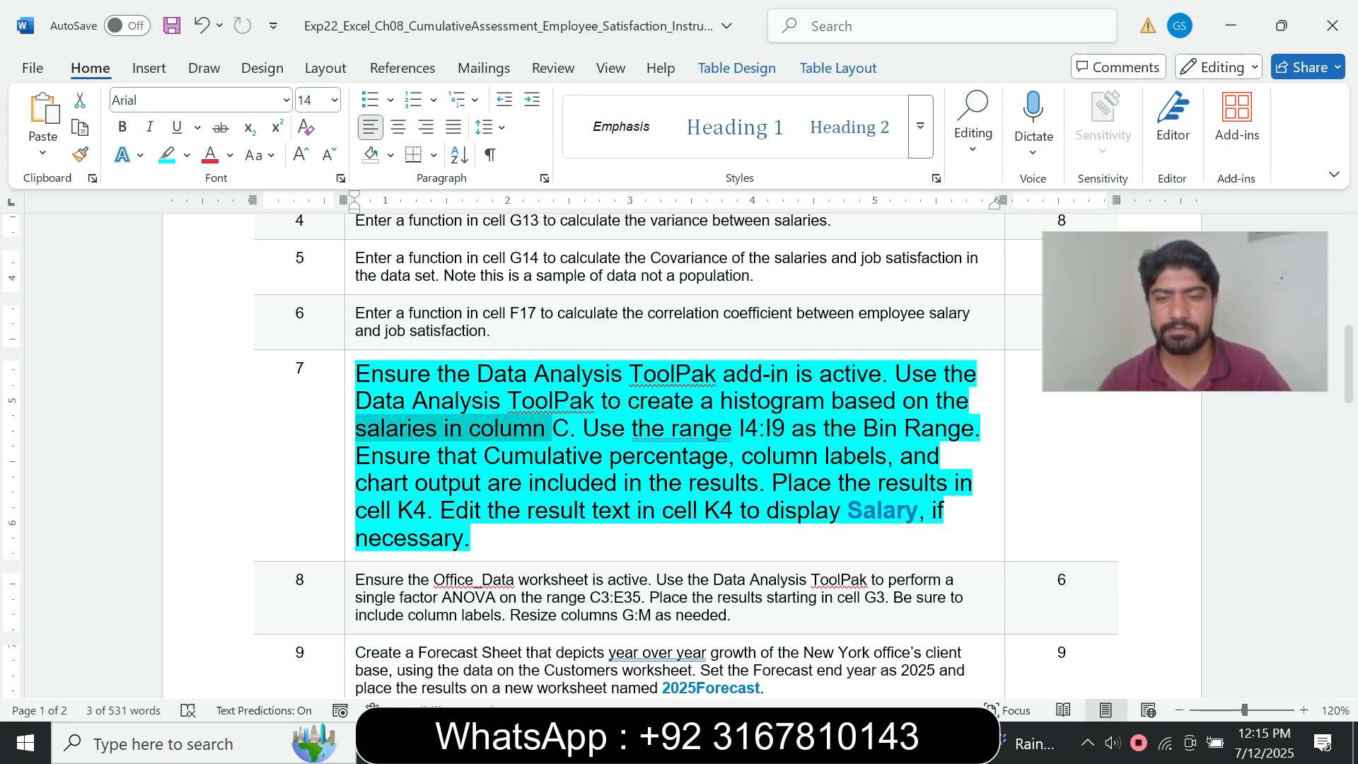
key(alt+Tab)
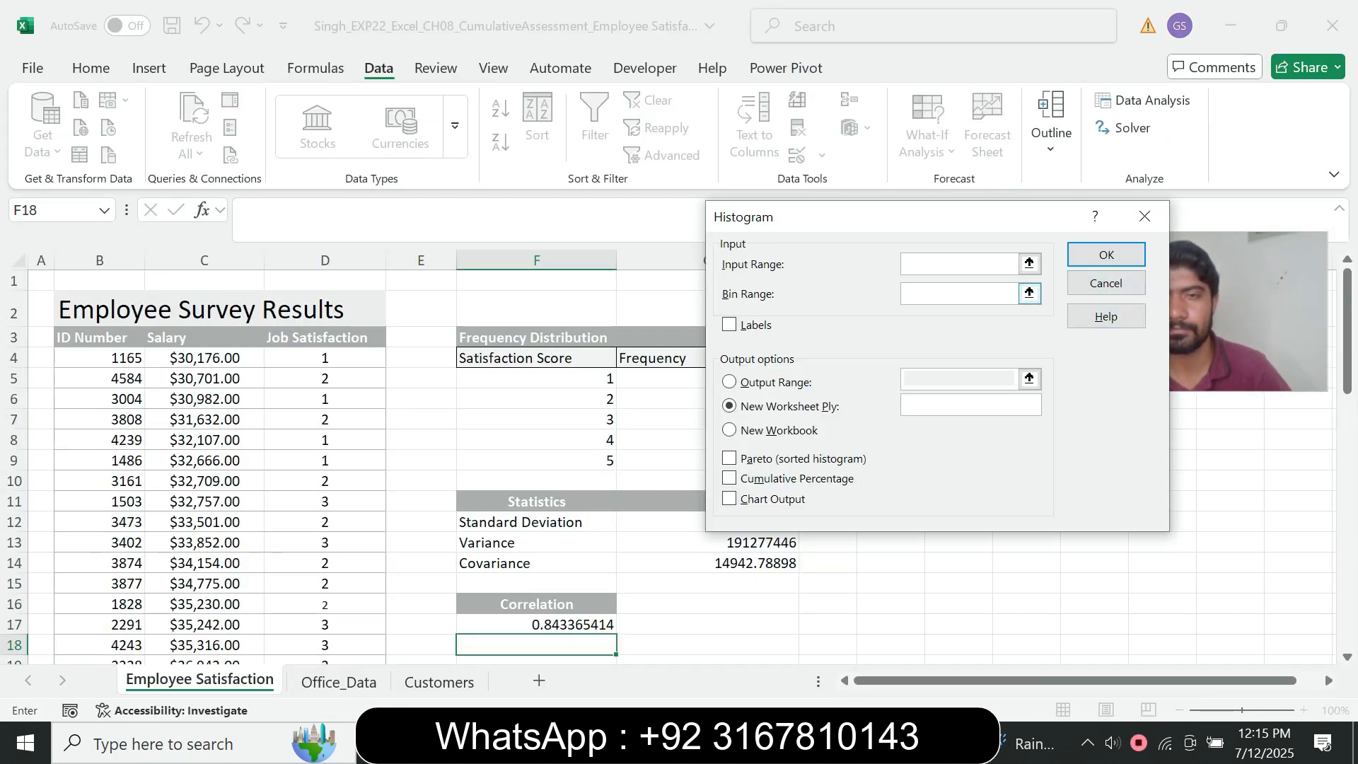
drag(205, 357, 212, 614)
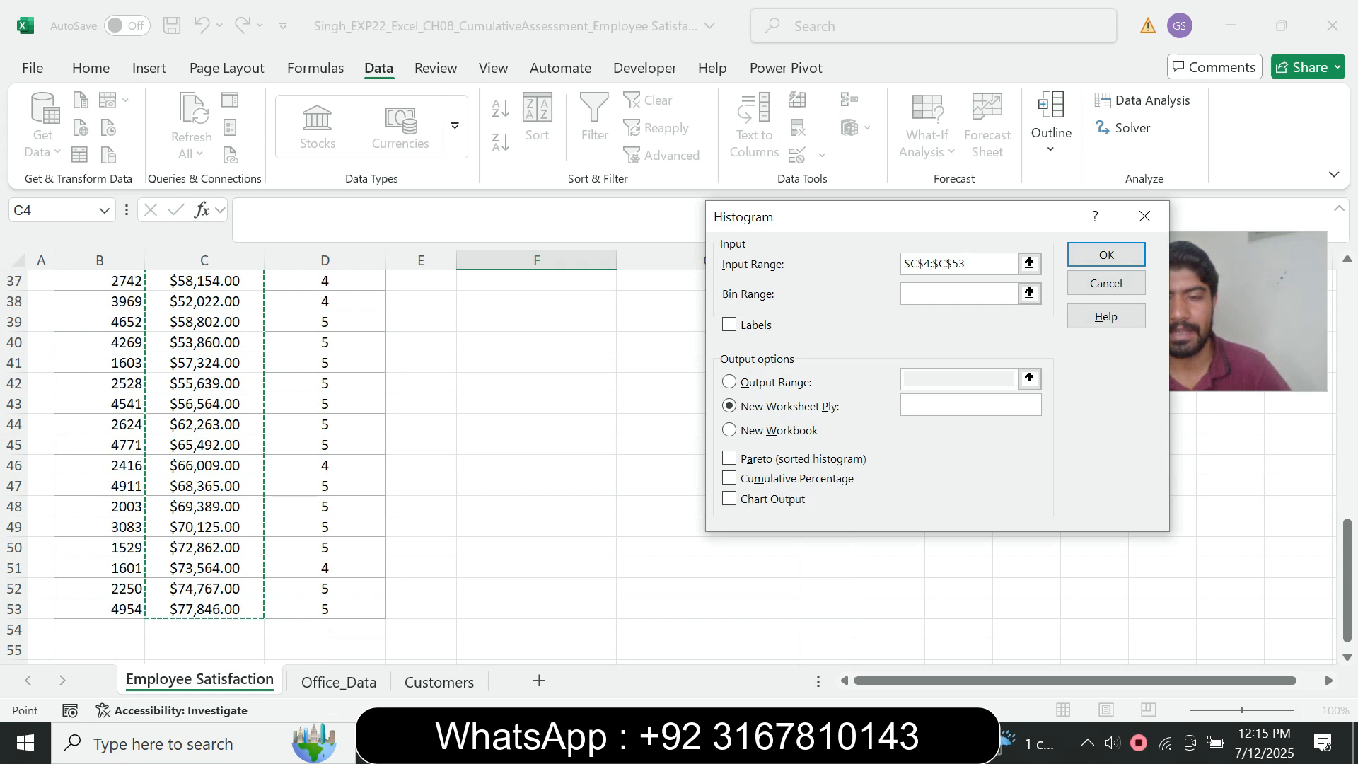
Check the bin range in the Word instructions and set the histogram's bin range to I4:I9 in Excel.
key(alt+Tab)
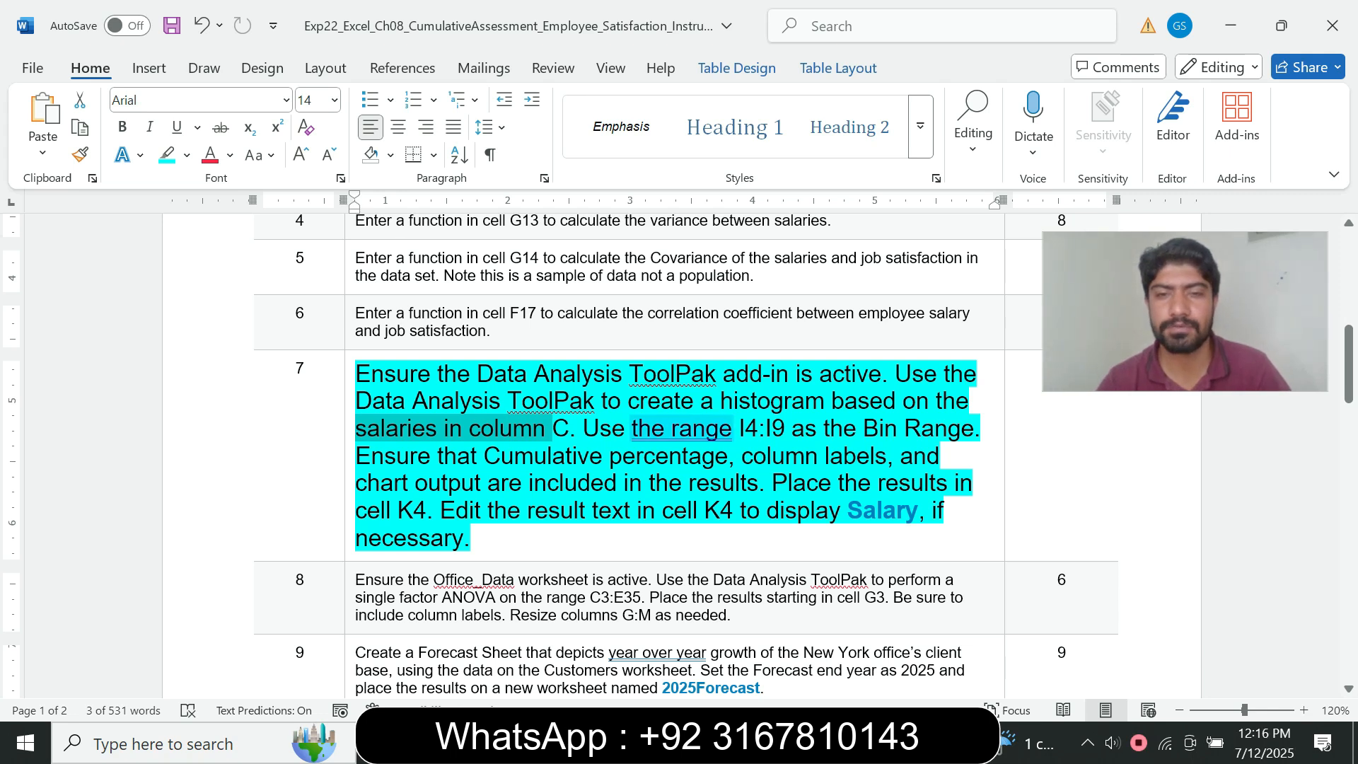
drag(739, 428, 783, 429)
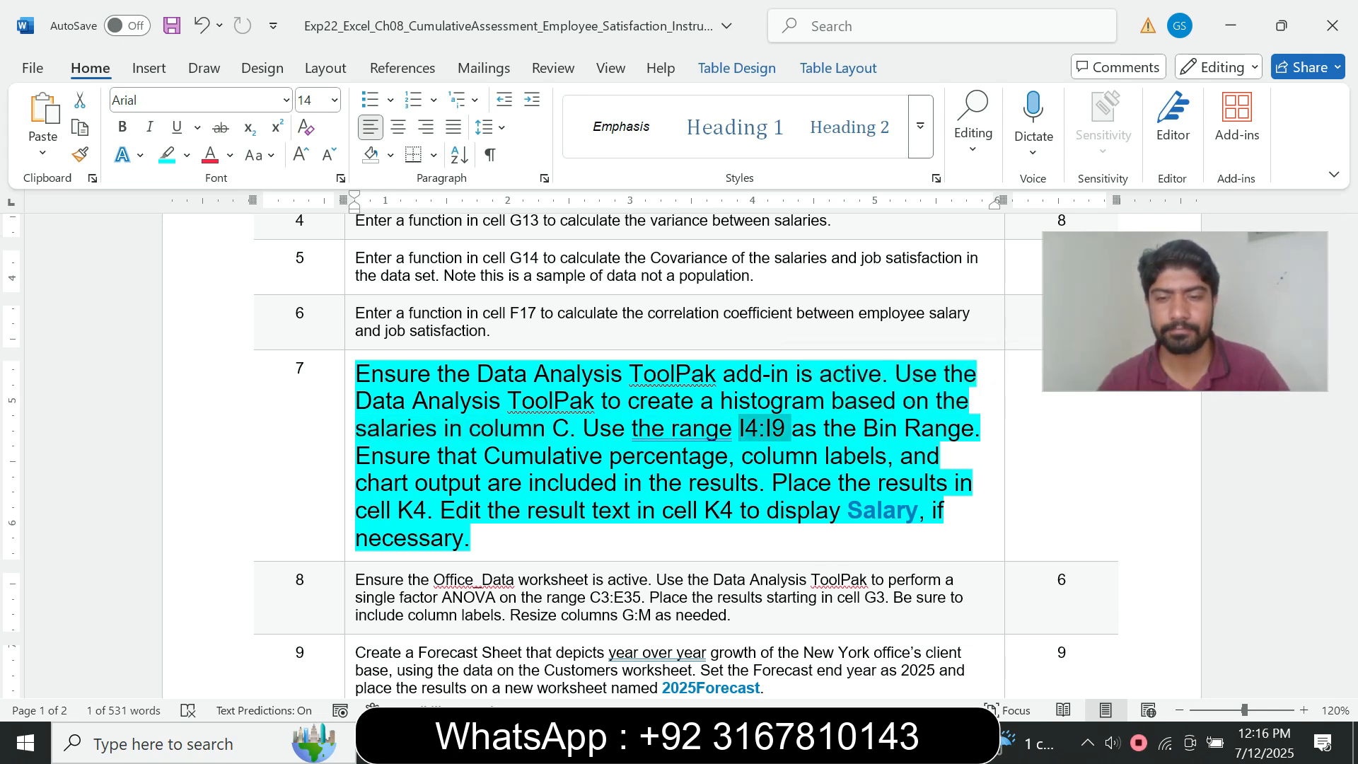
key(alt+Tab)
key(Tab)
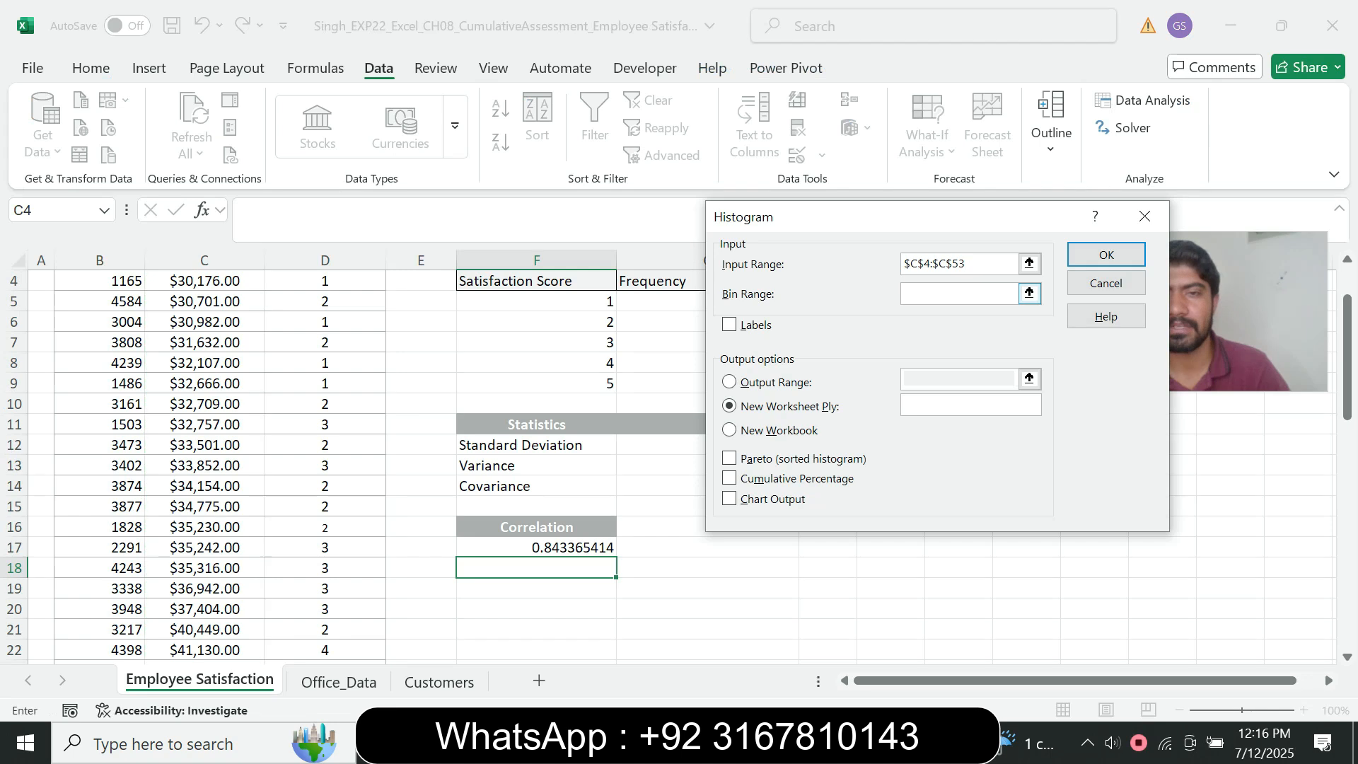
drag(839, 221, 819, 415)
drag(1347, 401, 1347, 375)
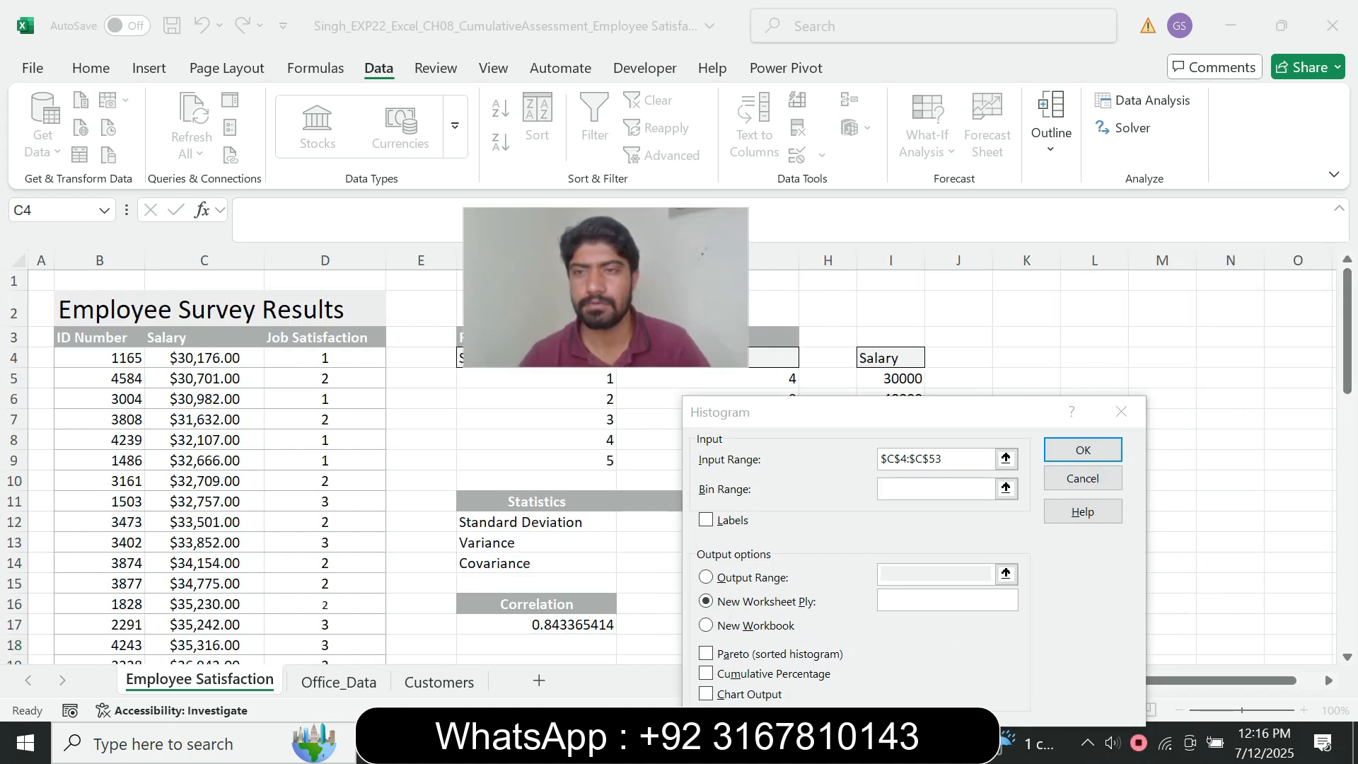
click(951, 489)
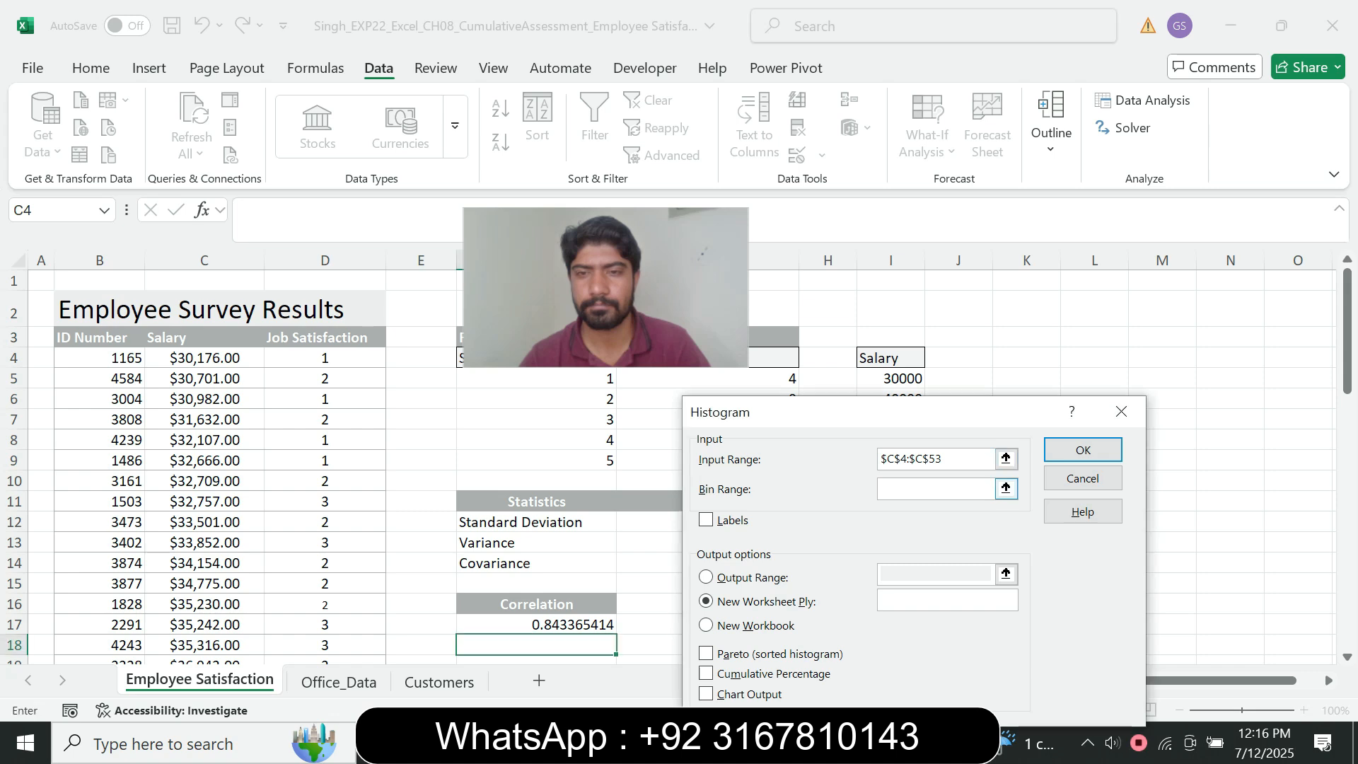
drag(877, 411, 980, 469)
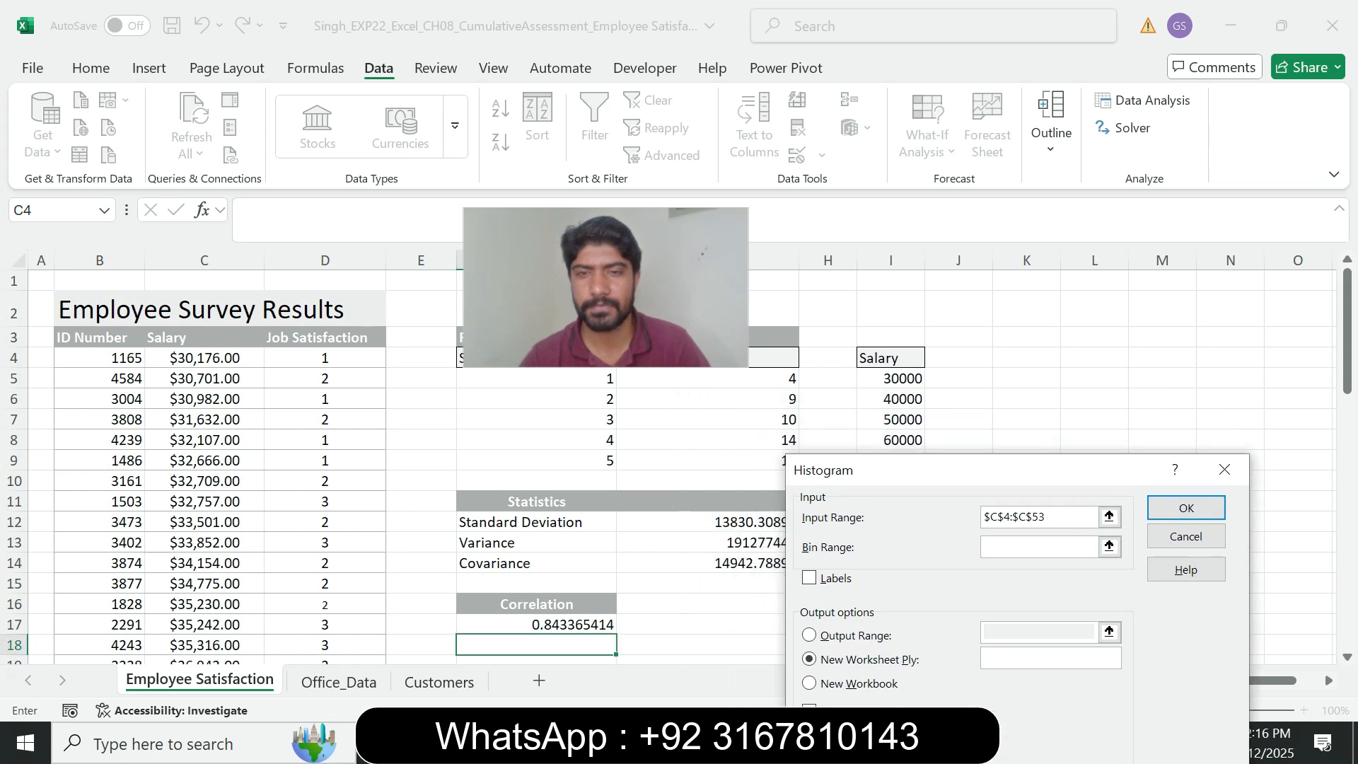
click(890, 379)
drag(891, 358, 898, 461)
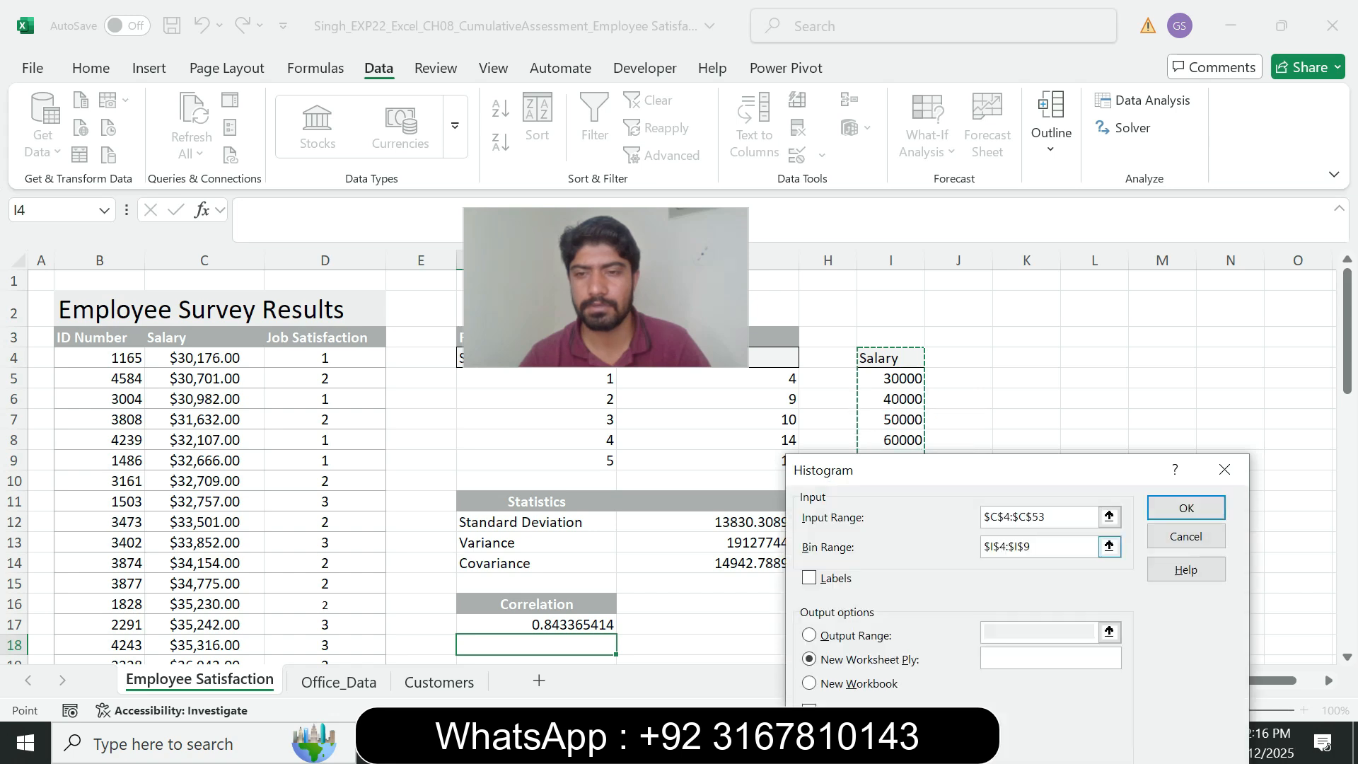
drag(1018, 470, 1019, 139)
drag(615, 289, 621, 223)
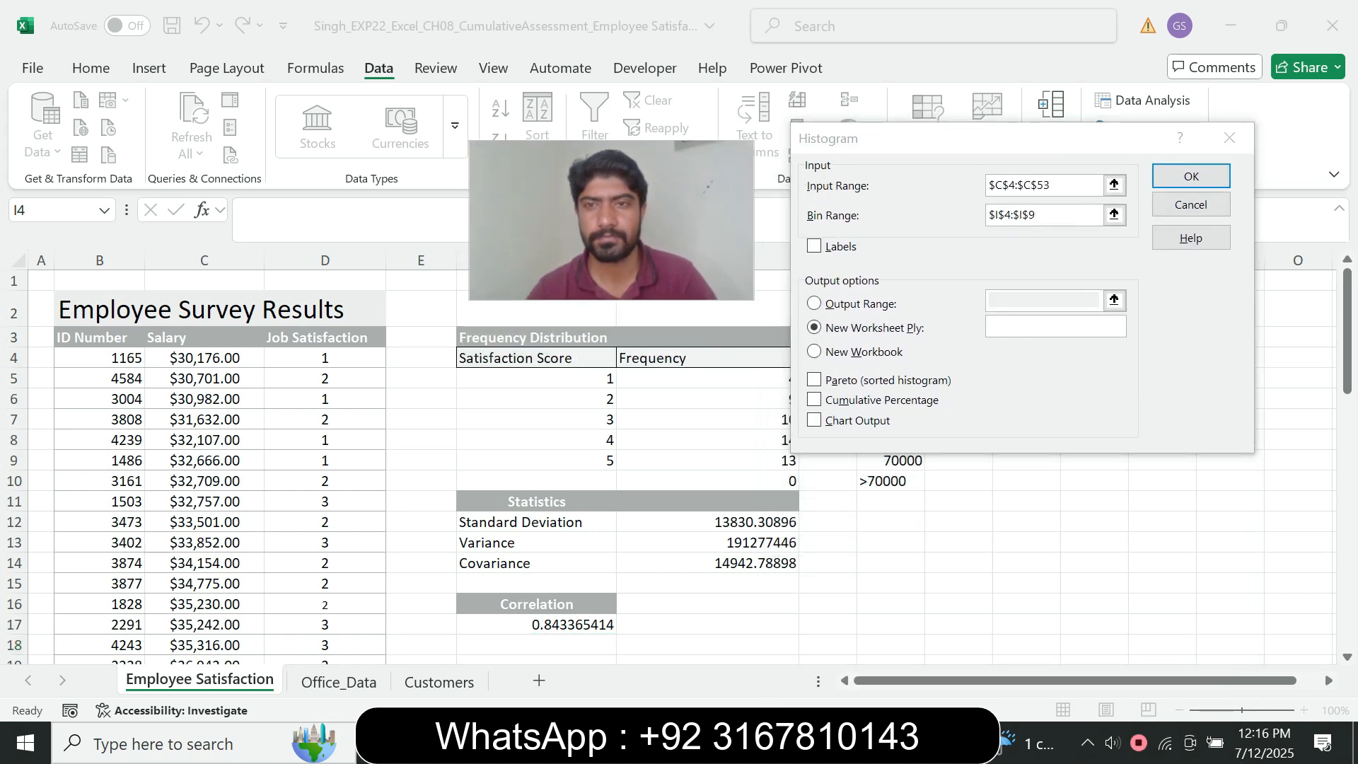
Enable Cumulative Percentage, Labels and Chart Output for the histogram, checking each requirement against the Word instructions.
click(809, 743)
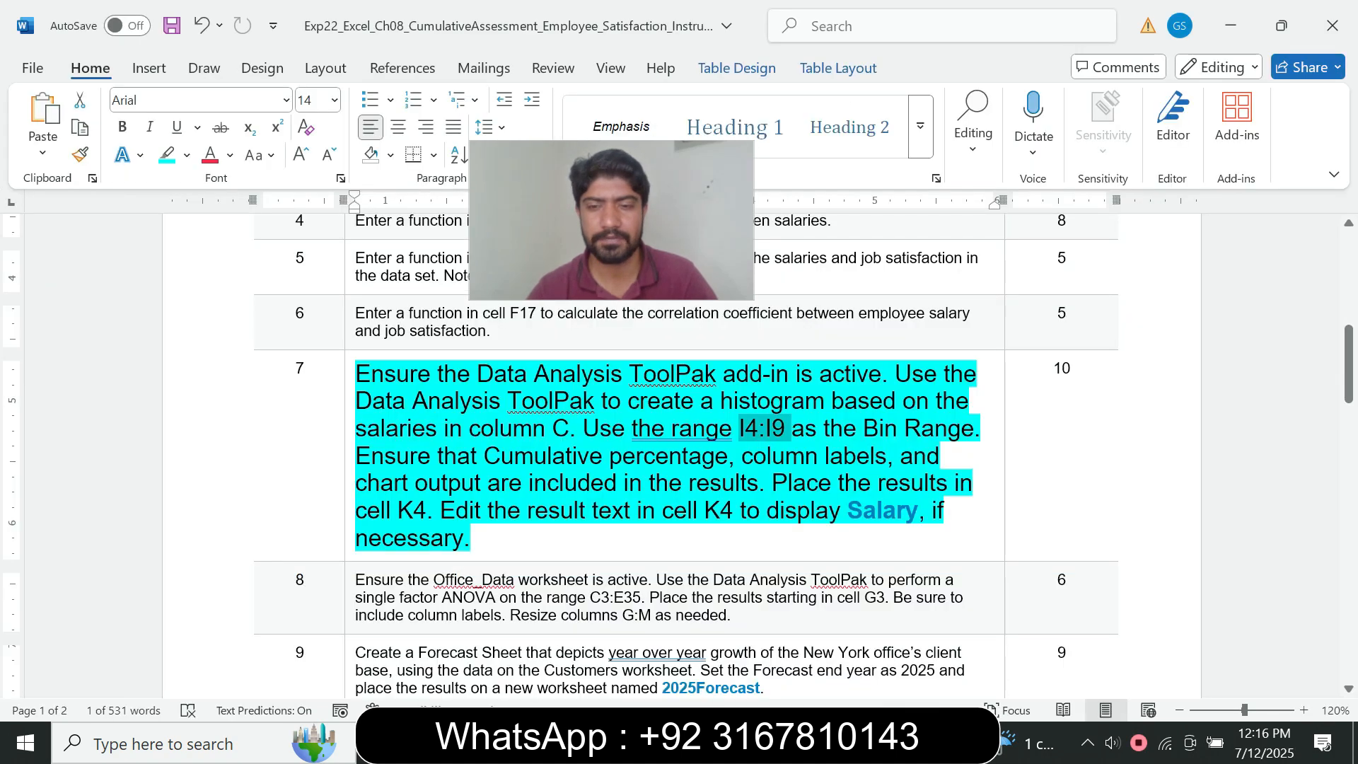
key(alt+Tab)
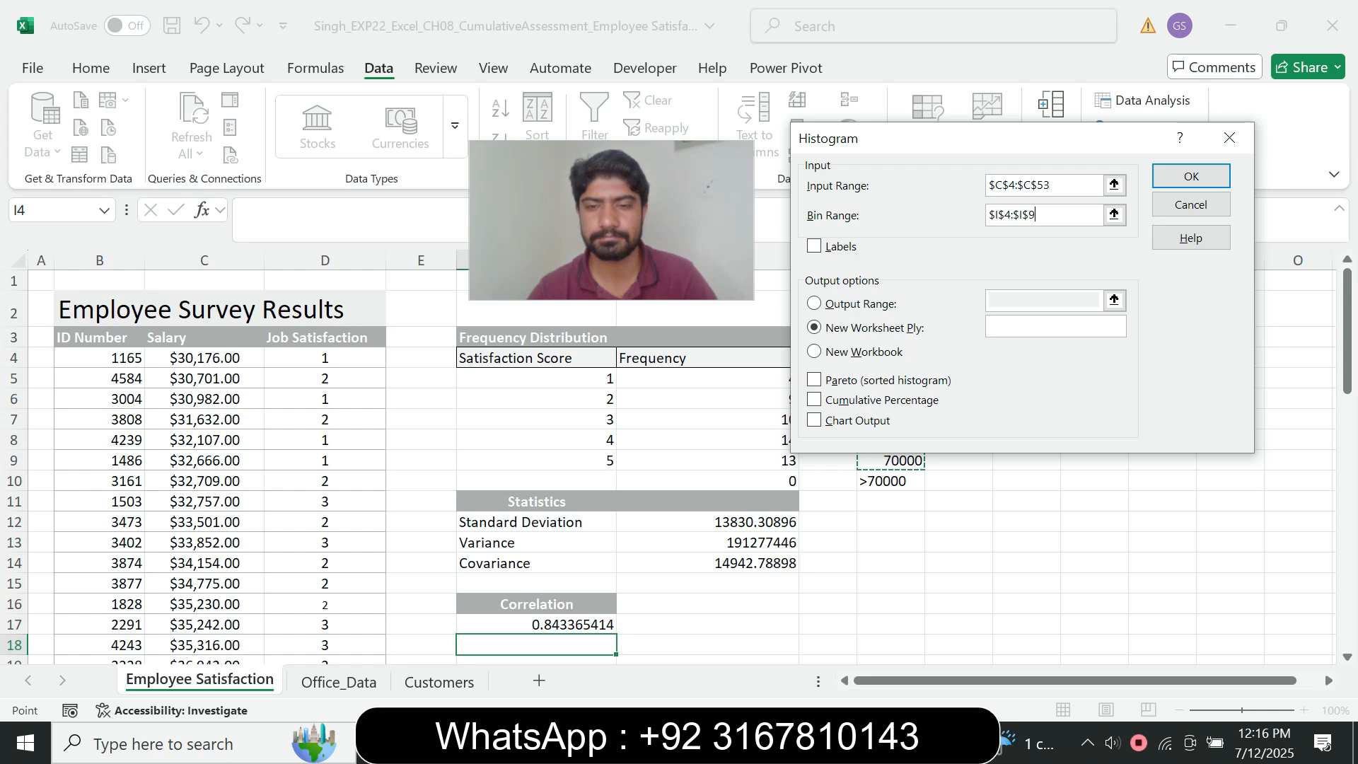
key(alt+Tab)
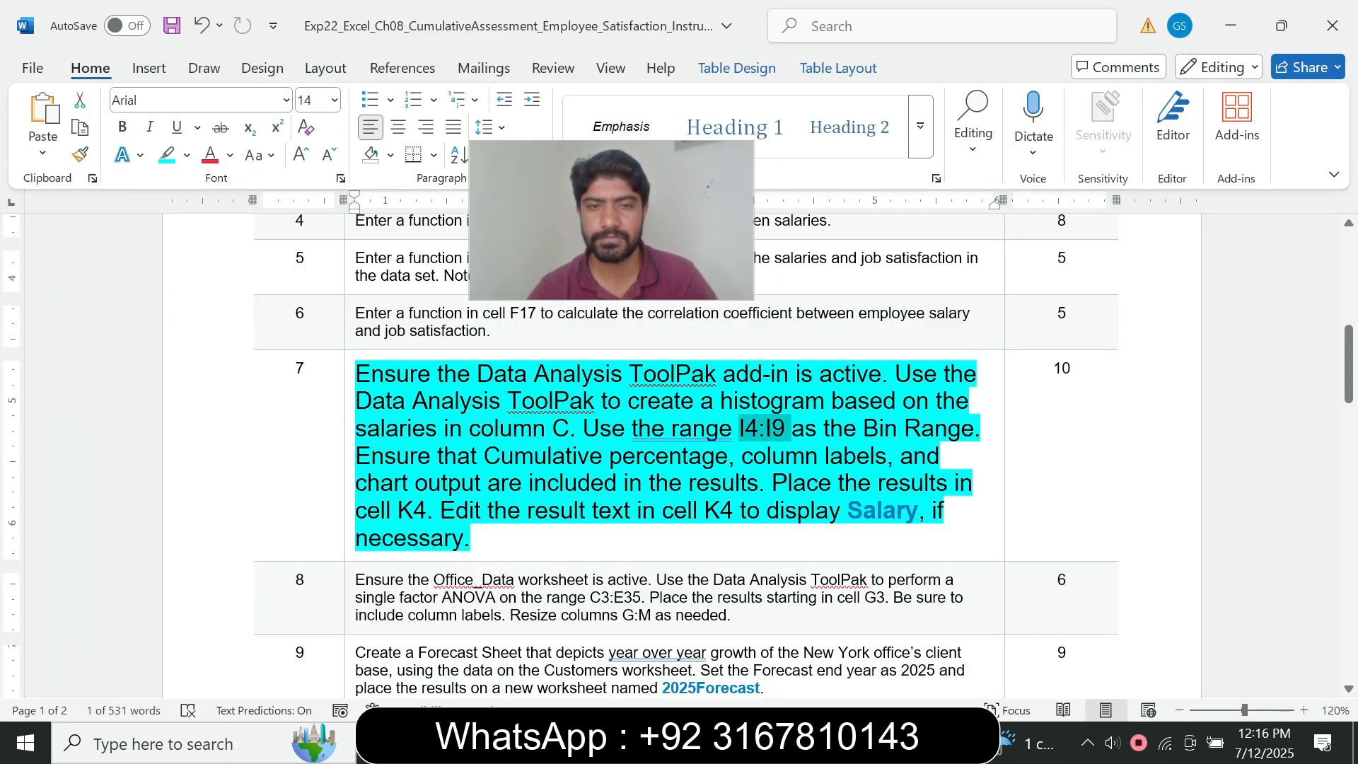
drag(417, 456, 558, 456)
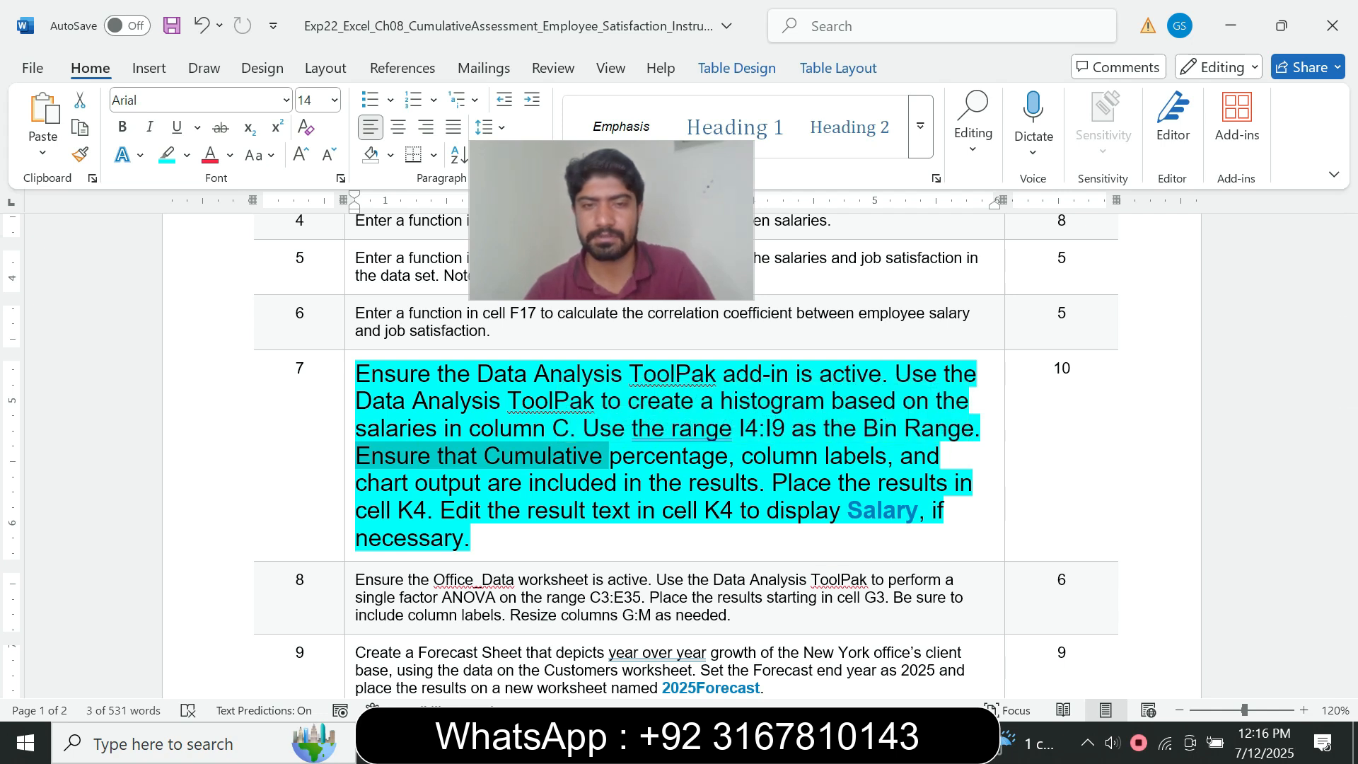
key(alt+Tab)
click(814, 400)
key(alt+Tab)
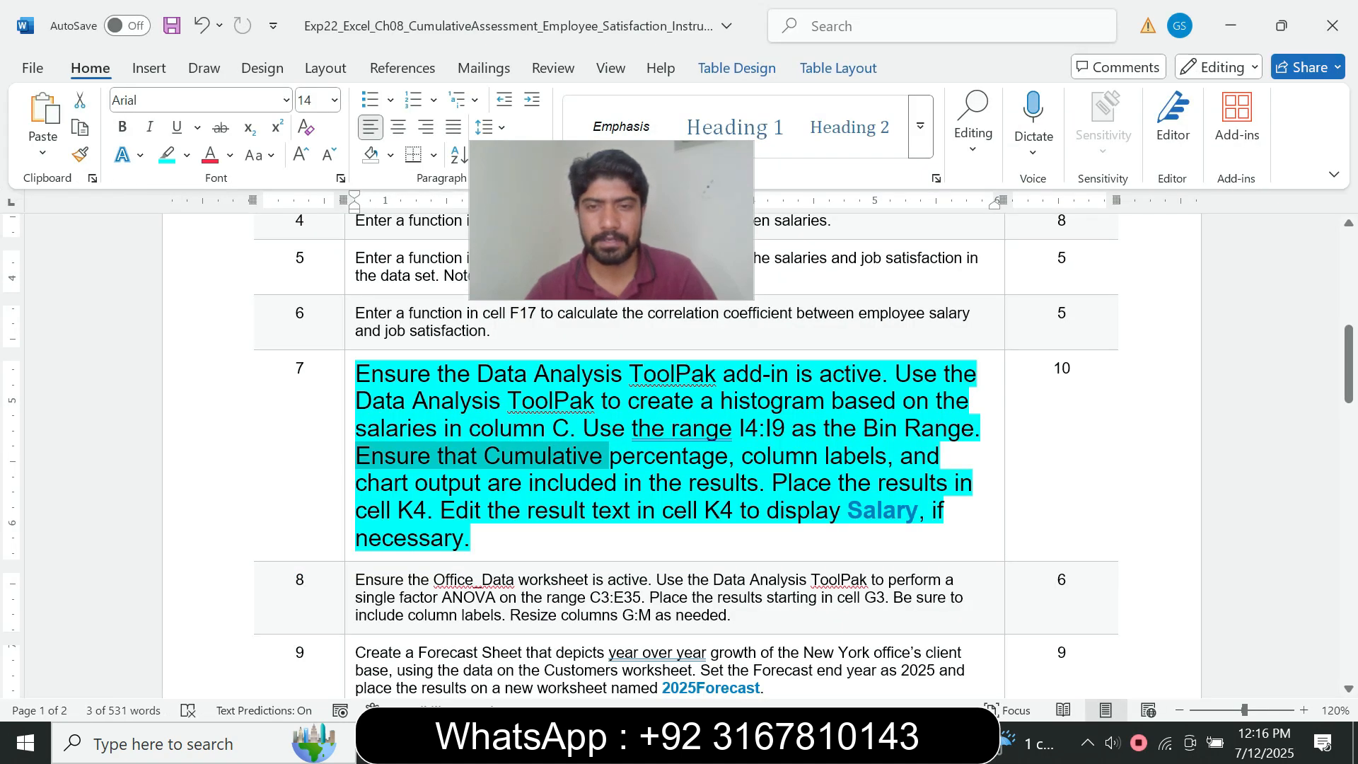
key(alt+Tab)
click(814, 246)
key(alt+Tab)
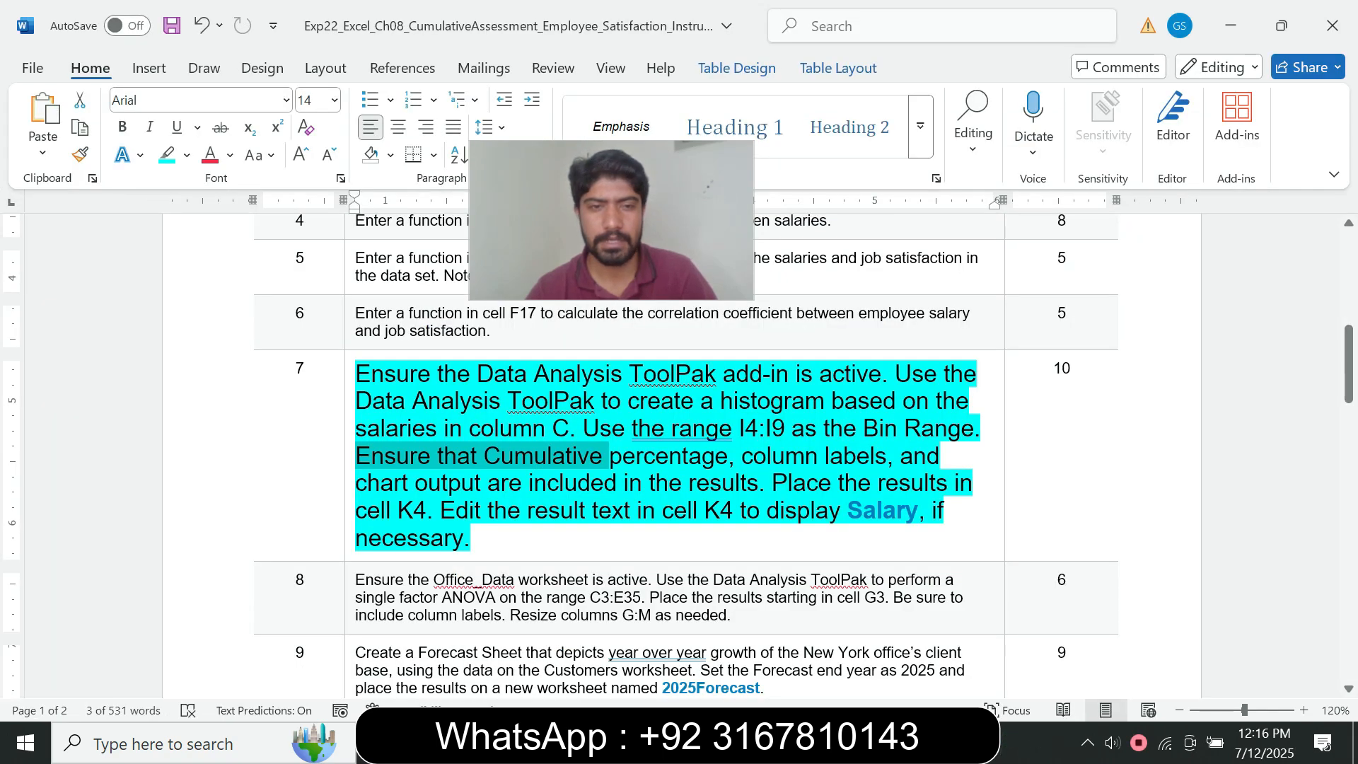
drag(356, 484, 520, 485)
key(alt+Tab)
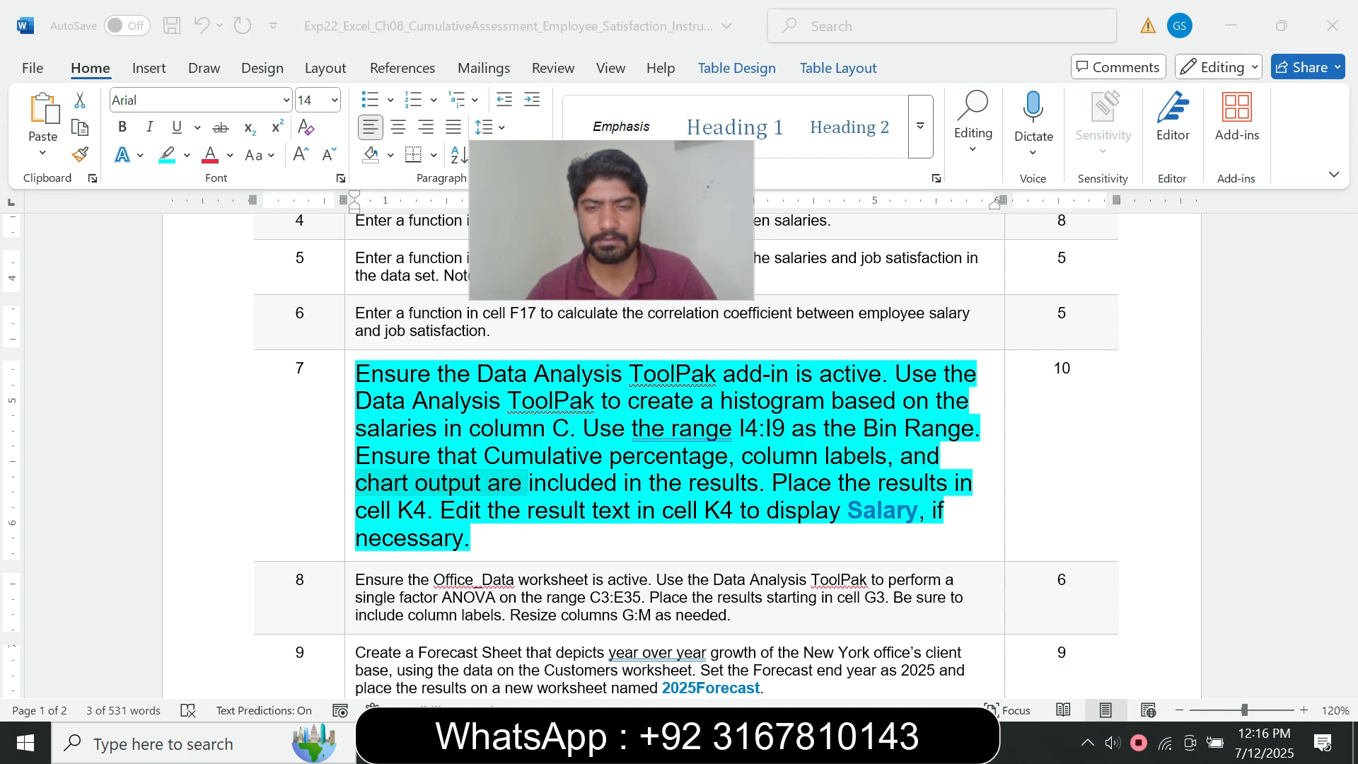
click(815, 420)
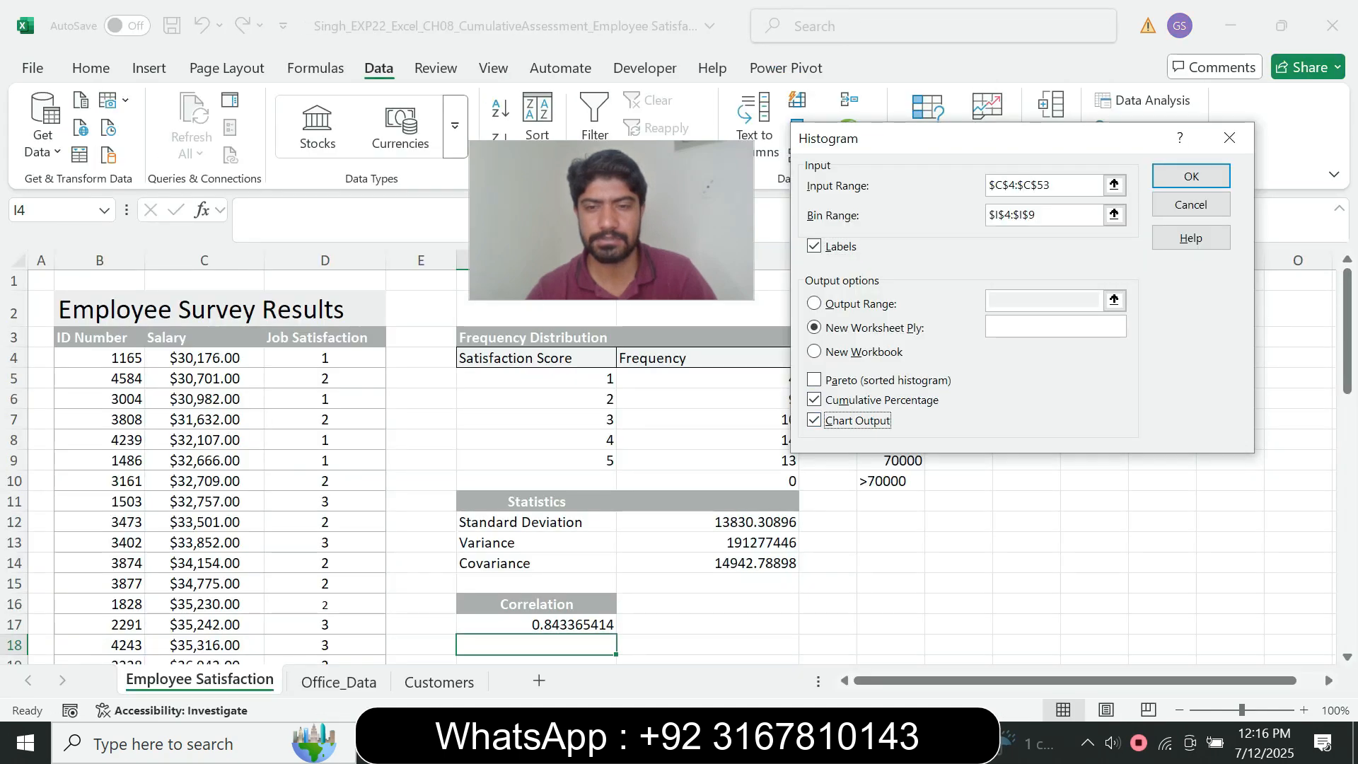
Set the histogram's output range to cell K4 and check the settings against the Word instructions.
mouse_move(810, 742)
click(809, 643)
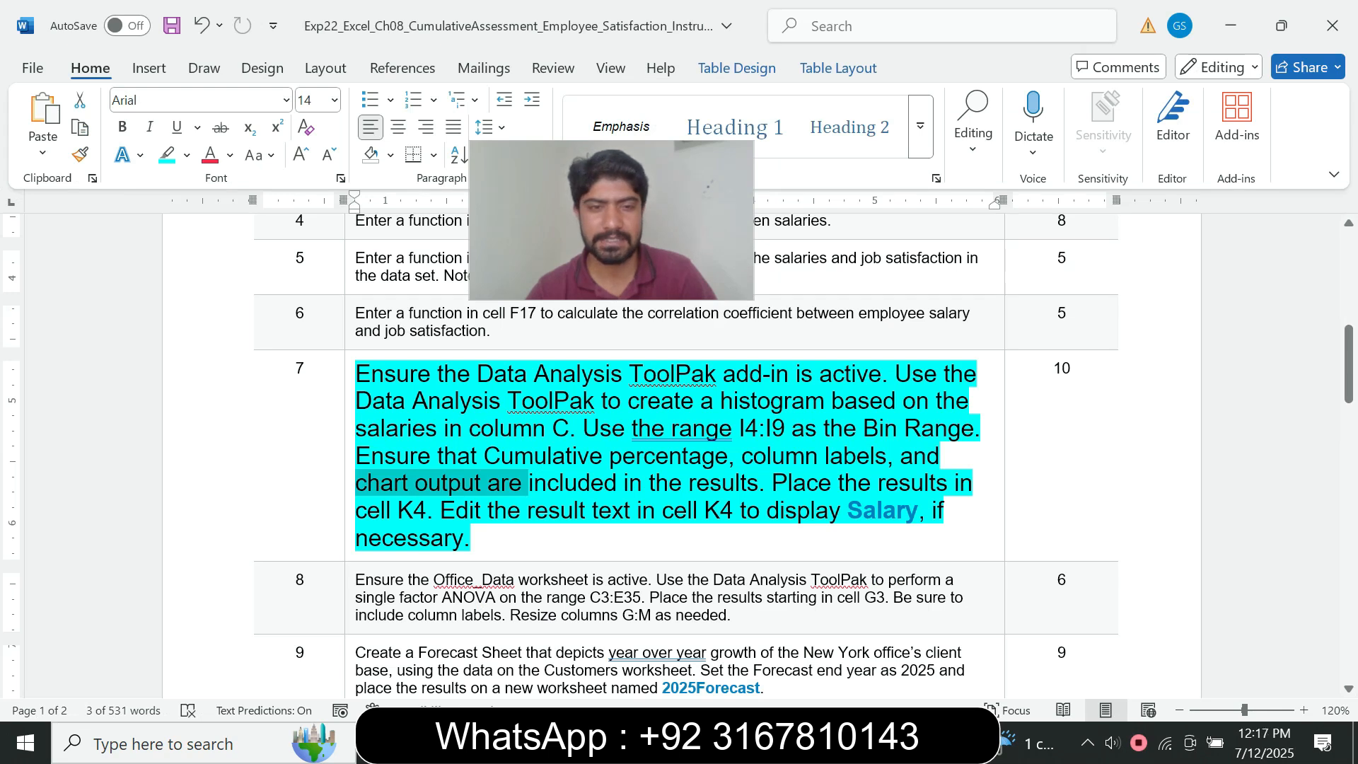
key(alt+Tab)
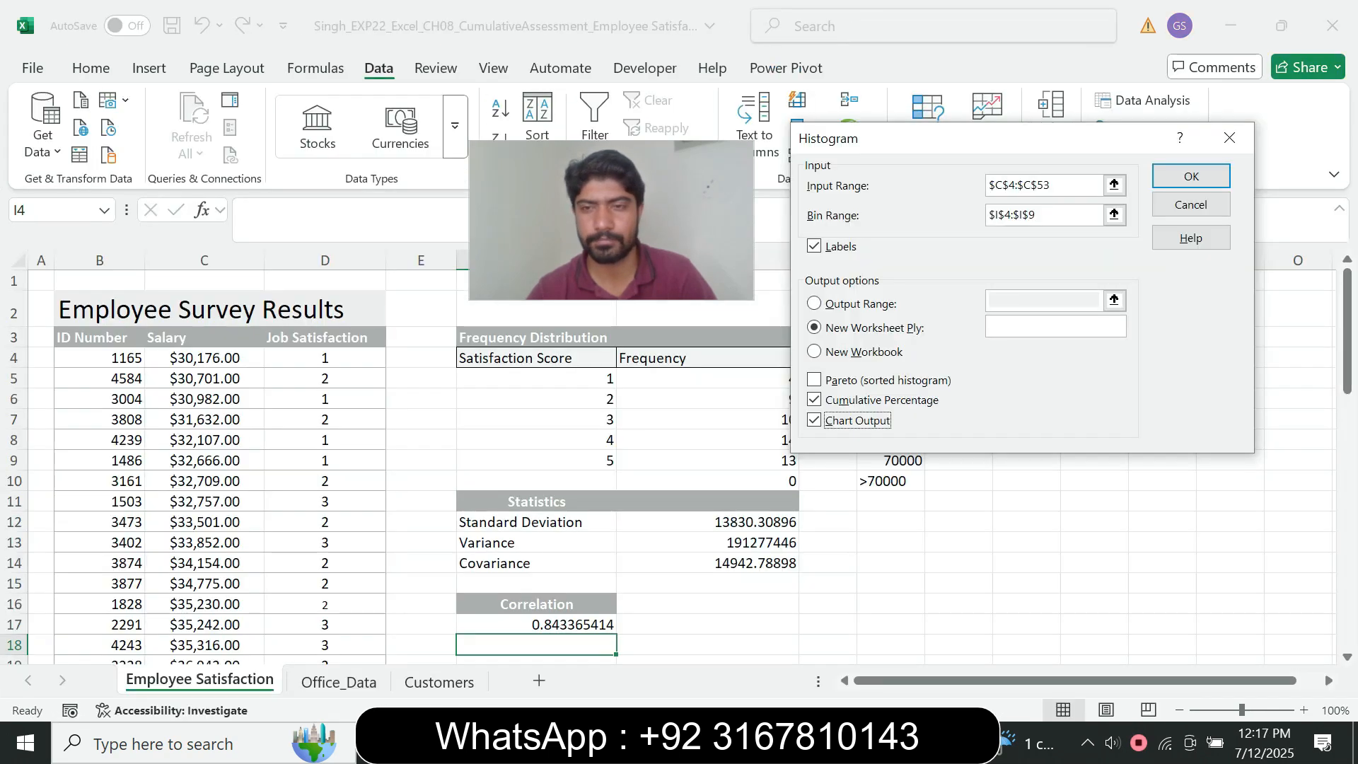
key(alt+o)
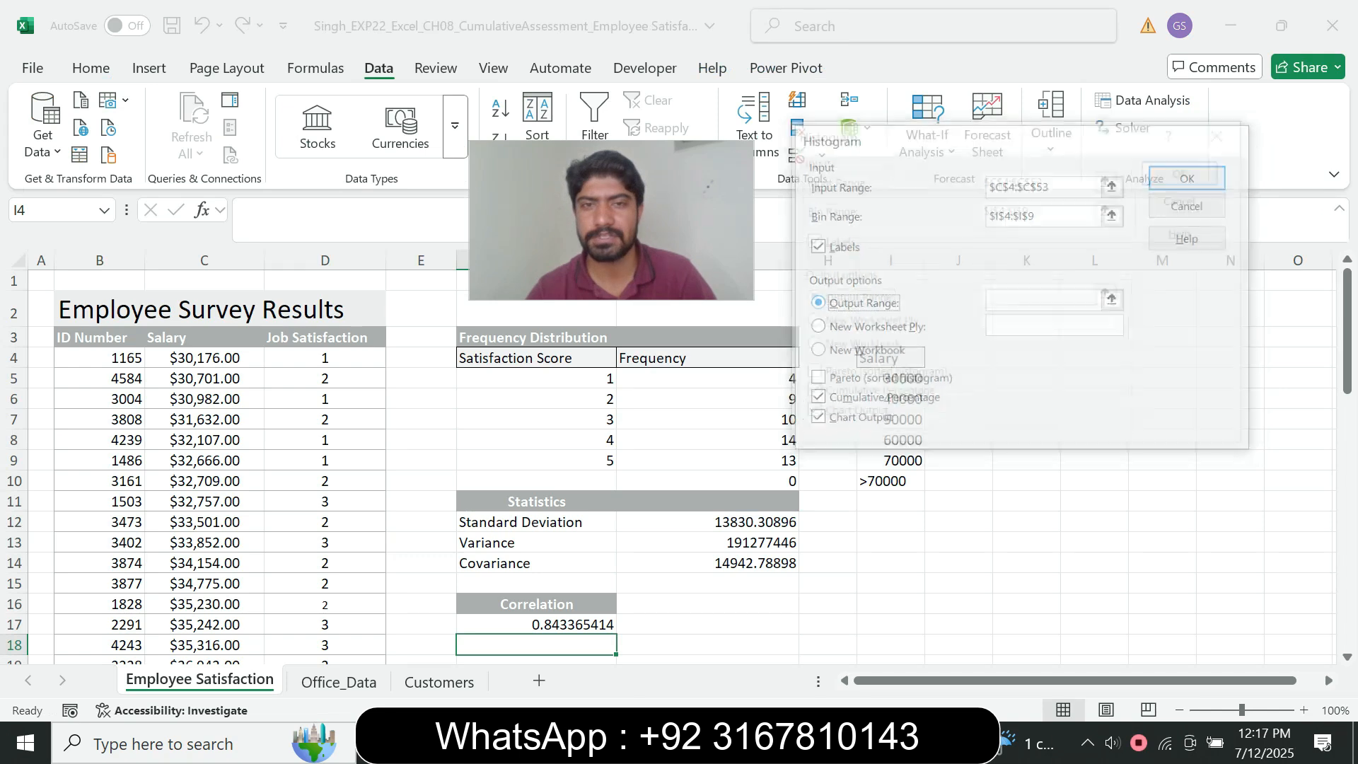
click(1038, 295)
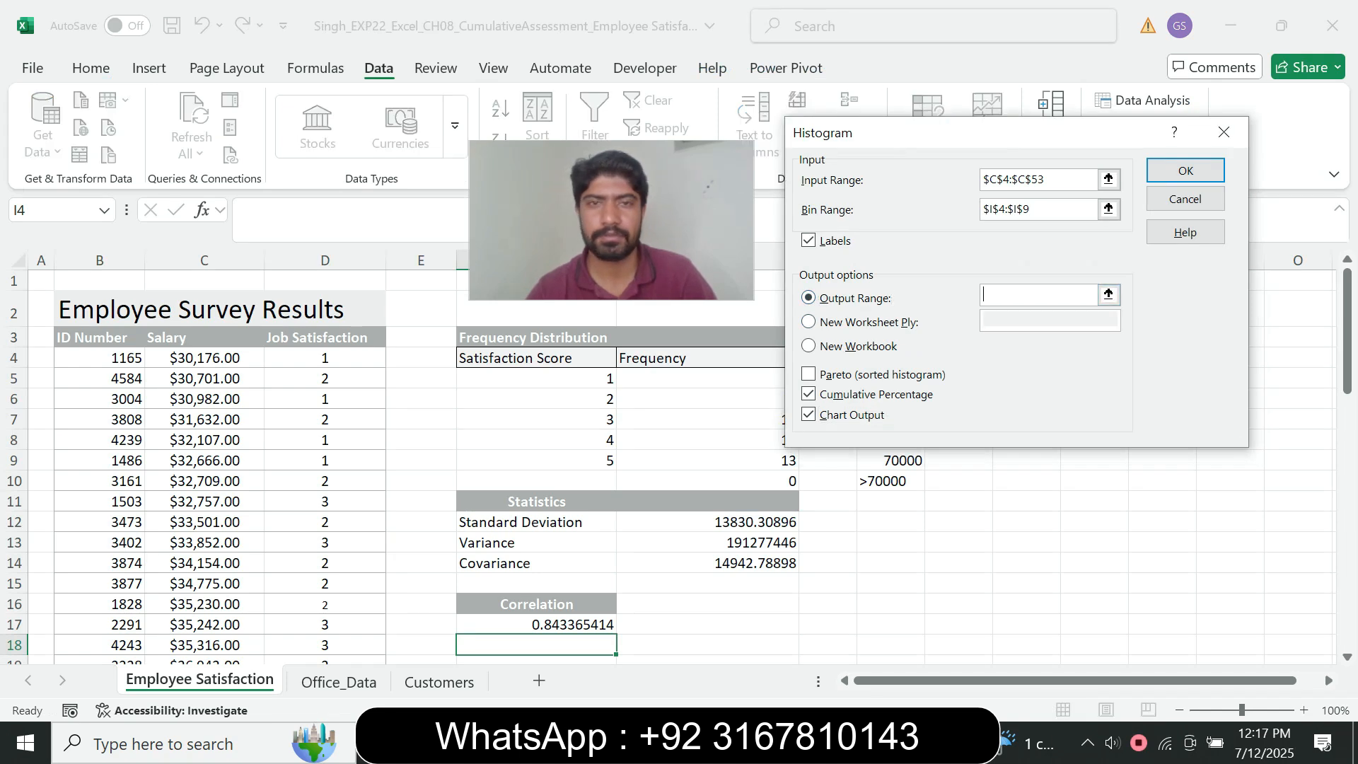
key(alt+Tab)
drag(905, 132, 638, 432)
click(1027, 358)
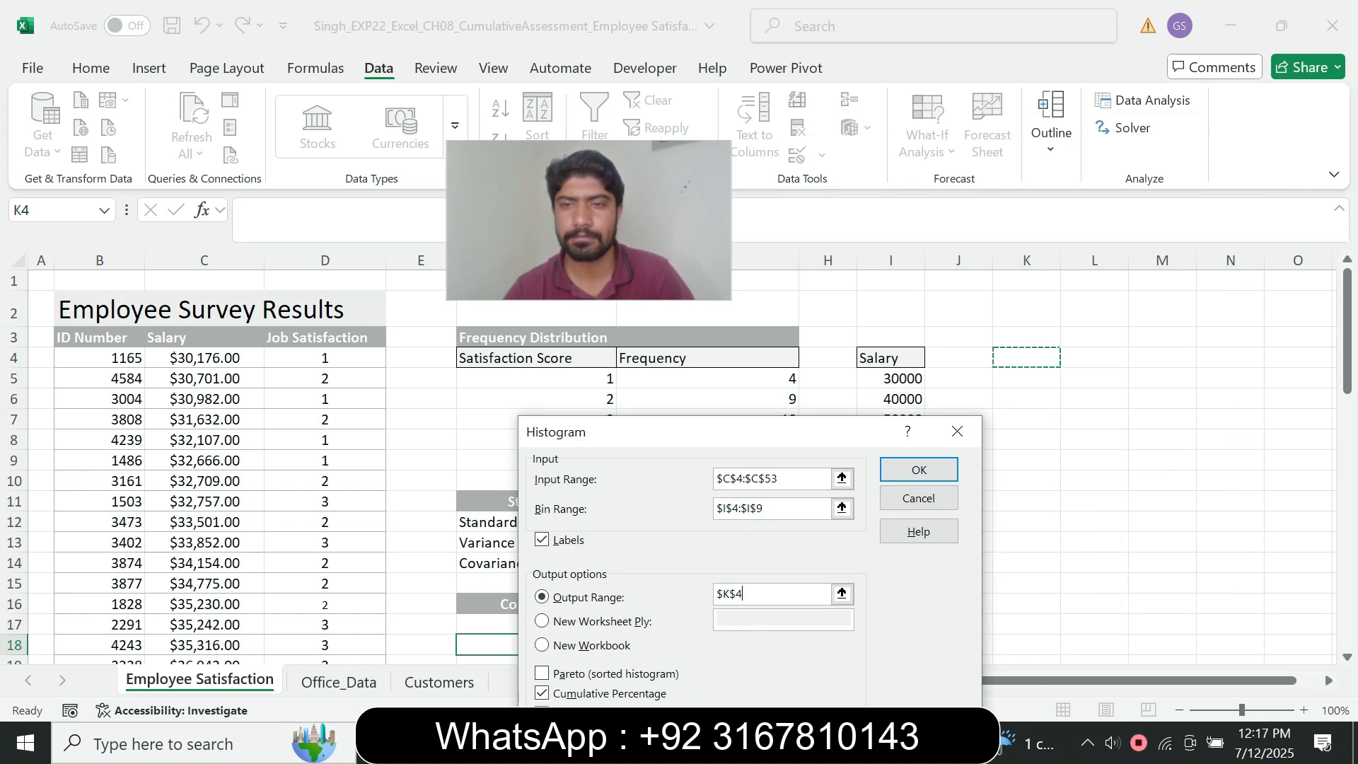
drag(730, 433, 1053, 86)
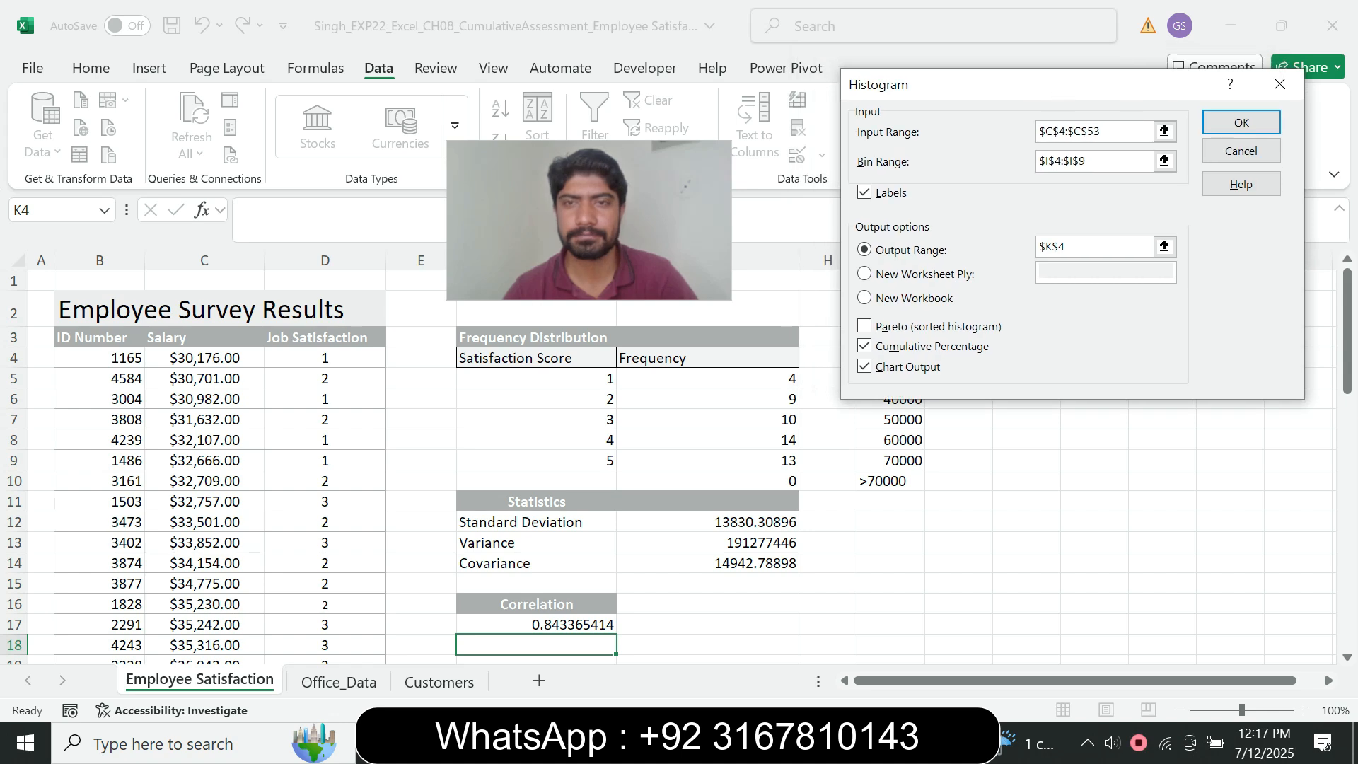
click(809, 742)
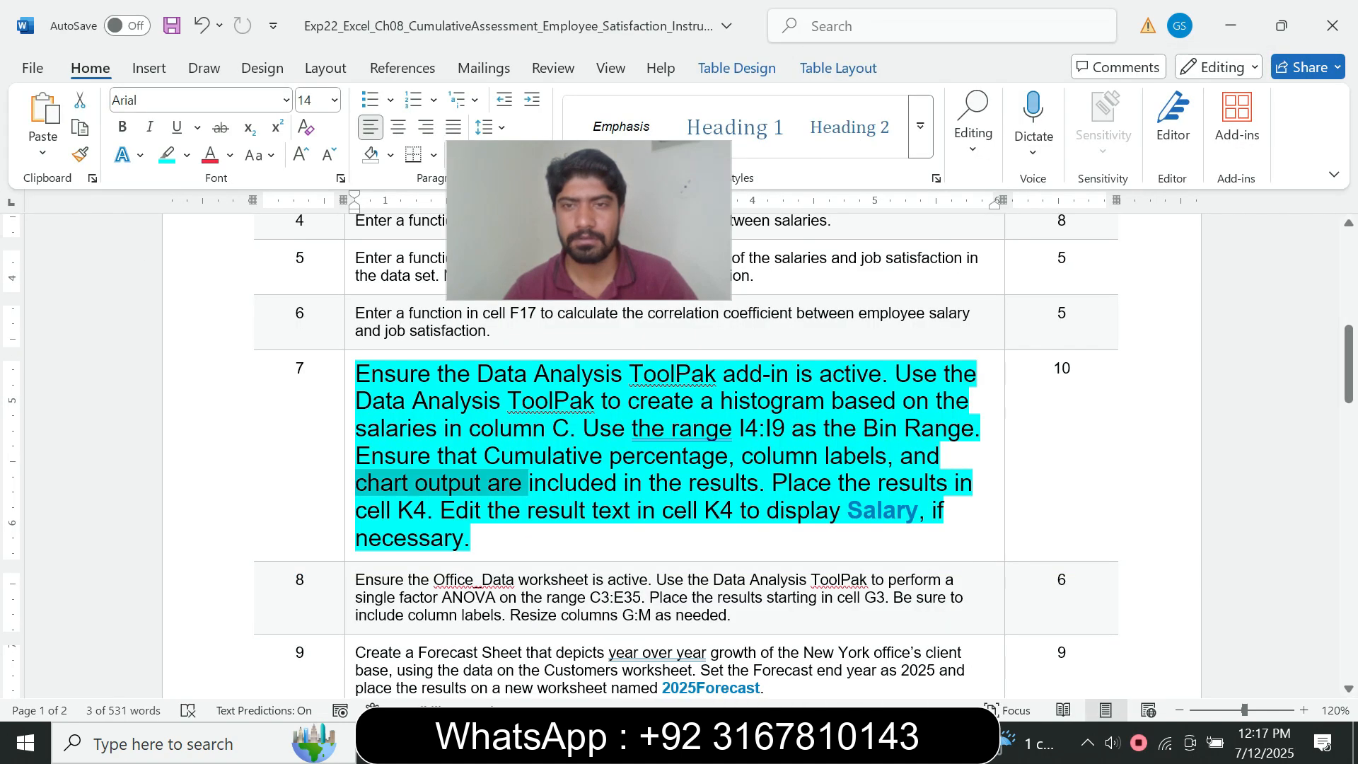
key(alt+Tab)
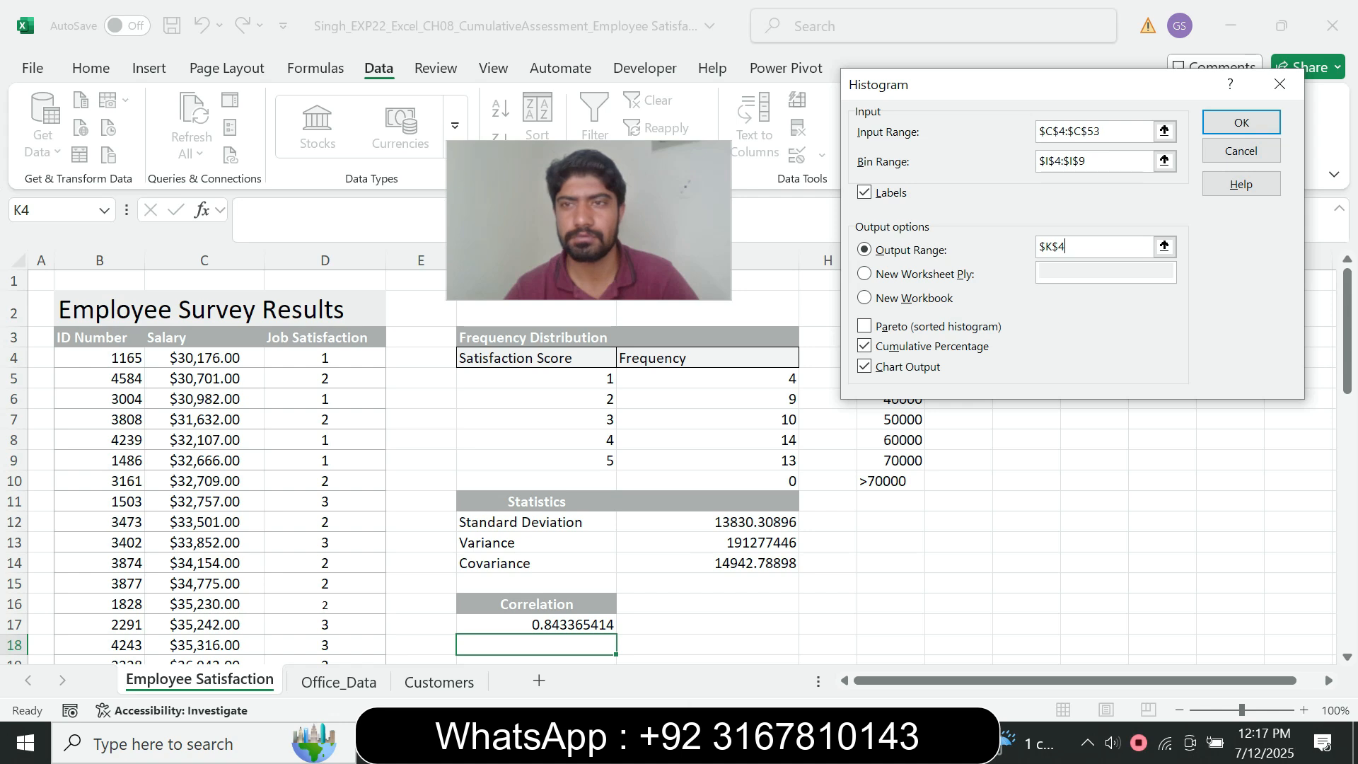
Check the histogram settings against step 7 of the Word instructions and generate the salary histogram in Excel.
mouse_move(809, 743)
click(809, 644)
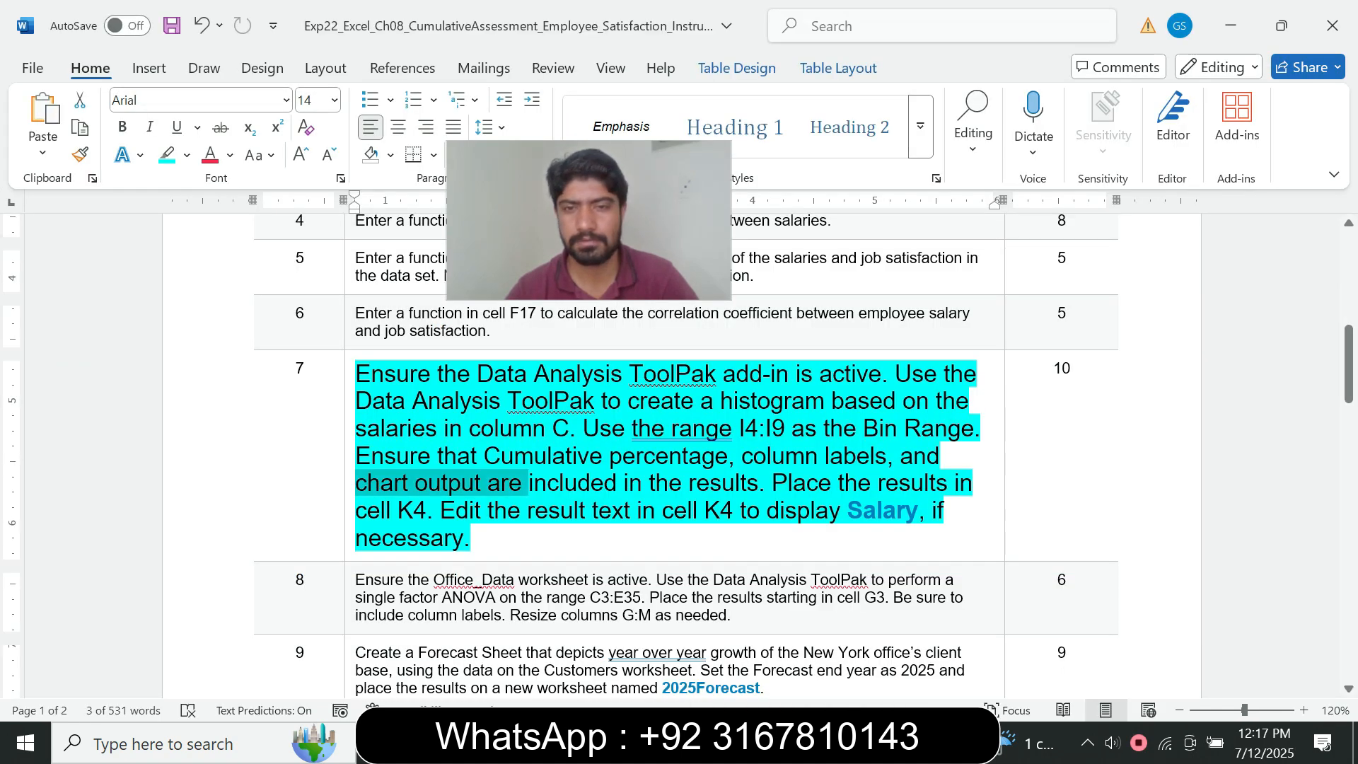
key(alt+Tab)
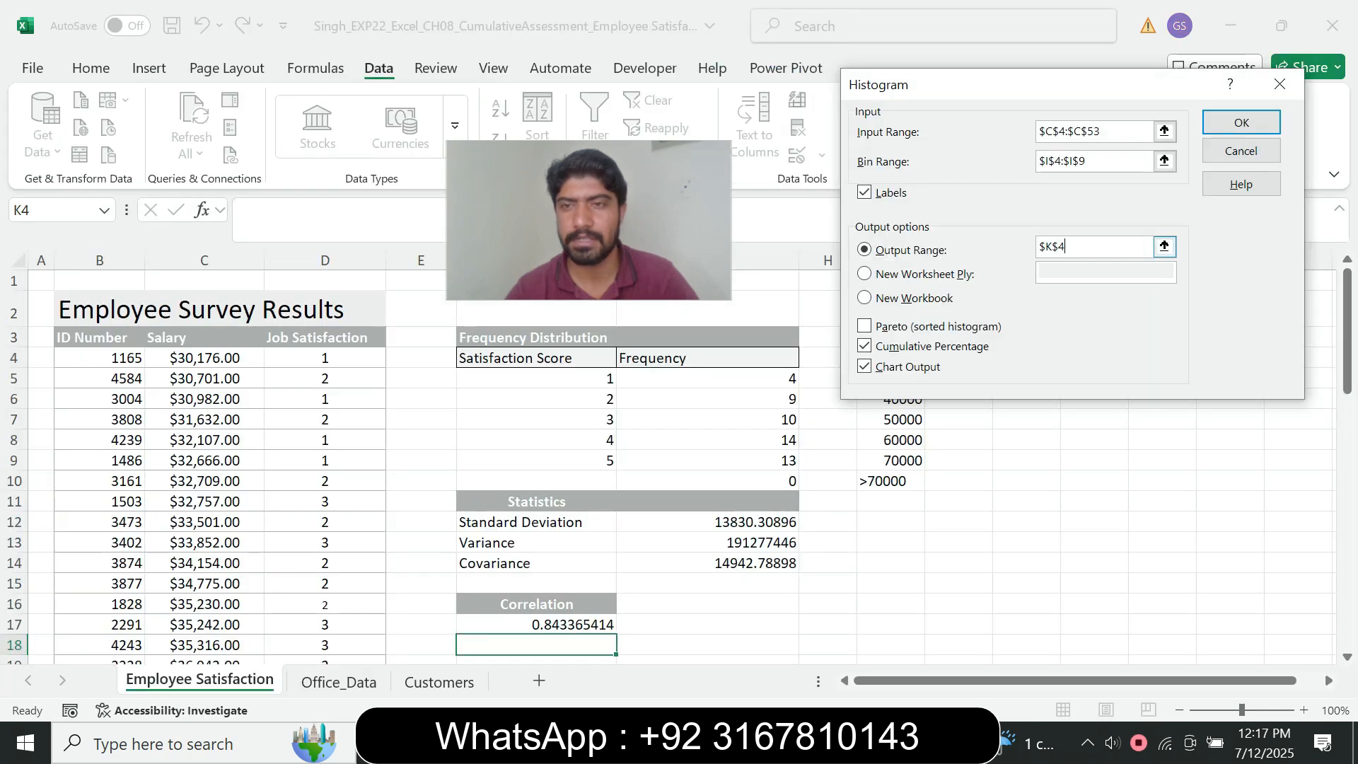
key(Return)
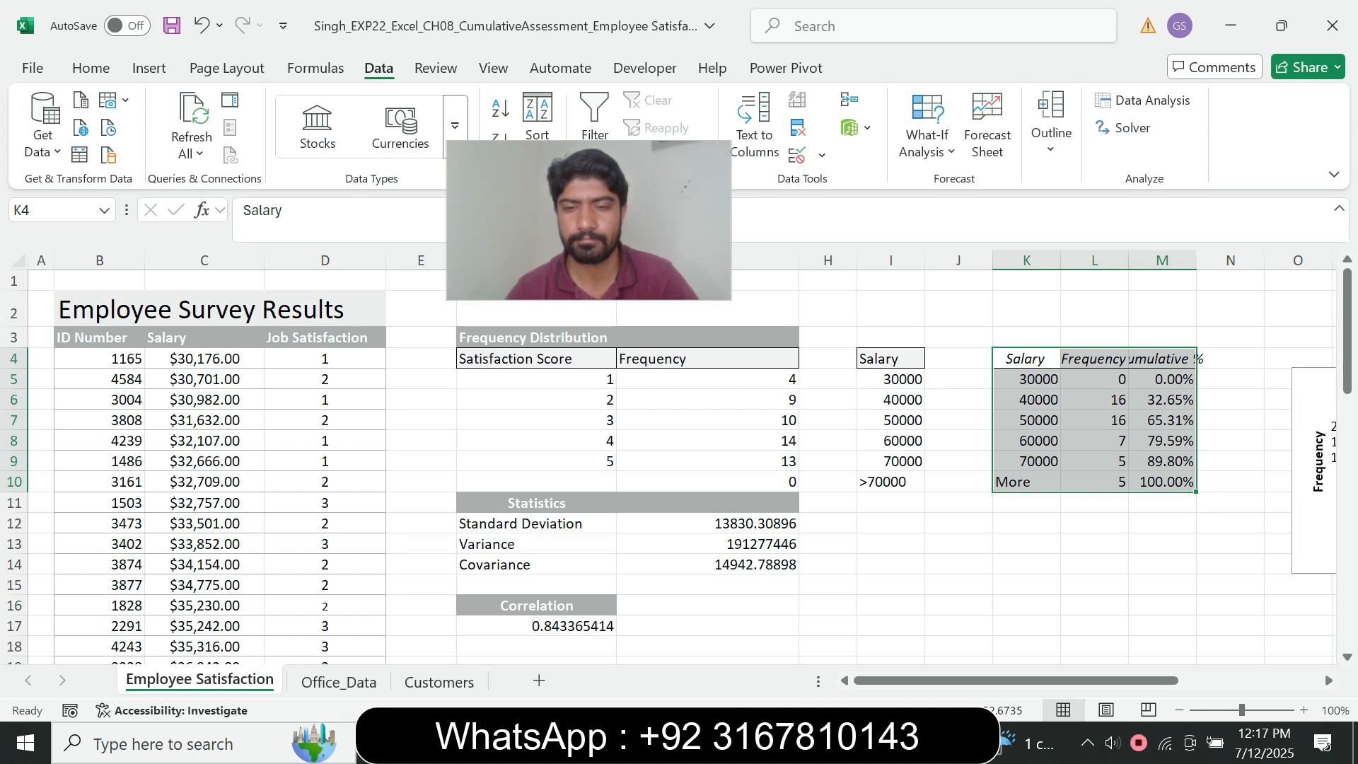
Copy the text Salary from the Word instructions into cell K4 in Excel and move the histogram chart below the output table.
key(alt+Tab)
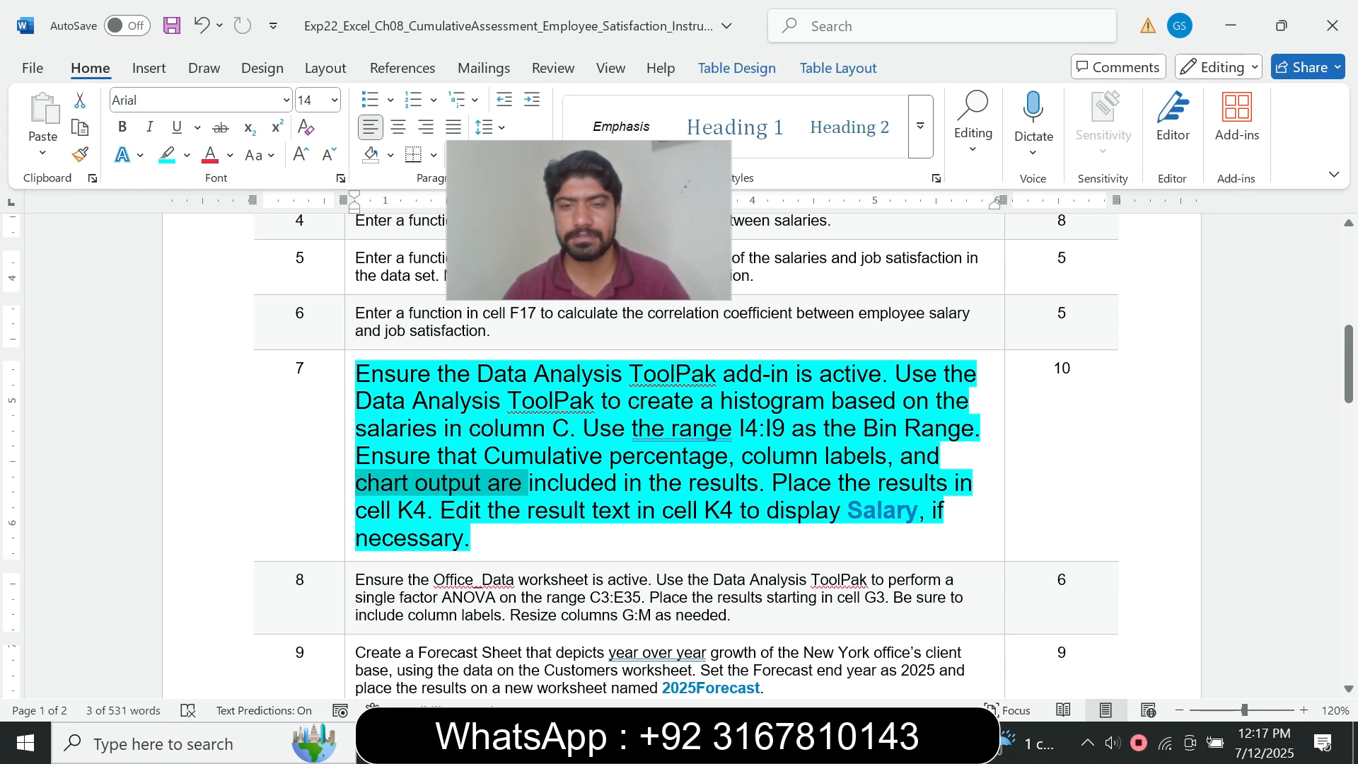
drag(848, 510, 919, 510)
key(ctrl+c)
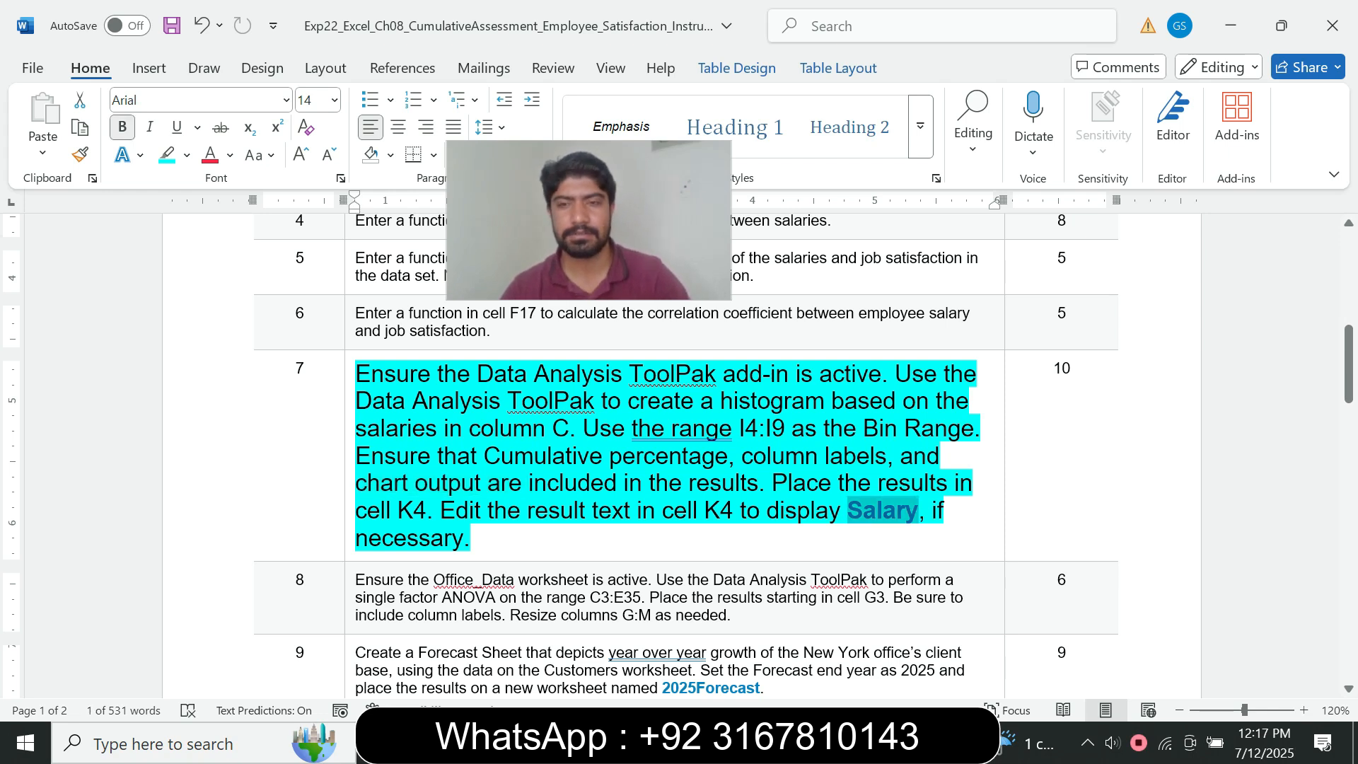
key(alt+Tab)
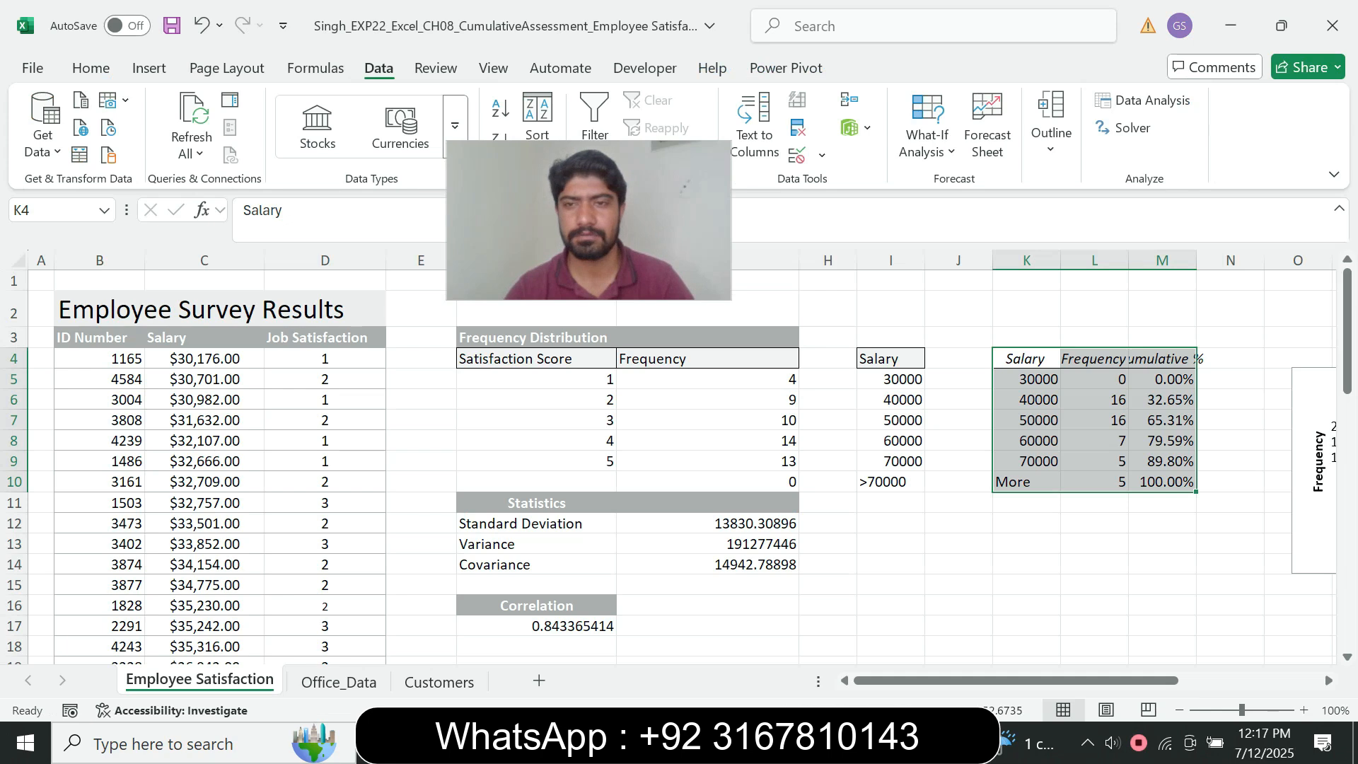
click(1026, 358)
drag(588, 220, 693, 255)
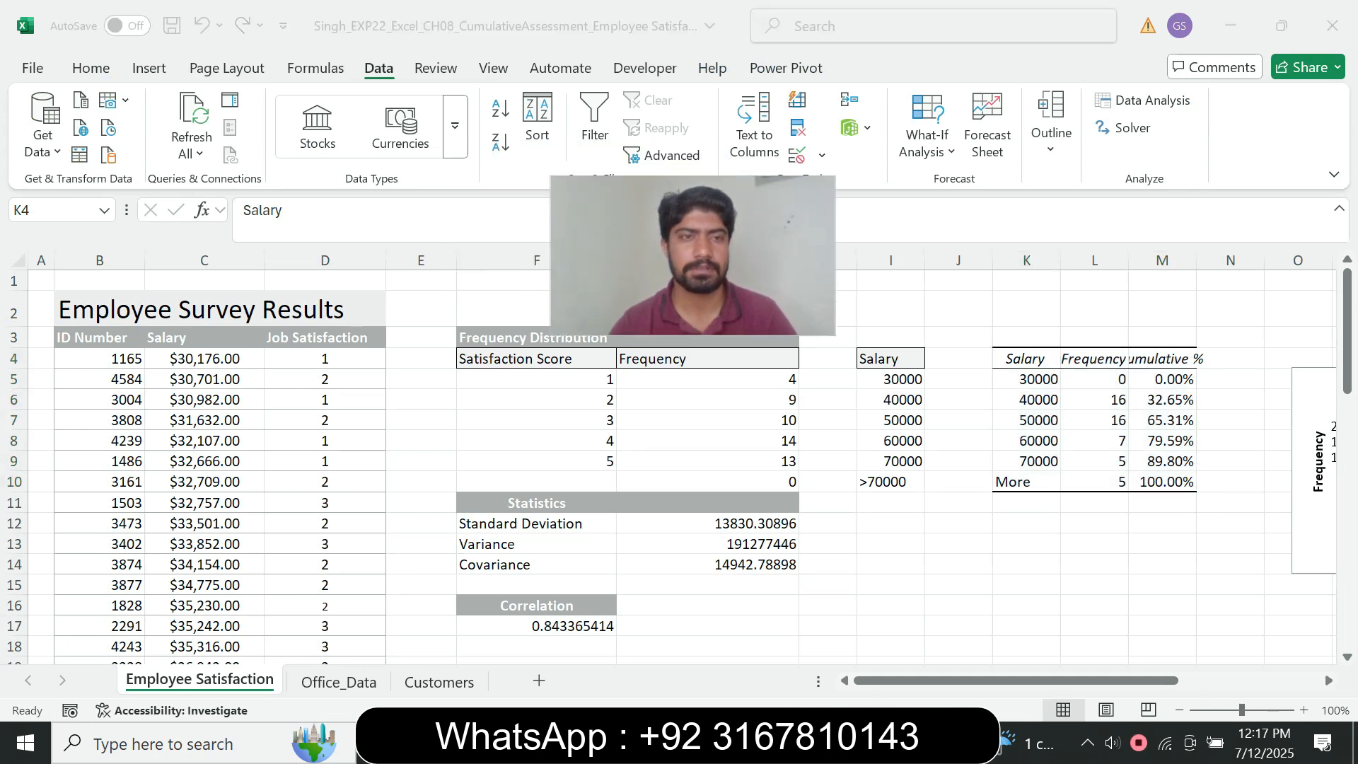
double_click(262, 210)
key(ctrl+v)
key(Return)
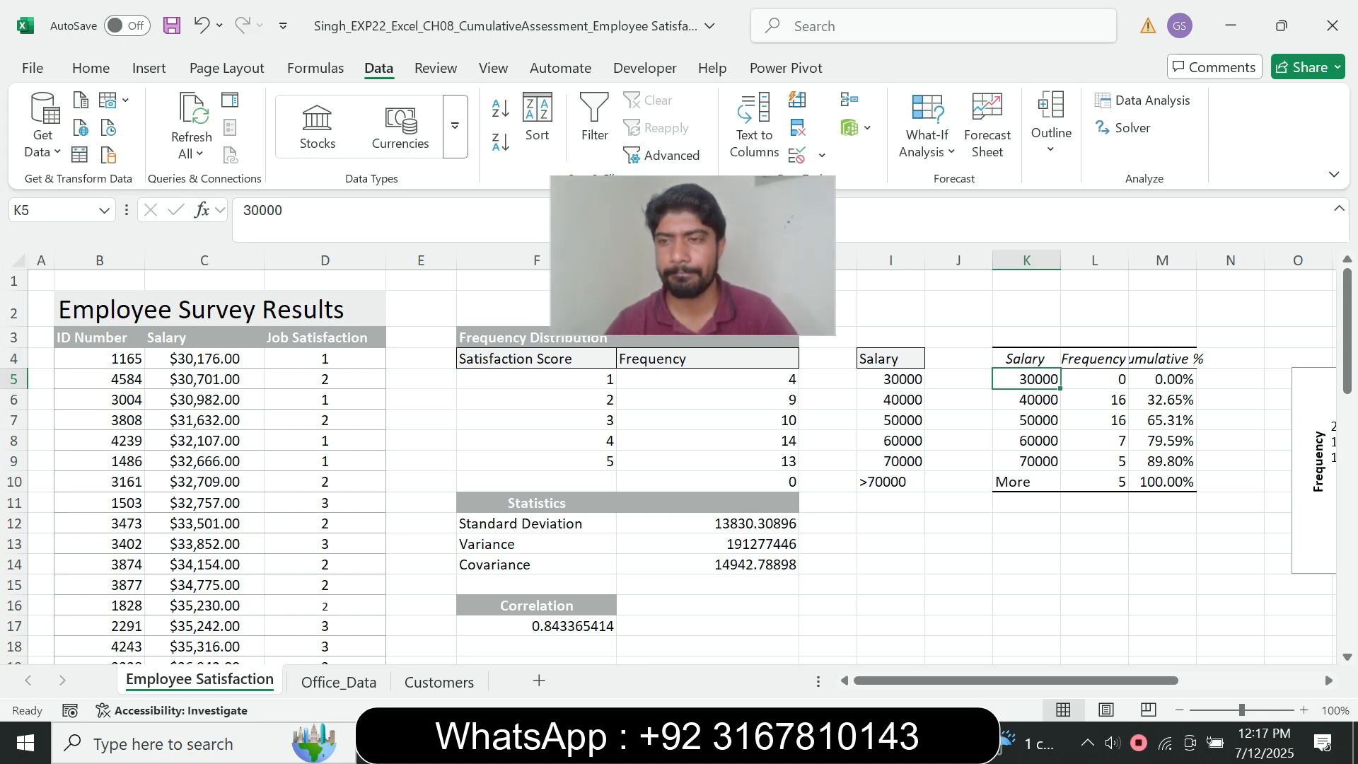
drag(1312, 396, 1015, 560)
Switch to the Word instructions, reset the step 7 text to 9 pt and remove its highlighting.
key(alt+Tab)
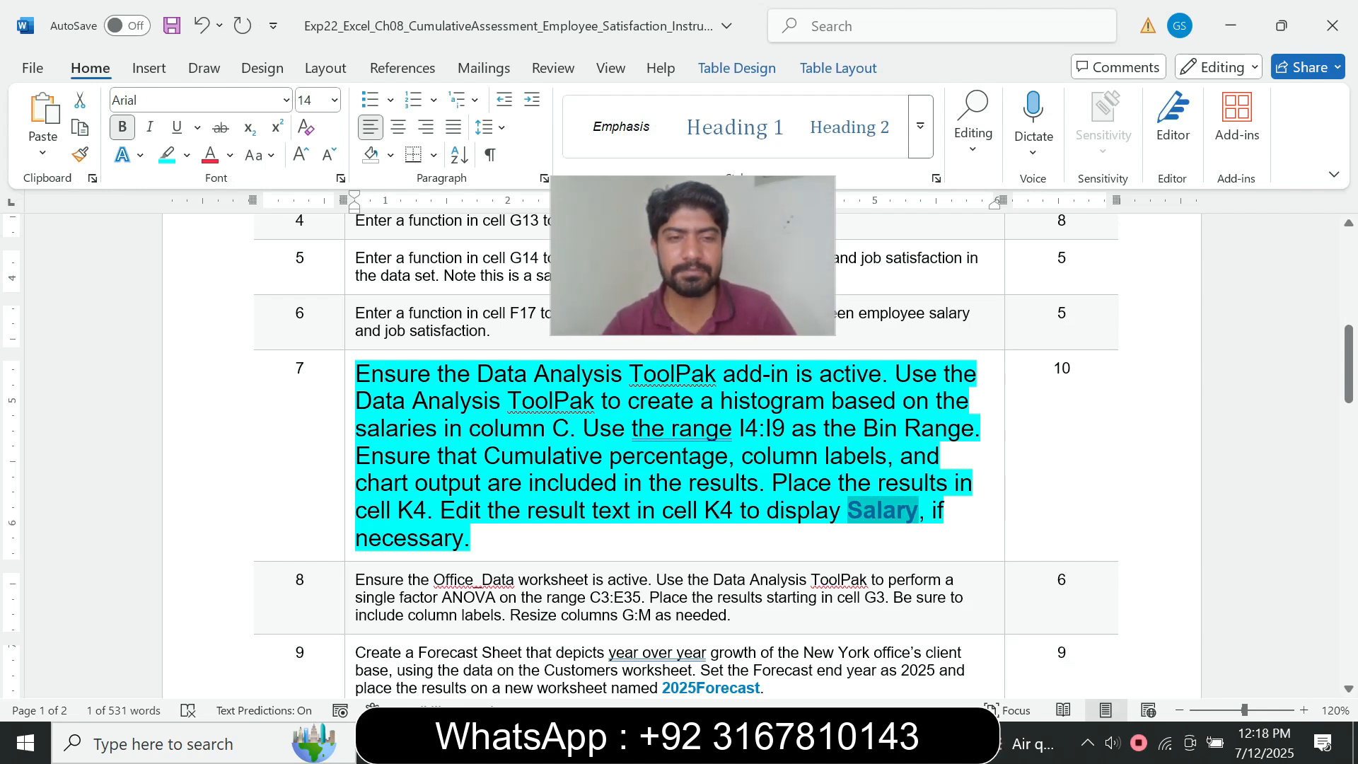
click(349, 510)
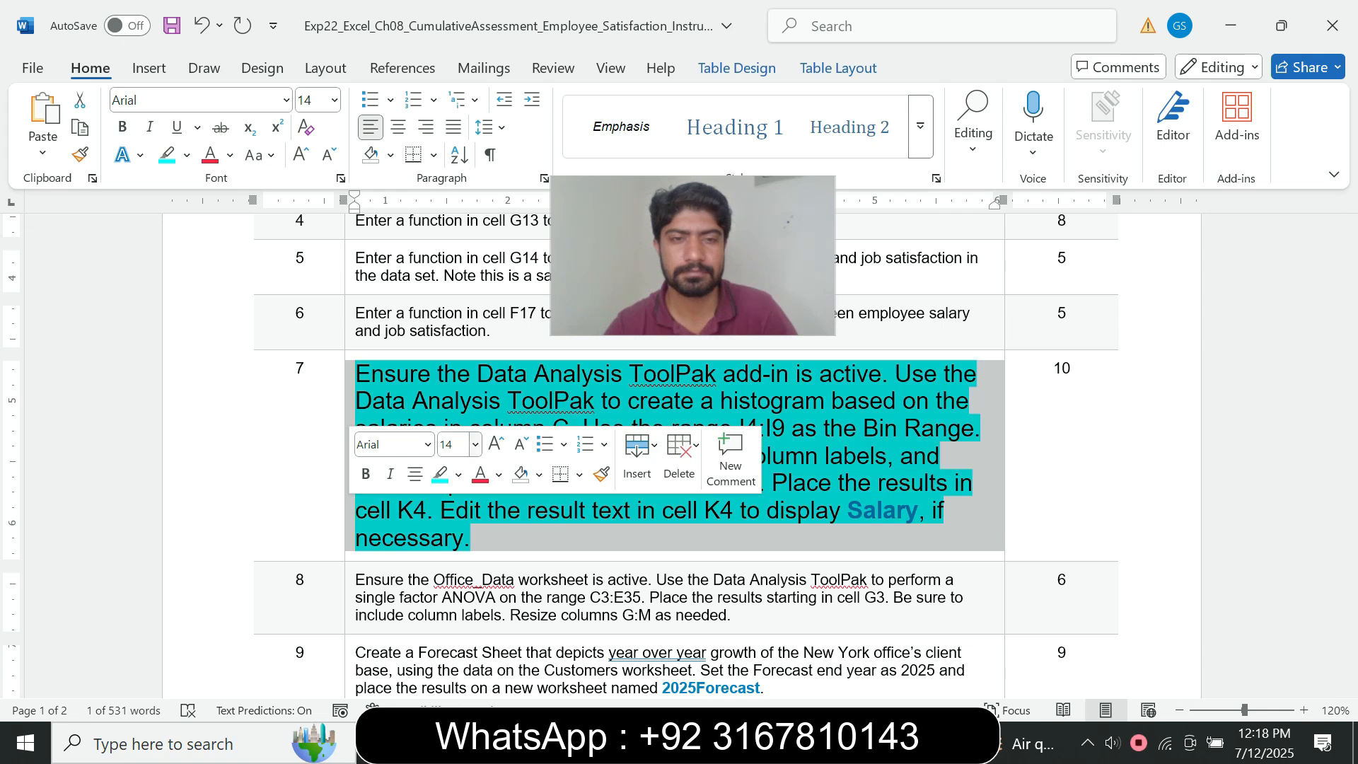
click(475, 444)
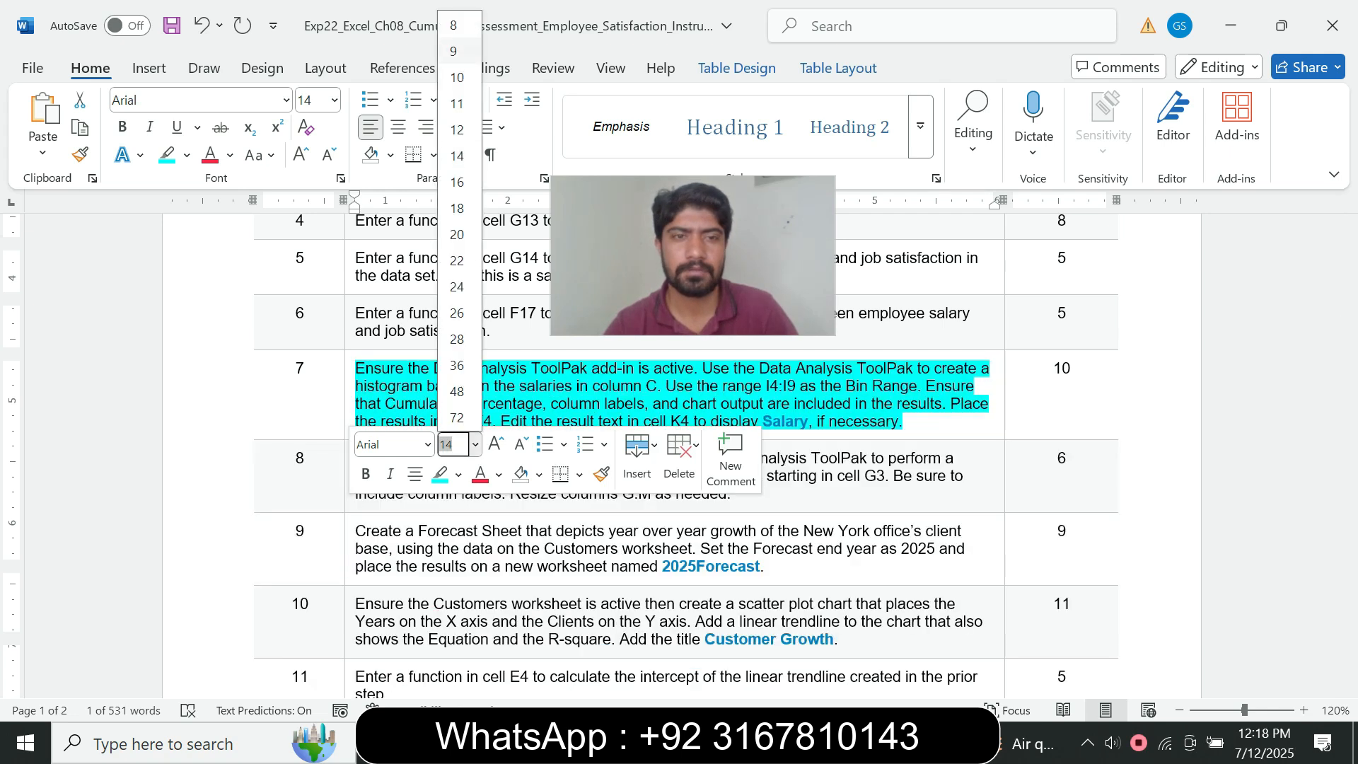
click(454, 51)
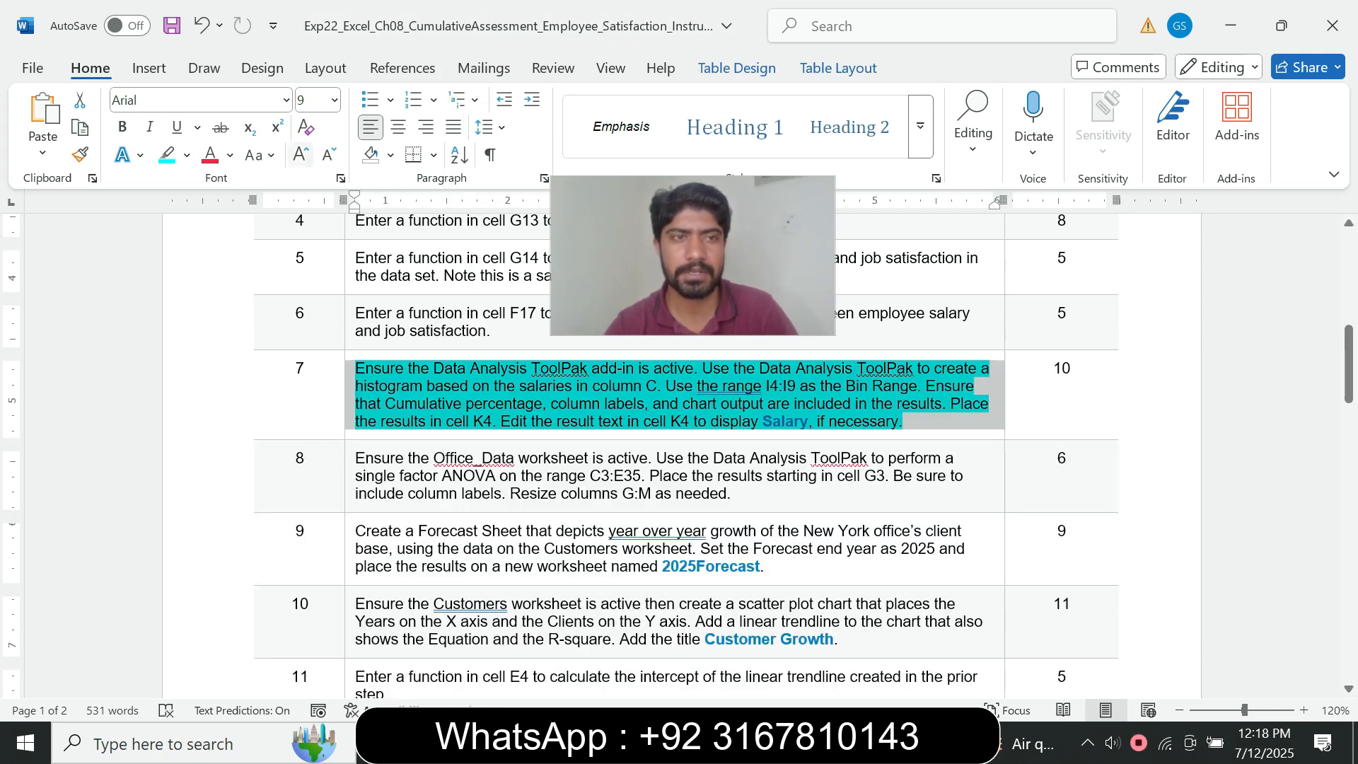
click(186, 155)
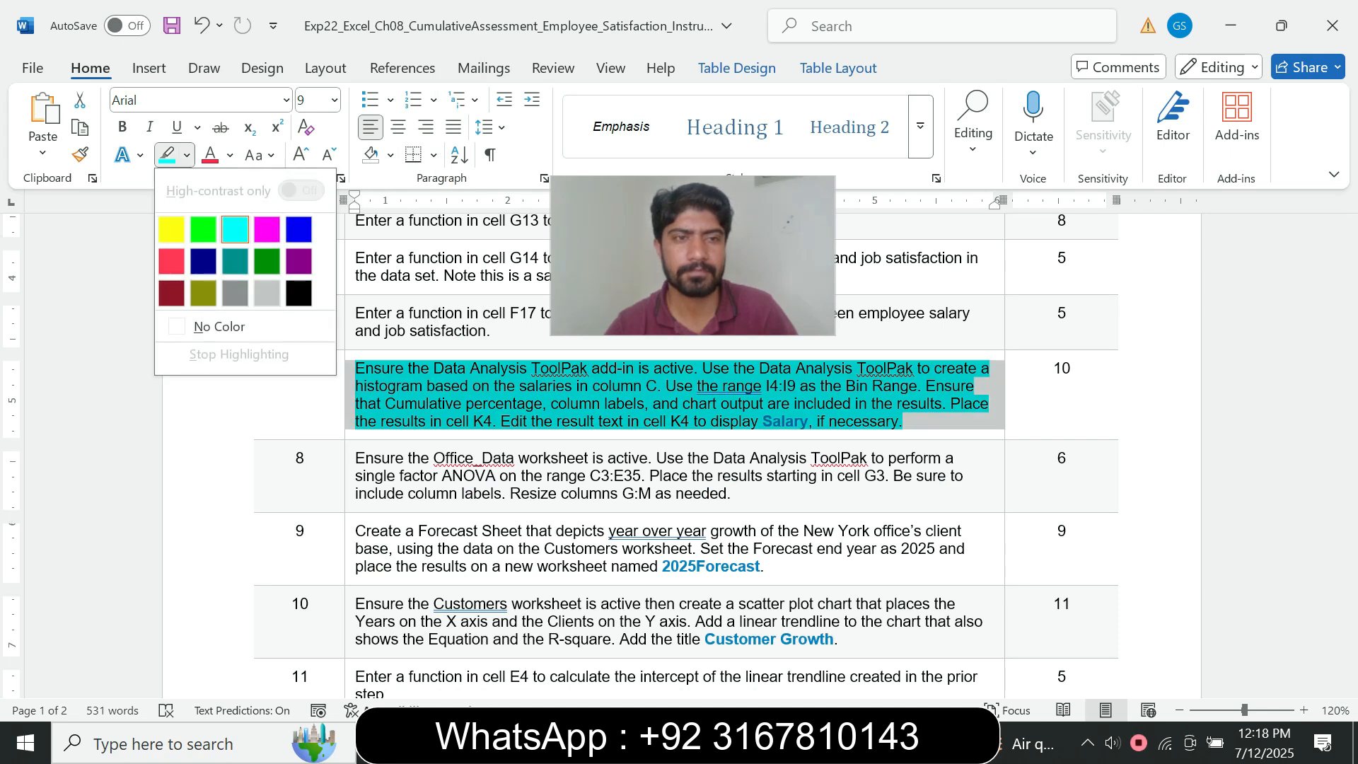
click(219, 326)
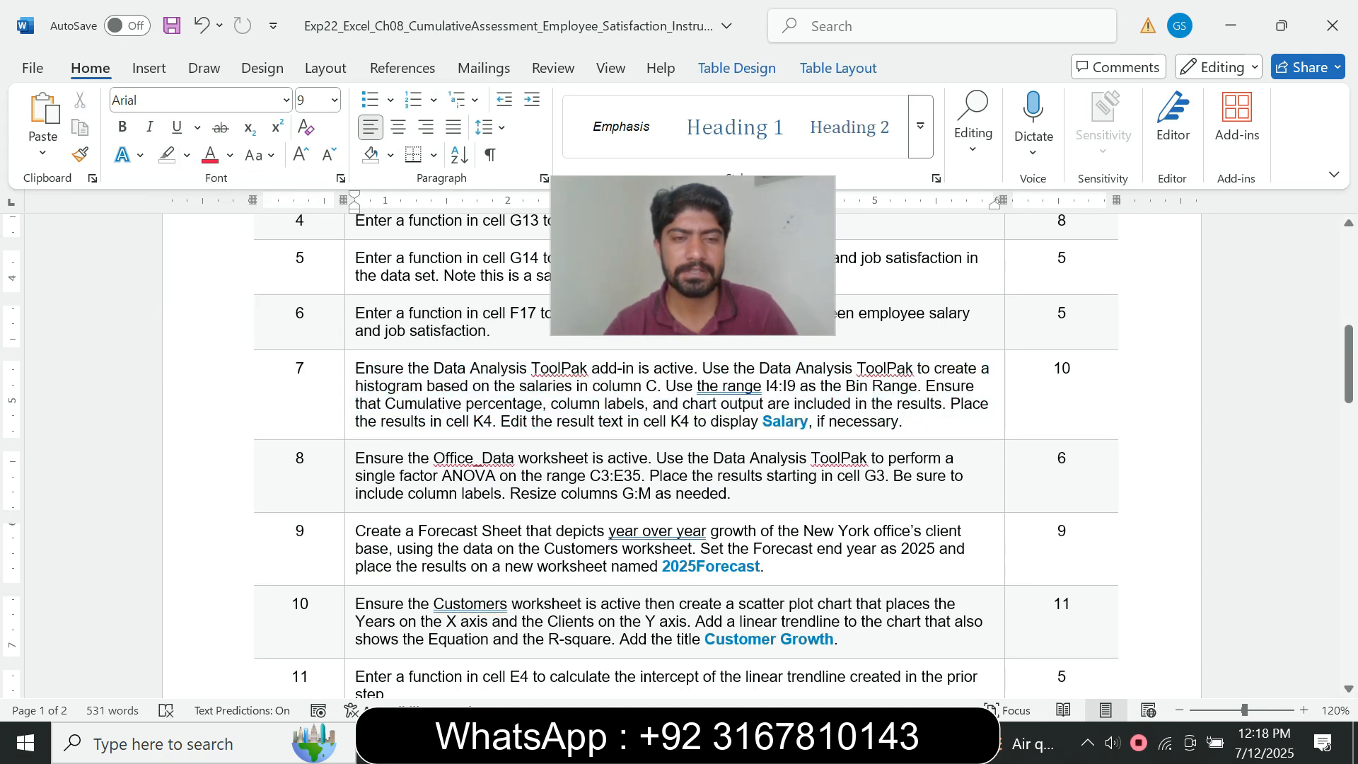
Enlarge the step 8 instruction text to 14 pt and highlight it in turquoise.
click(350, 497)
click(478, 440)
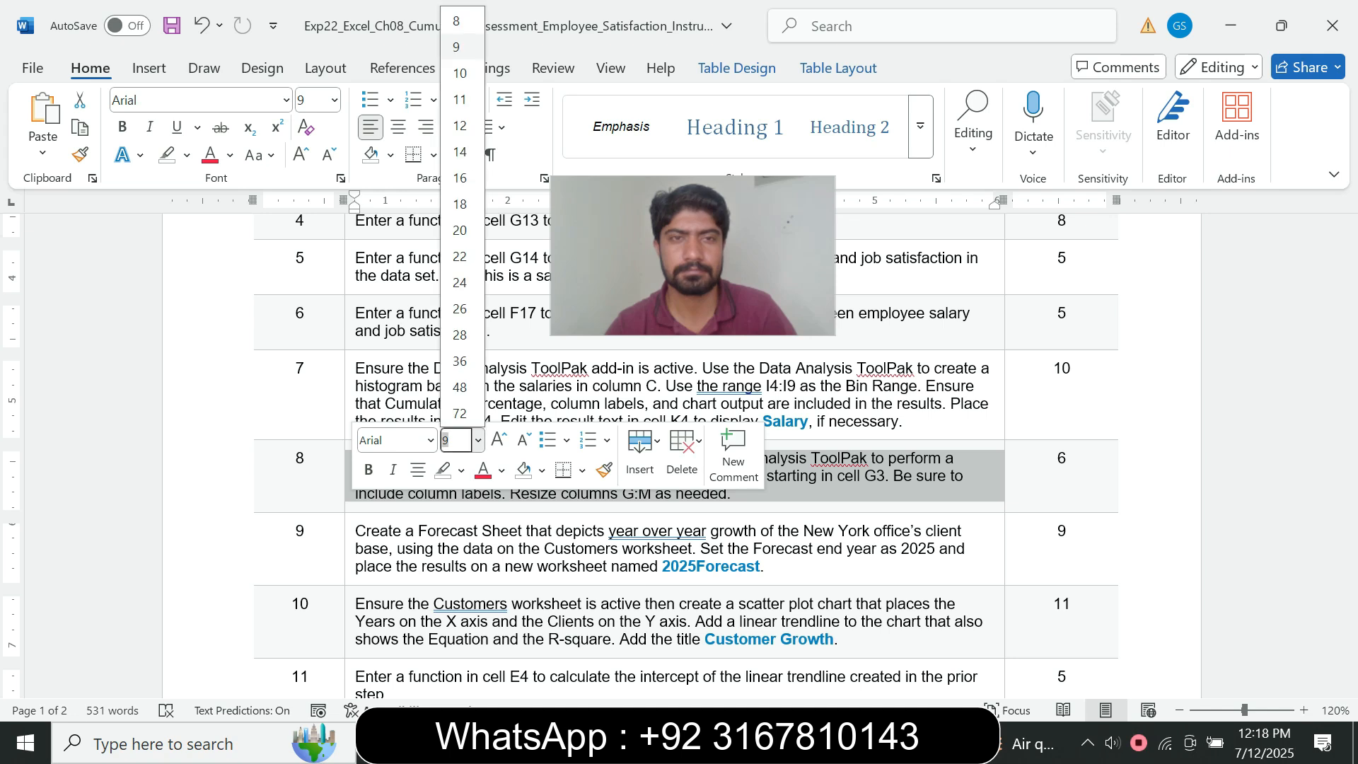
click(460, 151)
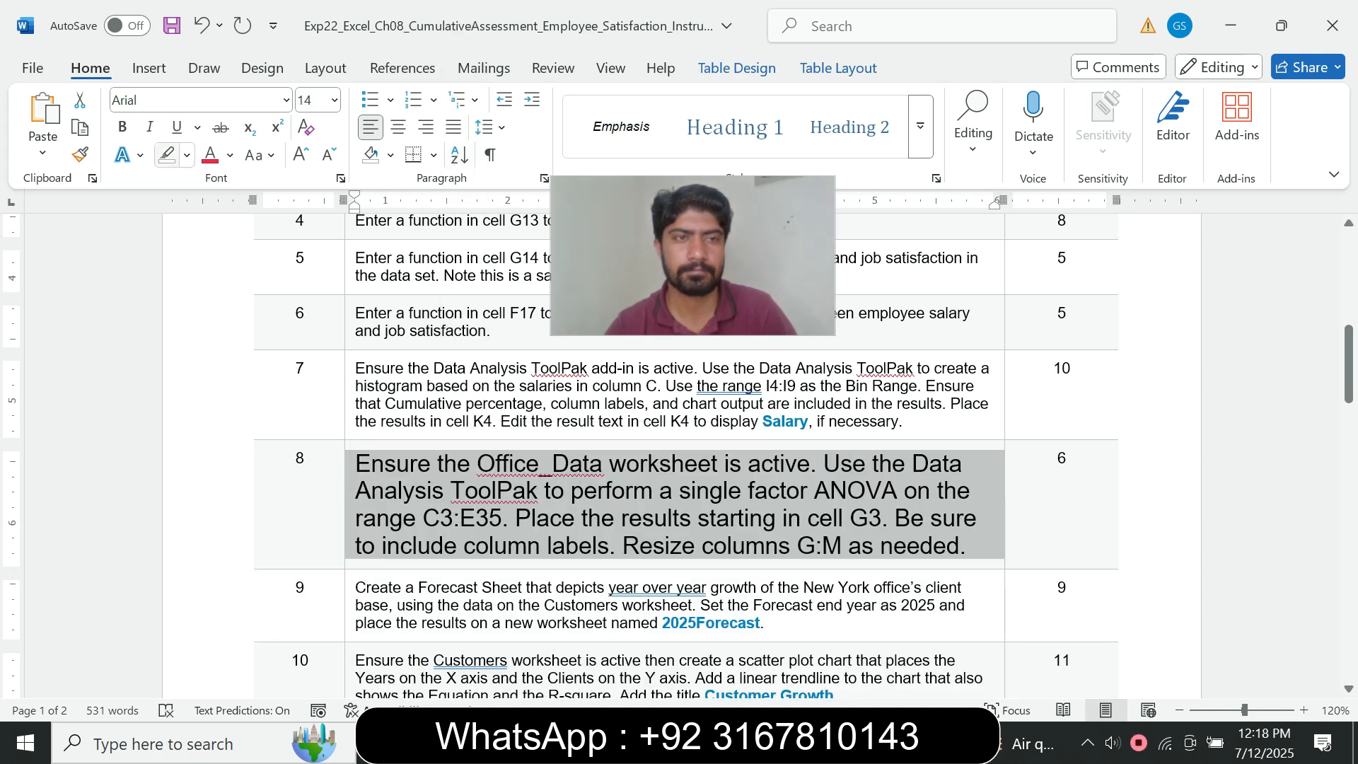
click(186, 155)
click(235, 229)
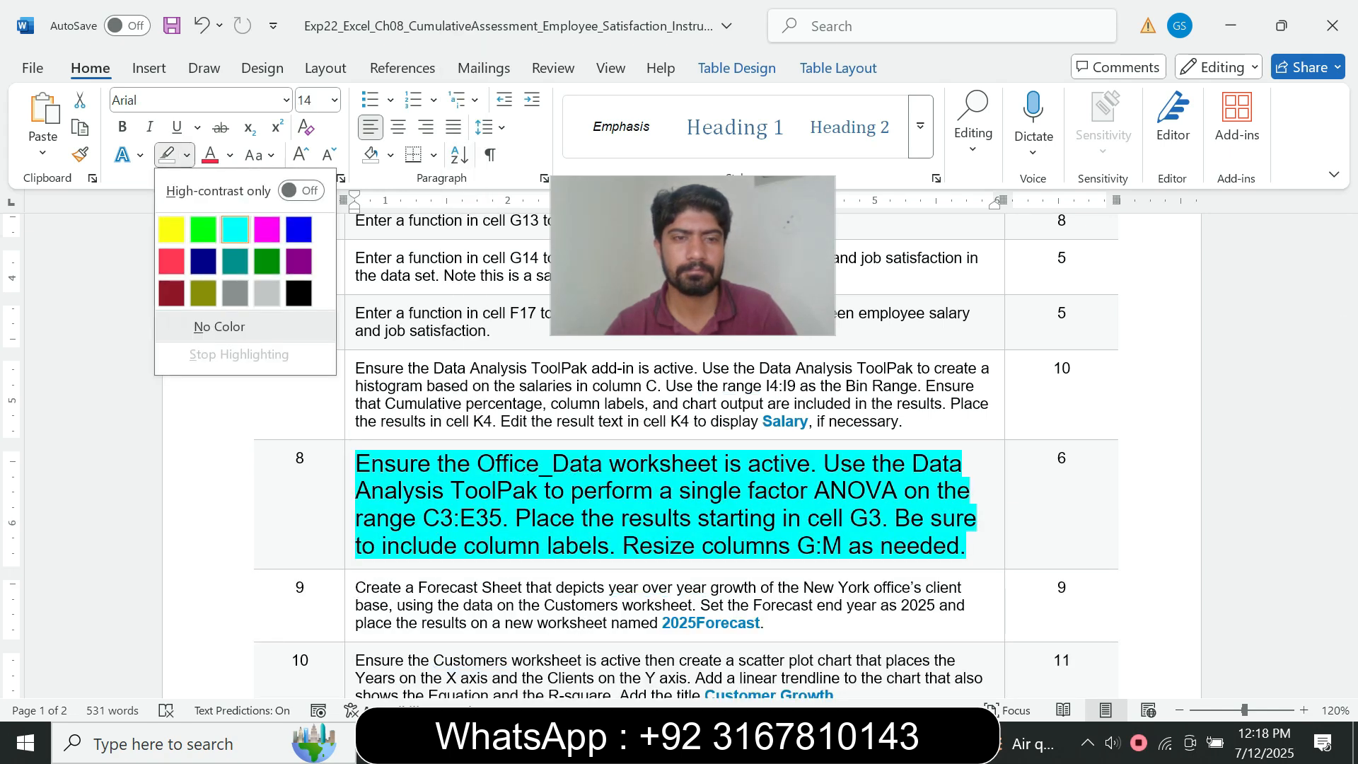
drag(1348, 374, 1348, 382)
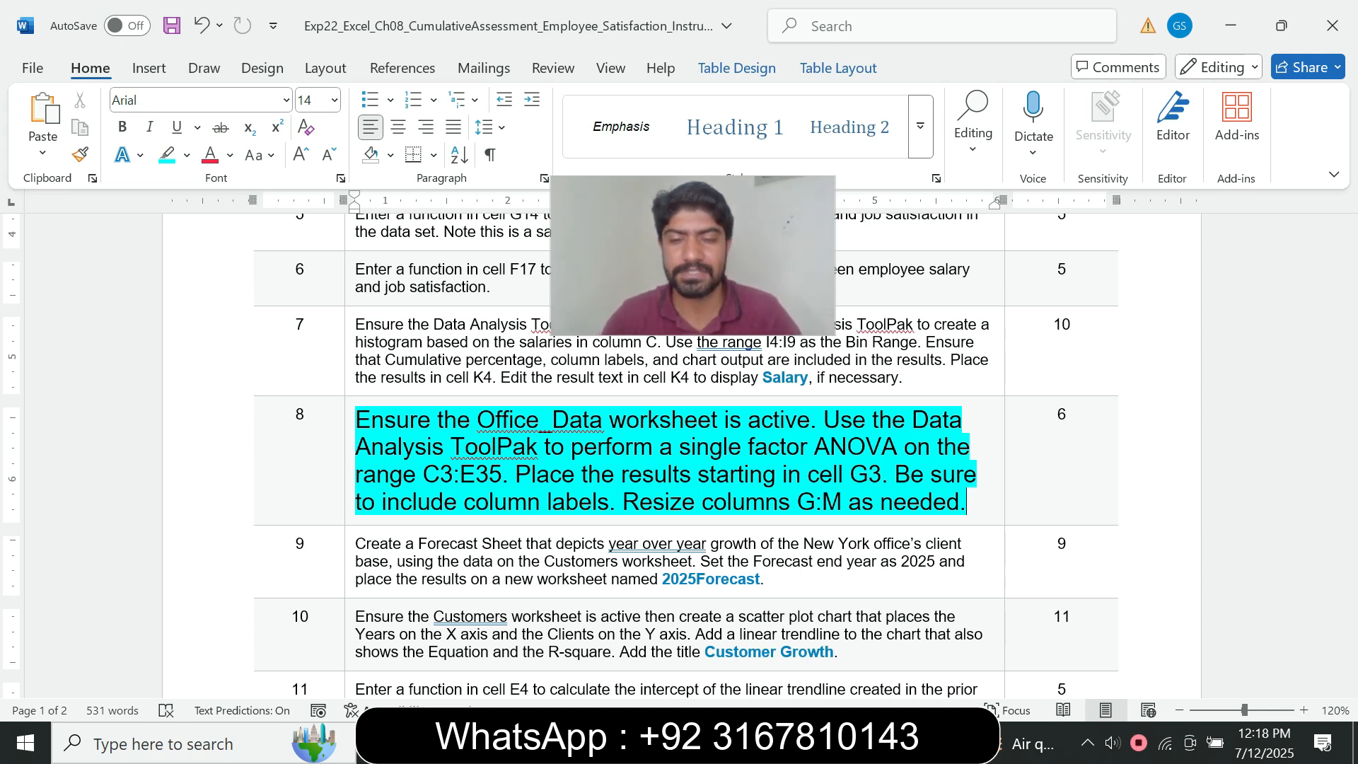
Check the worksheet named in step 8 of the instructions, switch to Excel and activate the Office_Data worksheet.
drag(379, 422, 600, 423)
drag(679, 283, 1159, 275)
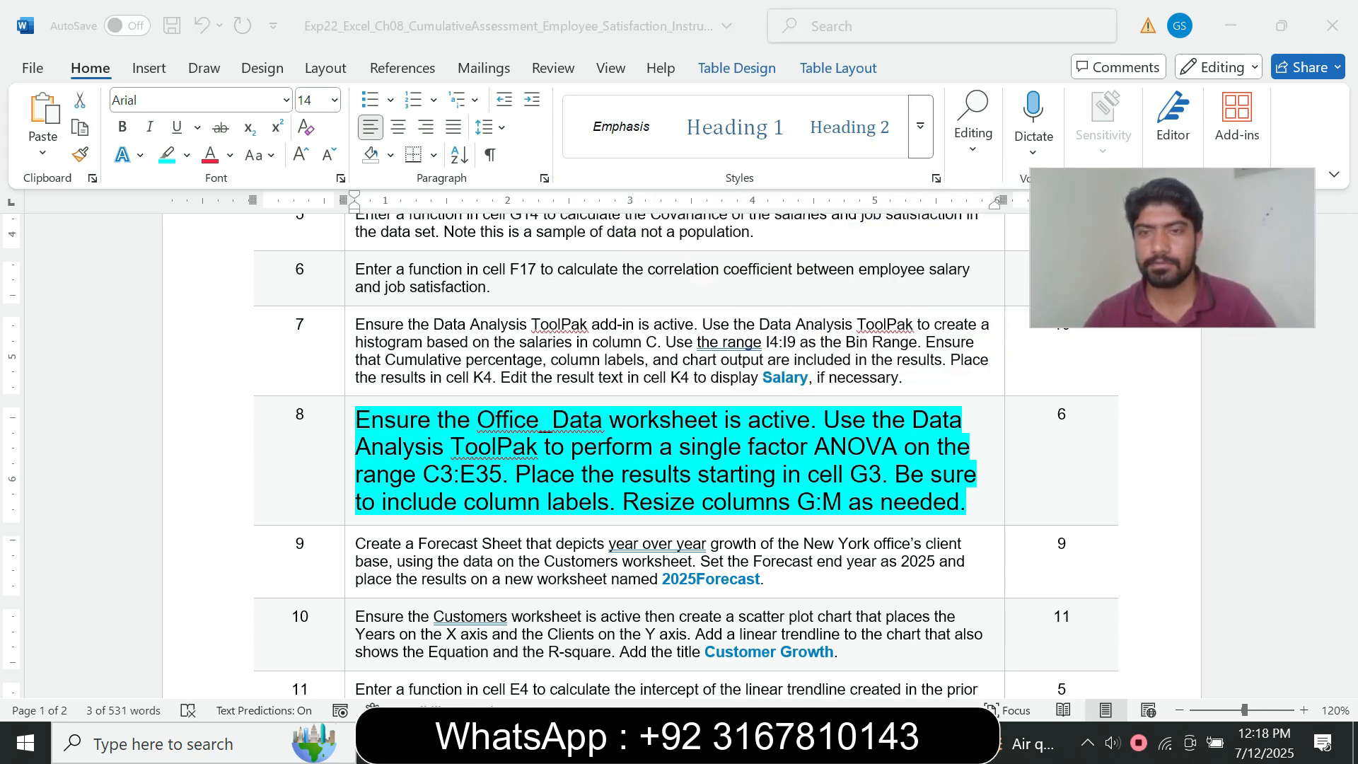
click(481, 422)
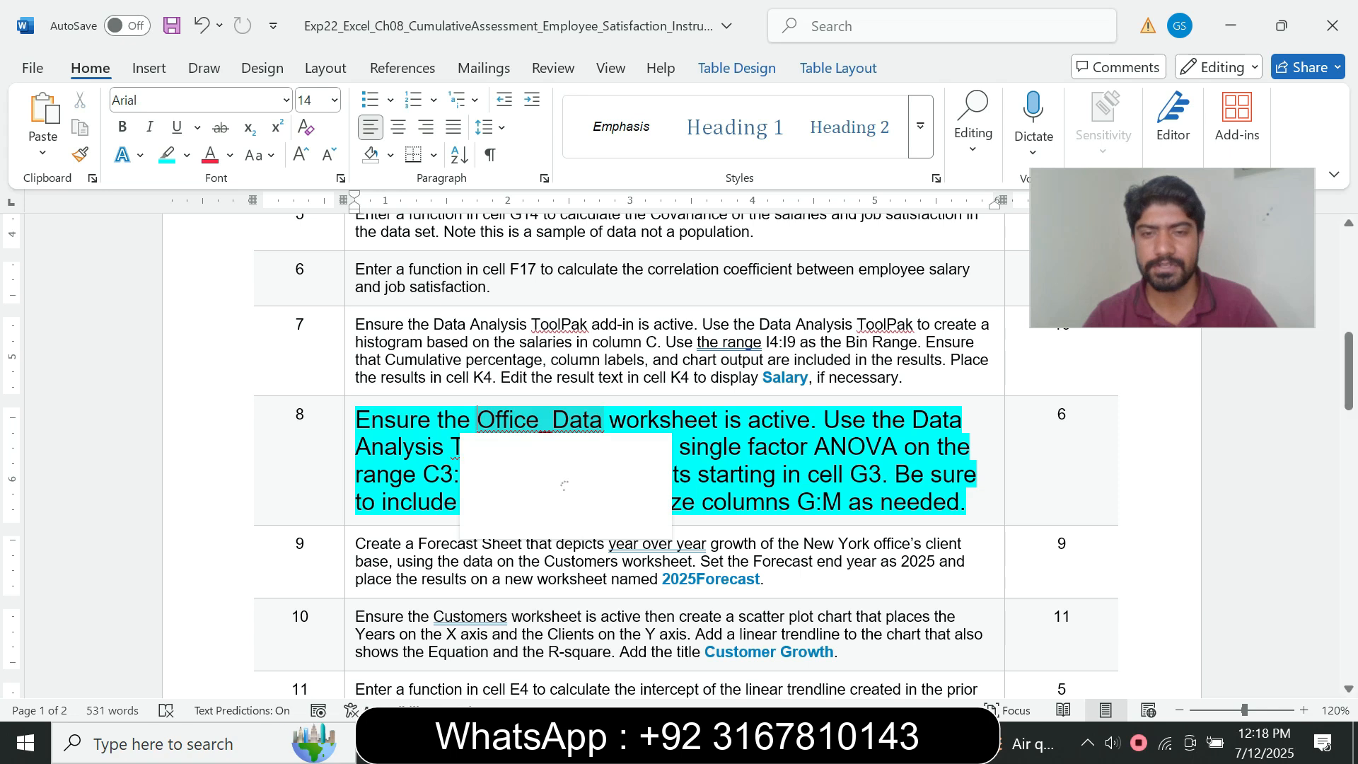
key(alt+Tab)
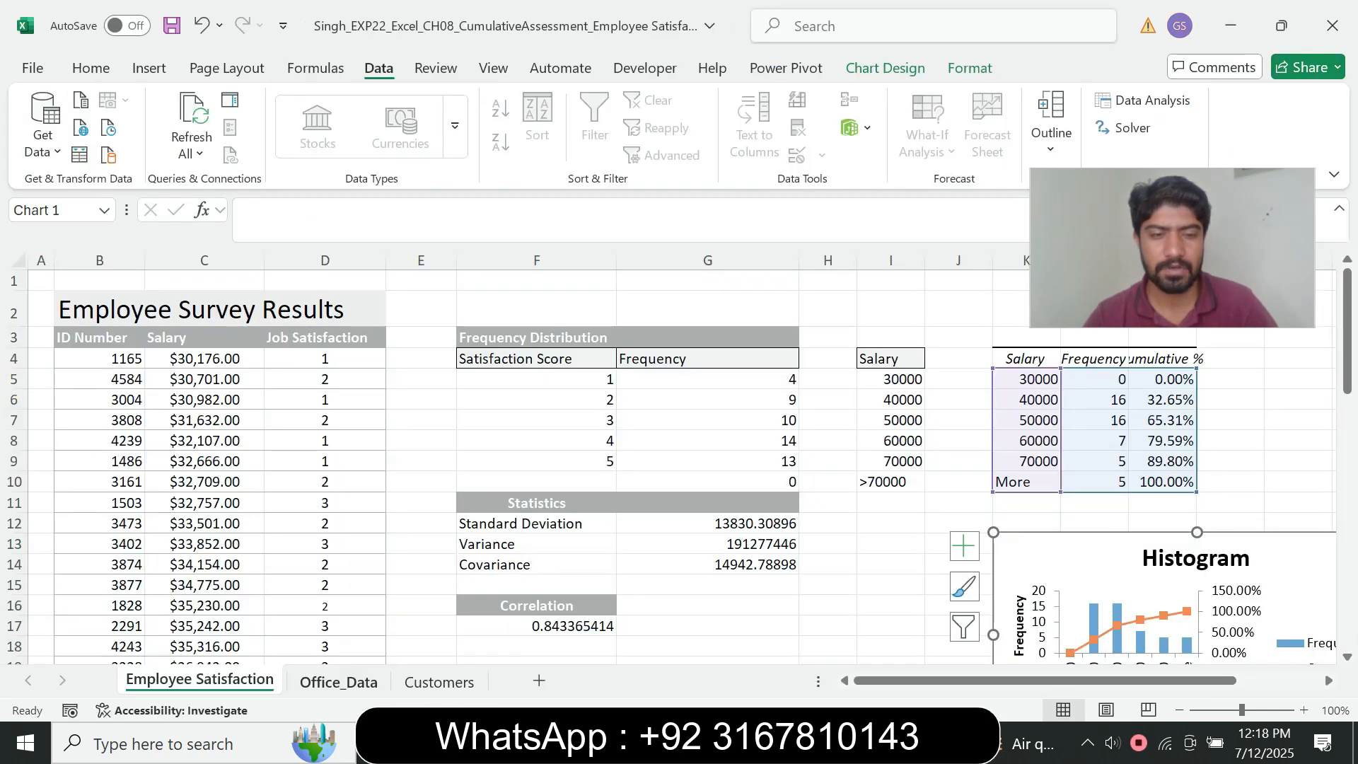
key(ctrl+Page_Down)
Check the required analysis in the Word instructions and start the Anova: Single Factor tool on the Office_Data sheet in Excel.
key(alt+Tab)
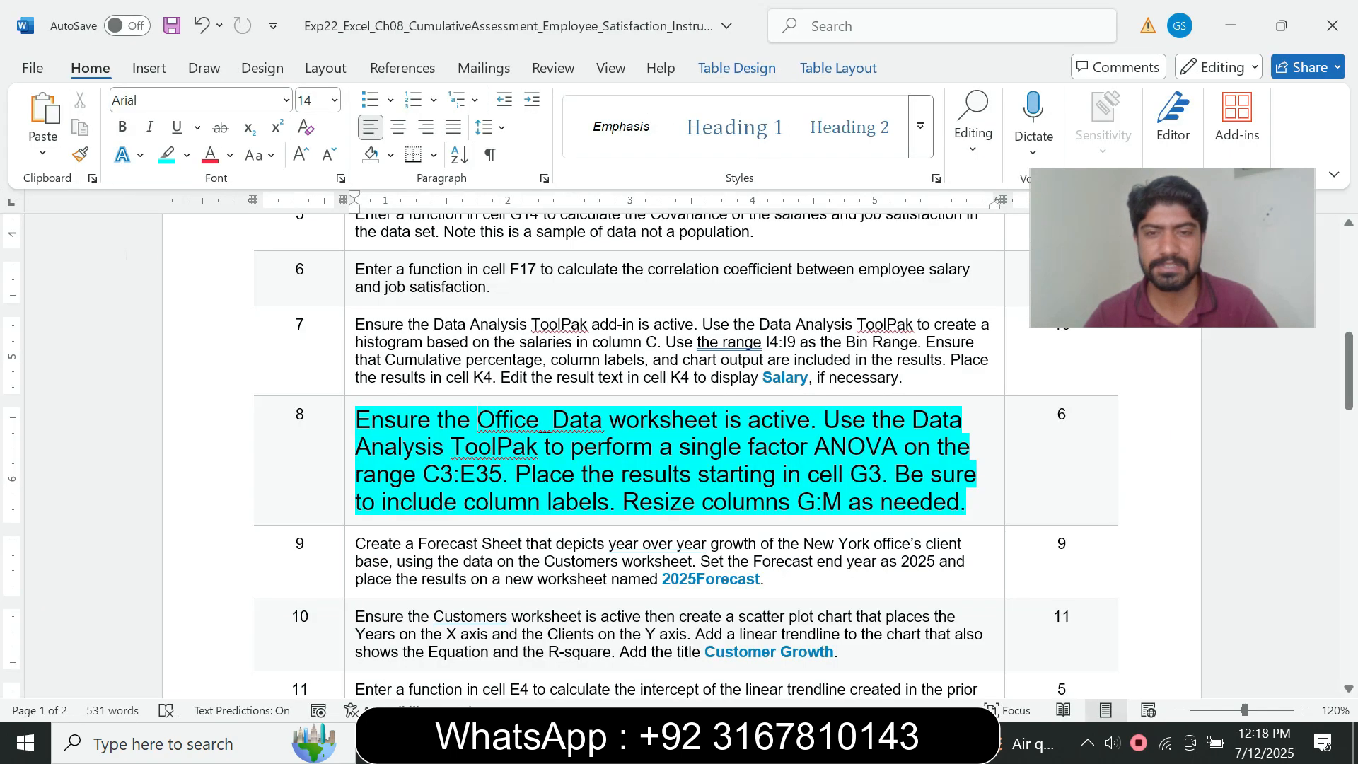
drag(367, 447, 815, 446)
click(698, 474)
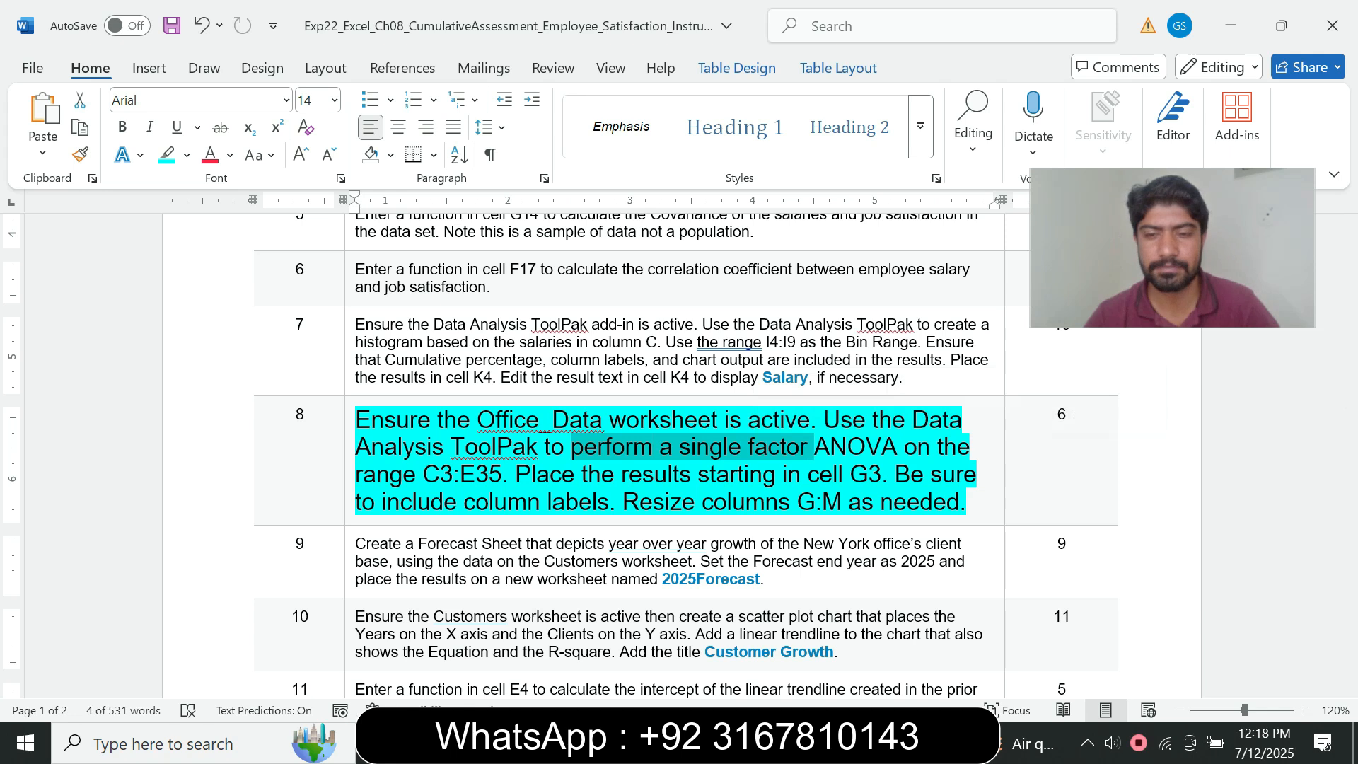
key(alt+Tab)
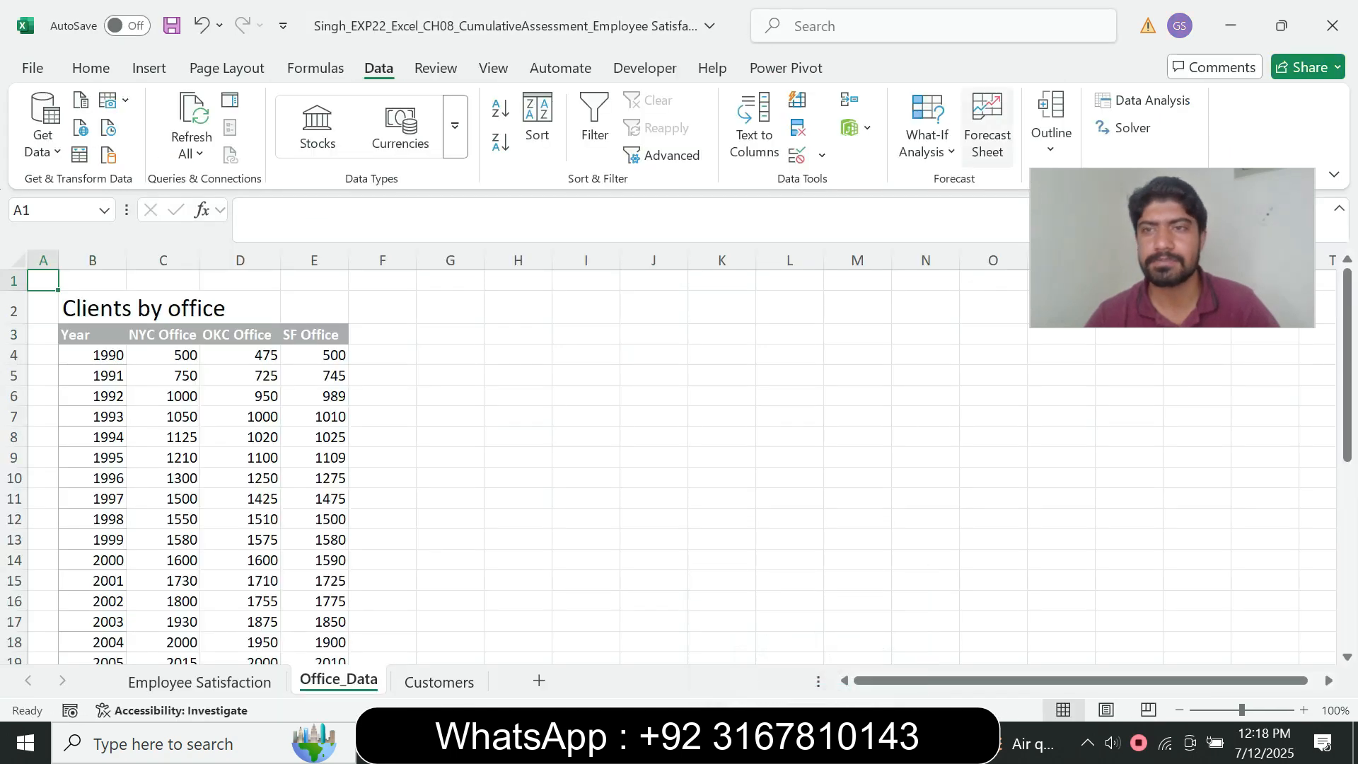
click(1145, 100)
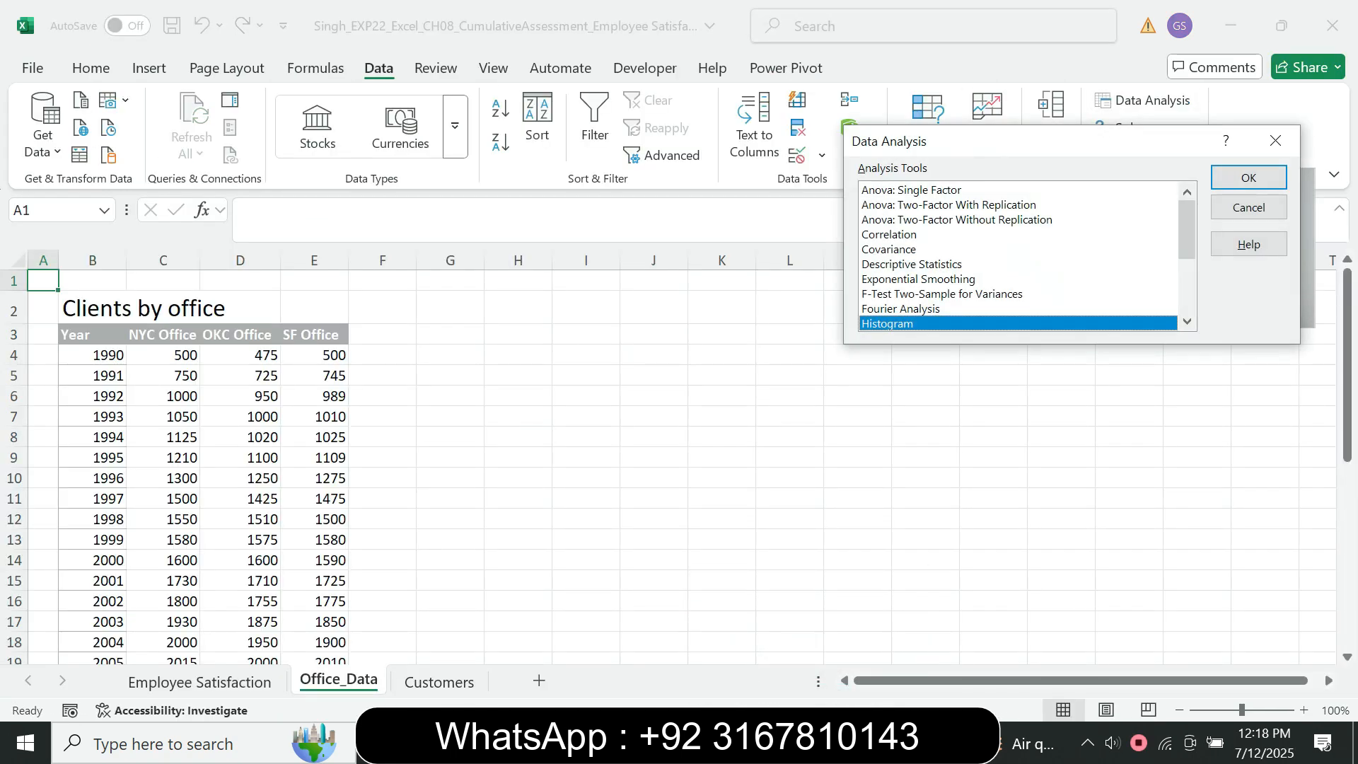
click(915, 190)
click(1249, 178)
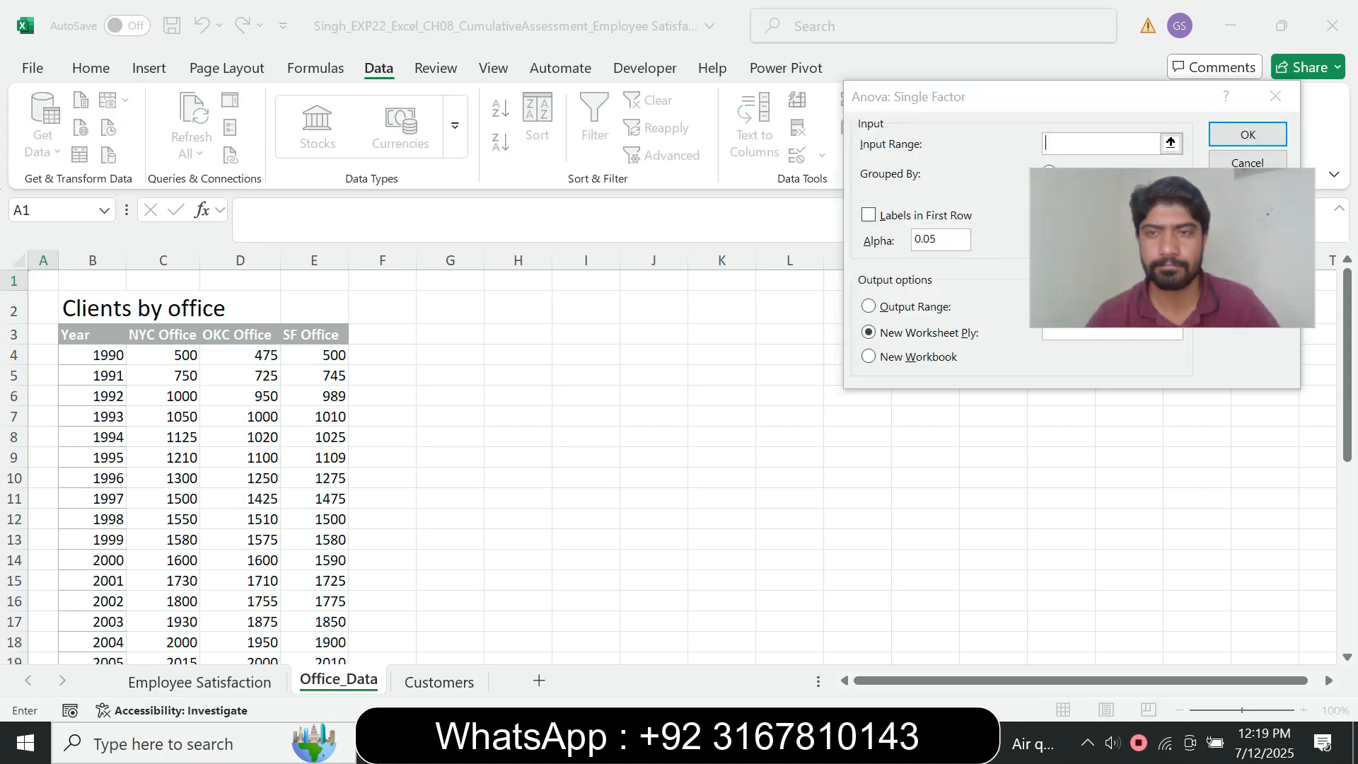
Check the required range in the Word instructions and set the ANOVA input range to C3:E35 in Excel.
key(alt+Tab)
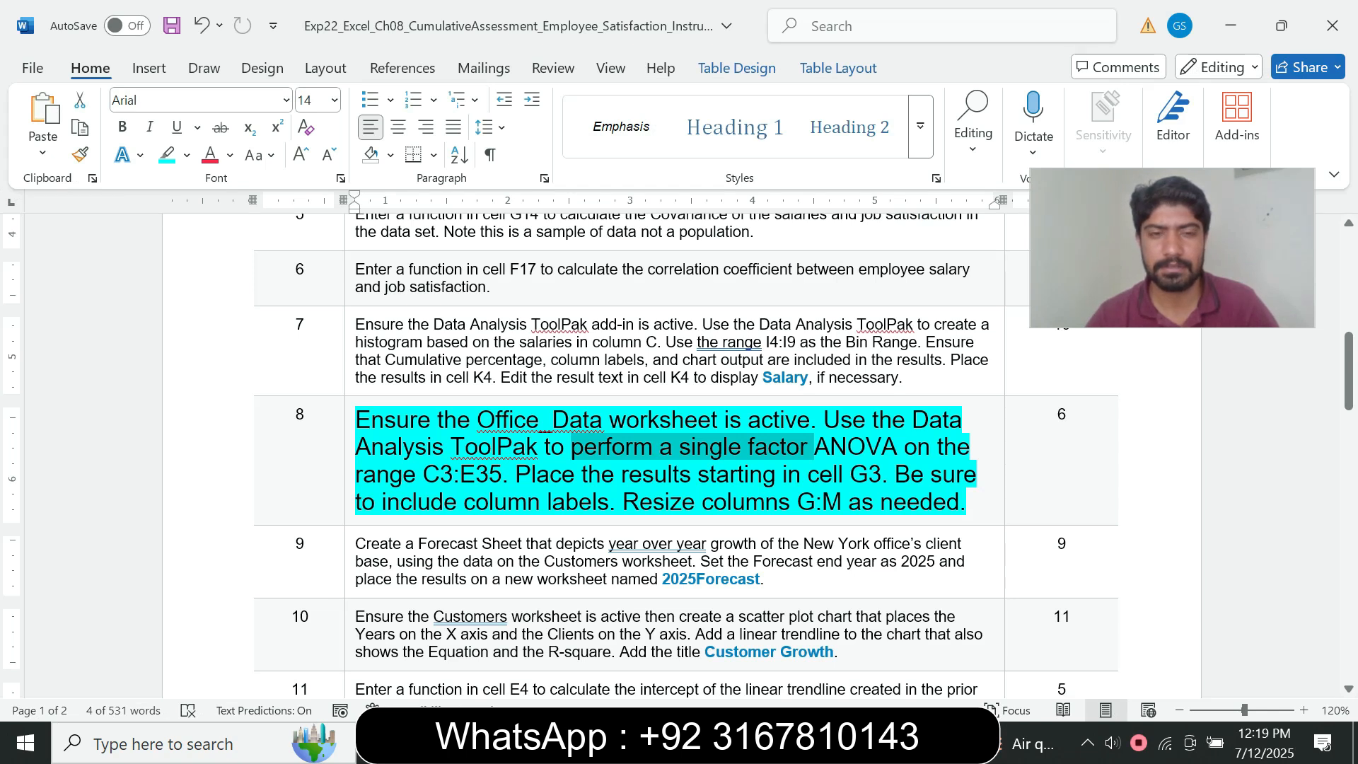
drag(423, 473, 502, 474)
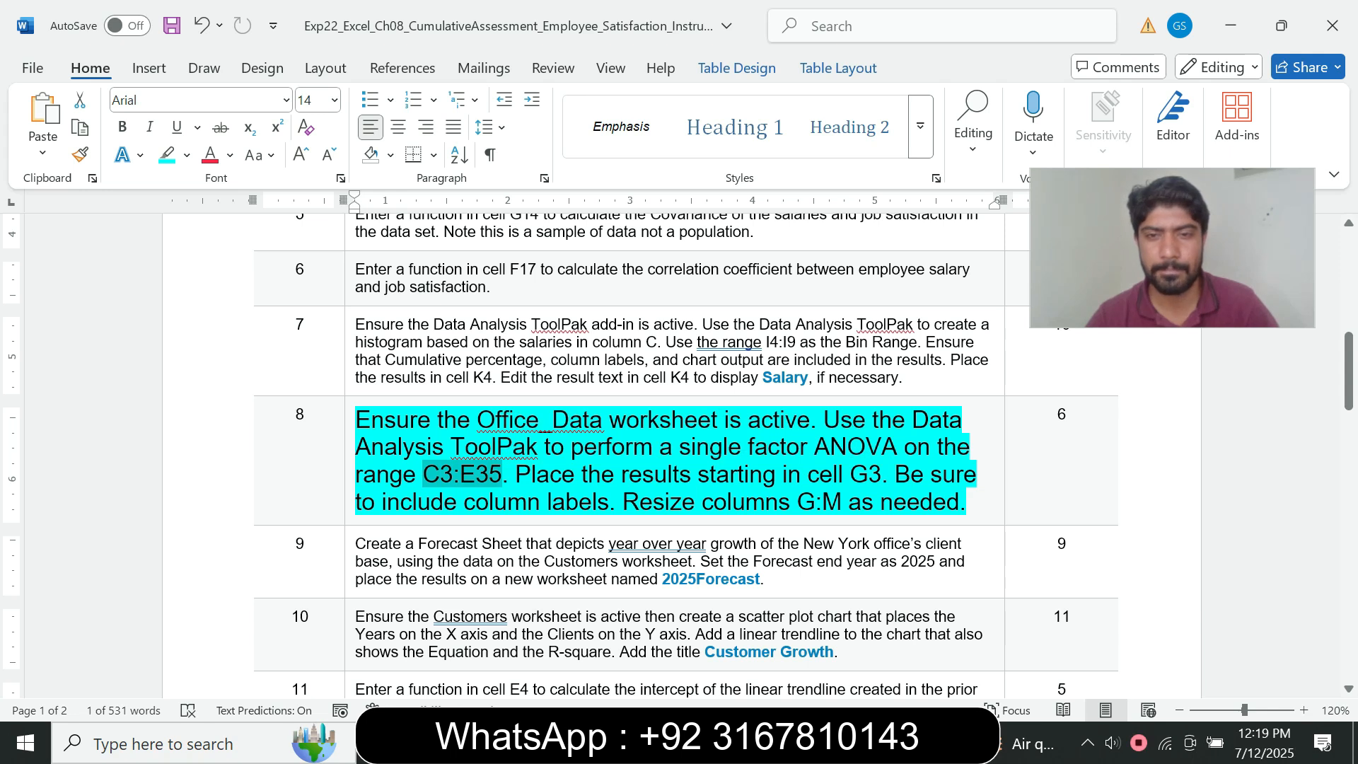
drag(679, 447, 800, 447)
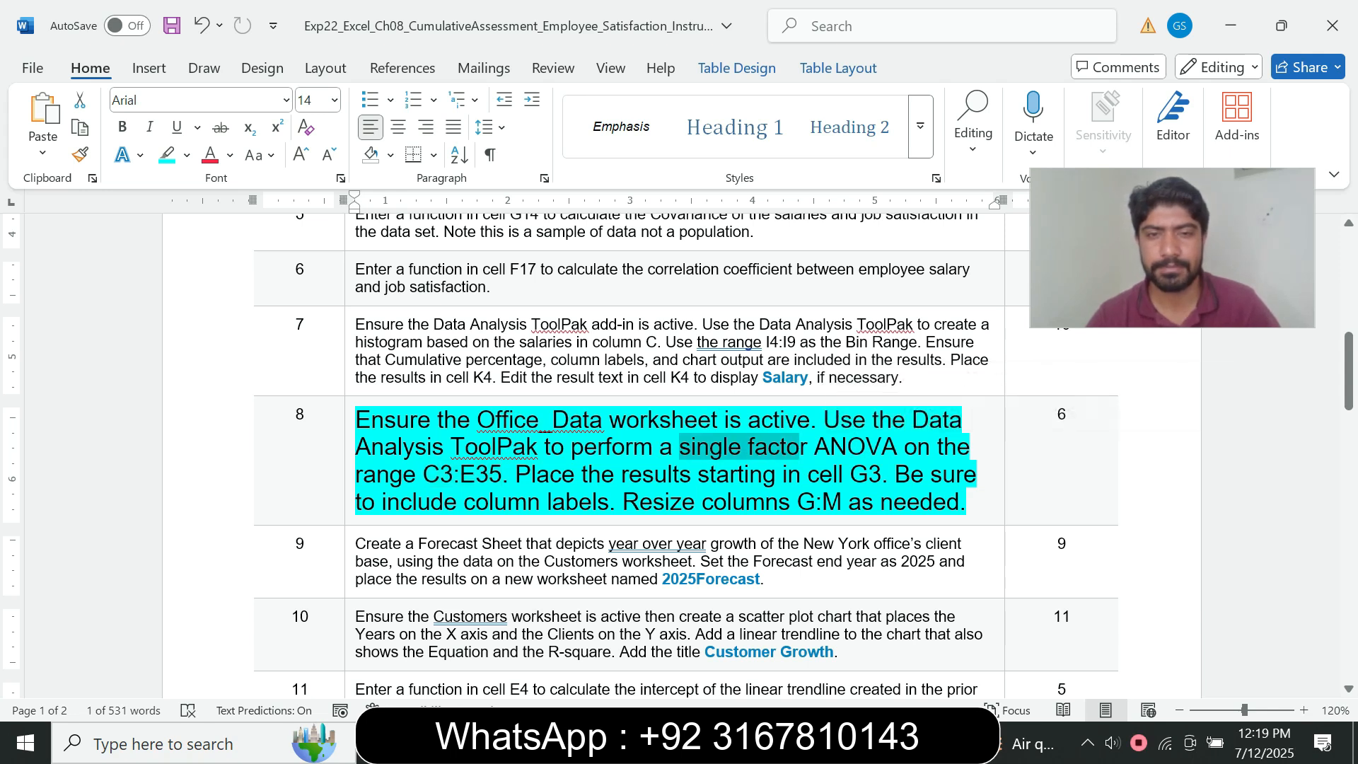
click(604, 447)
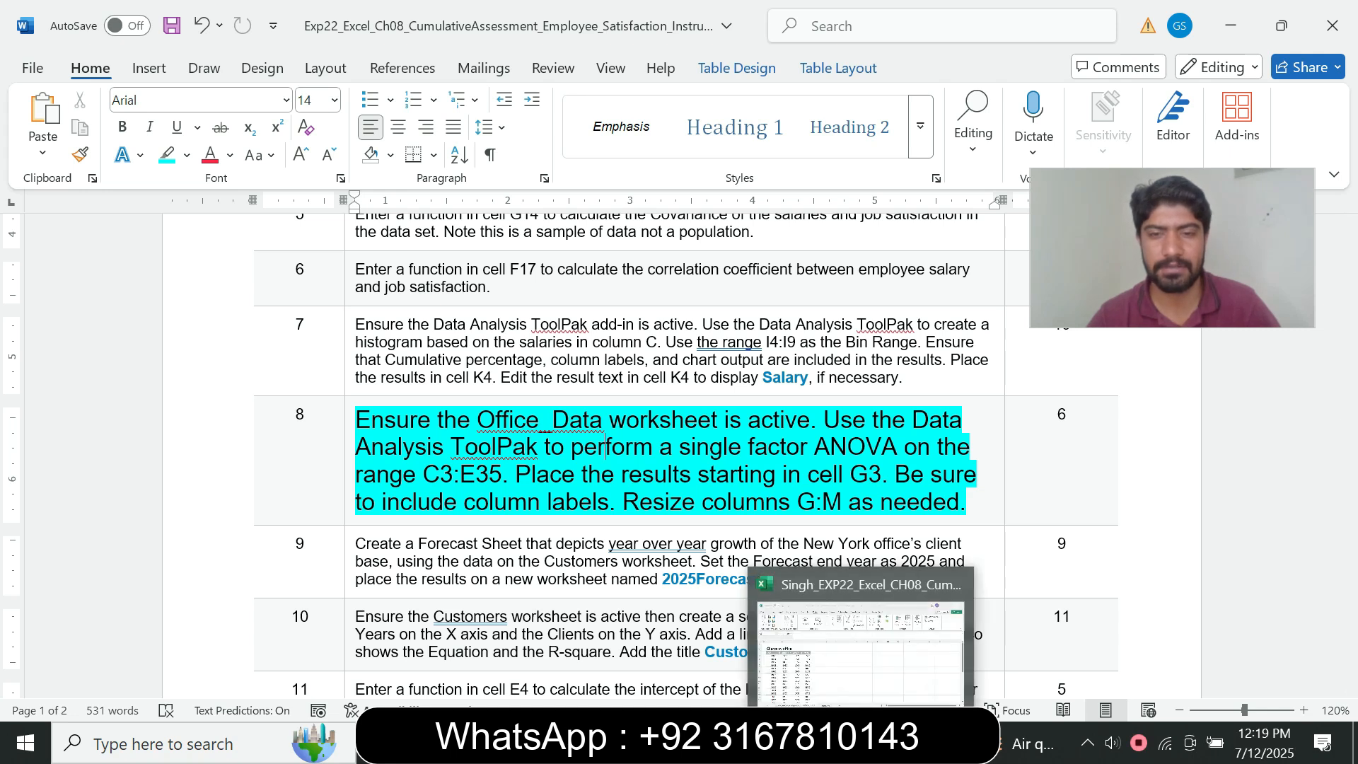
click(861, 742)
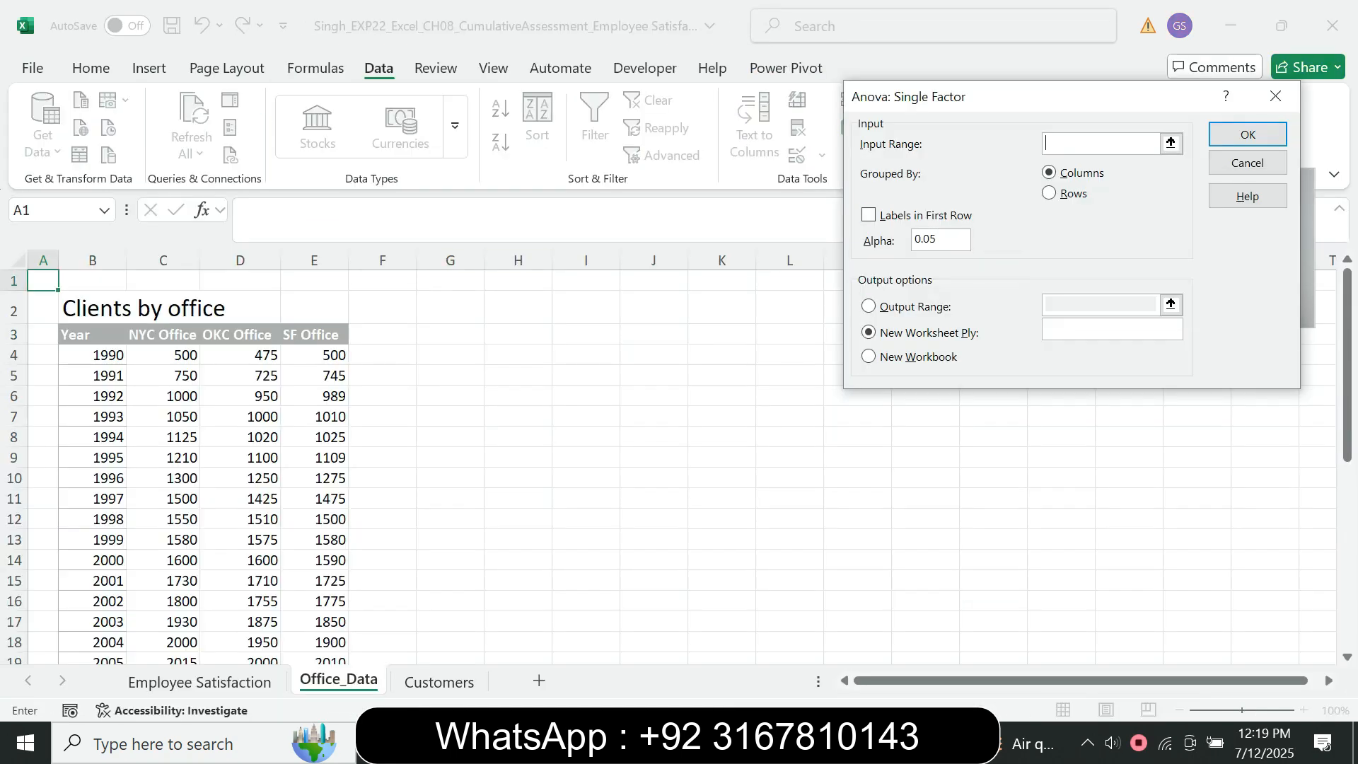
drag(162, 336, 343, 595)
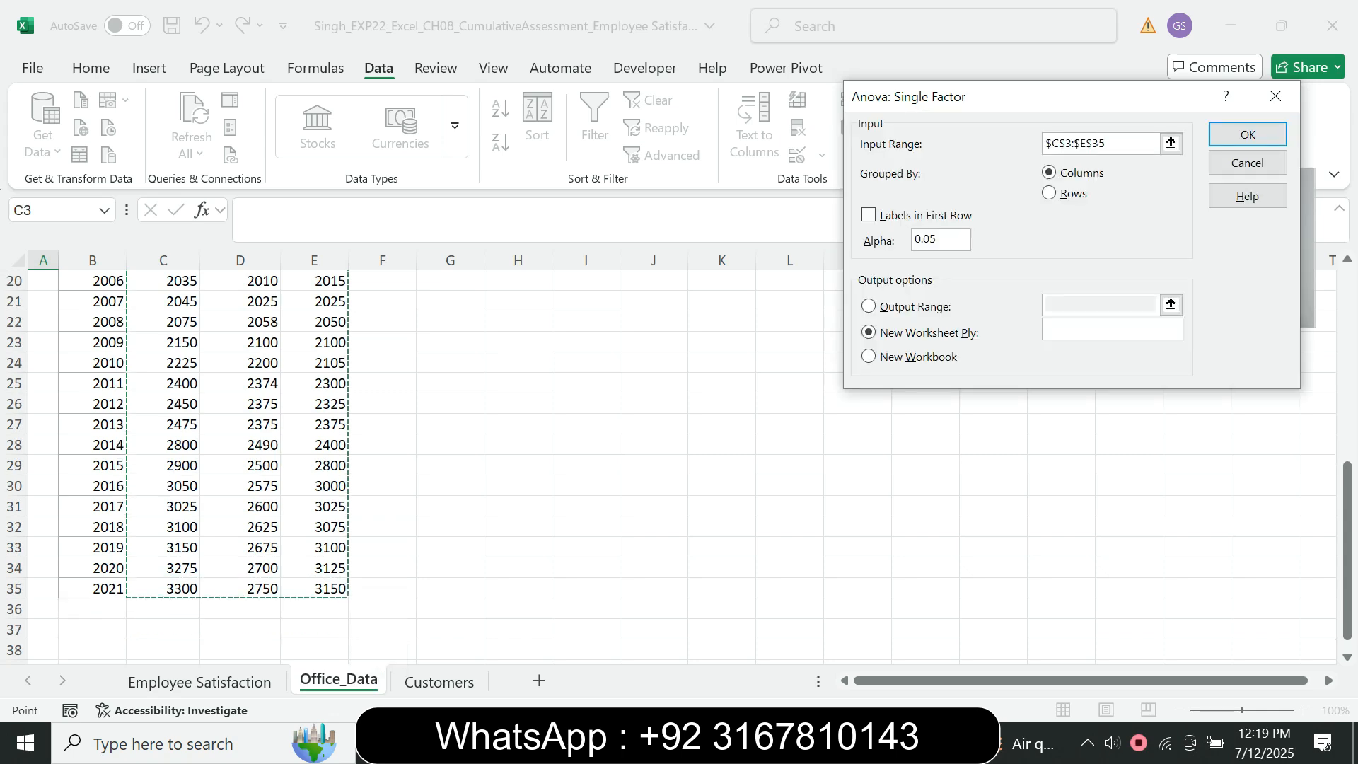
Check the required output location in the Word instructions and set the ANOVA output range to G3 in Excel.
key(alt+Tab)
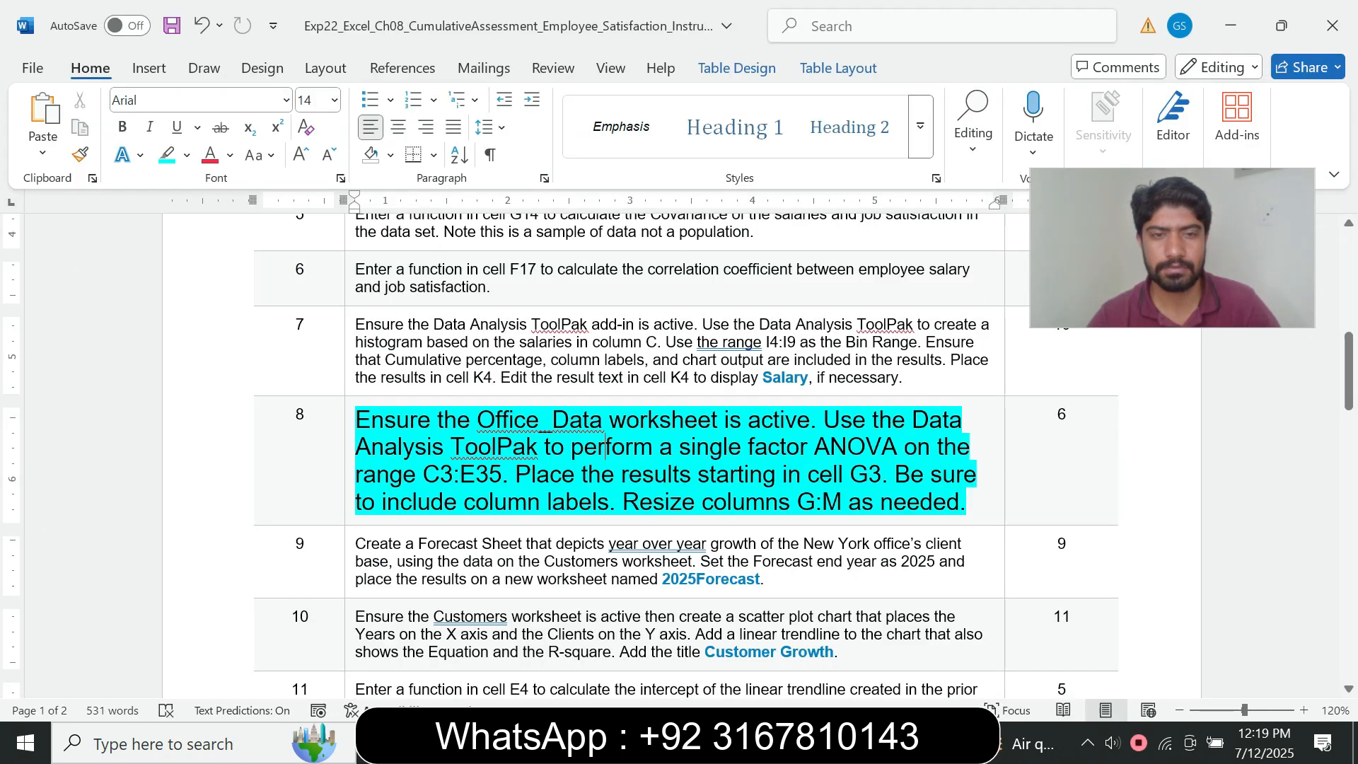
drag(517, 476, 687, 477)
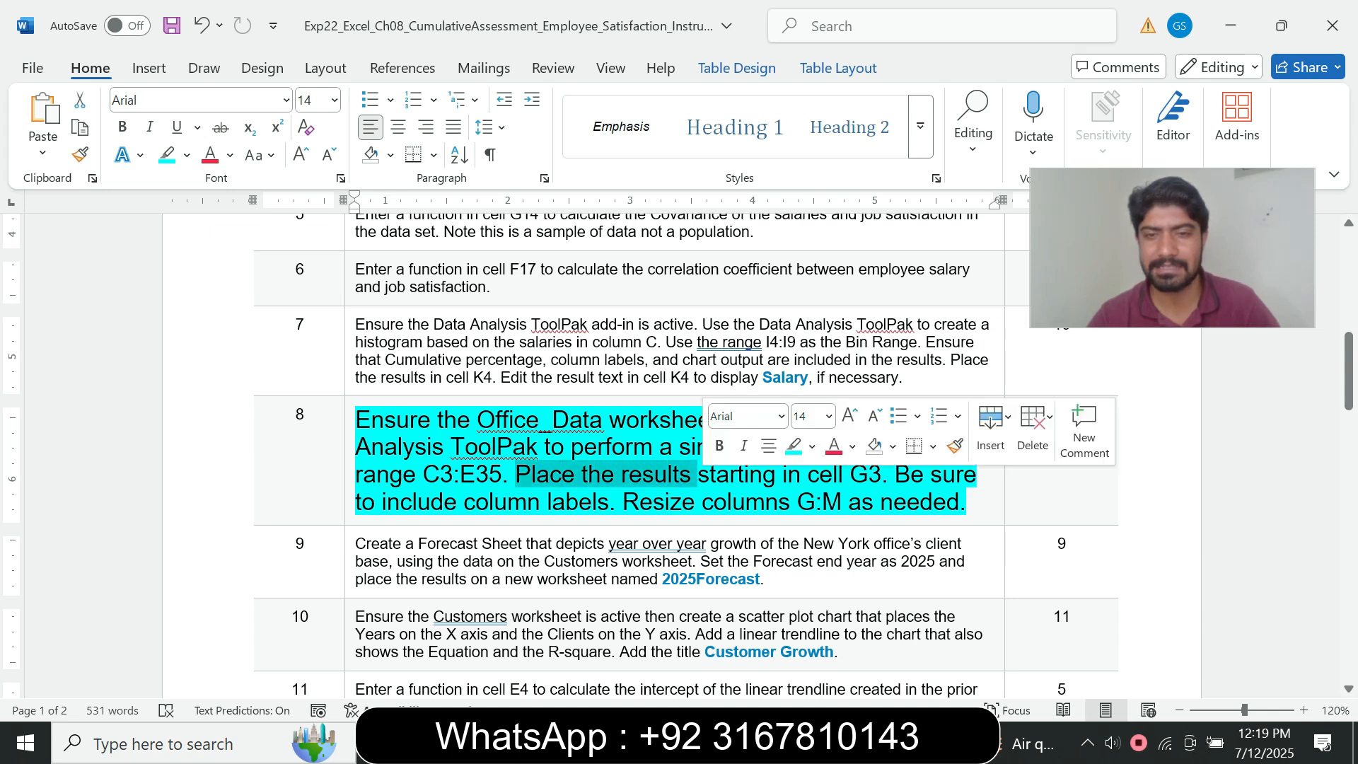
key(alt+Tab)
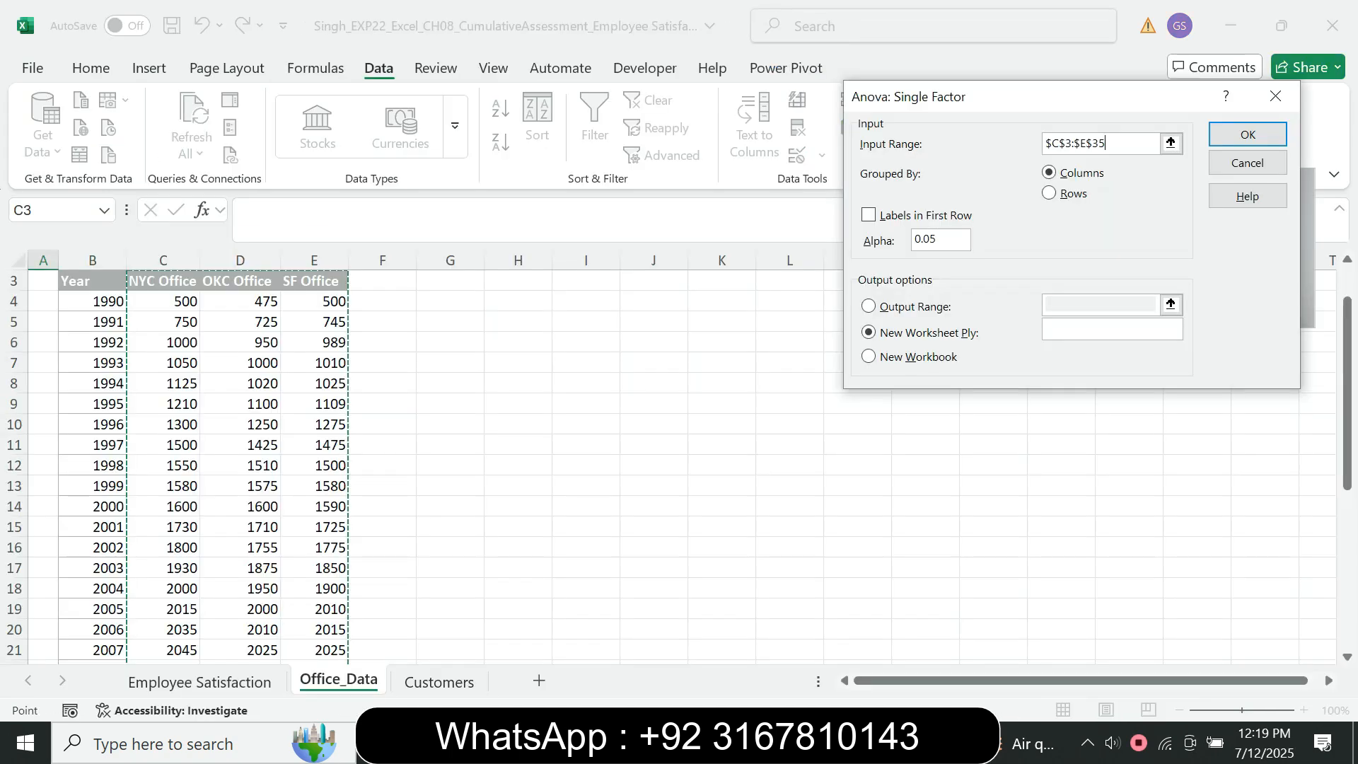
key(alt+o)
key(alt+Tab)
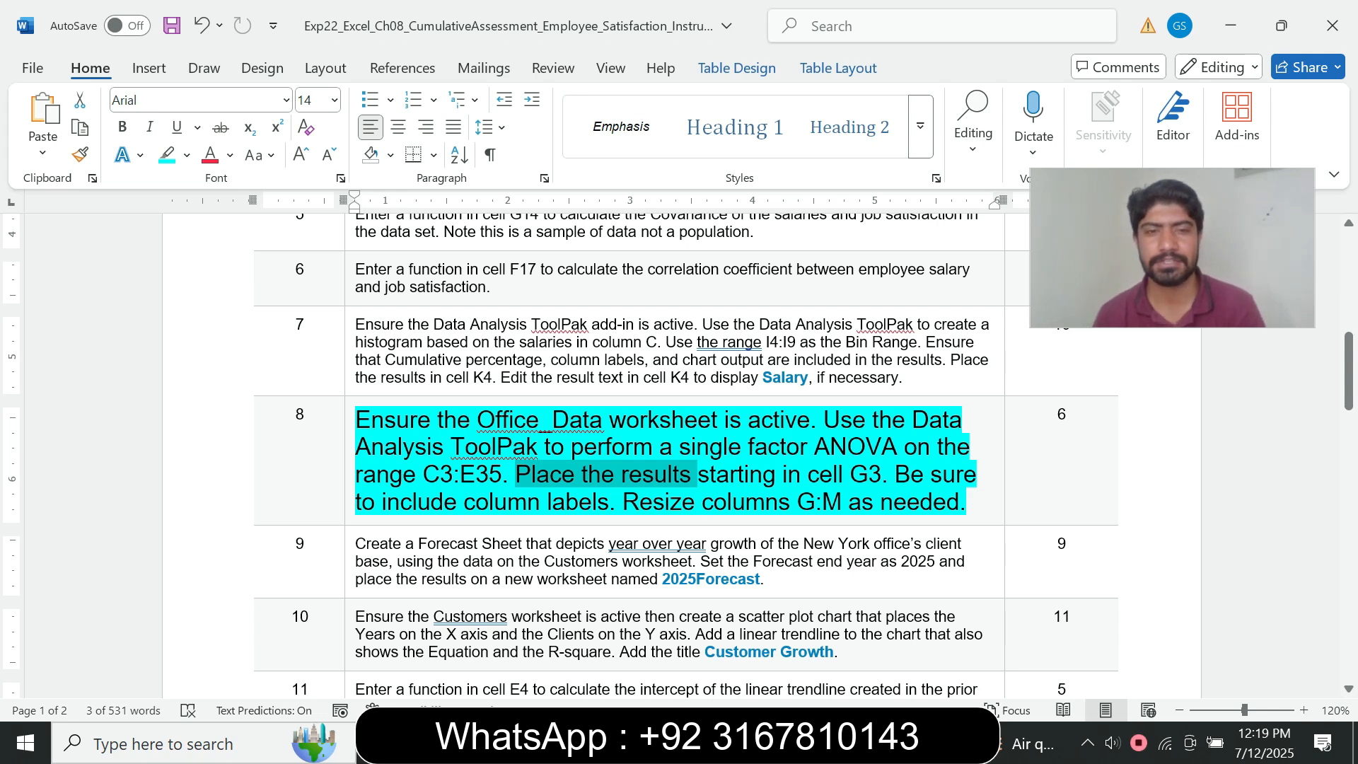
key(alt+Tab)
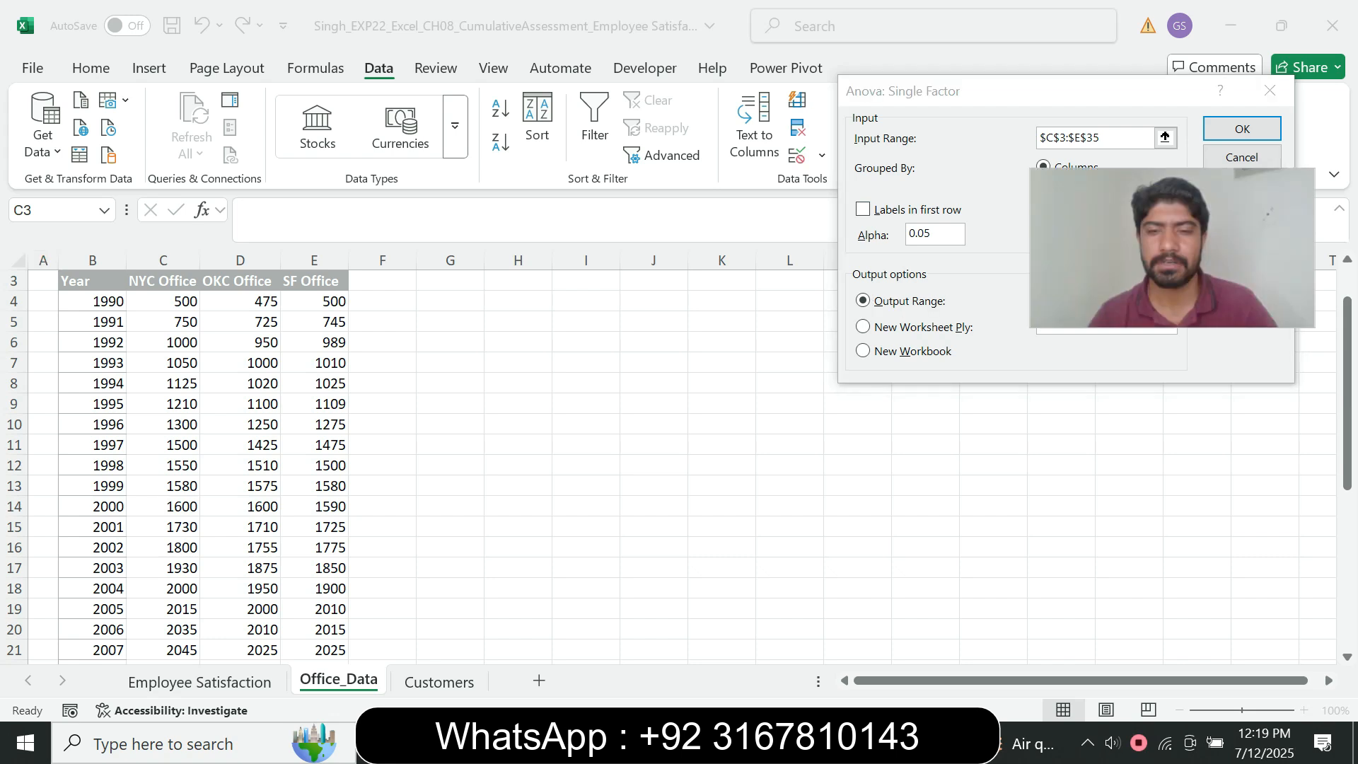
key(alt+Tab)
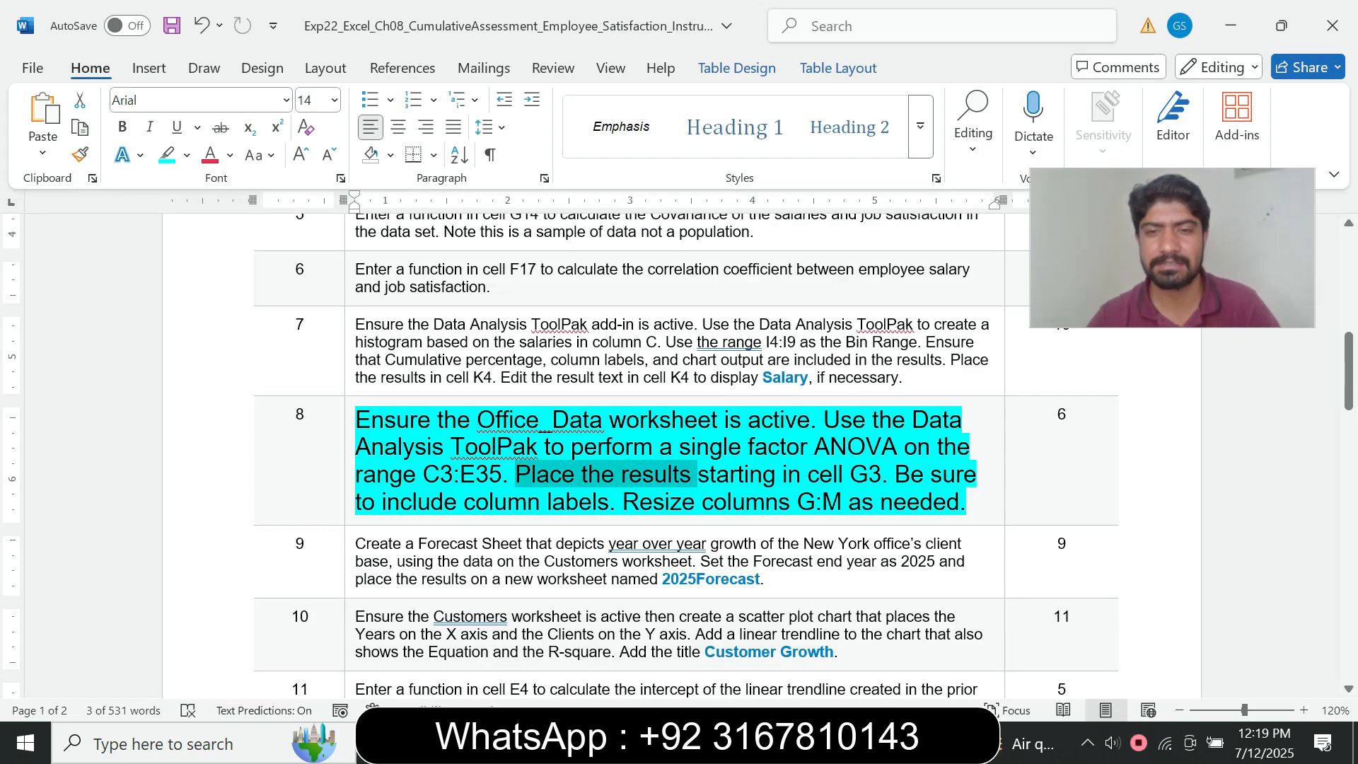
key(alt+Tab)
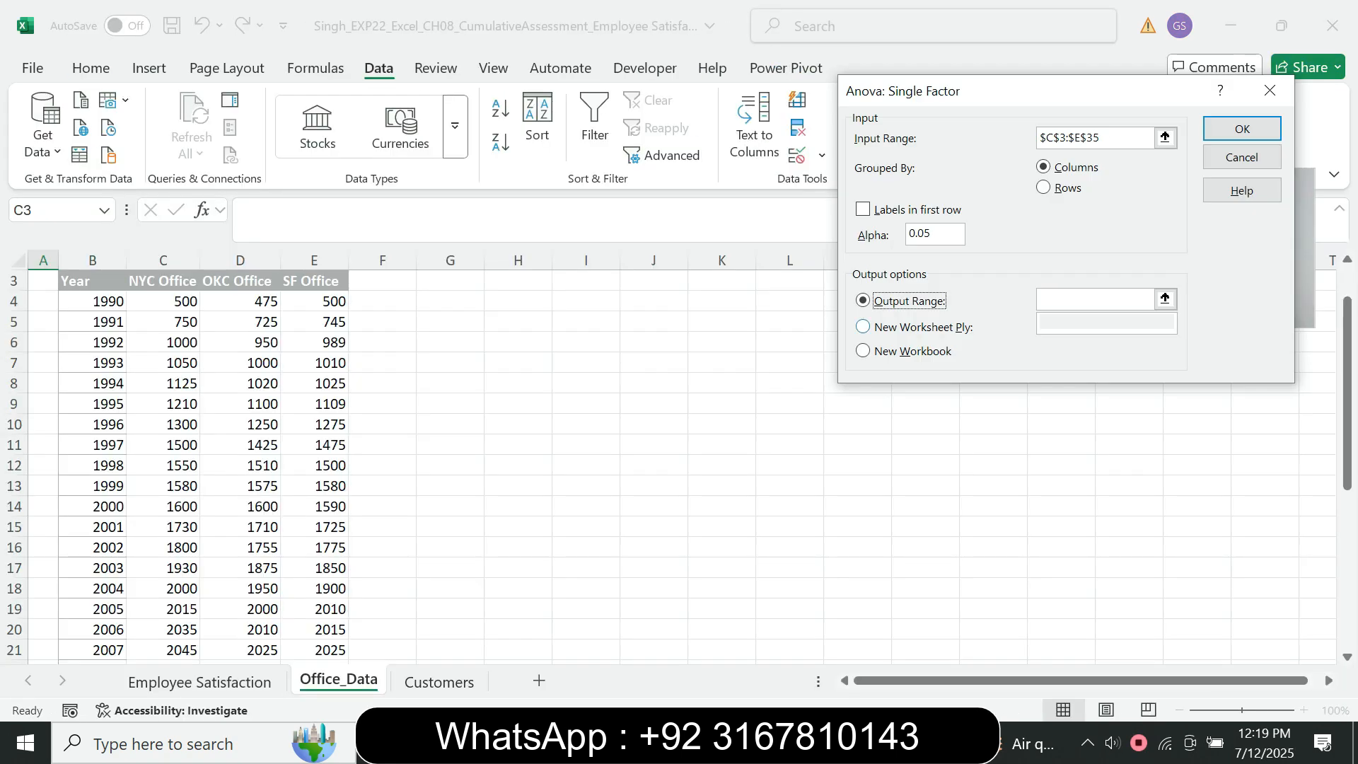
click(1095, 300)
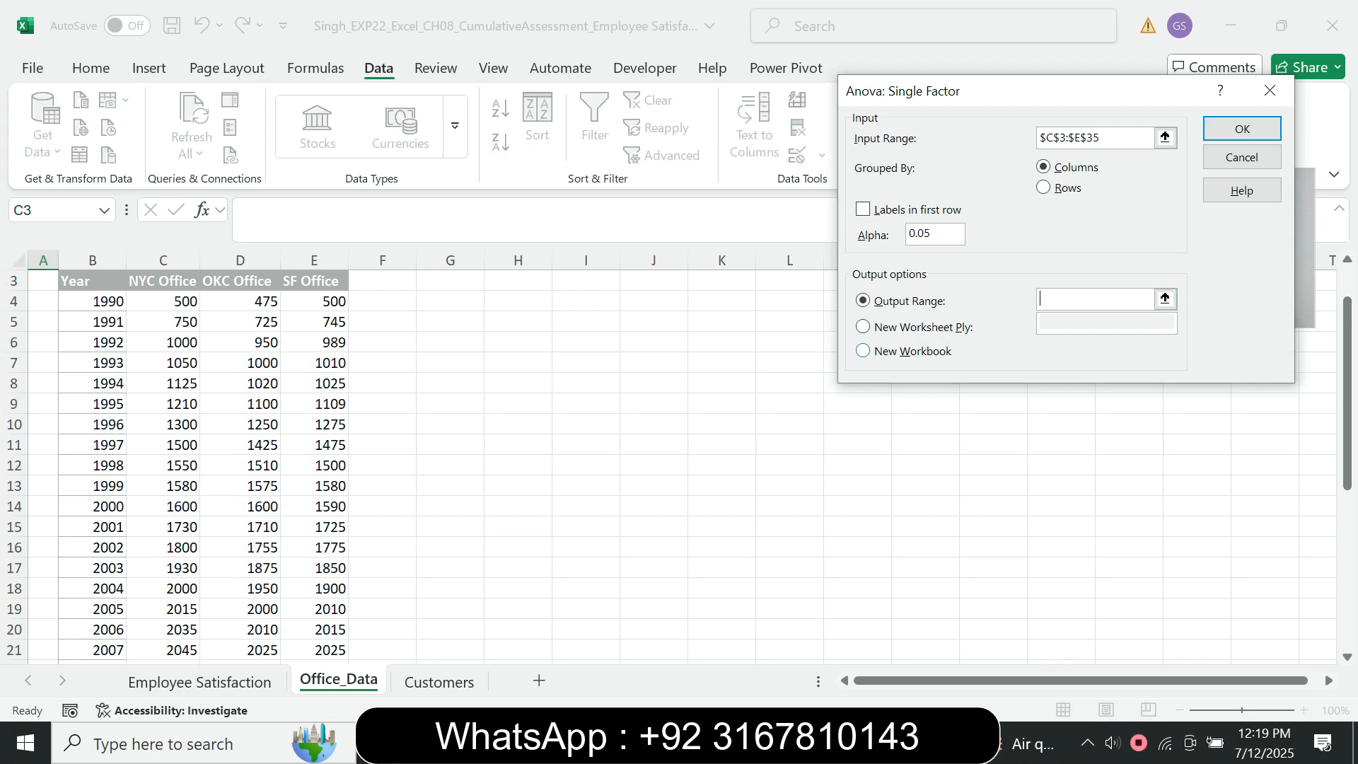
click(450, 281)
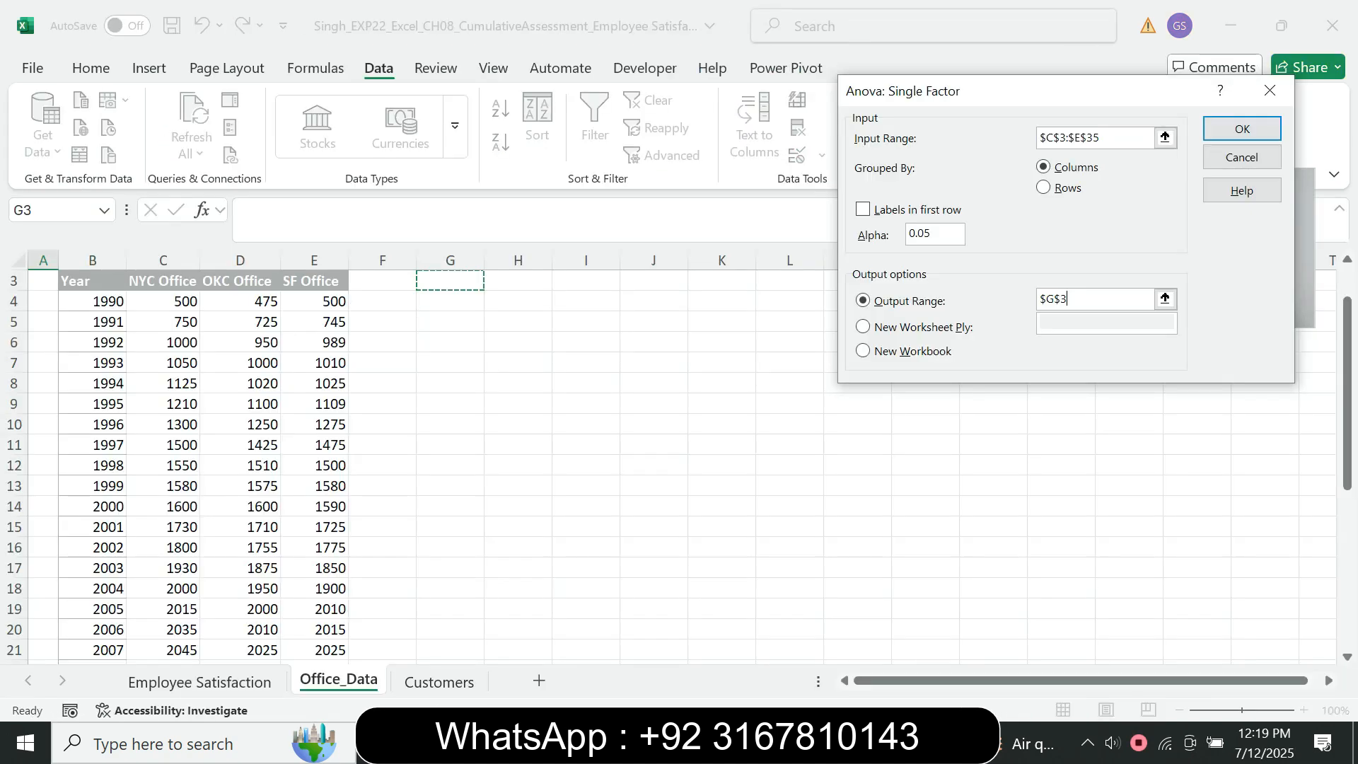
Check the label requirement in the Word instructions and run the ANOVA in Excel with labels in the first row.
click(863, 210)
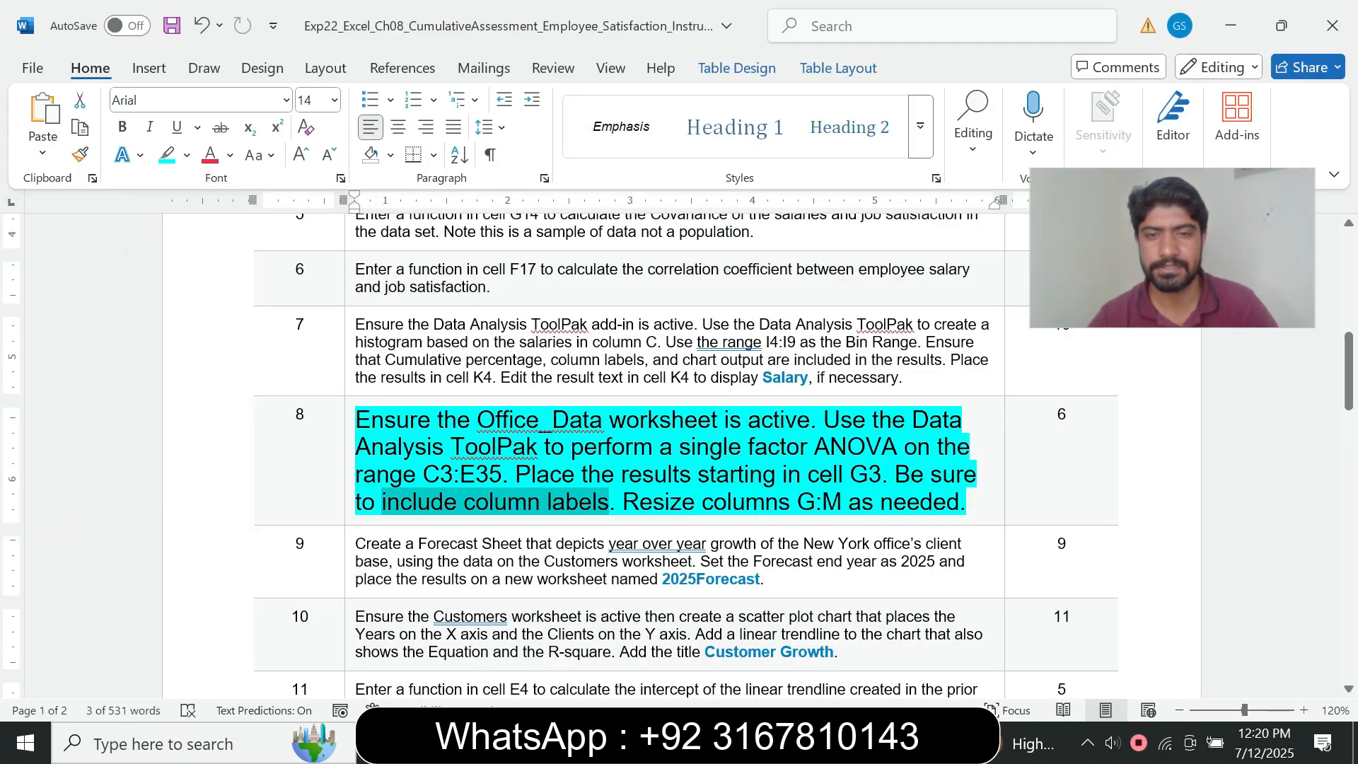
drag(700, 501, 808, 474)
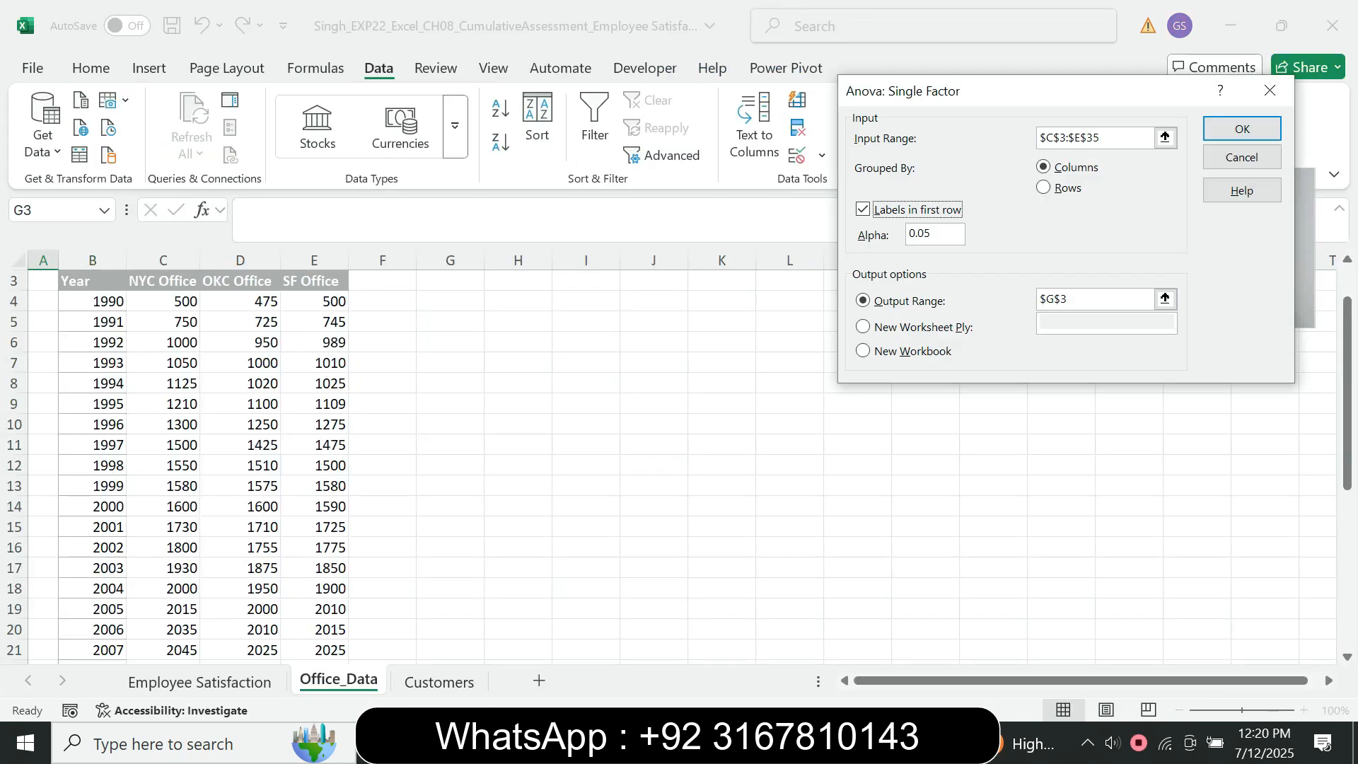
click(1242, 128)
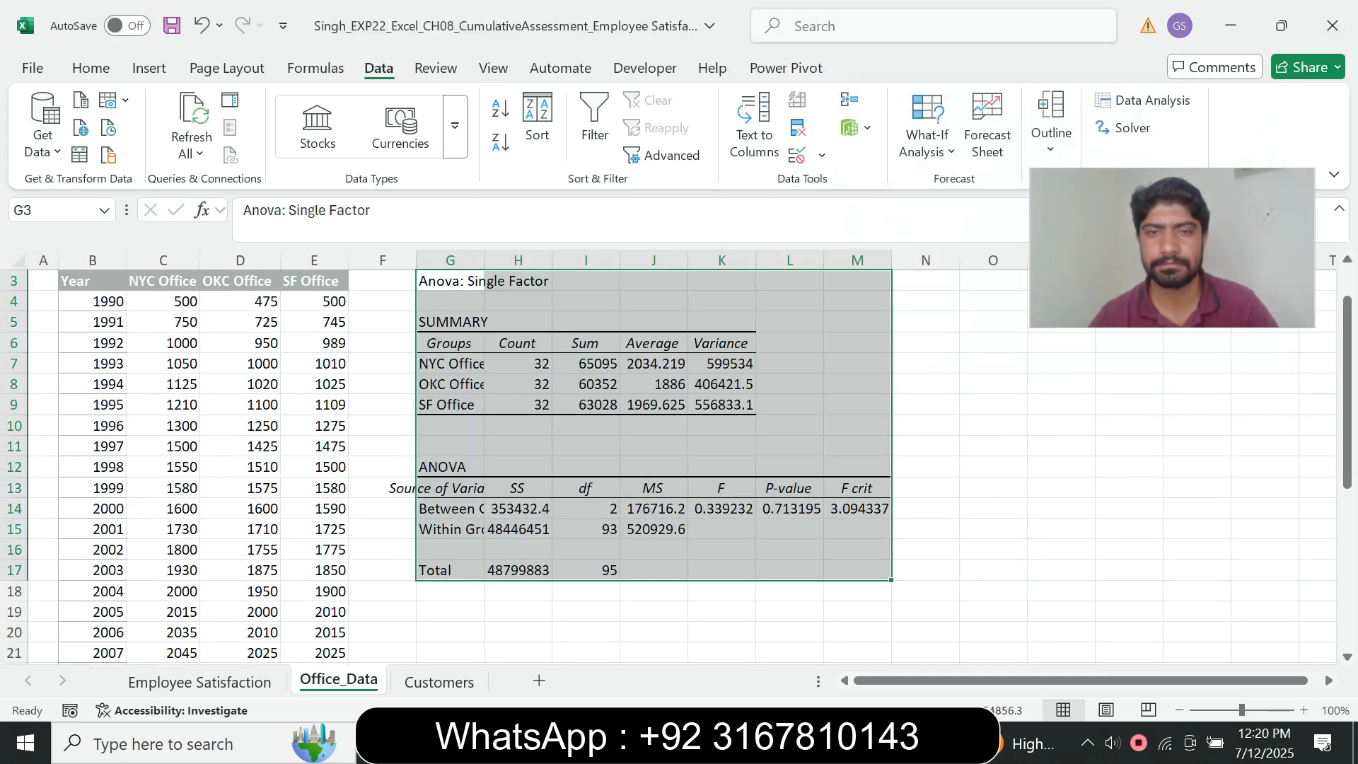
AutoFit the widths of columns G:M so they fit the ANOVA results.
click(450, 261)
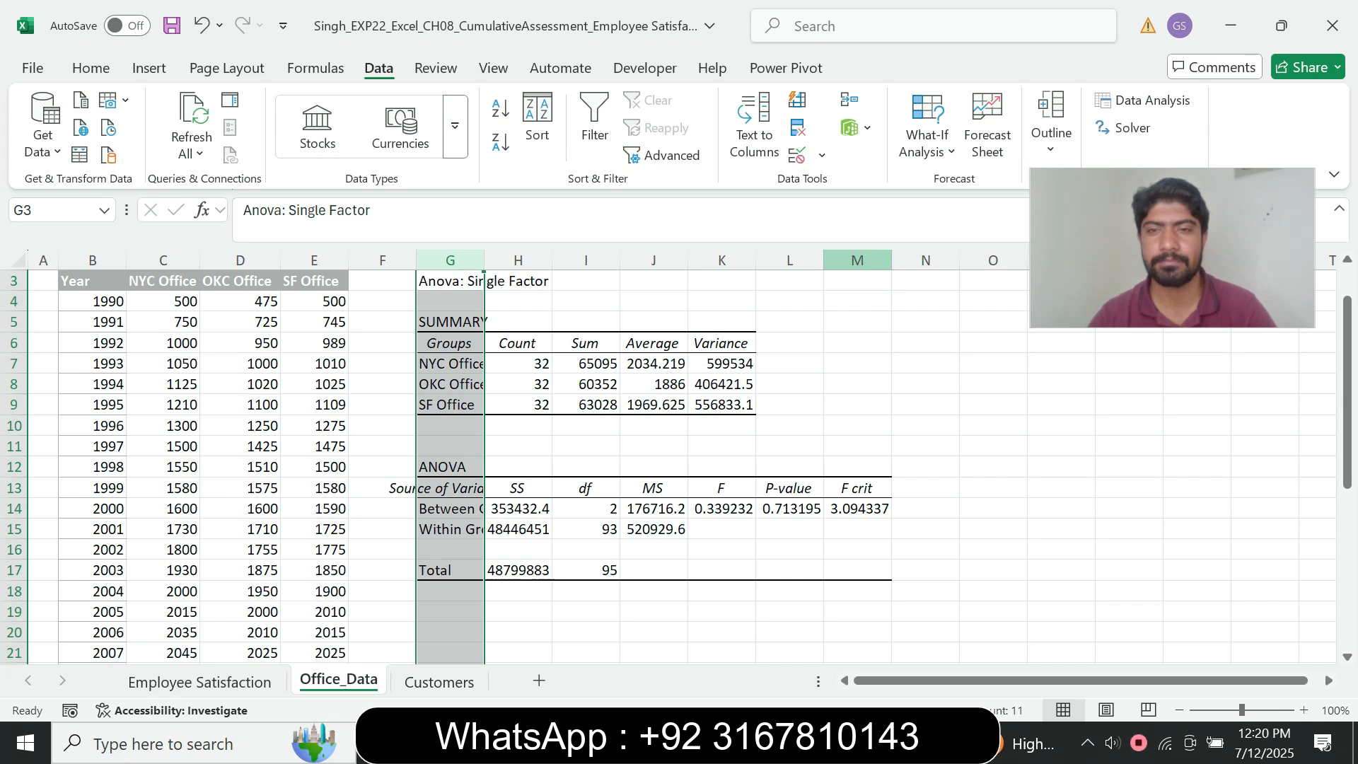
shift+click(857, 261)
double_click(891, 260)
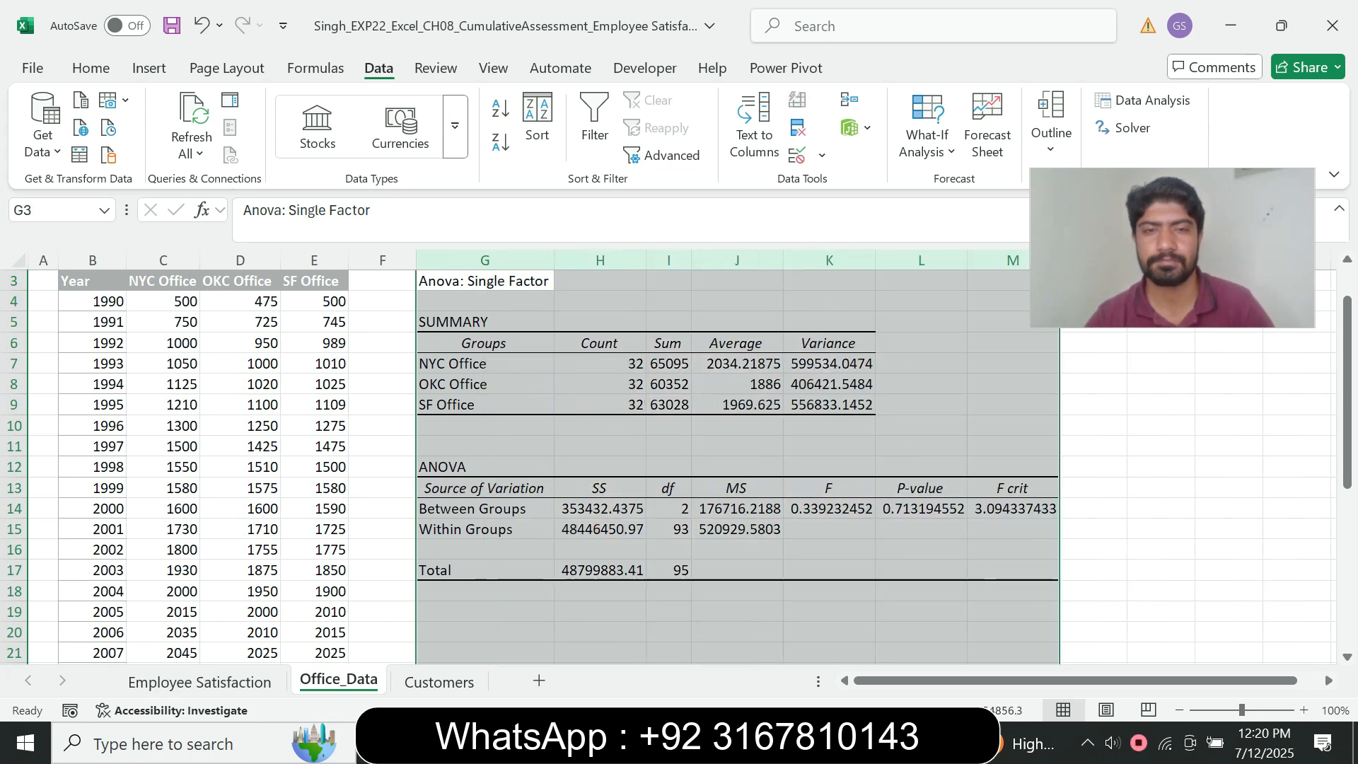
click(669, 384)
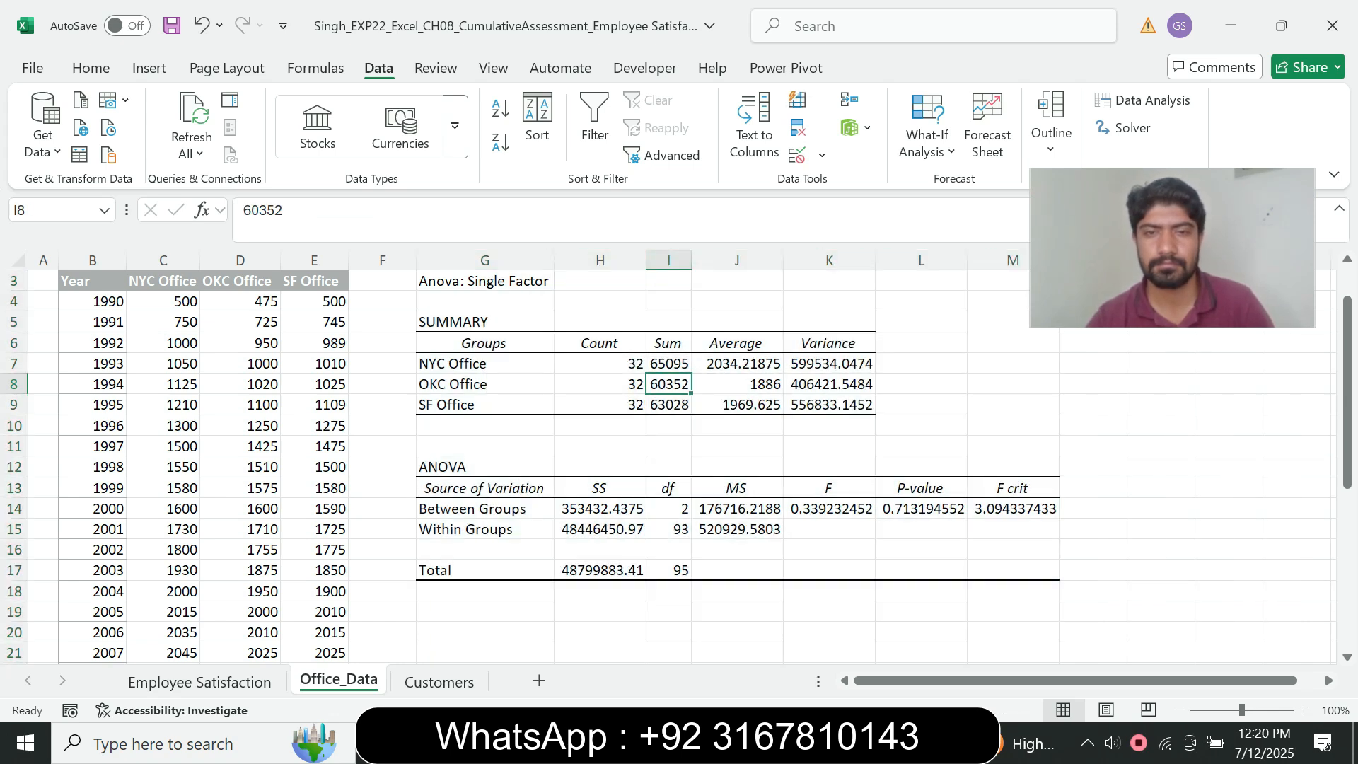
Switch to Word, set the step 8 instruction text back to 9 pt and remove its highlight.
key(alt+Tab)
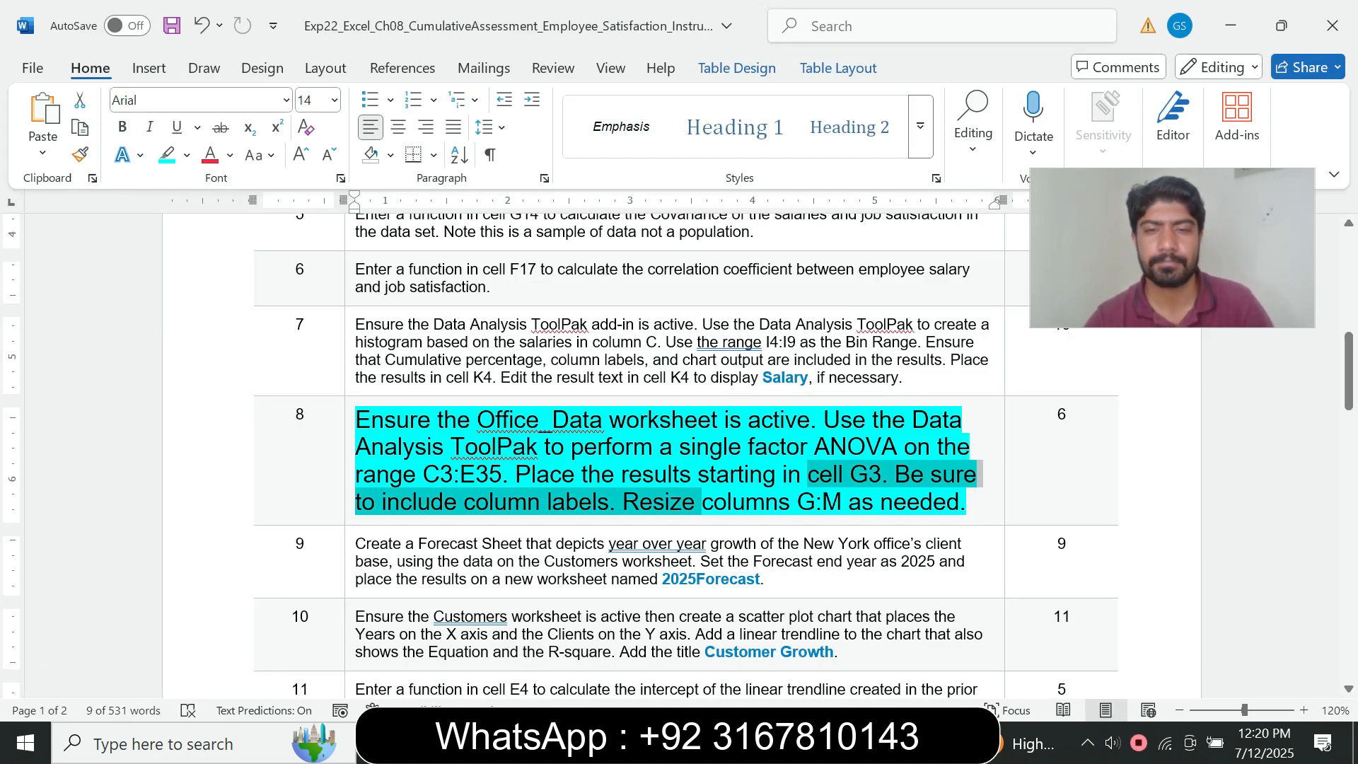
click(350, 495)
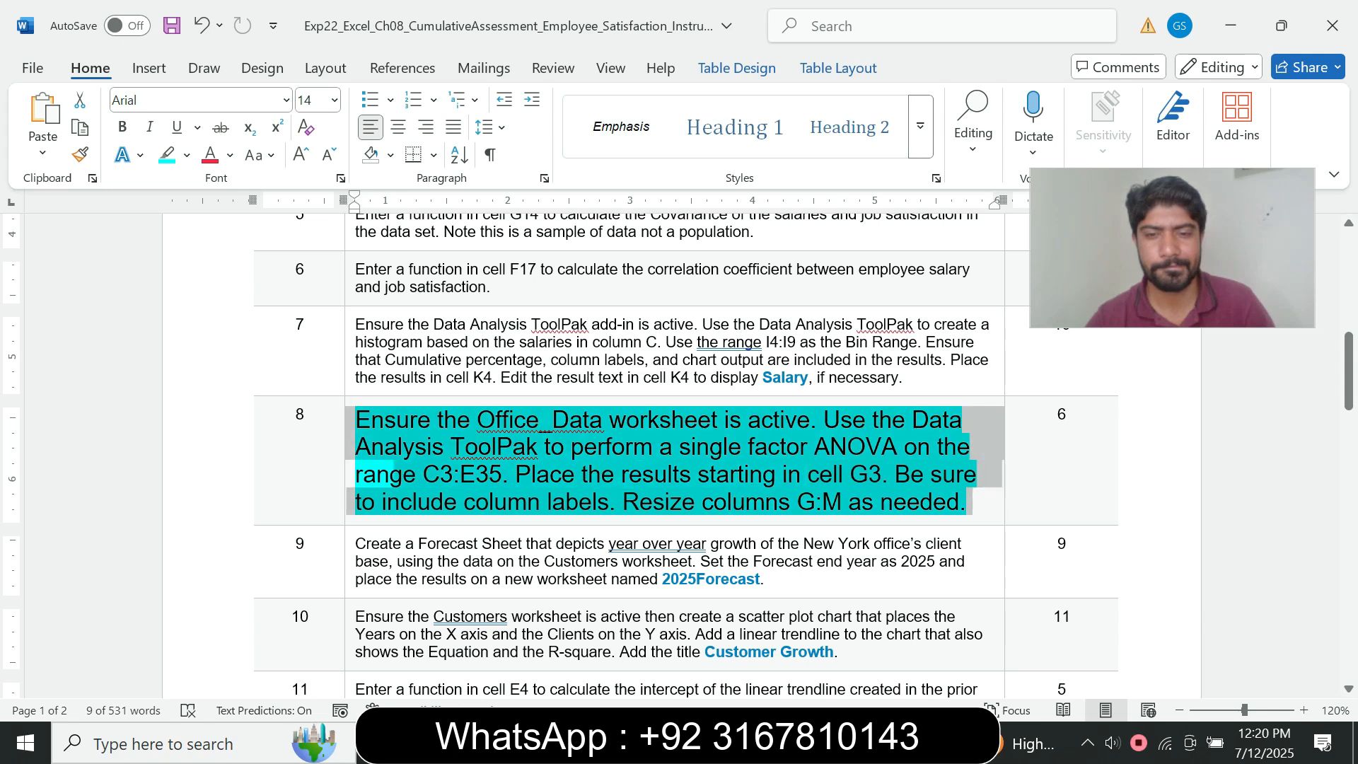
click(479, 392)
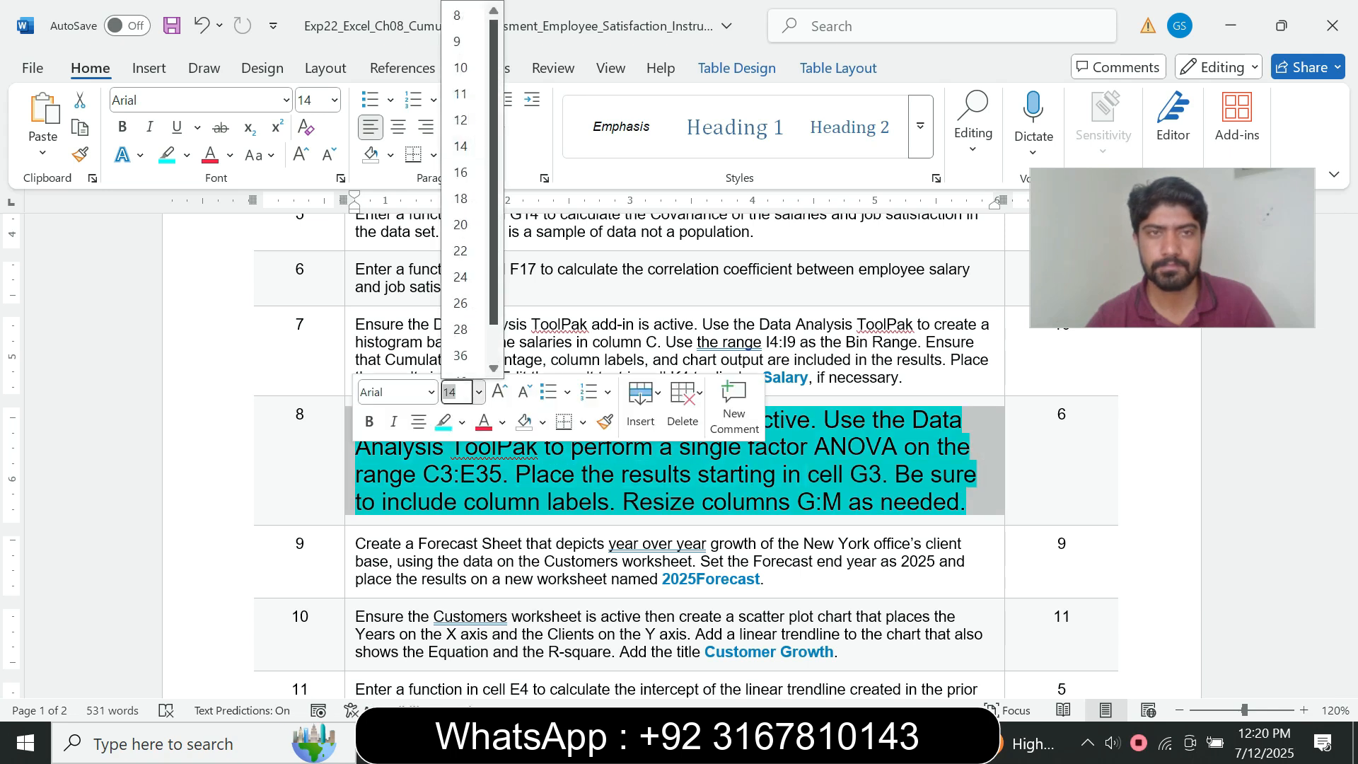
click(461, 40)
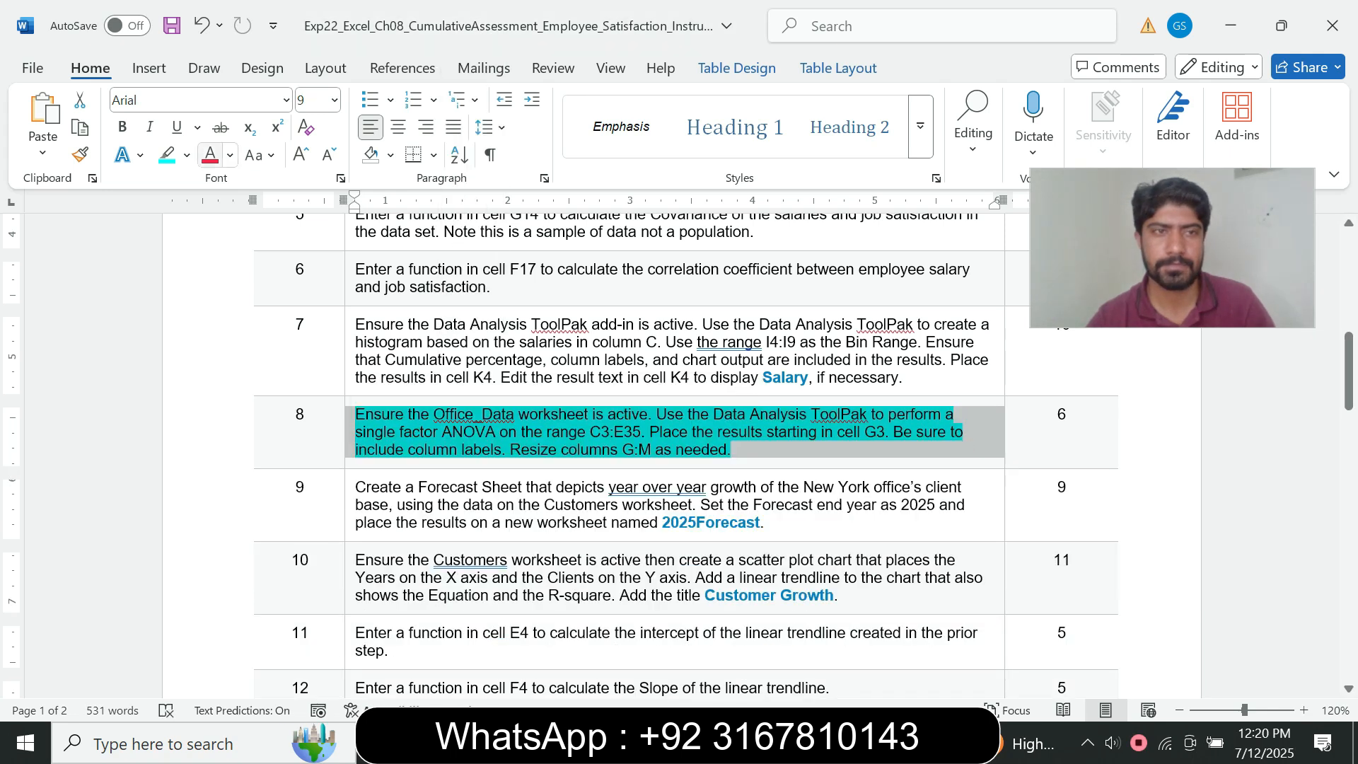
click(187, 155)
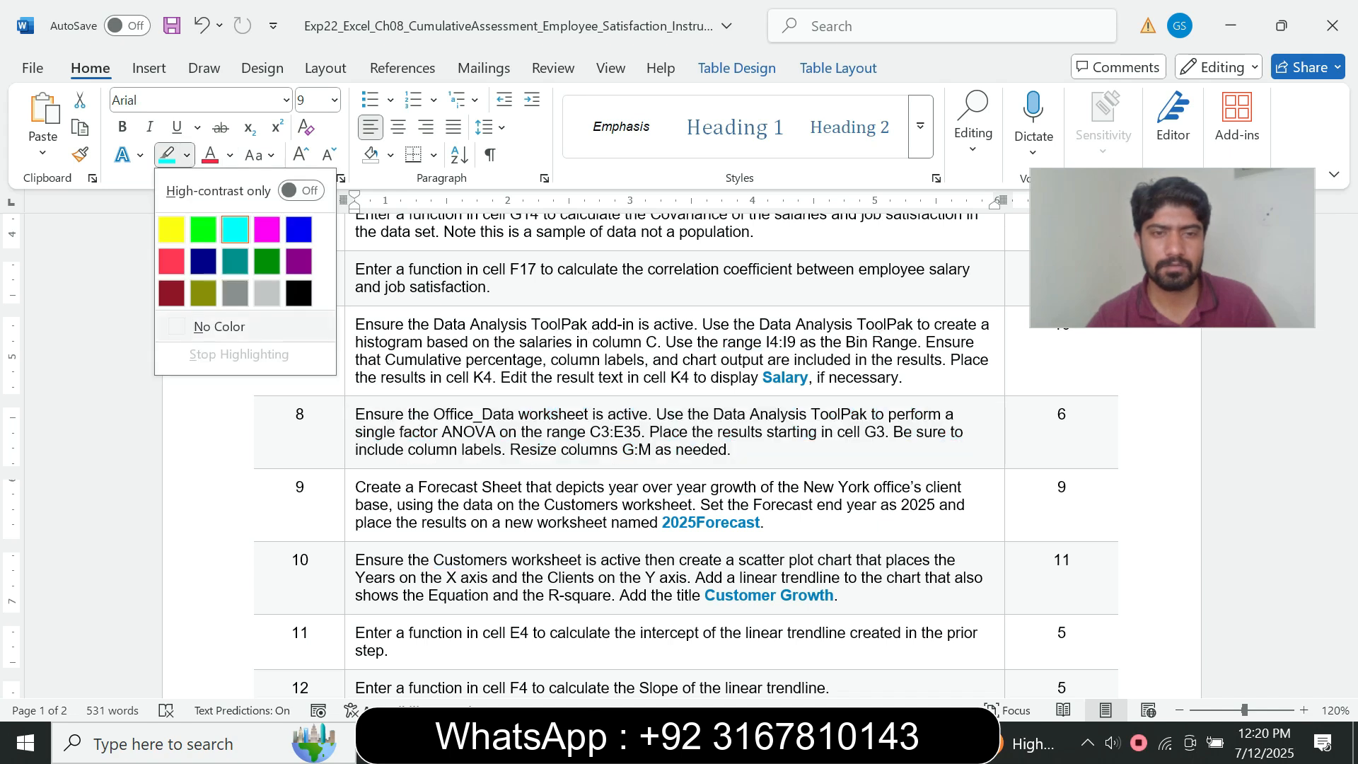
click(220, 327)
click(739, 450)
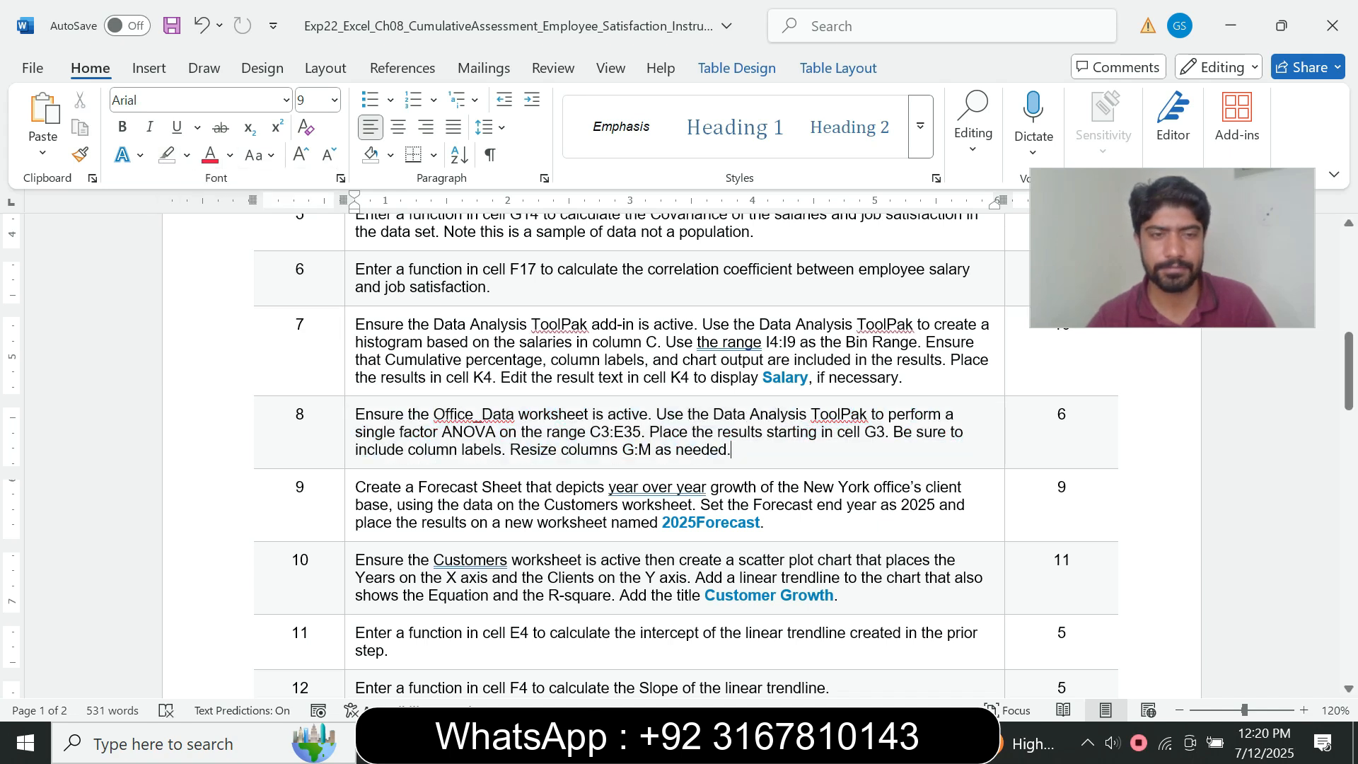
Enlarge the step 9 instruction text to 14 pt and highlight it in turquoise.
click(350, 523)
click(474, 460)
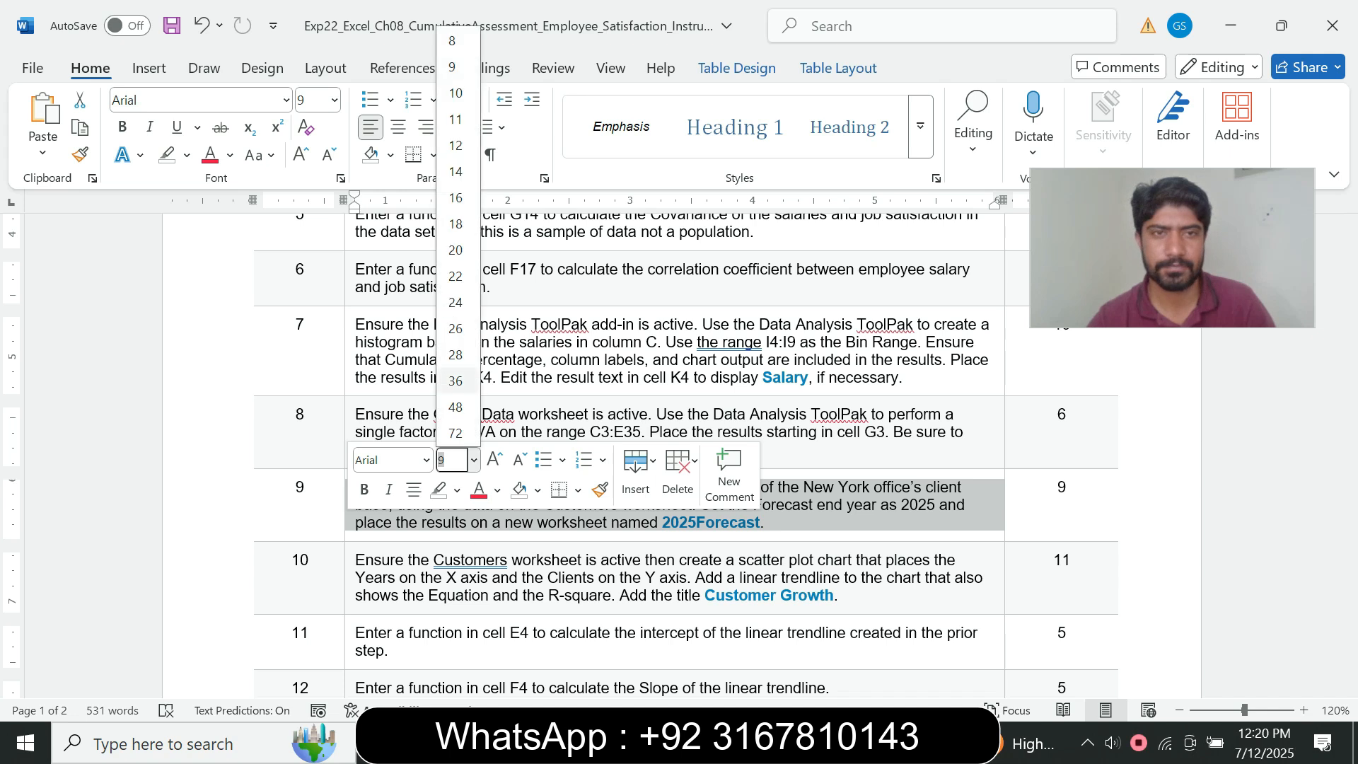
click(455, 171)
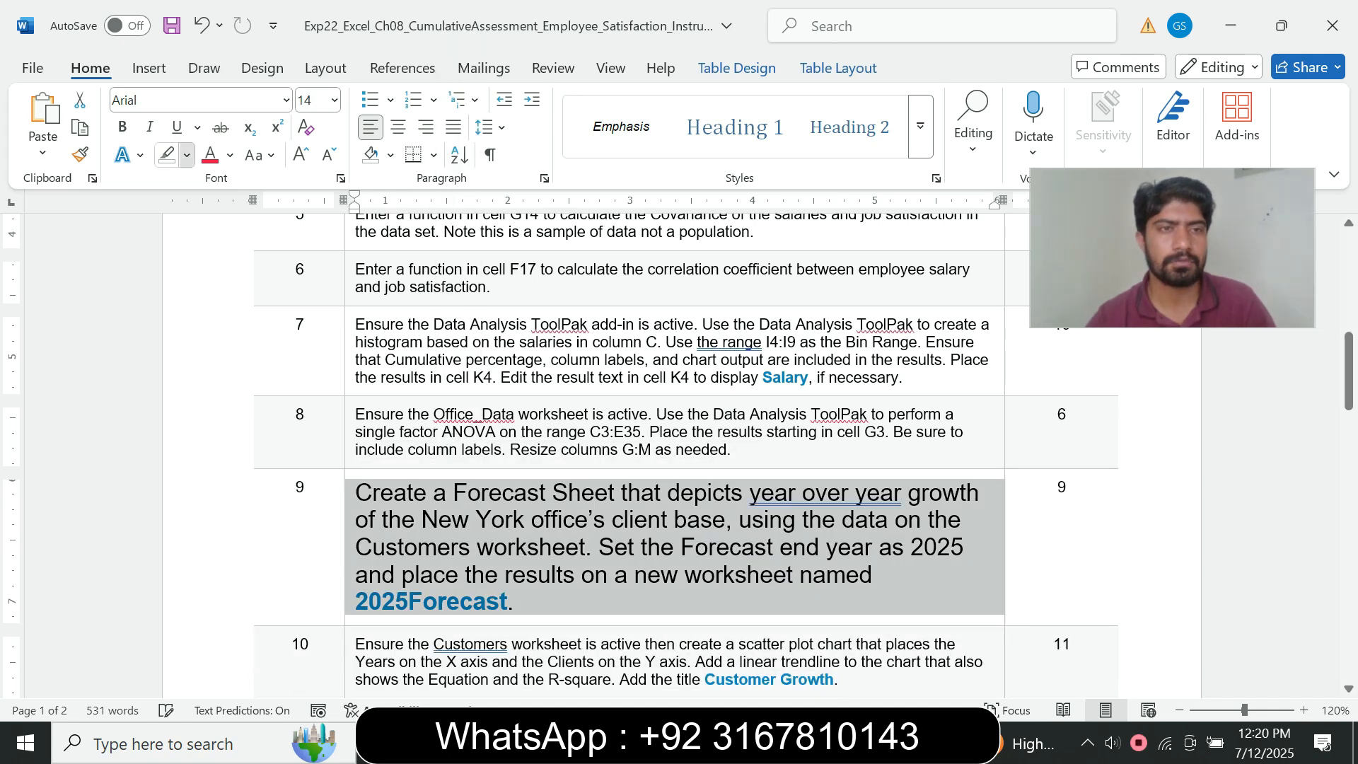
click(187, 155)
click(235, 229)
Check the data source named in step 9, switch to Excel and select a client value in the Customers worksheet's NYC Office data.
drag(1349, 332, 1349, 350)
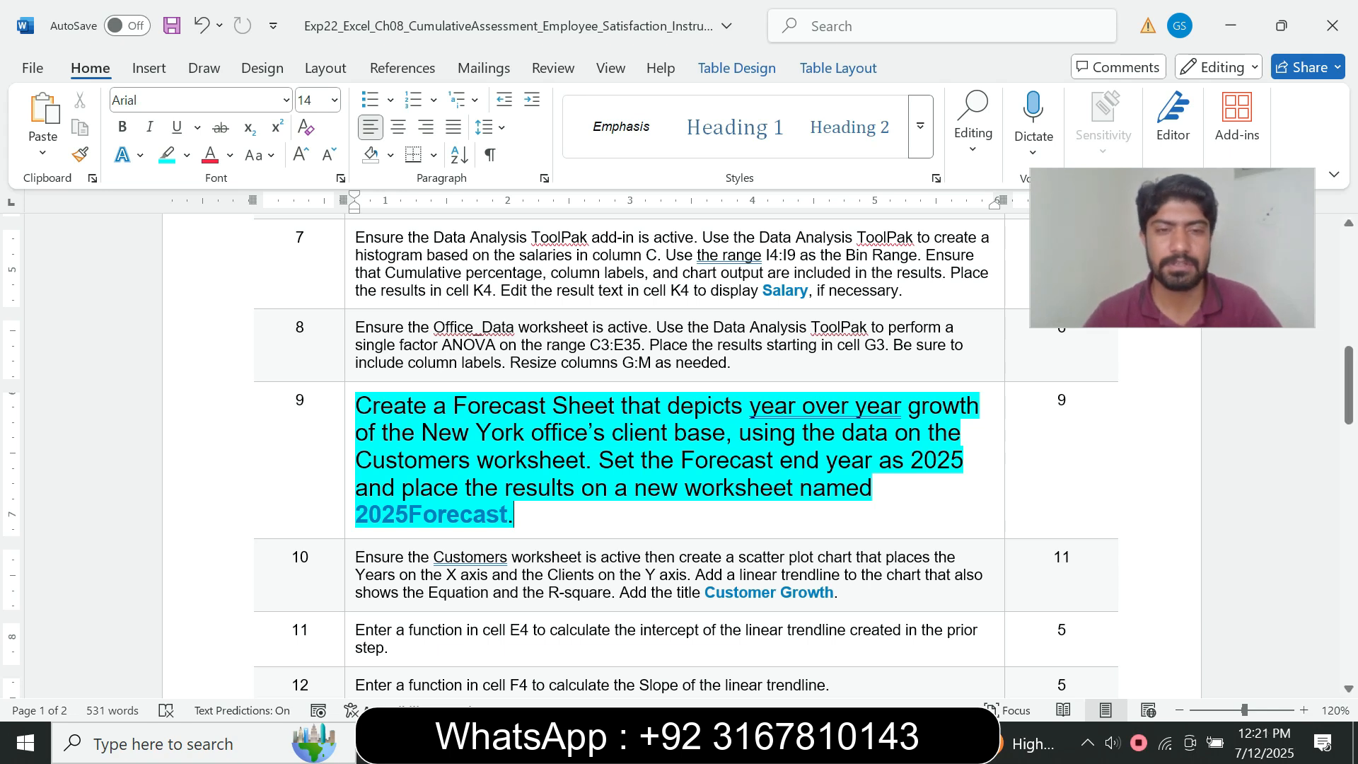
drag(366, 407, 615, 408)
click(769, 432)
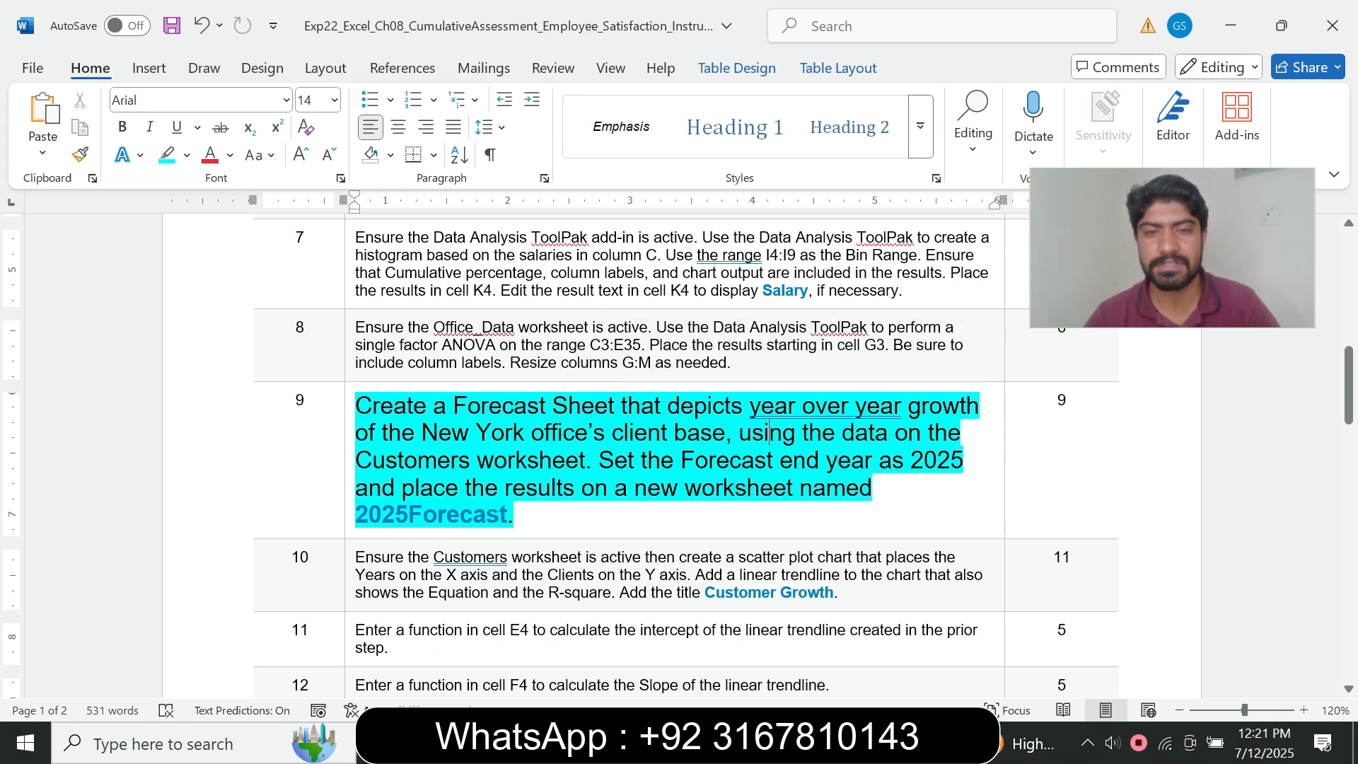
drag(381, 432, 611, 432)
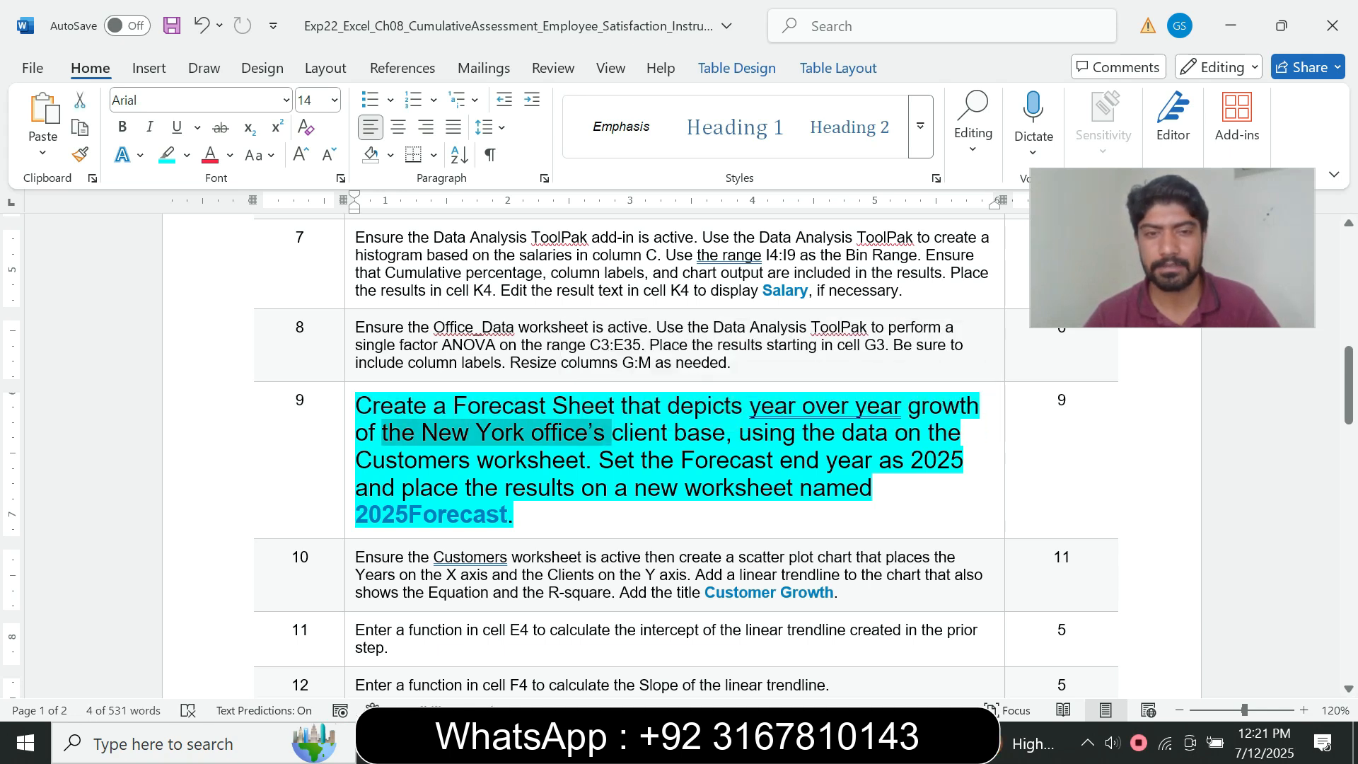
key(alt+Tab)
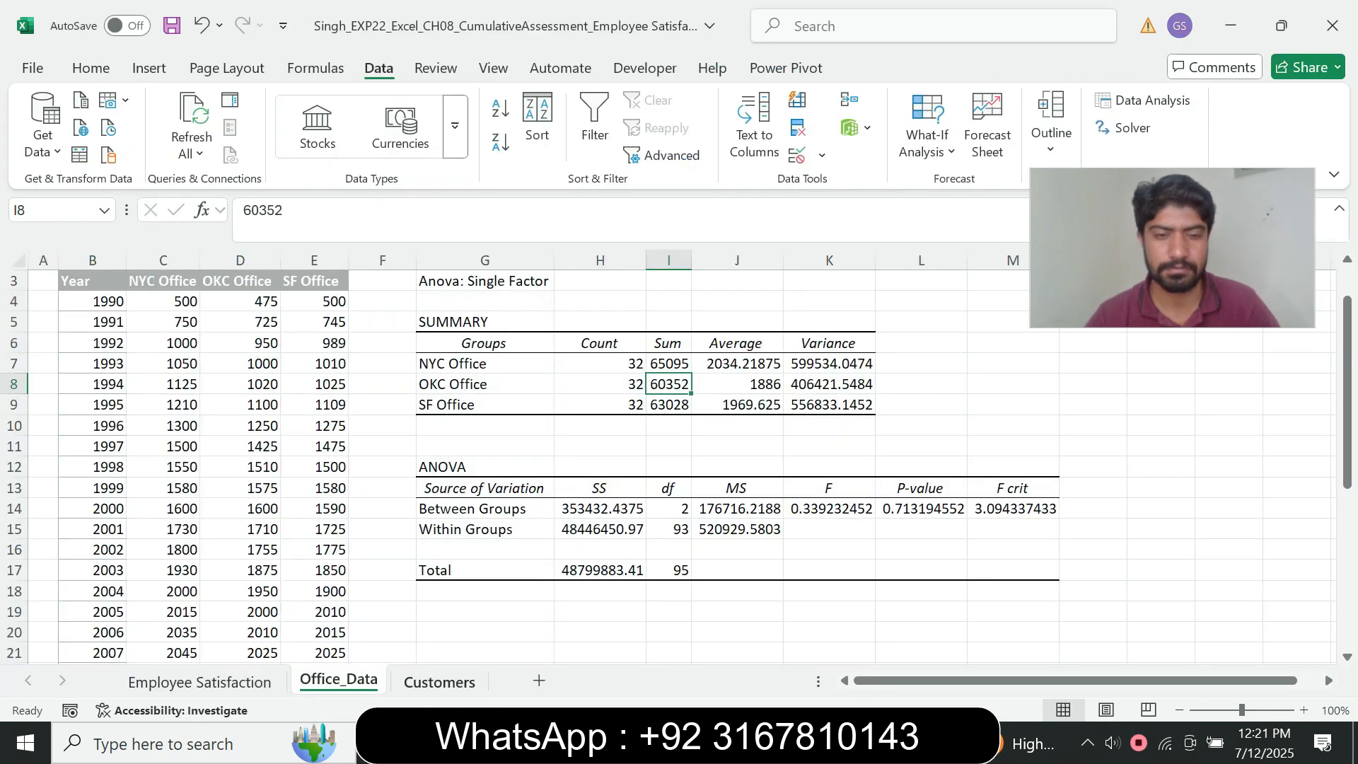
click(439, 680)
click(171, 478)
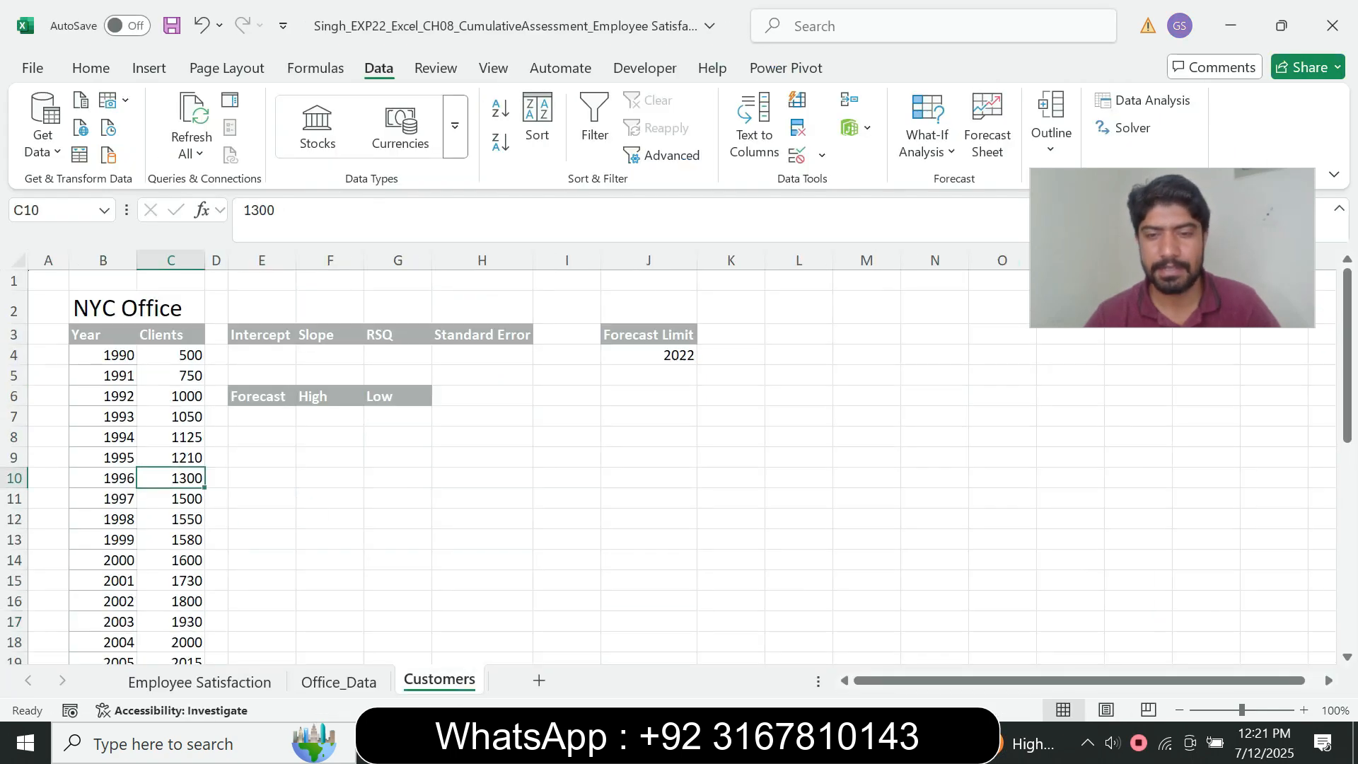
Check the required forecast end in the Word instructions and create a line-chart Forecast Sheet ending in 2025 in Excel.
key(alt+Tab)
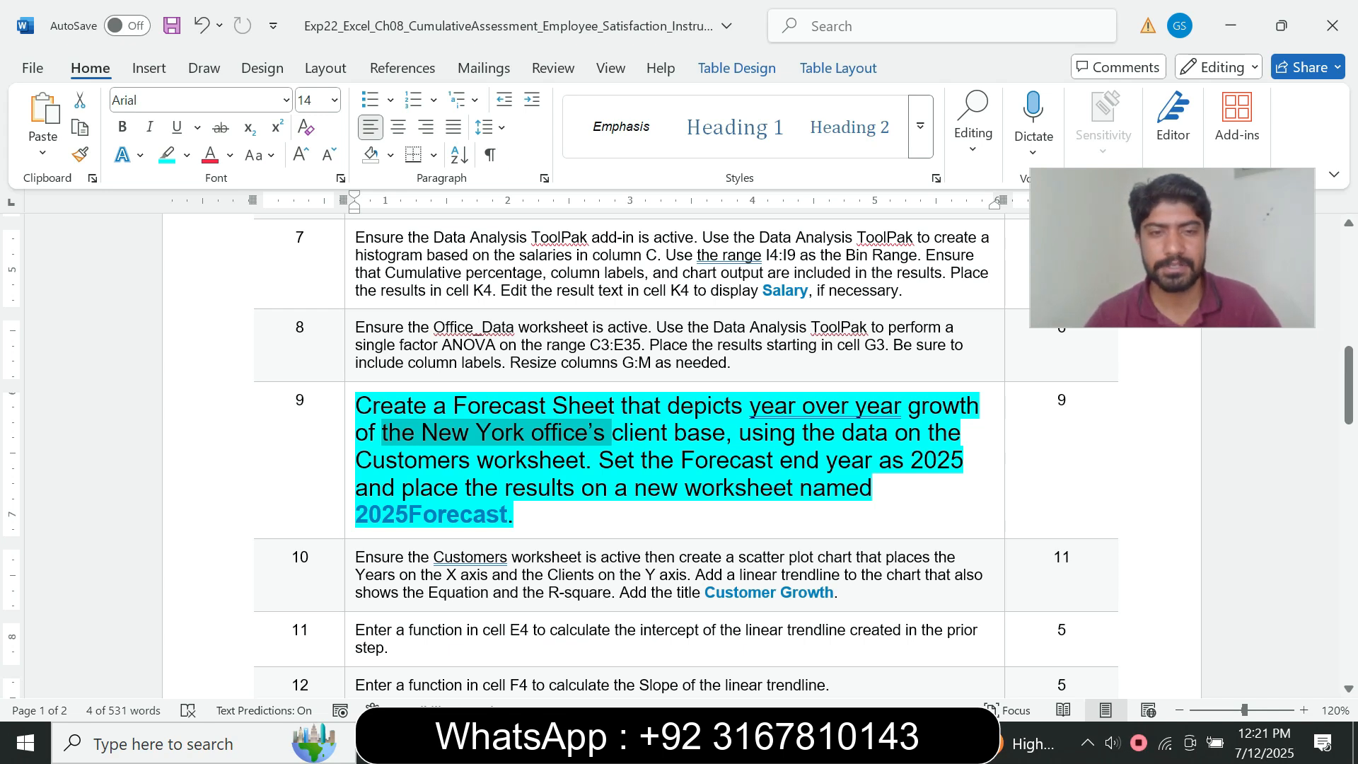
drag(603, 461, 799, 463)
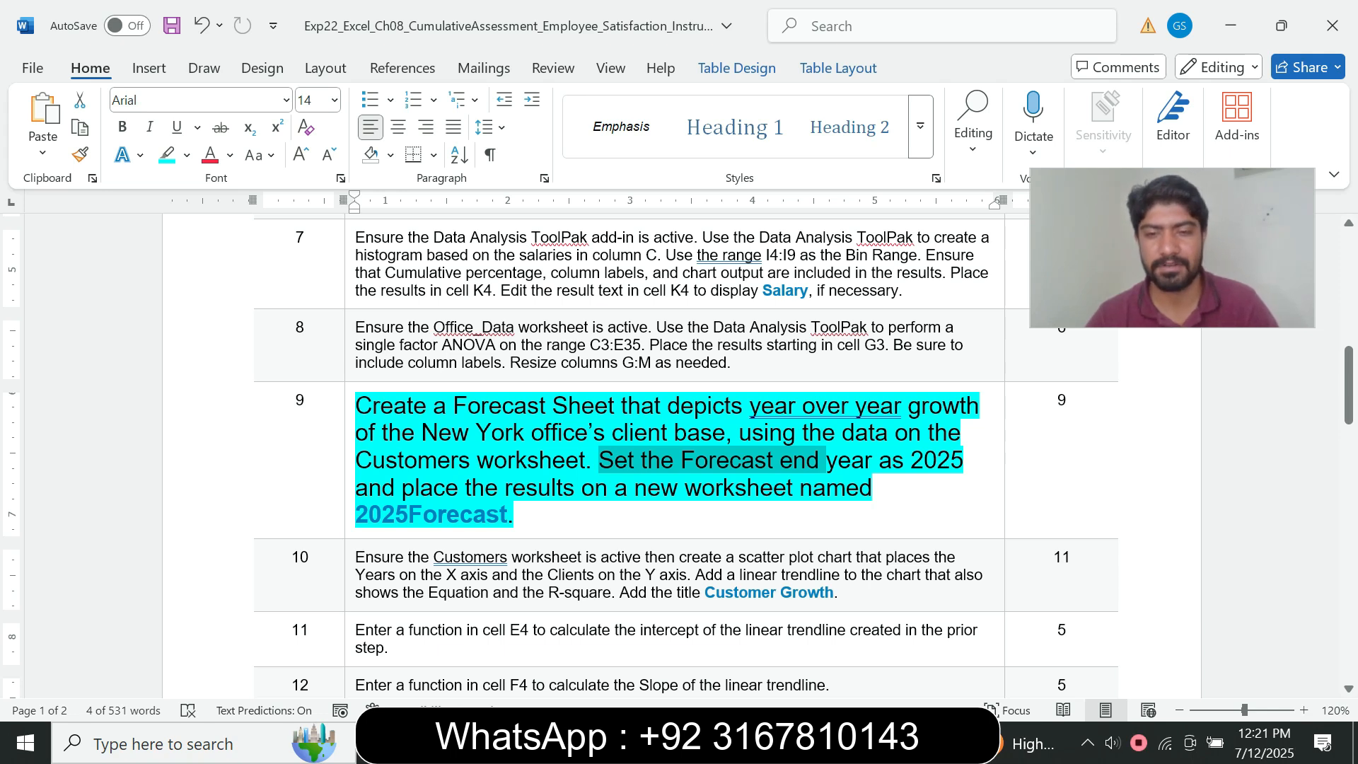
key(alt+Tab)
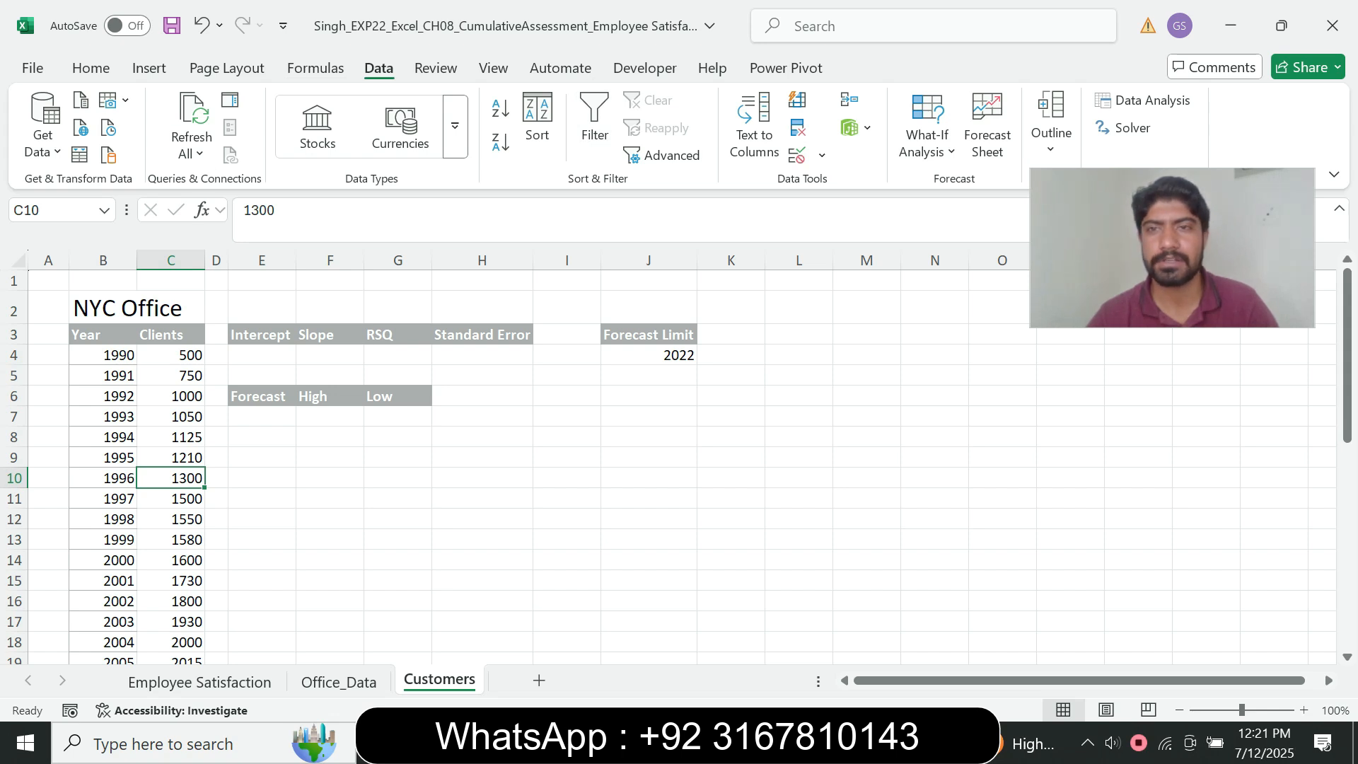
click(987, 127)
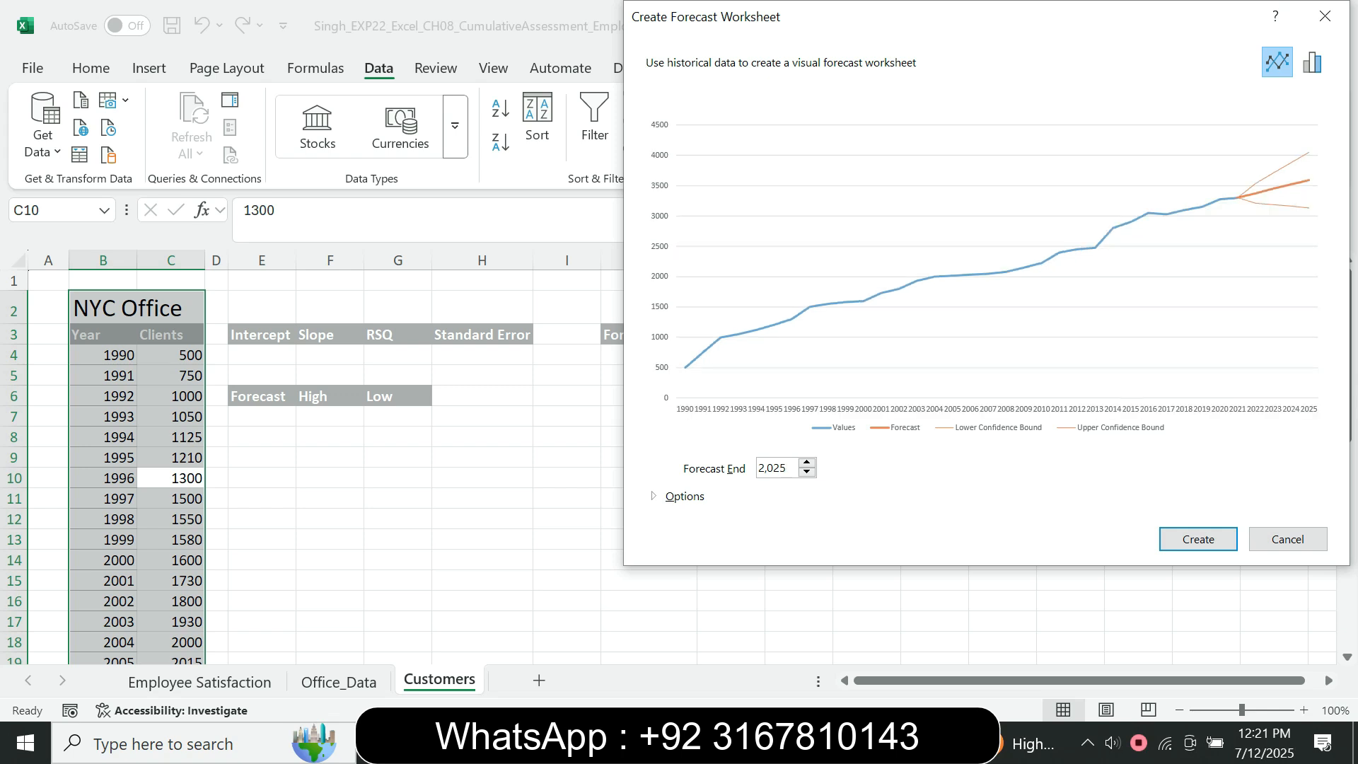
click(1198, 539)
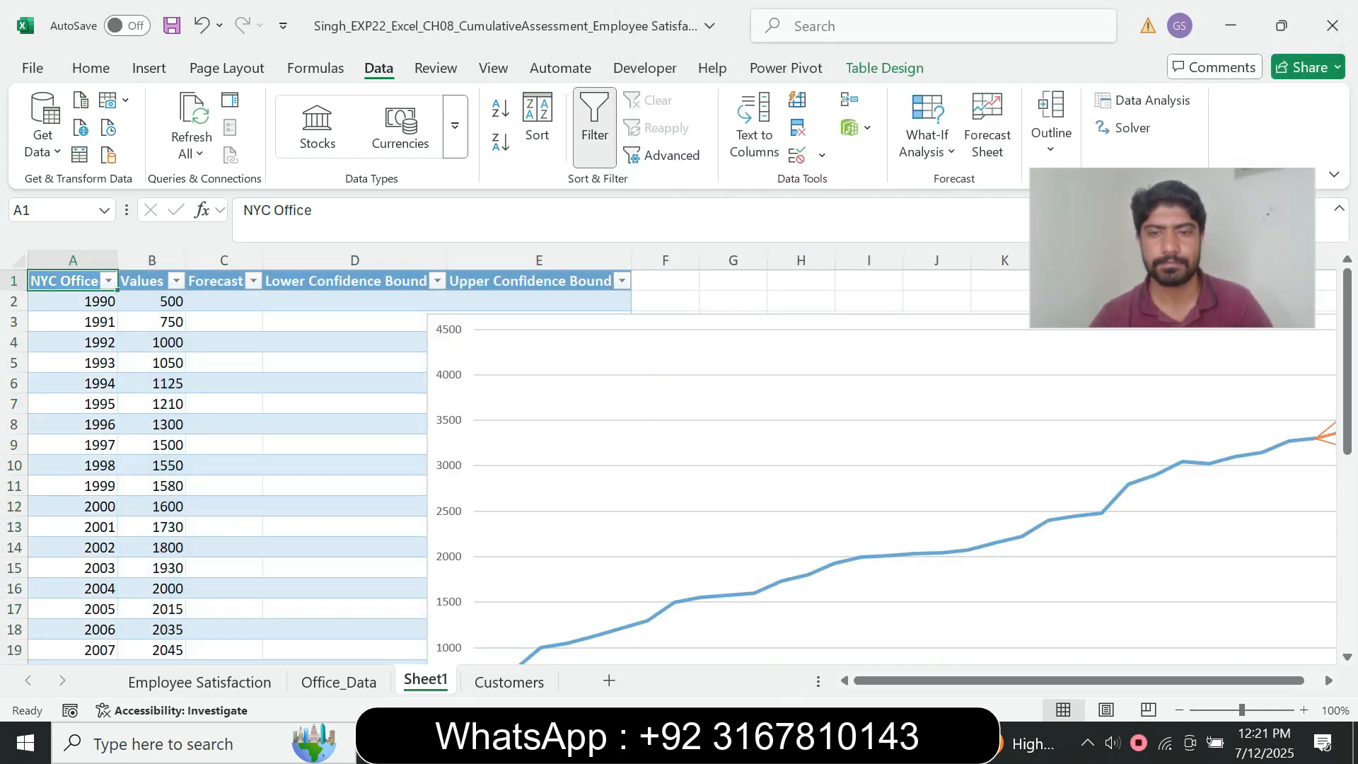
Copy the sheet name from step 9 of the Word instructions and rename the new forecast worksheet in Excel as 2025Forecast.
key(alt+Tab)
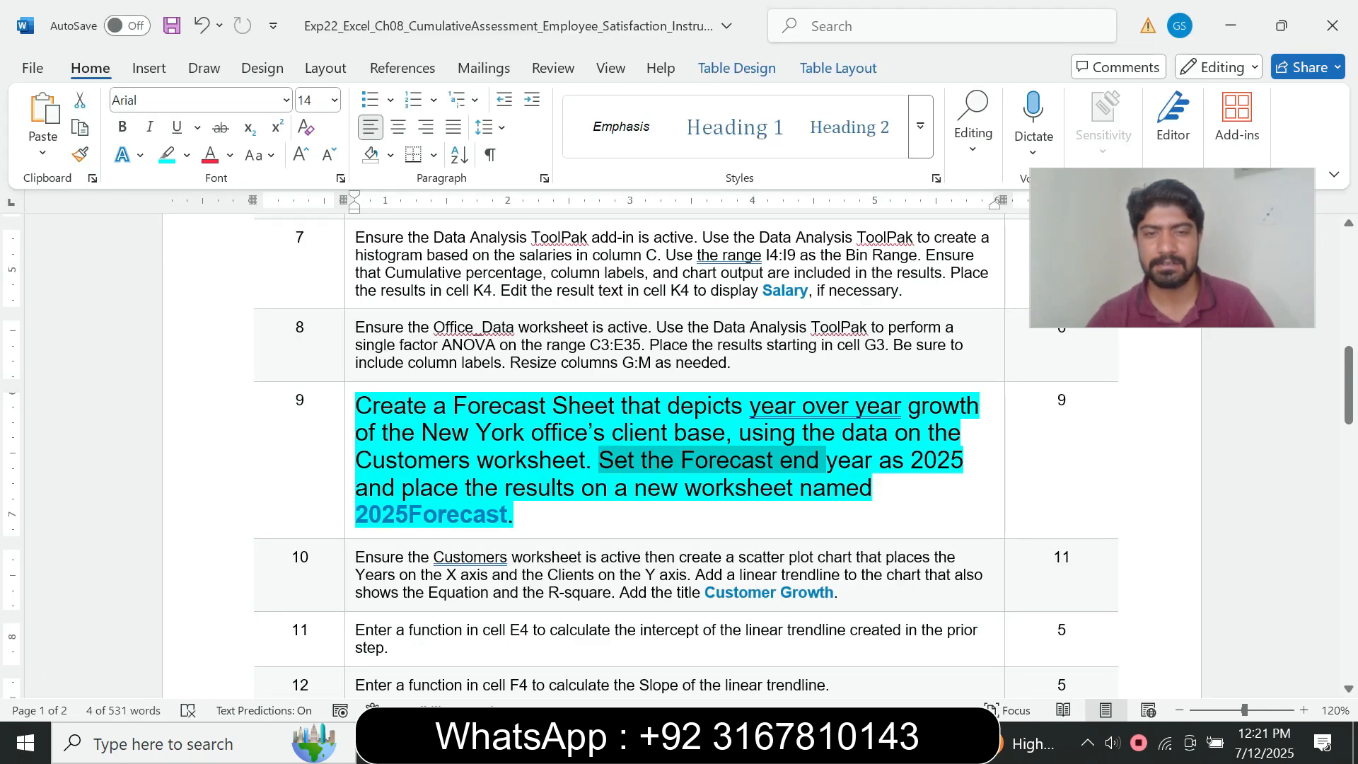
drag(356, 514, 508, 515)
key(ctrl+c)
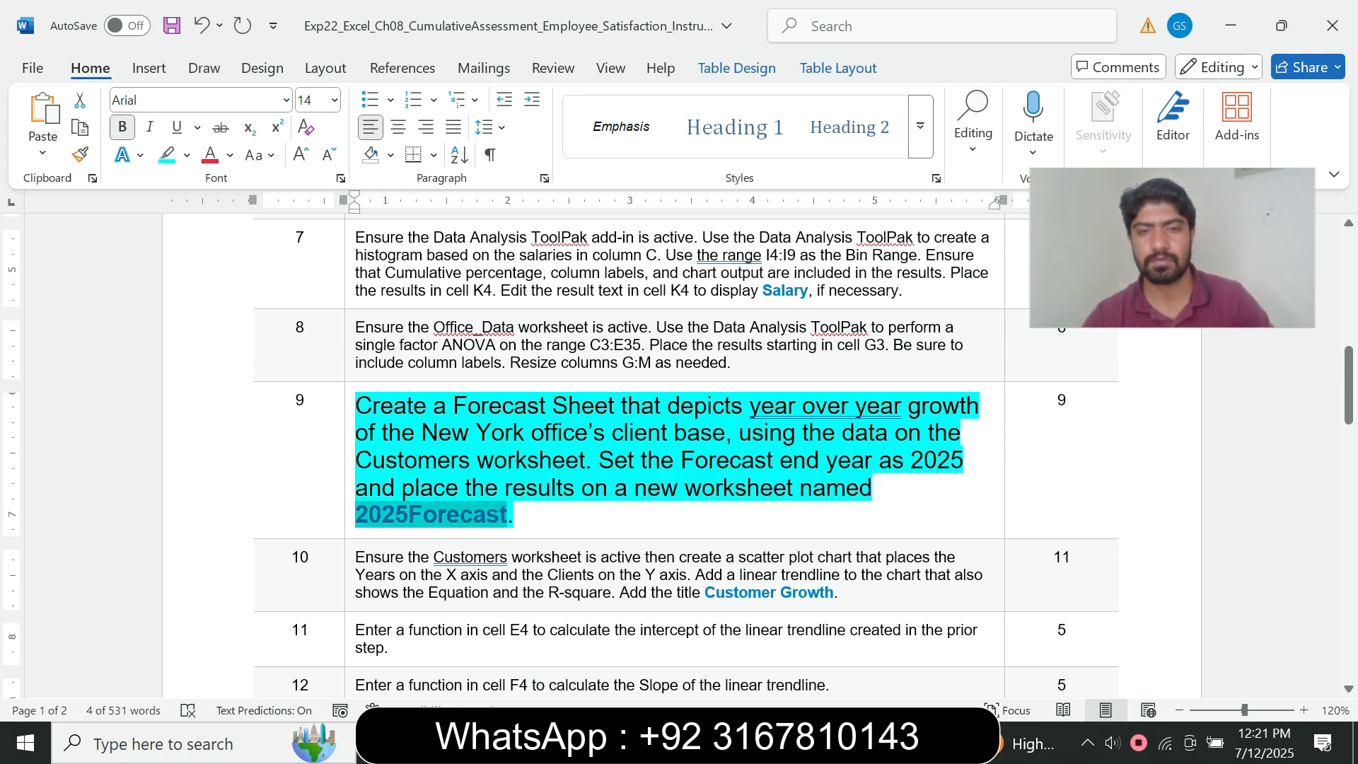
key(alt+Tab)
right_click(428, 680)
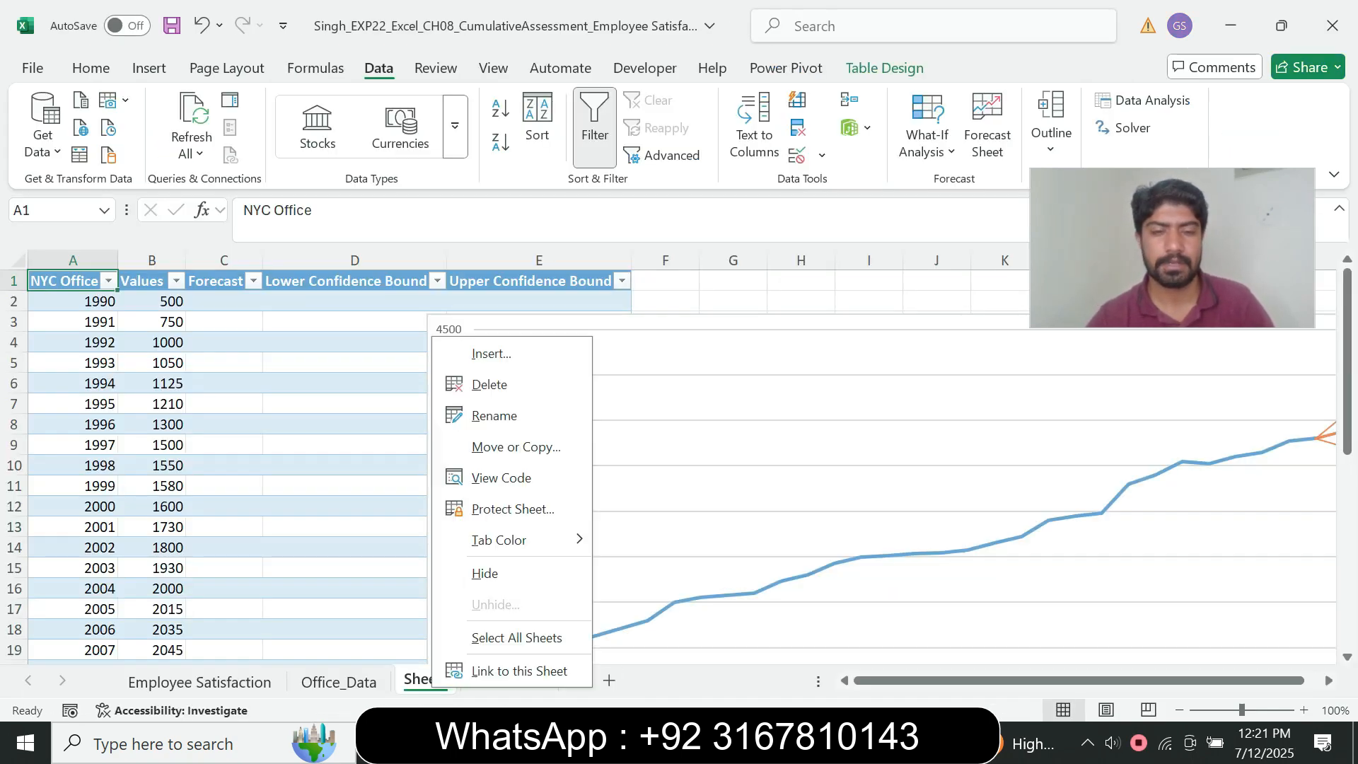
click(495, 415)
key(ctrl+v)
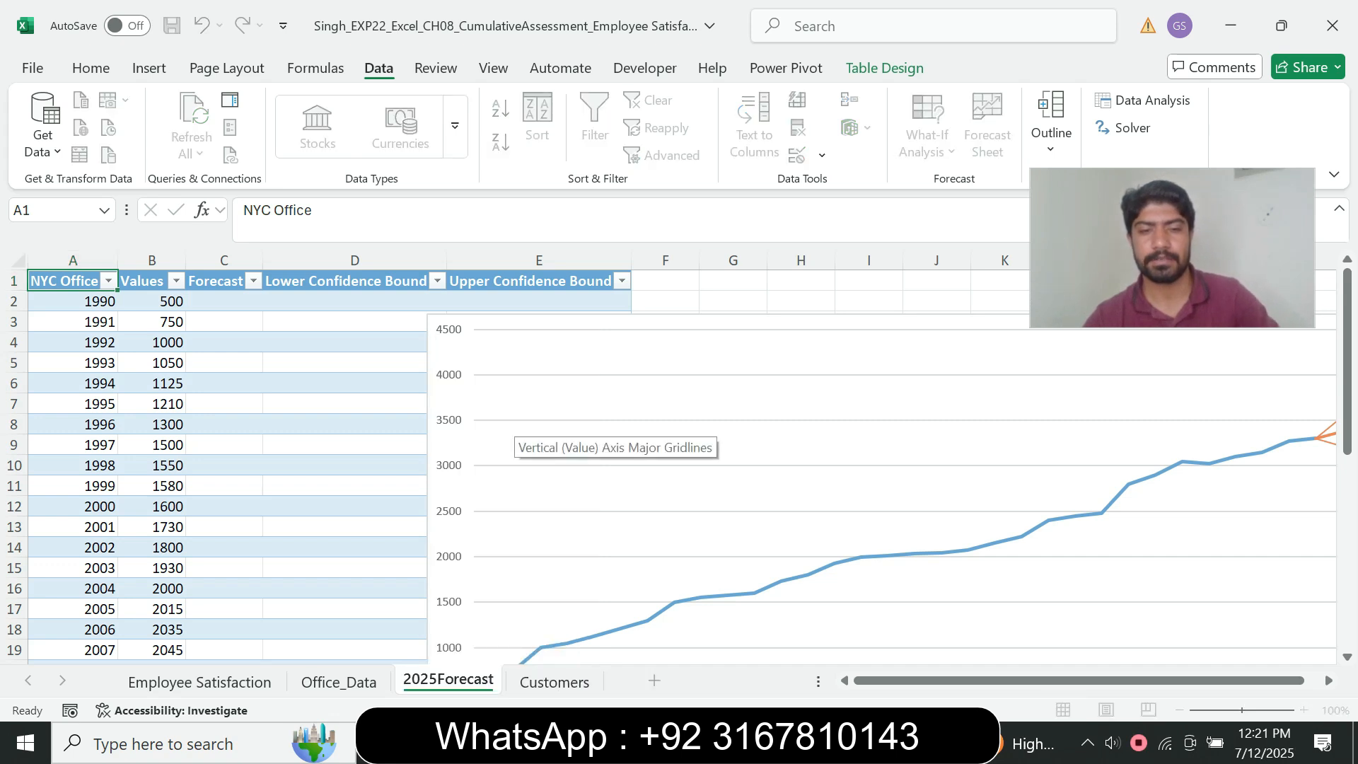
click(396, 425)
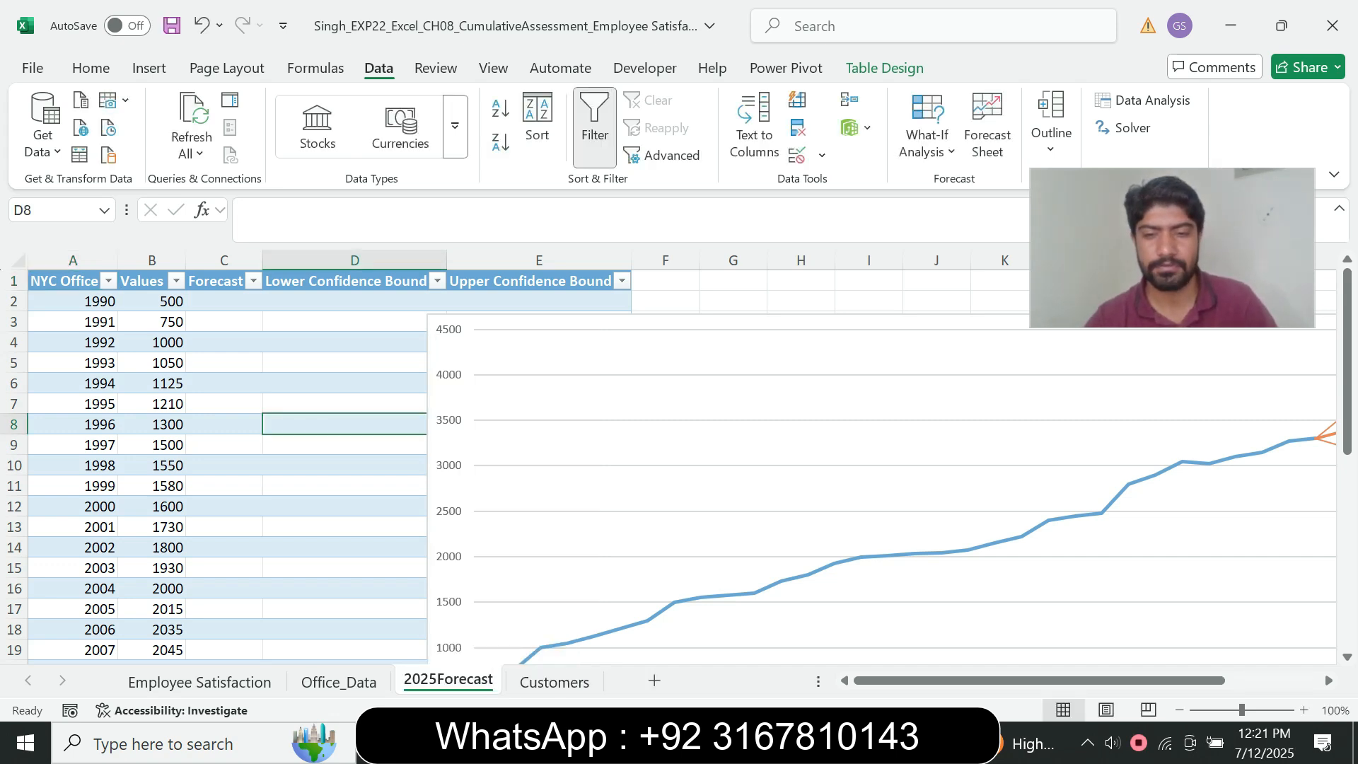
Switch to Word, set the step 9 instruction text back to 9 pt and remove its highlight.
key(alt+Tab)
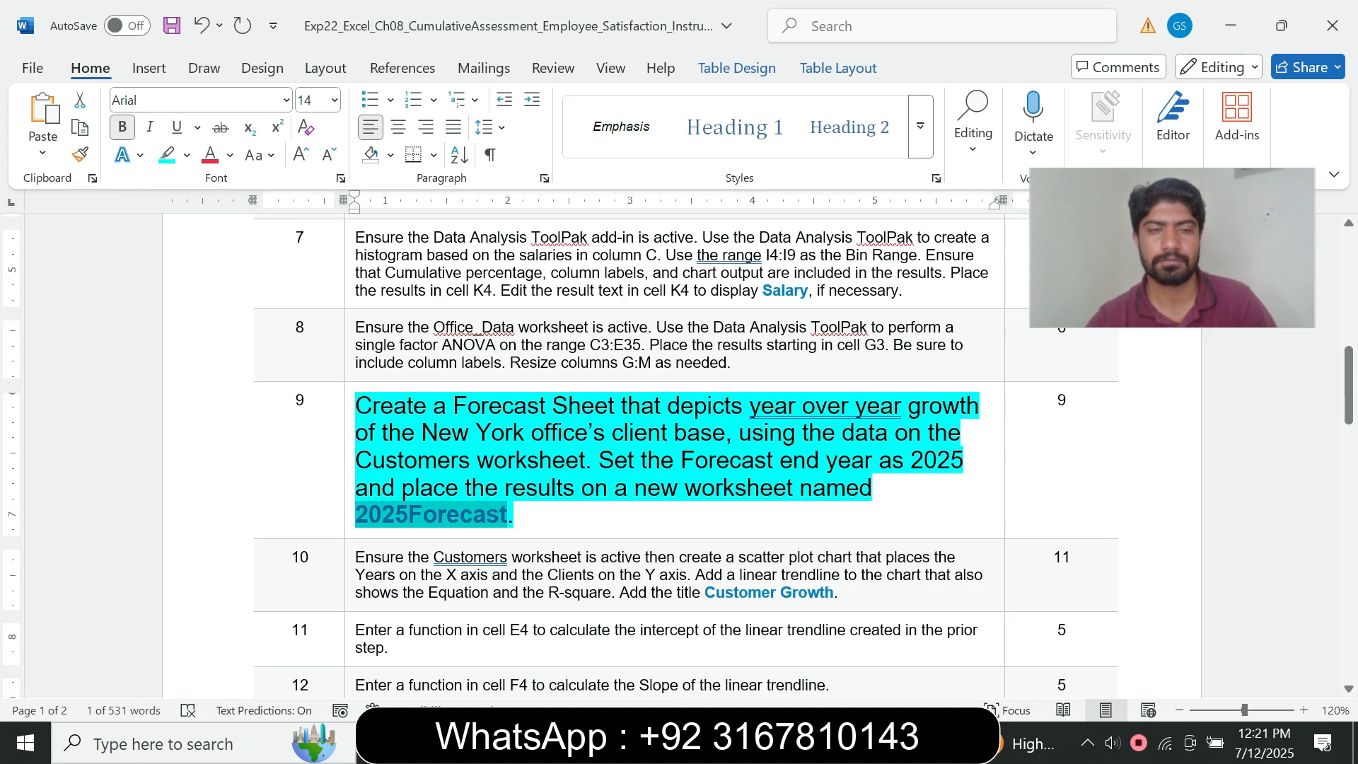
click(349, 503)
click(473, 433)
click(450, 41)
click(186, 155)
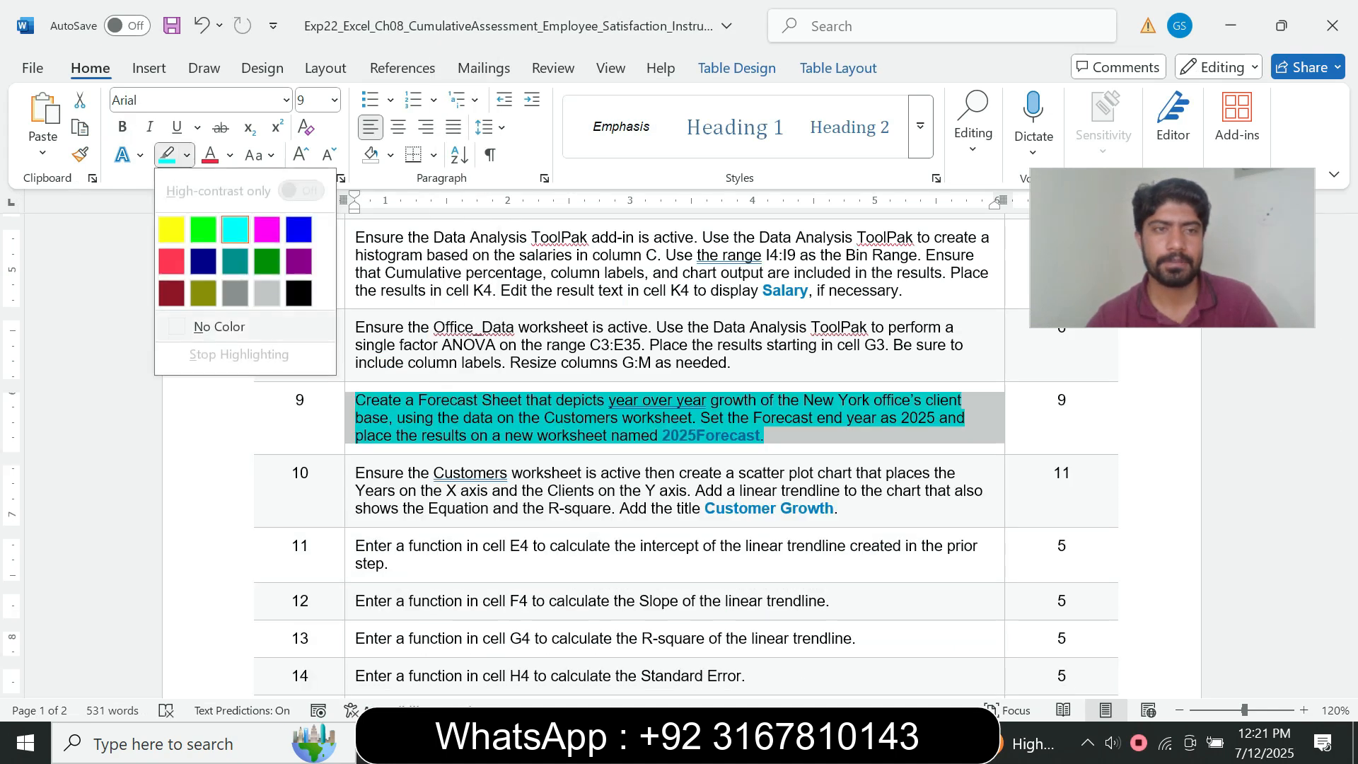
click(226, 327)
Highlight the instruction texts of steps 10 to 17 in turquoise.
drag(357, 473, 452, 672)
scroll(453, 636, down, 5)
key(shift+Down)
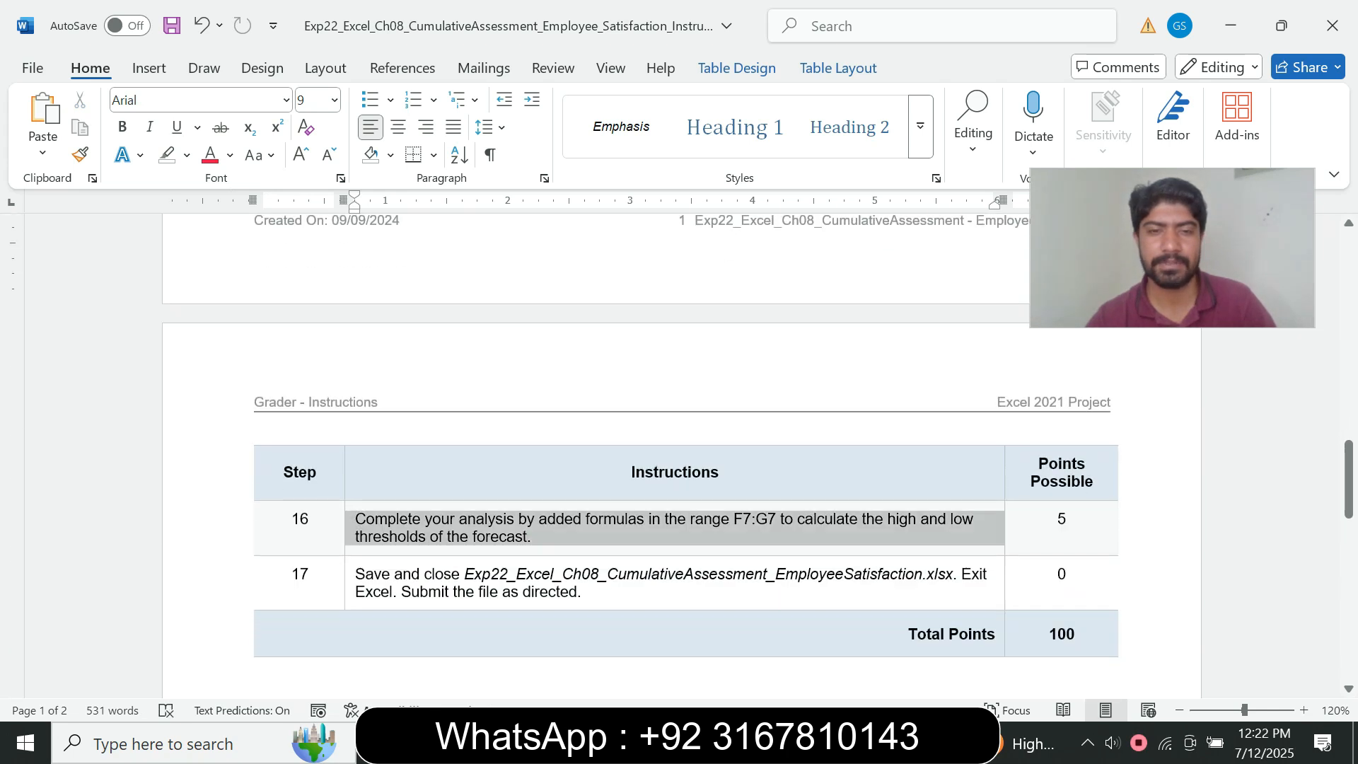
key(shift+Down)
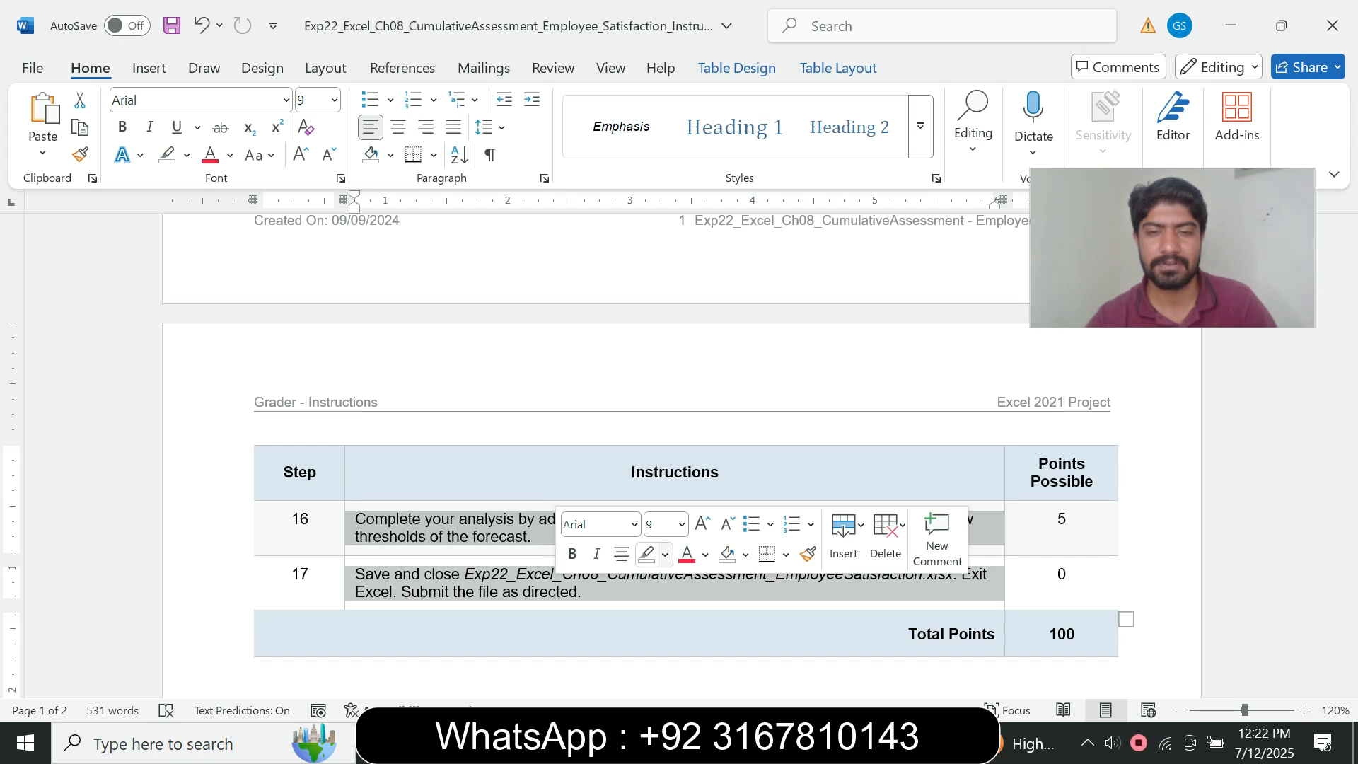
click(664, 554)
click(712, 393)
mouse_move(1349, 484)
mouse_down()
mouse_move(1348, 272)
mouse_move(1348, 513)
mouse_move(1348, 271)
mouse_move(1348, 499)
mouse_up()
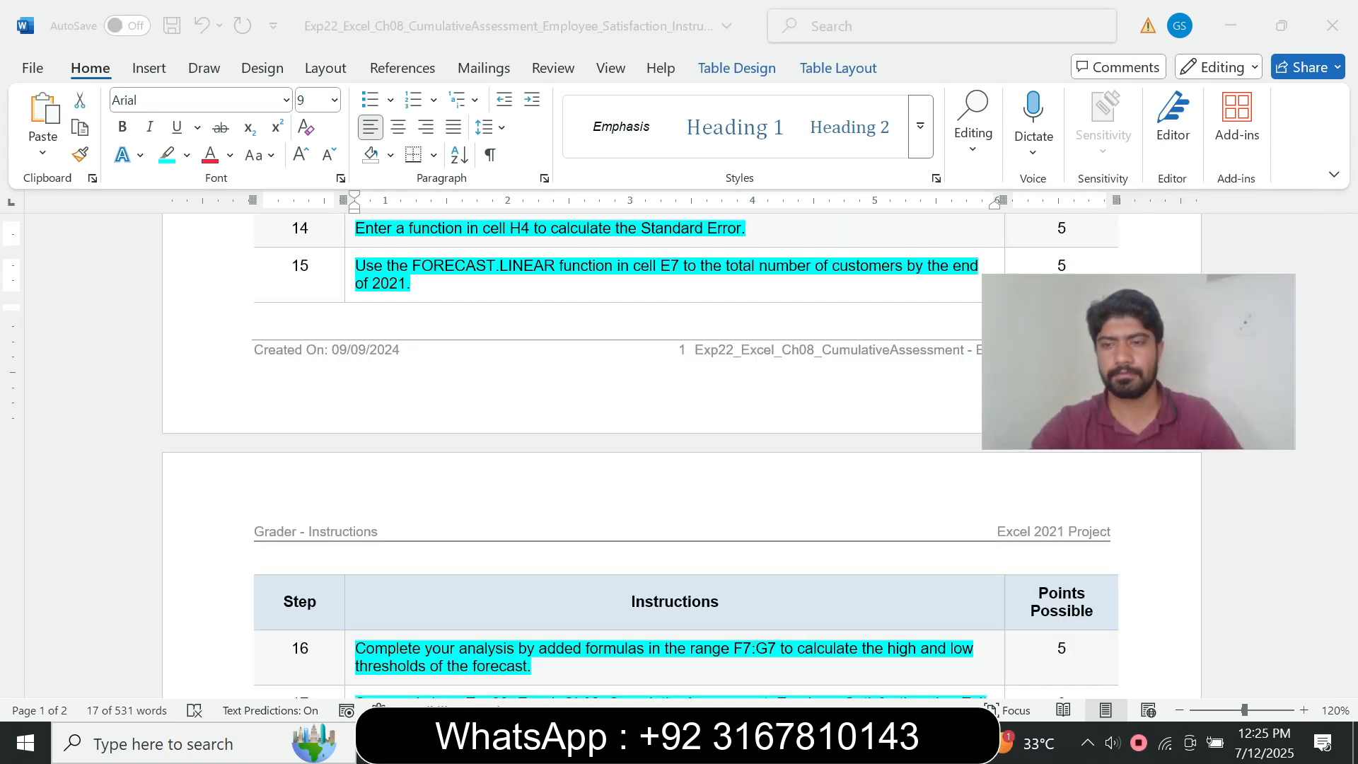
Switch to Excel and go back through the sheets to the Employee Satisfaction worksheet.
key(alt+Tab)
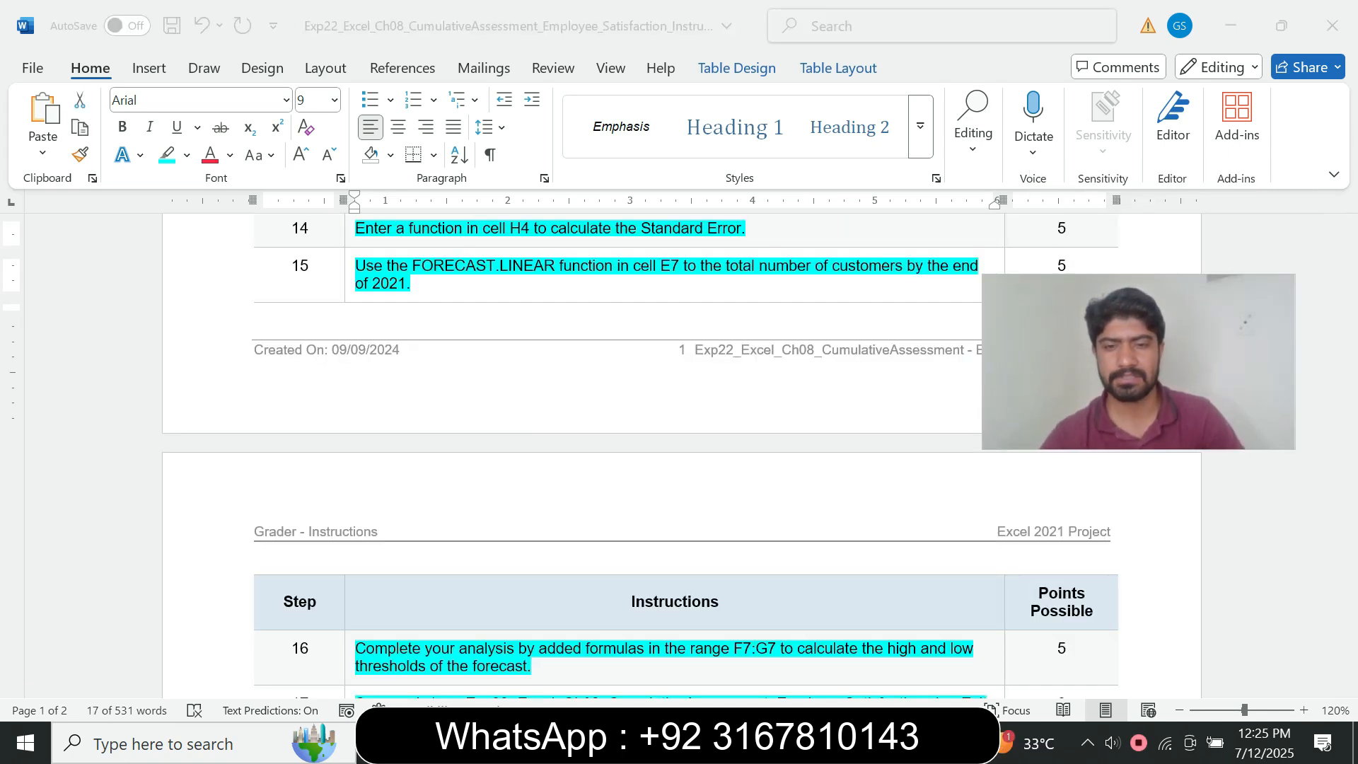
key(ctrl+Page_Up)
key(ctrl+Page_Up)
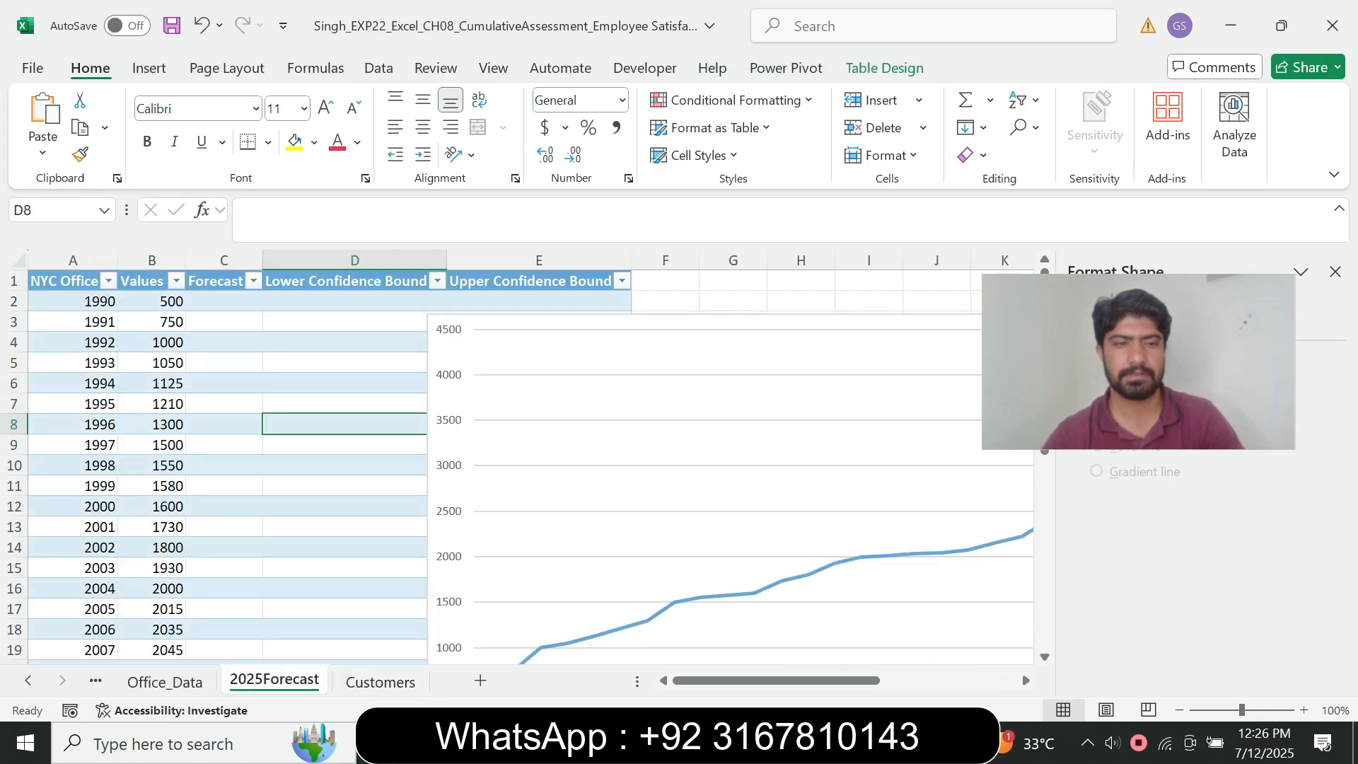
key(ctrl+Page_Up)
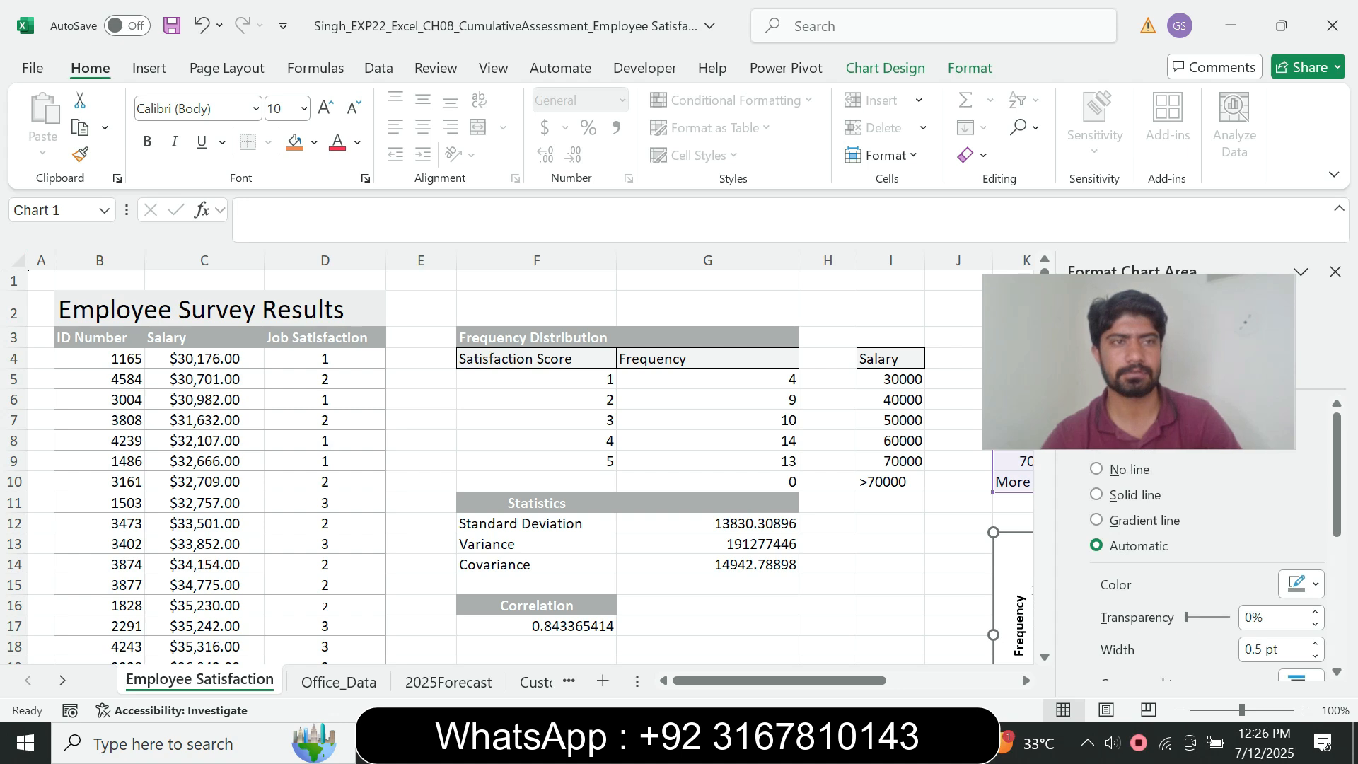
Save a copy of the workbook under its current file name, as an Excel Workbook, in the student's folder on the Desktop.
key(alt+f)
key(a)
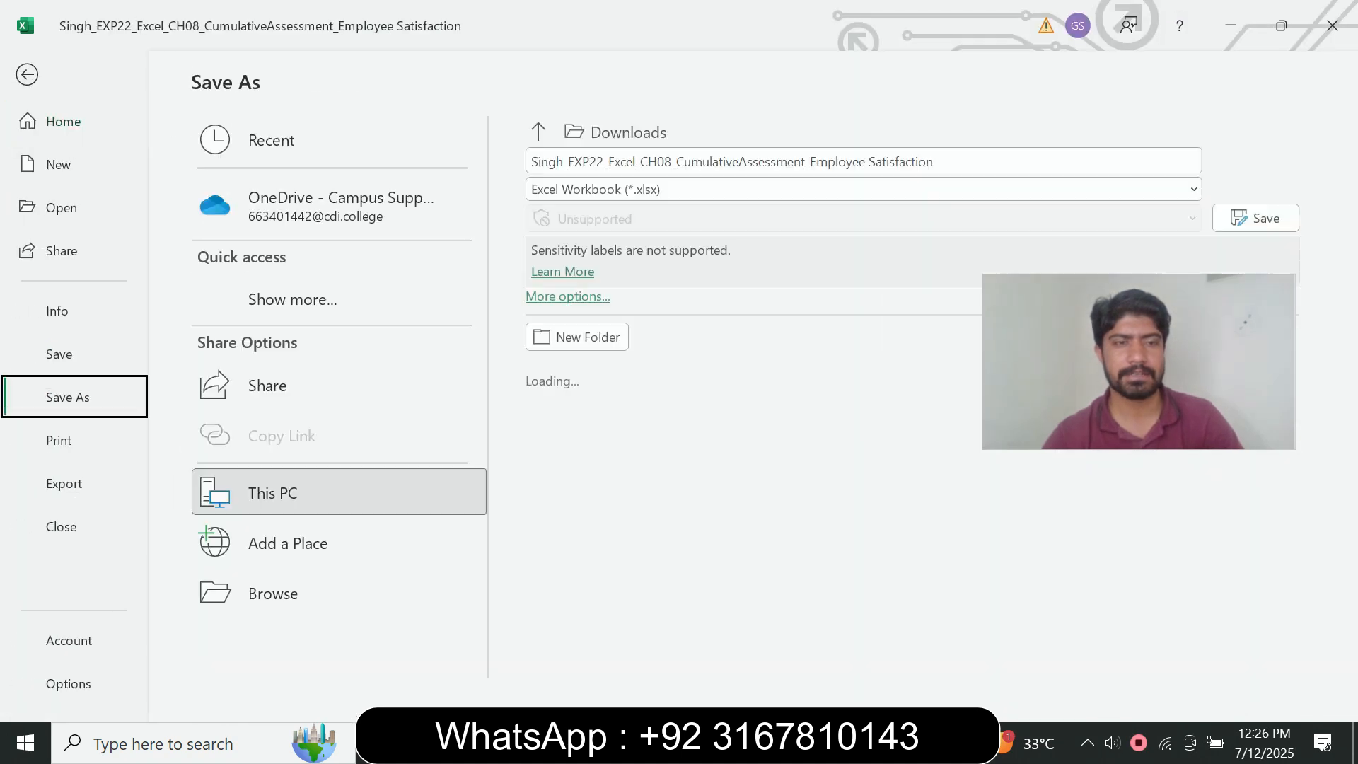
click(273, 593)
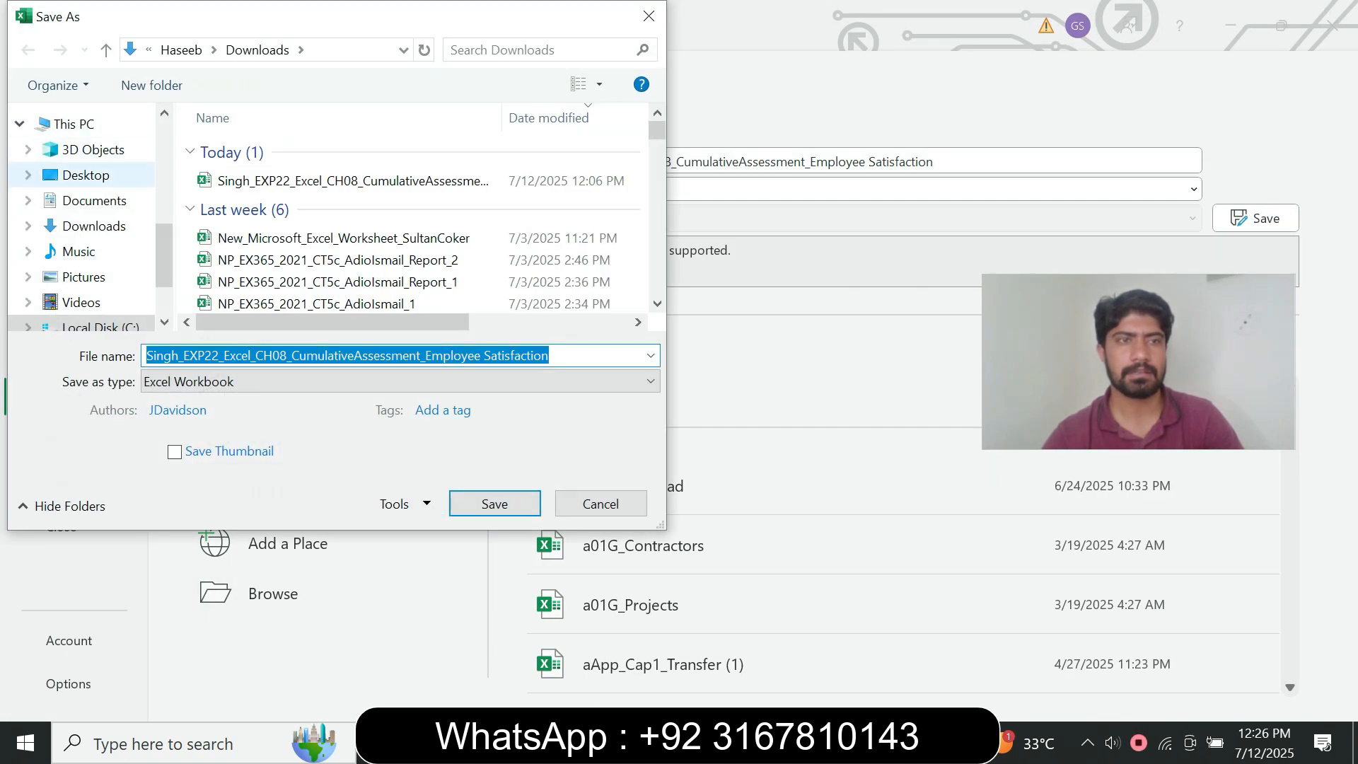
click(86, 175)
click(86, 175)
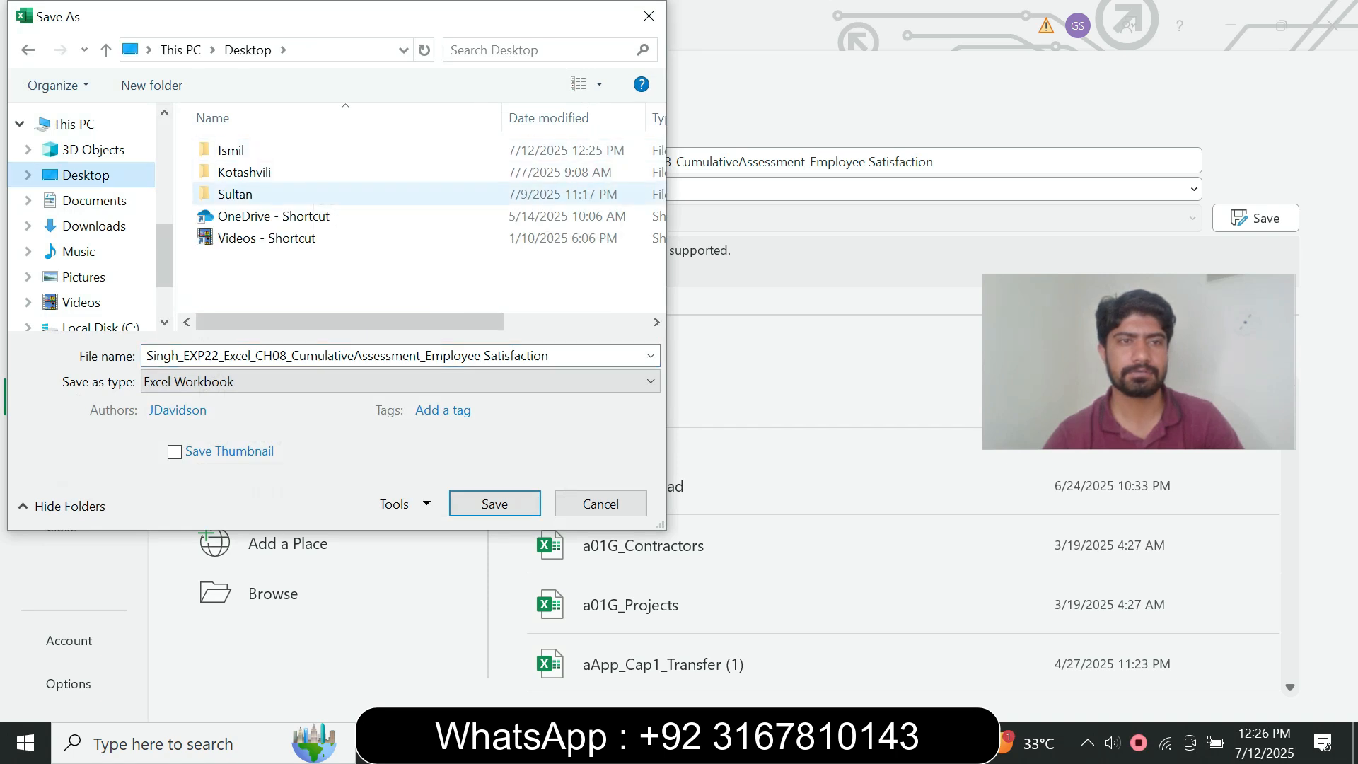
double_click(234, 193)
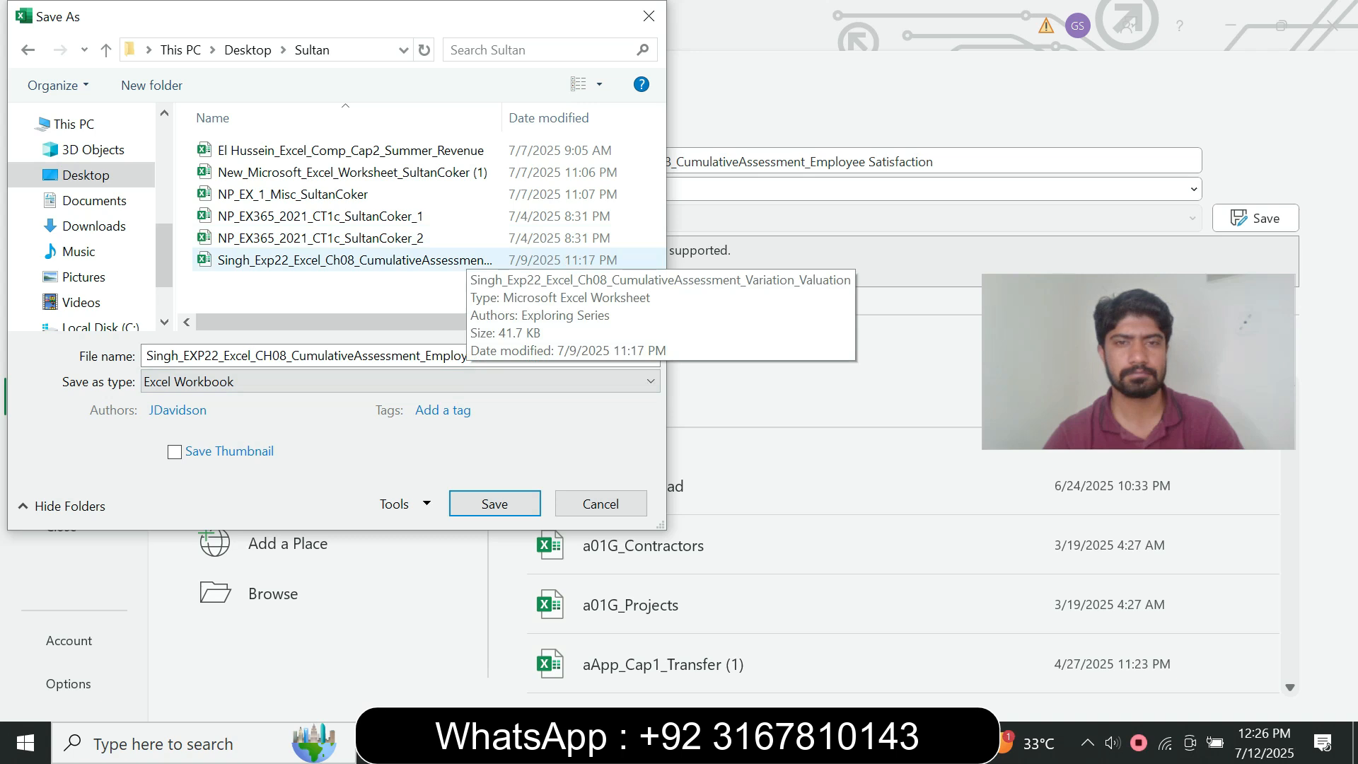
click(495, 503)
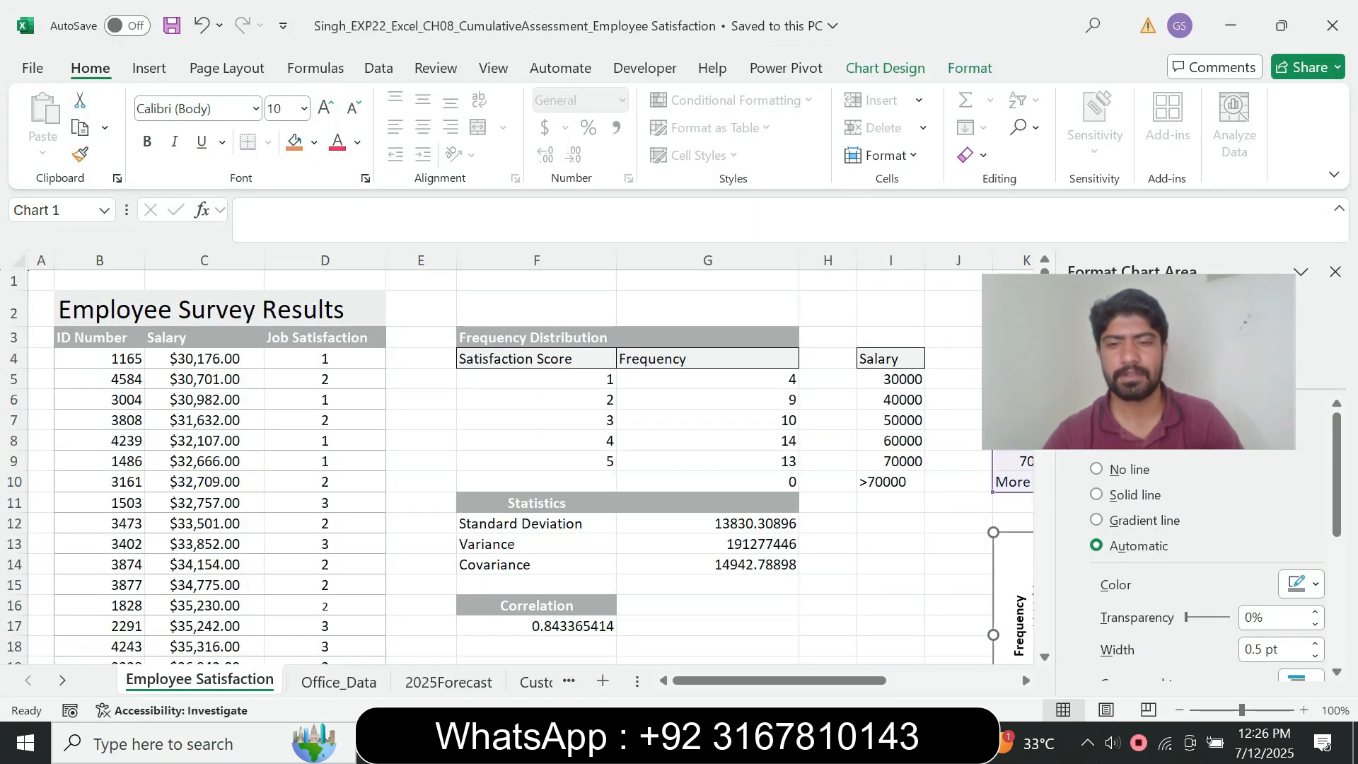
Bring up the MyLab IT assignment list in Chrome, return to Excel and close the workbook, saving its changes.
mouse_move(700, 743)
mouse_move(813, 644)
click(605, 651)
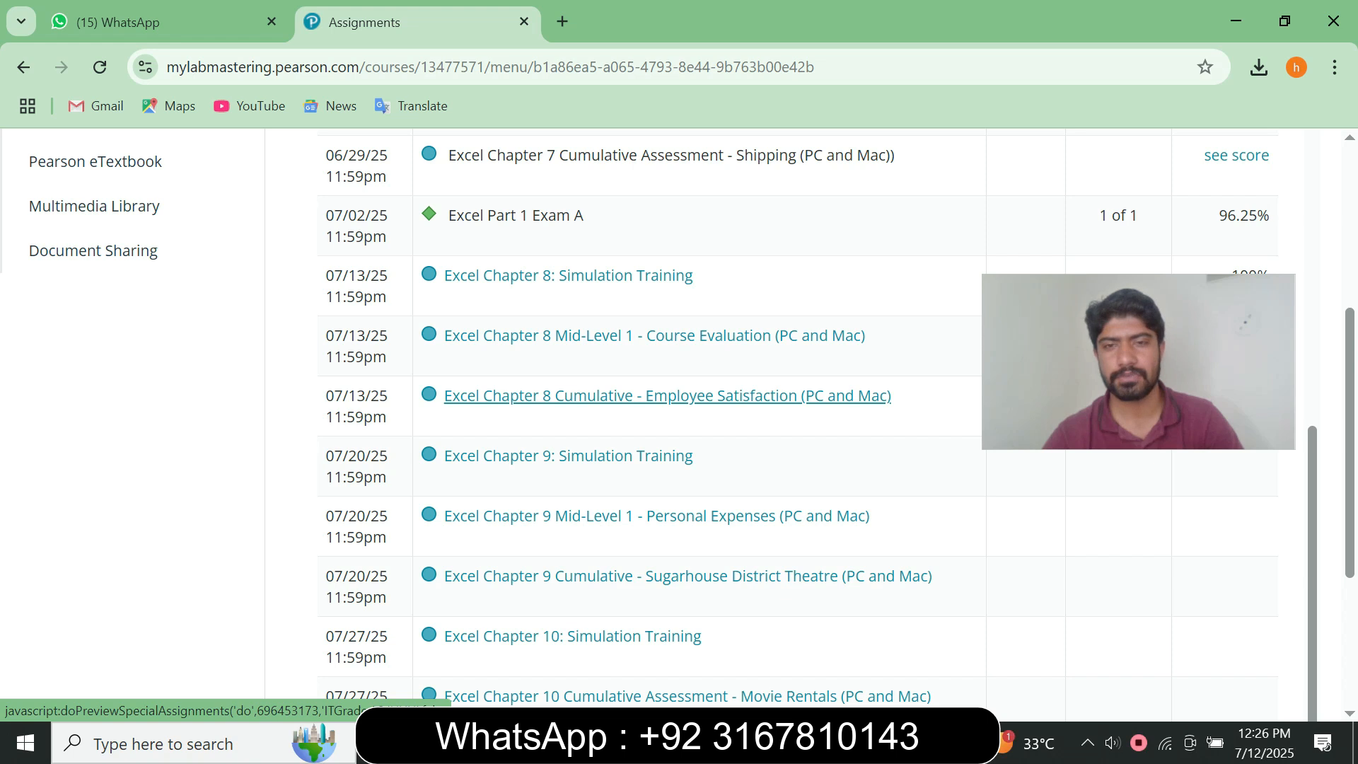
key(alt+Tab)
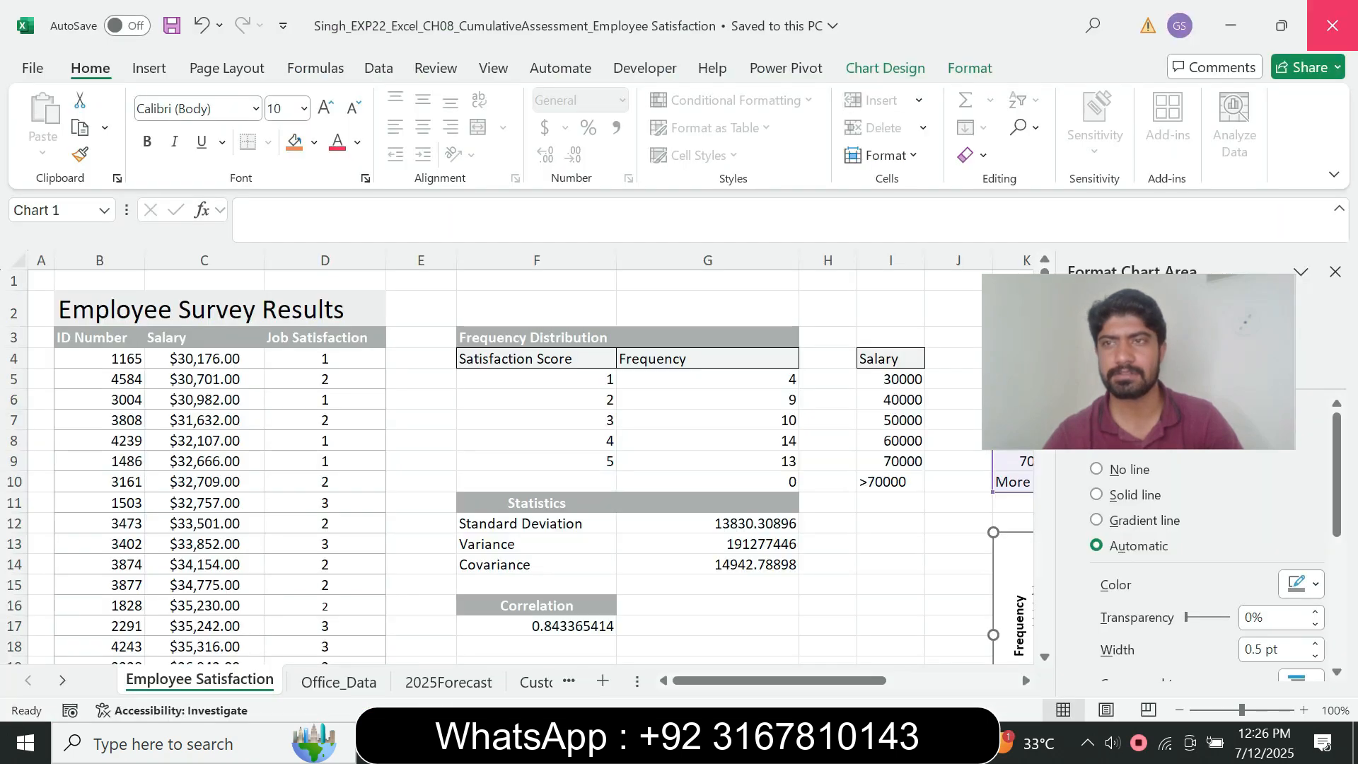
click(1331, 26)
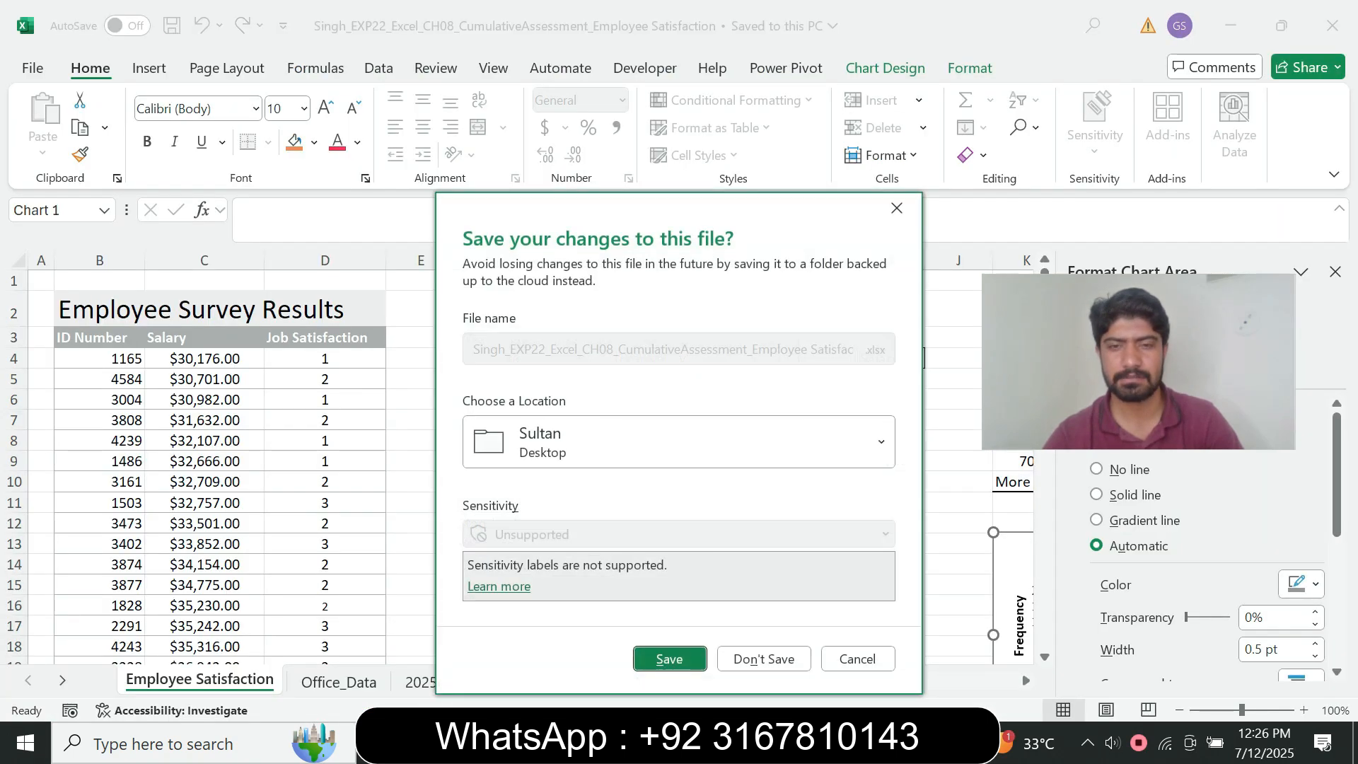
click(669, 658)
Switch to Chrome and open the Excel Chapter 8 Cumulative - Employee Satisfaction assignment, reloading the assignment list before retrying if its pop-up is blocked.
mouse_move(700, 743)
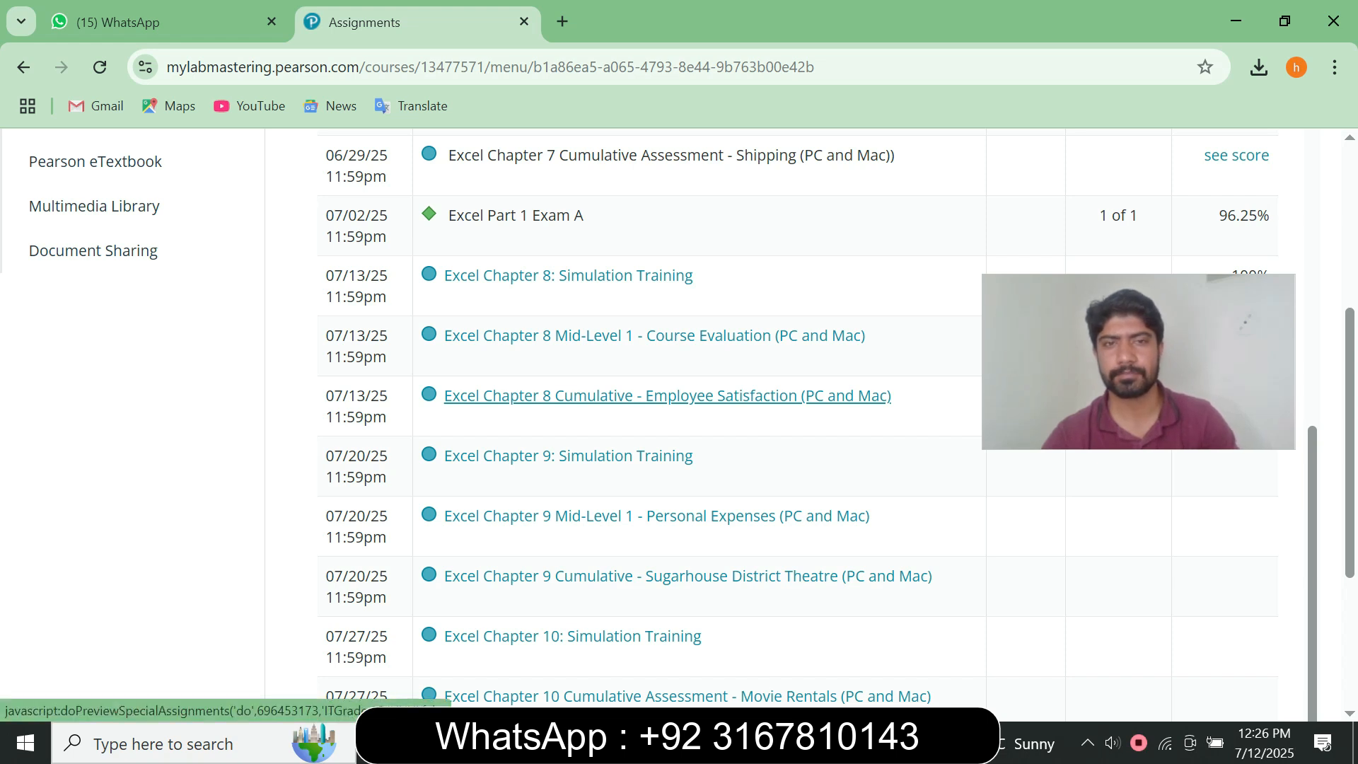
click(665, 396)
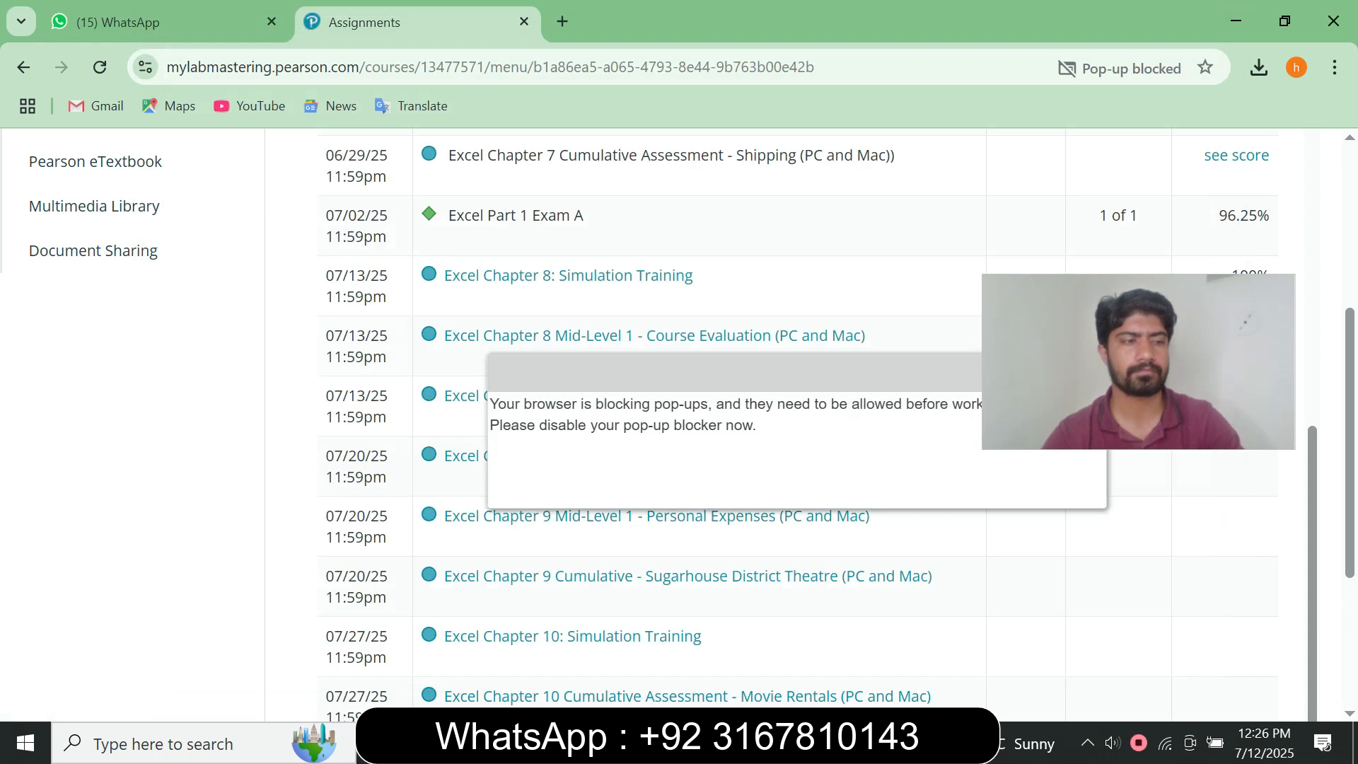
click(100, 67)
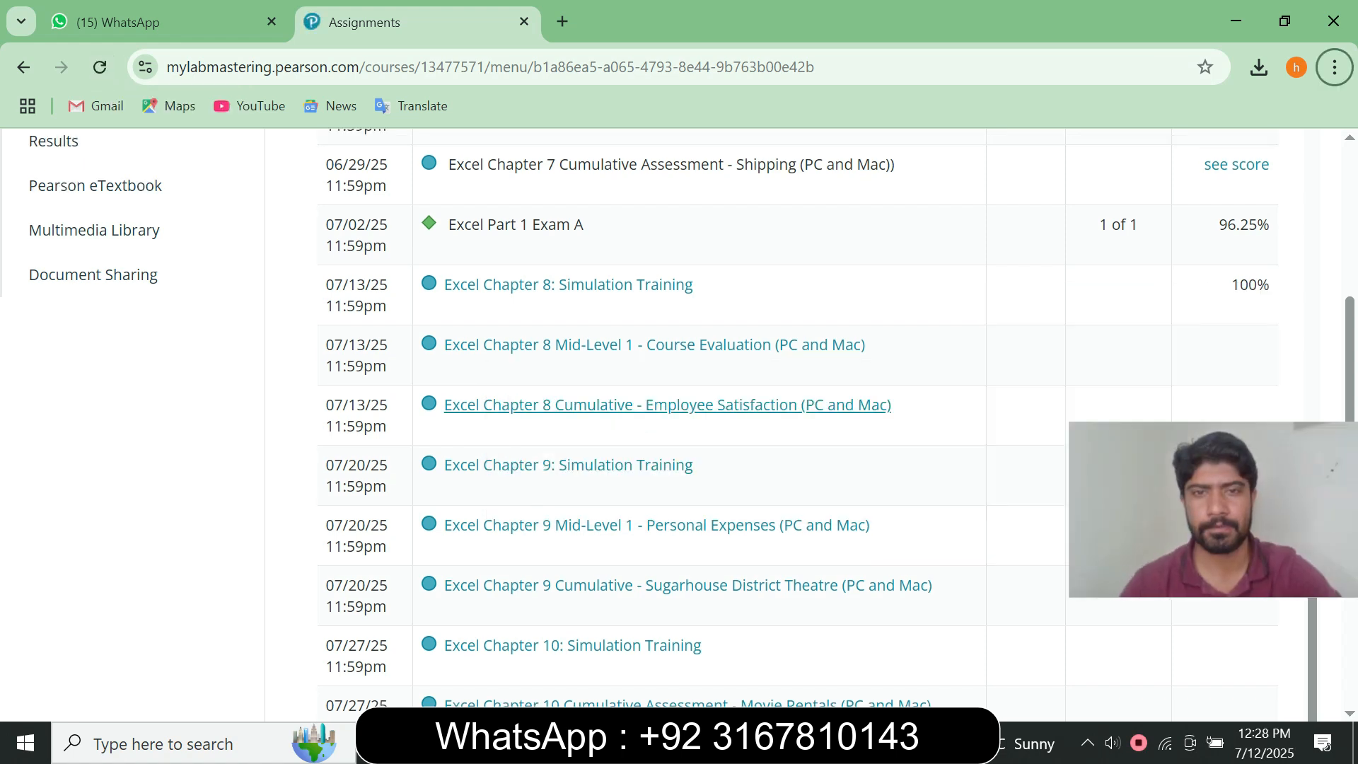
click(667, 405)
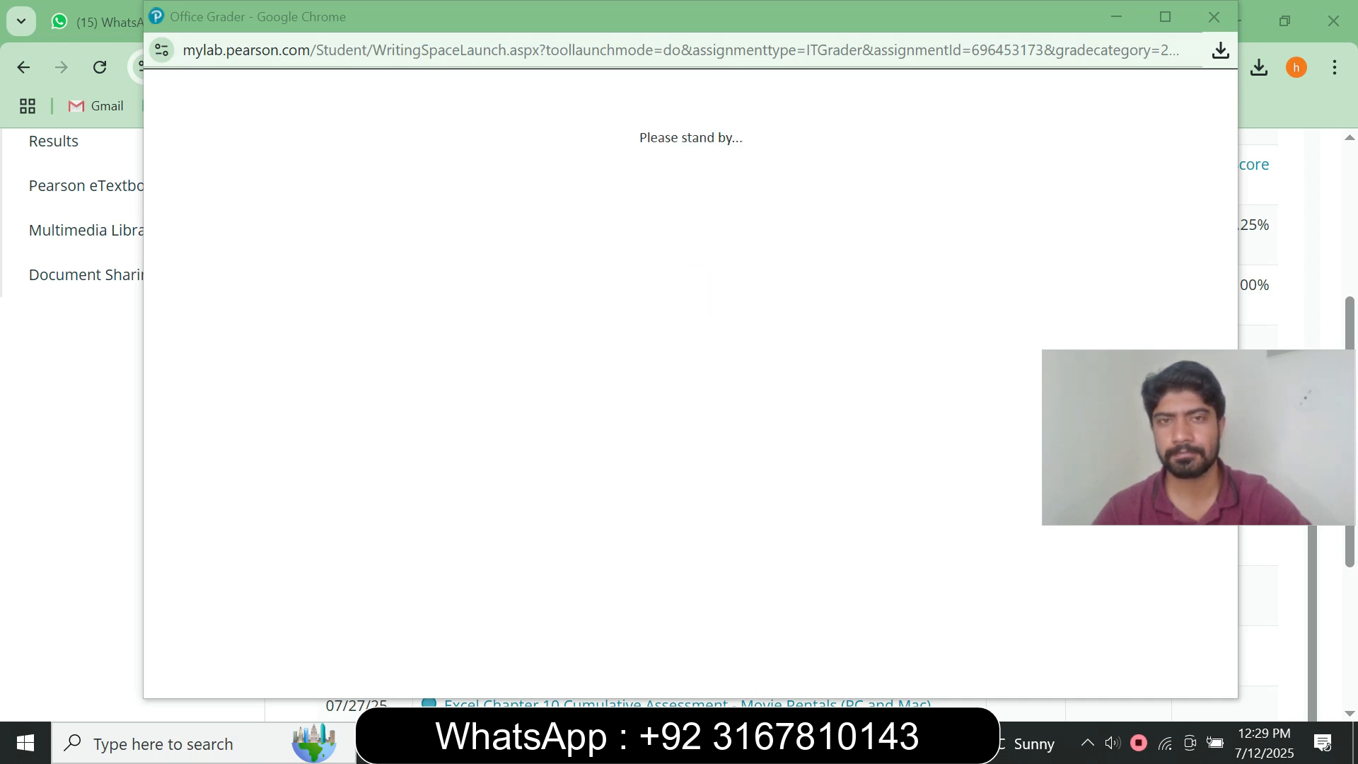
drag(635, 137, 726, 139)
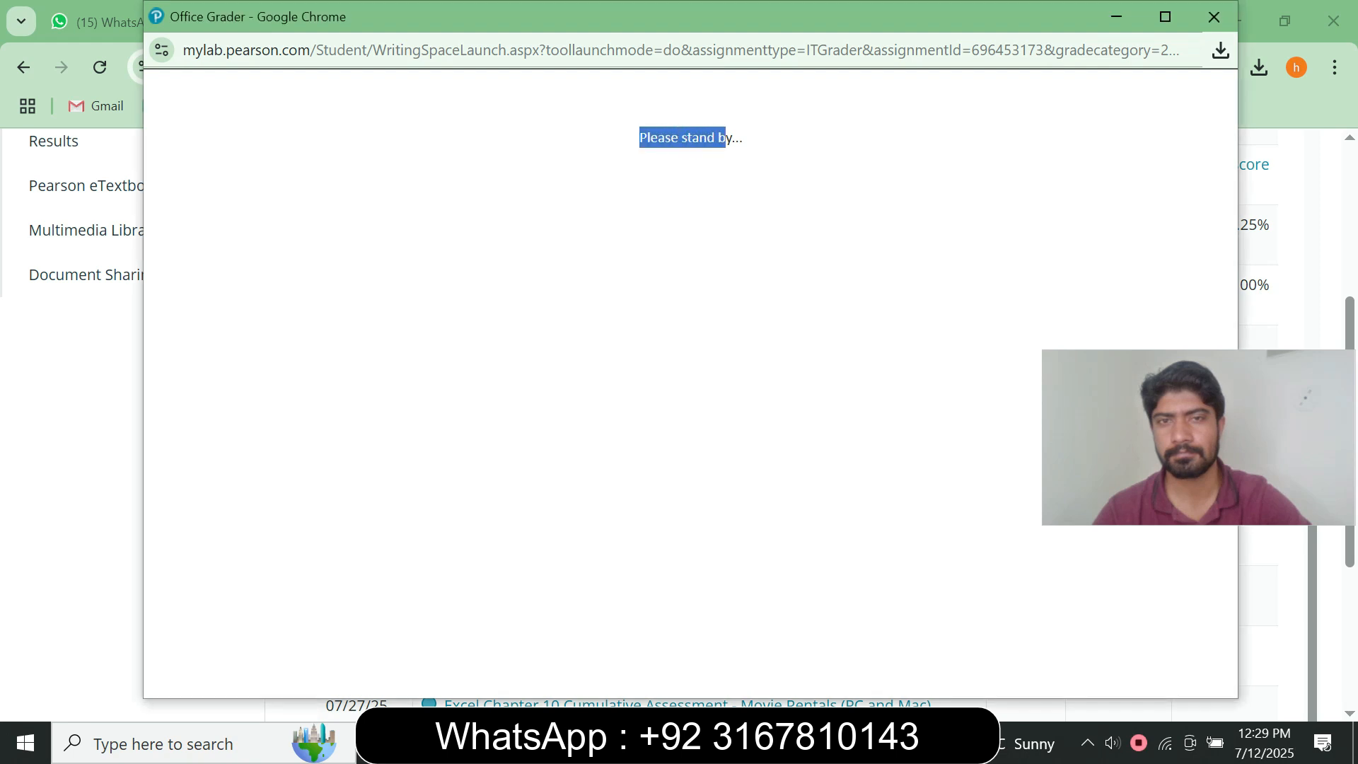
click(727, 140)
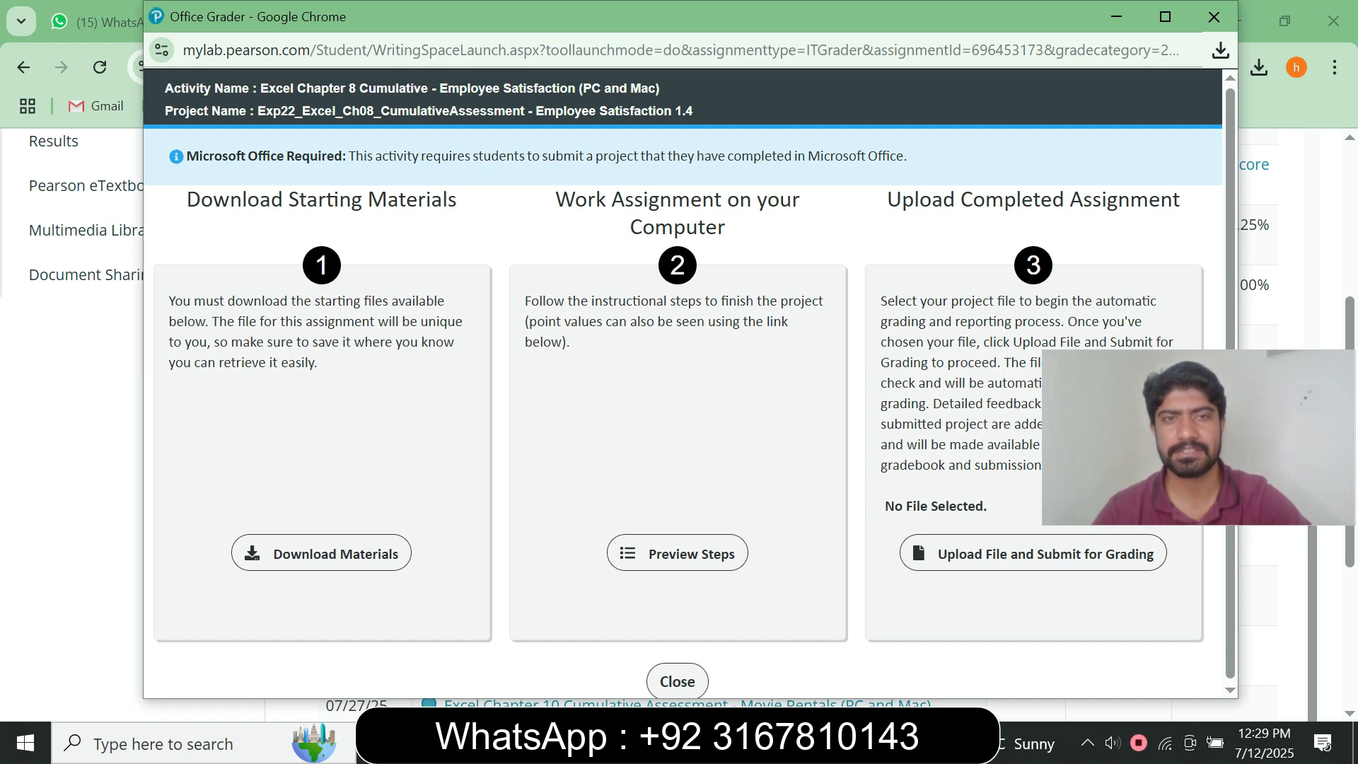
Upload the completed Employee Satisfaction workbook from the student's Desktop folder, submit it for grading and dismiss the confirmation.
click(990, 553)
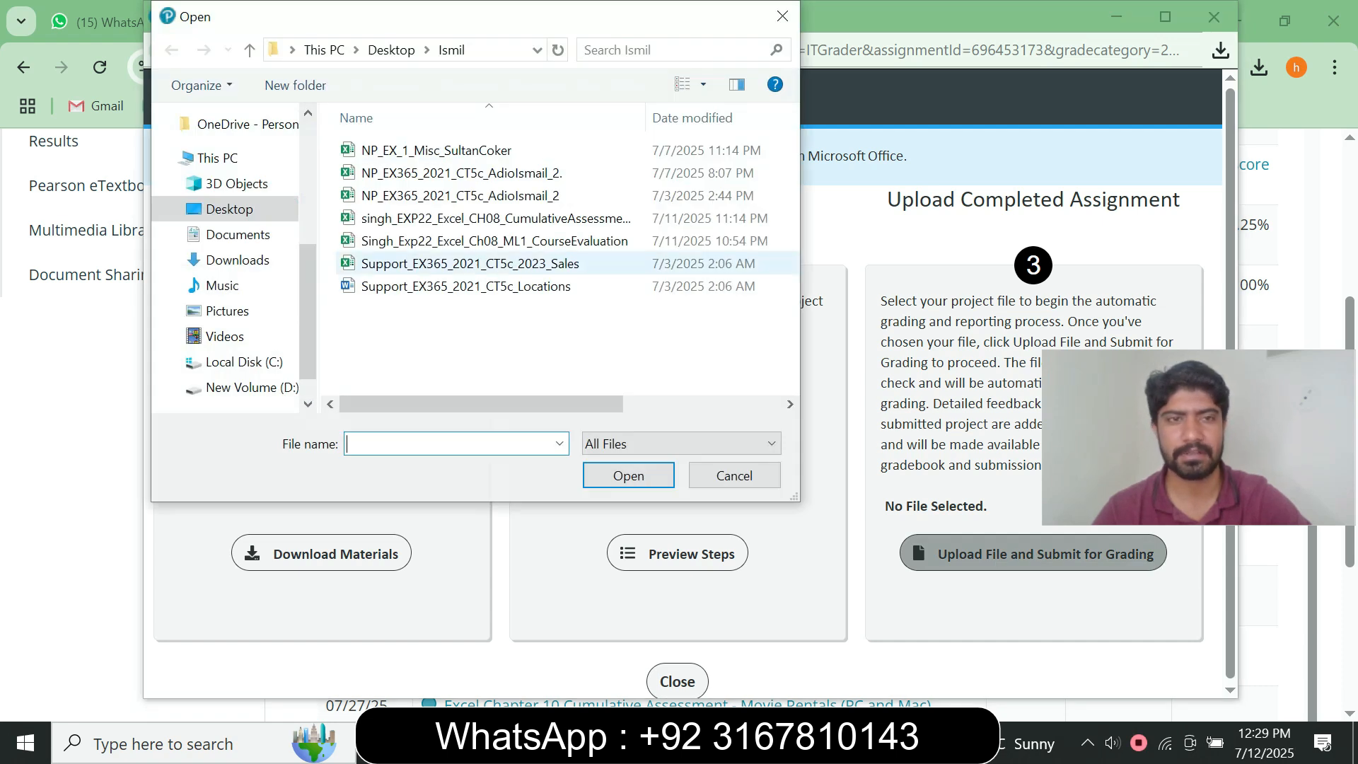
click(229, 208)
double_click(378, 195)
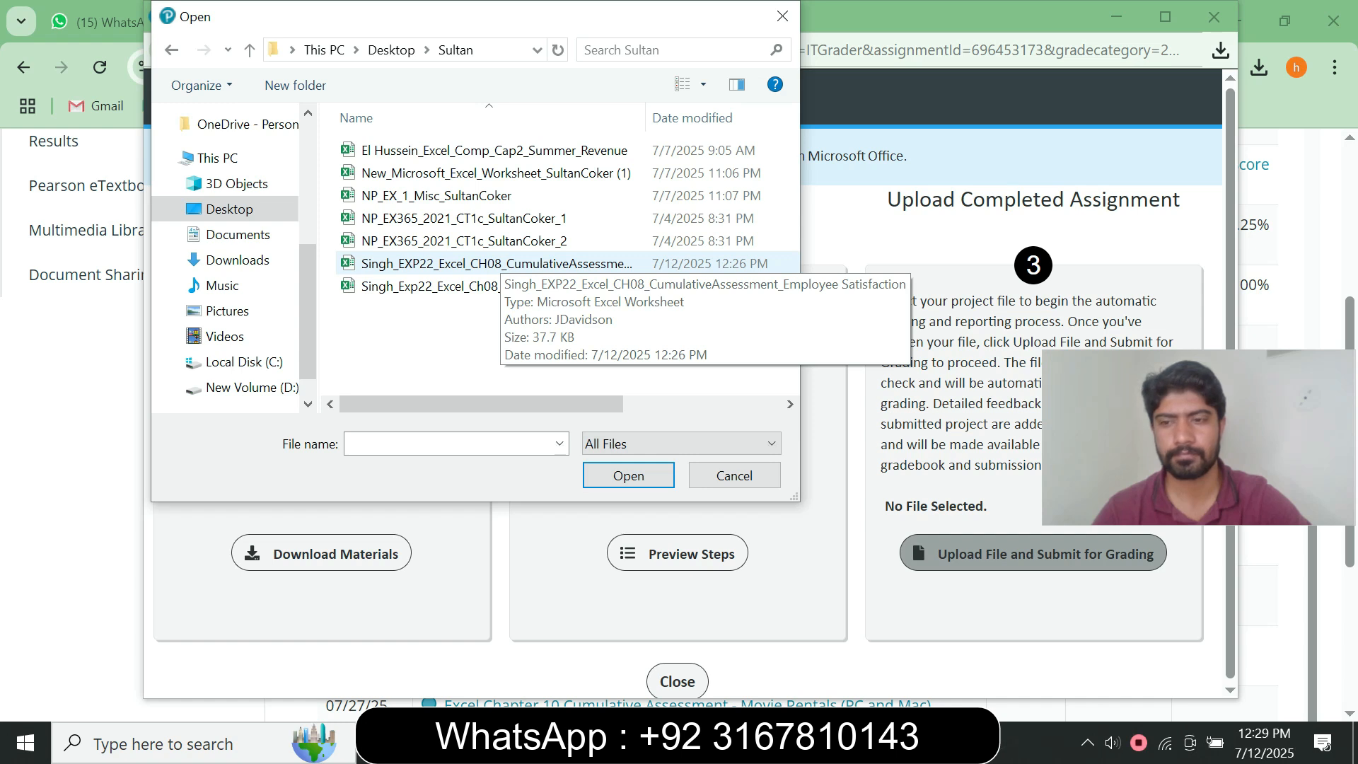
click(500, 263)
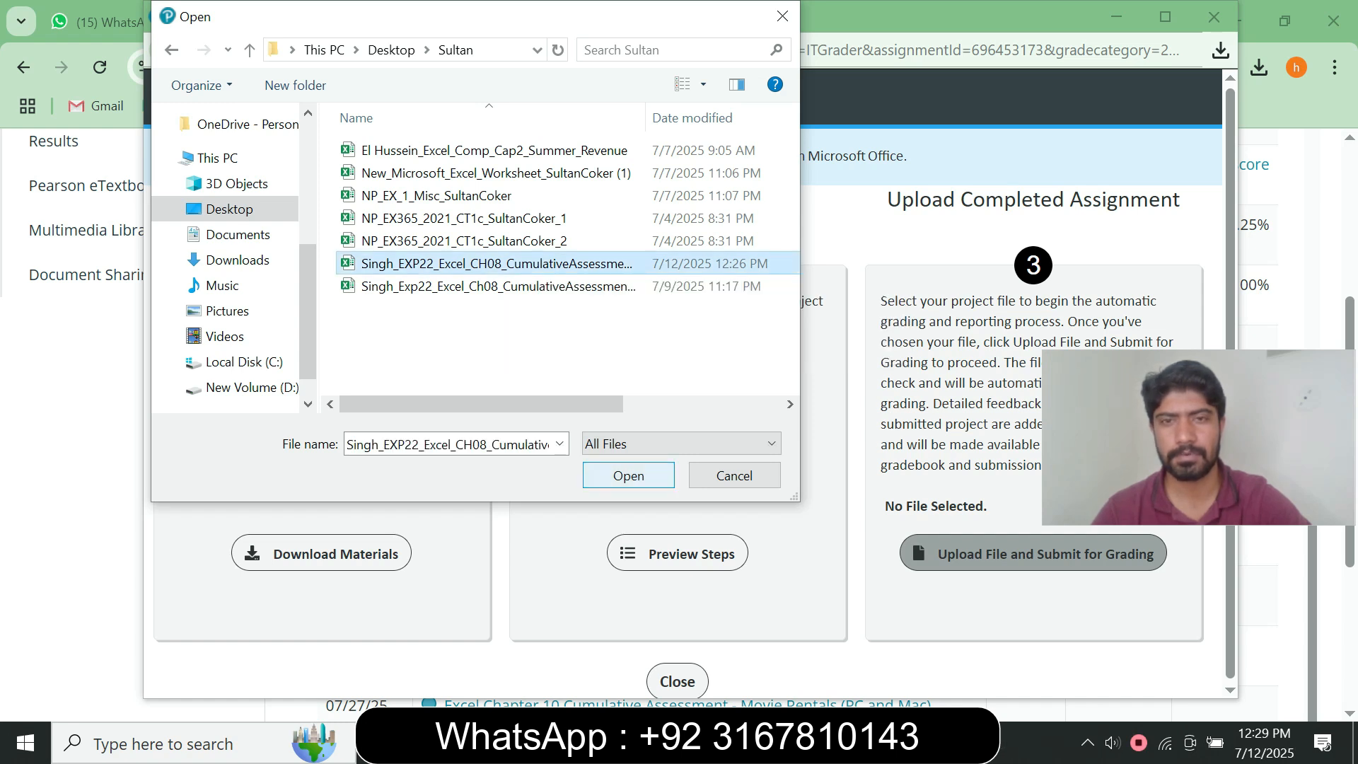
click(628, 475)
click(957, 571)
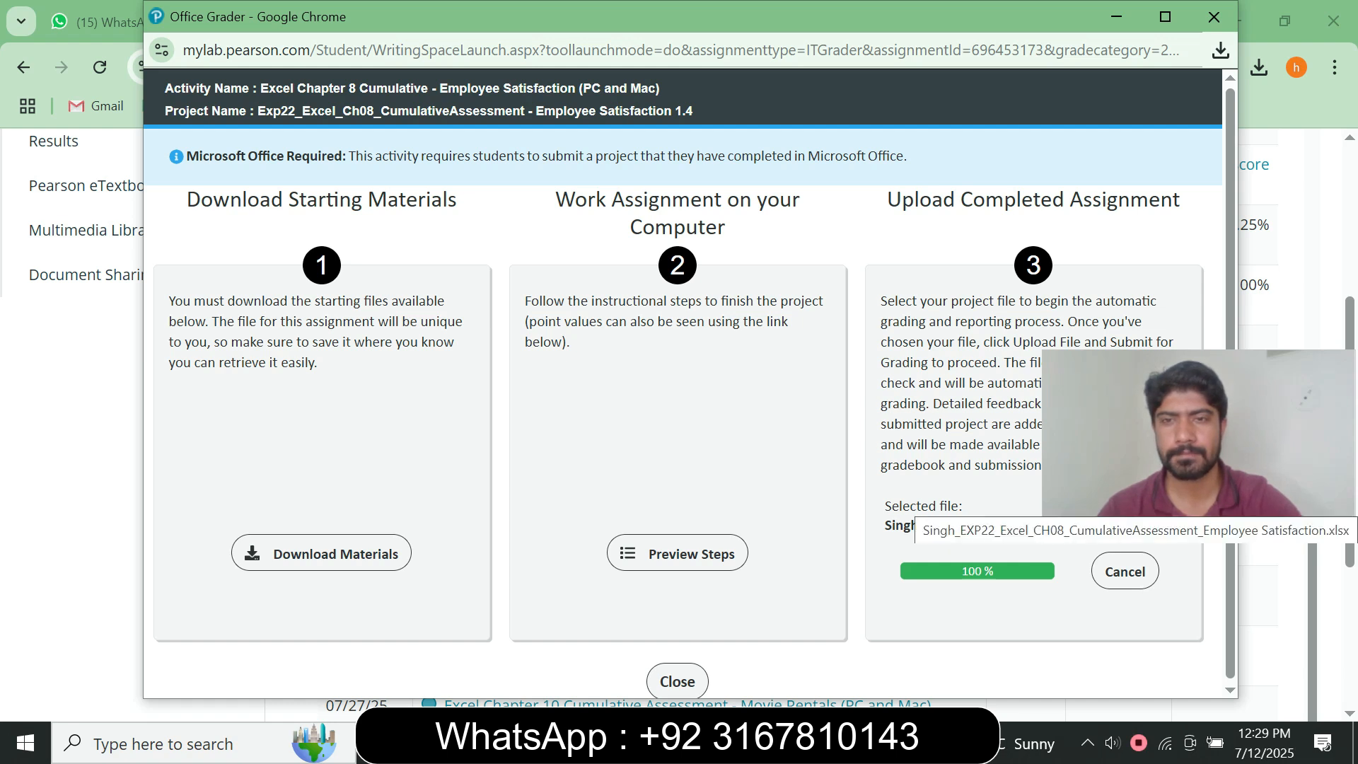
drag(1198, 437, 1227, 193)
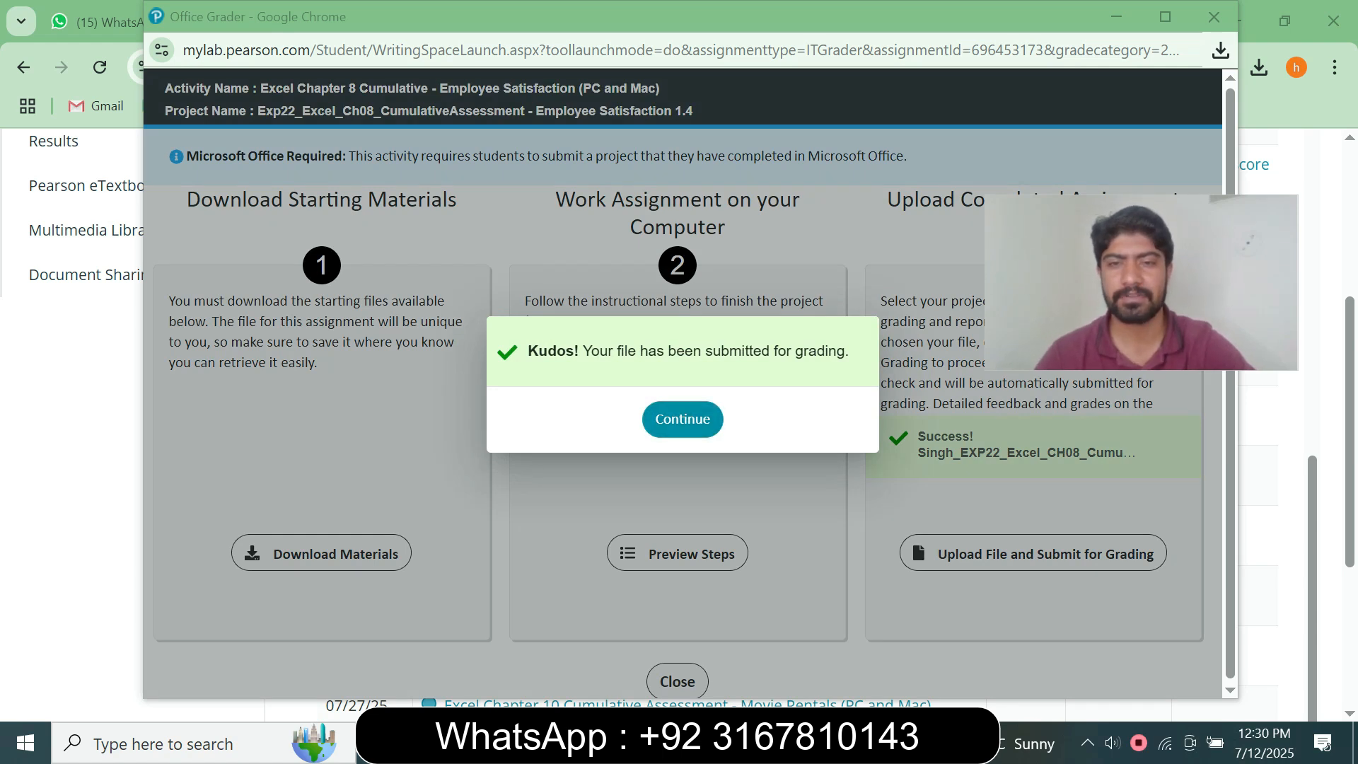
click(683, 419)
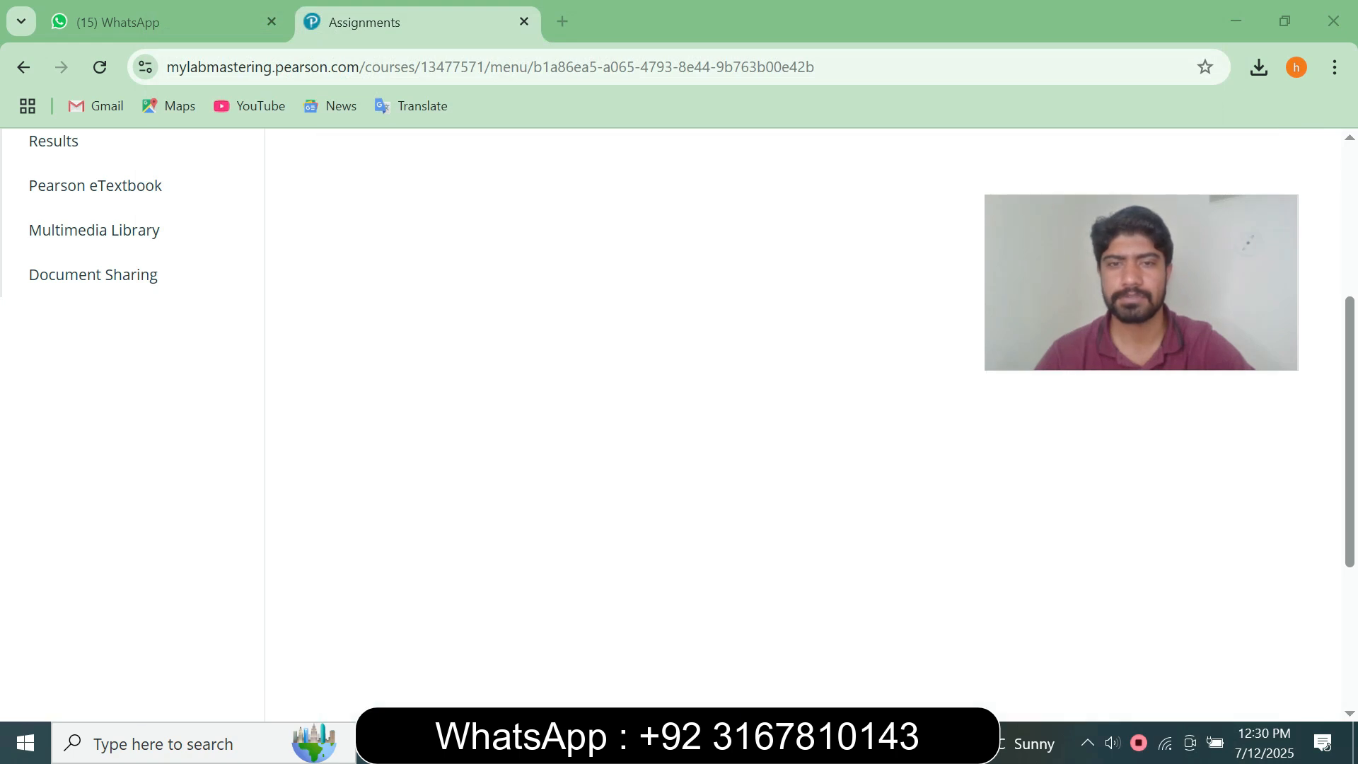
Review the assignment name and current score in the Homework Summary.
drag(1349, 424, 1349, 301)
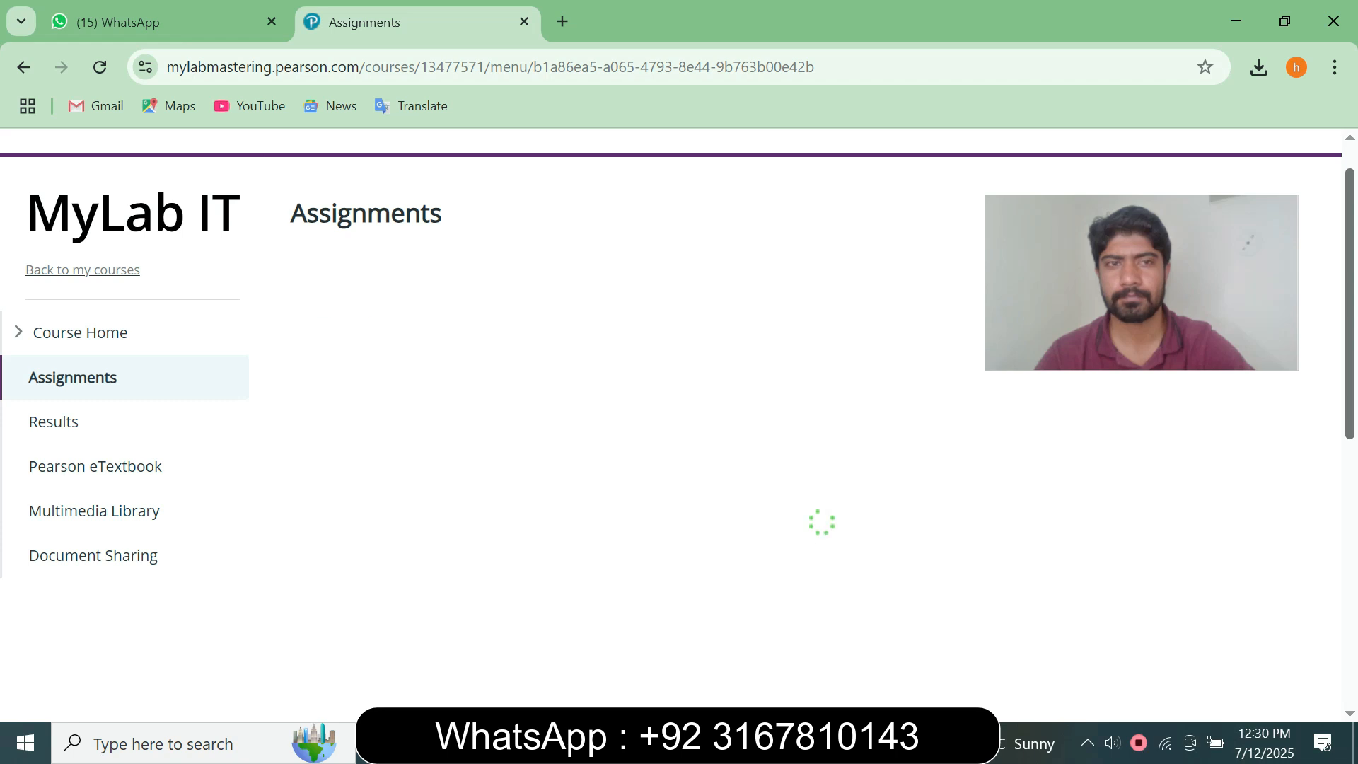
drag(1349, 304, 1349, 339)
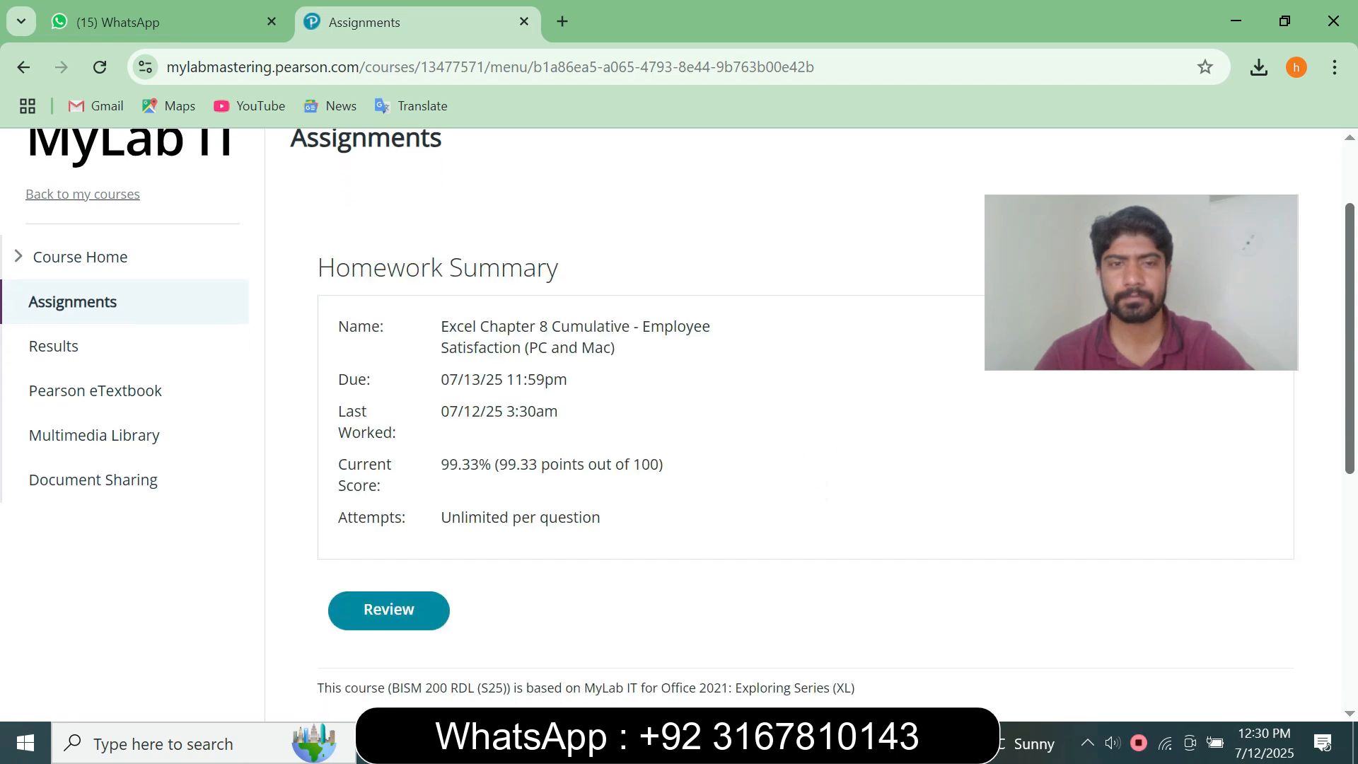
drag(449, 328, 617, 349)
click(623, 352)
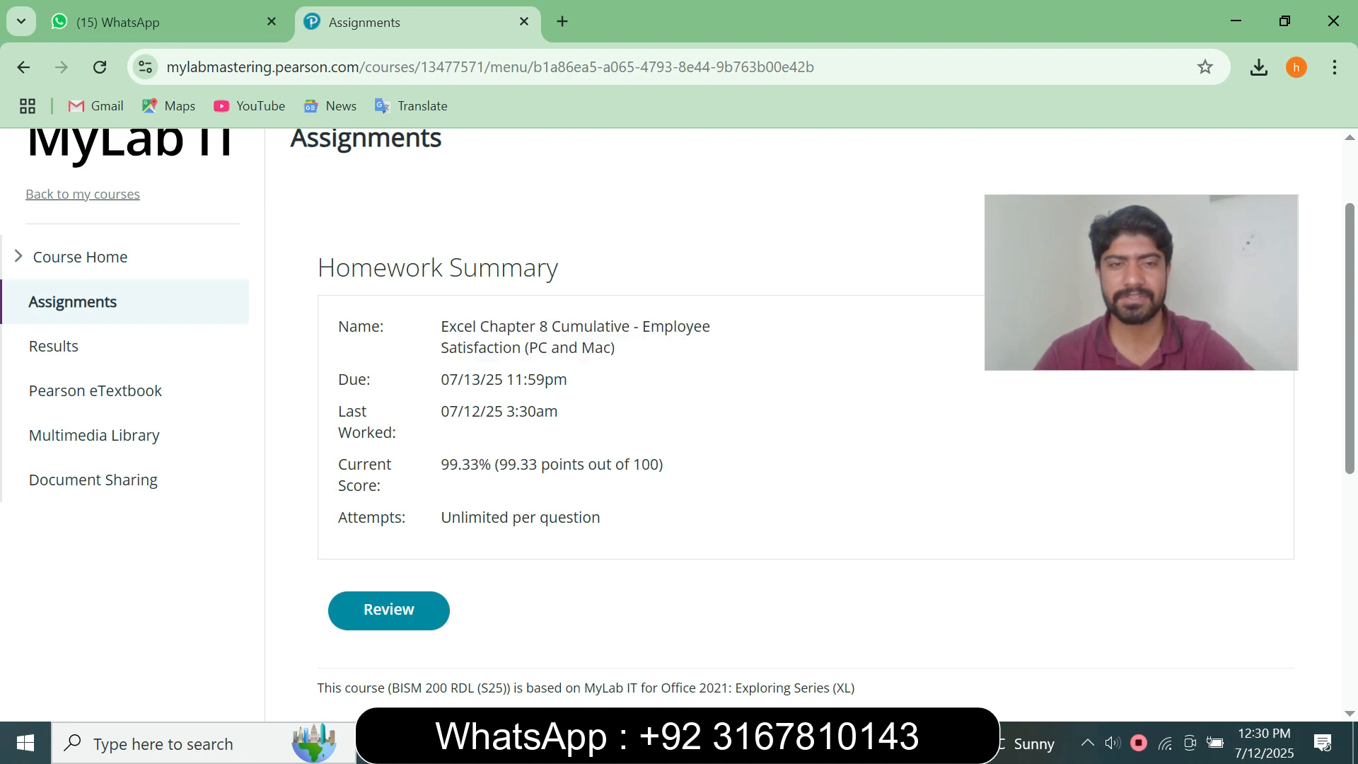
drag(433, 465, 666, 466)
click(671, 468)
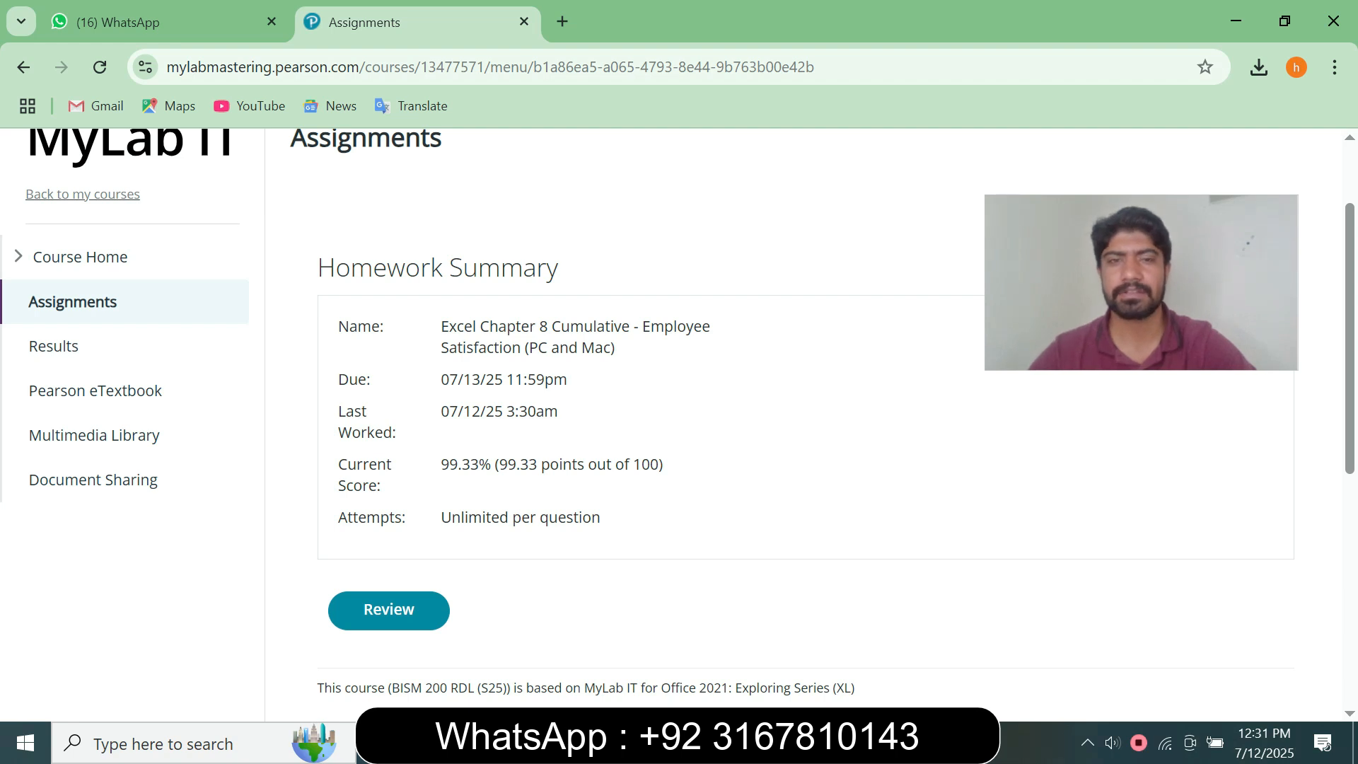
scroll(679, 424, up, 2)
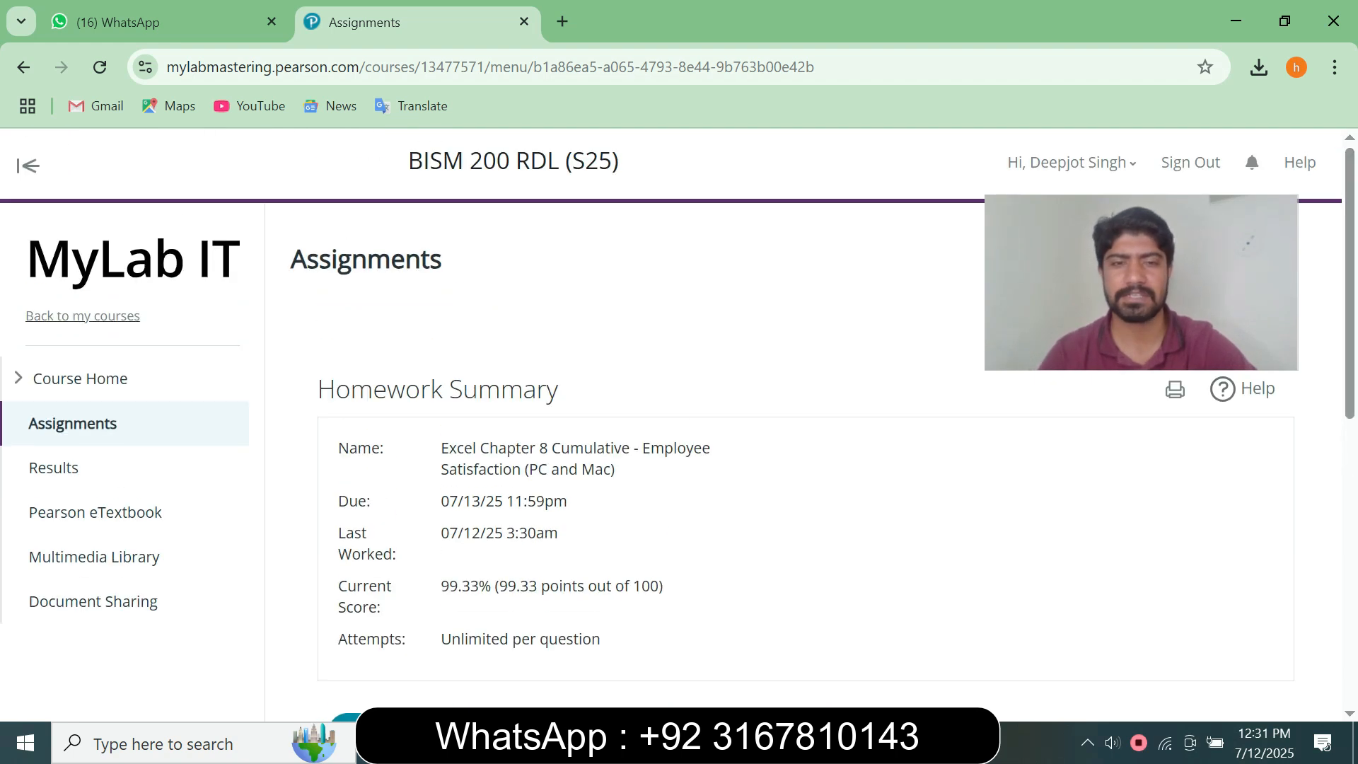
drag(338, 607, 649, 586)
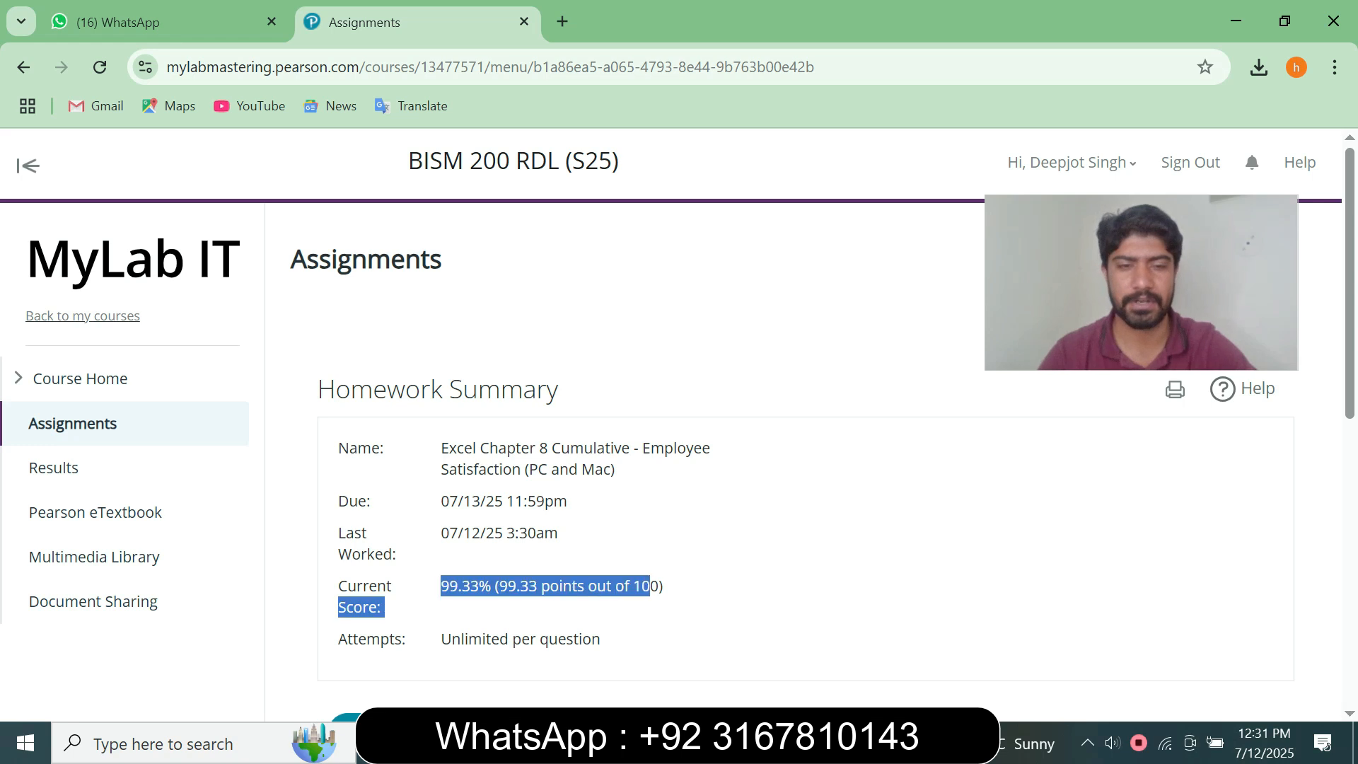
click(648, 593)
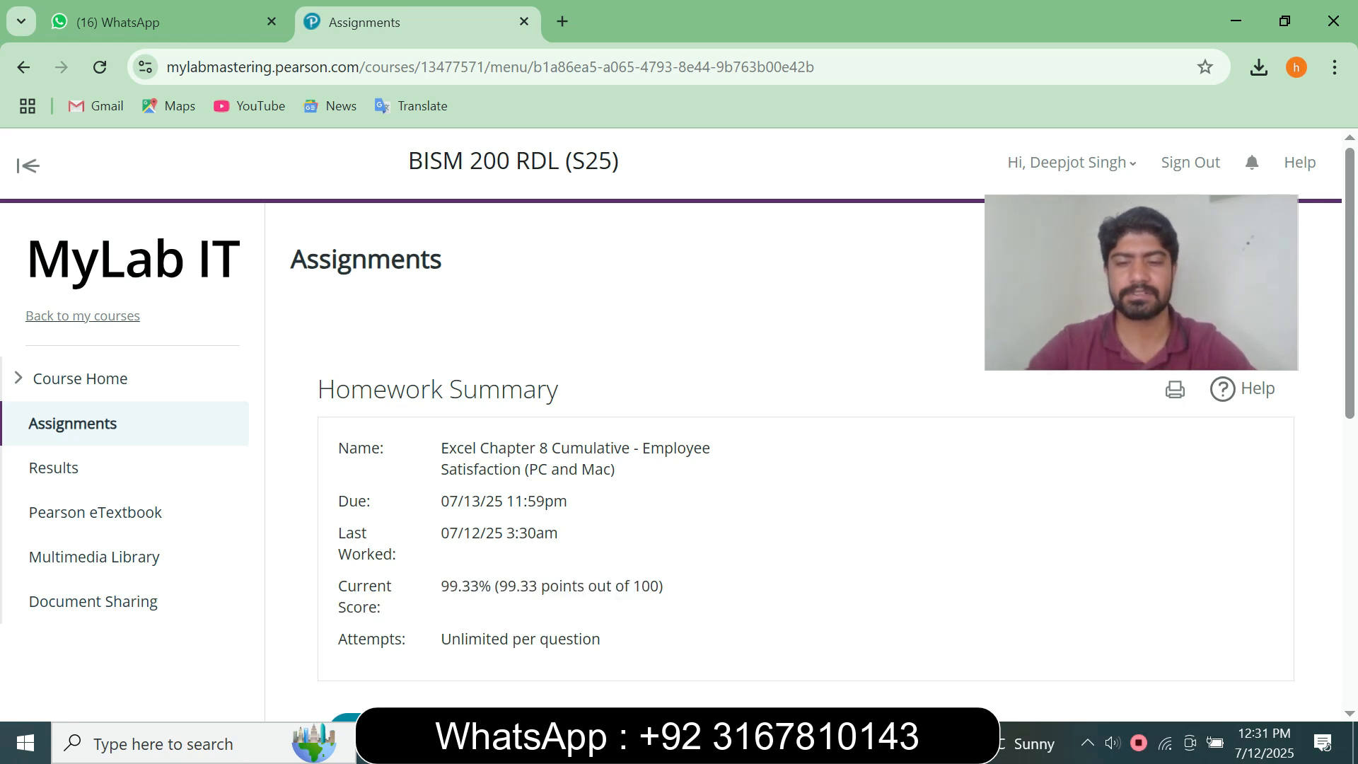